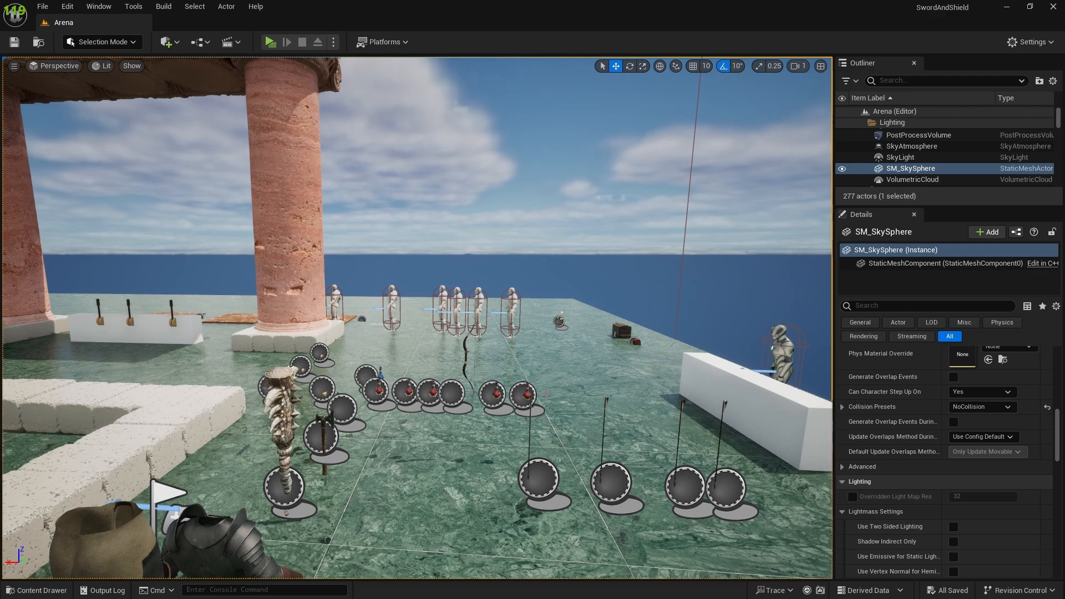
Create a User Widget blueprint named DialogueBox_W in the Blueprints > Widgets folder and open it for editing
key(ctrl+space)
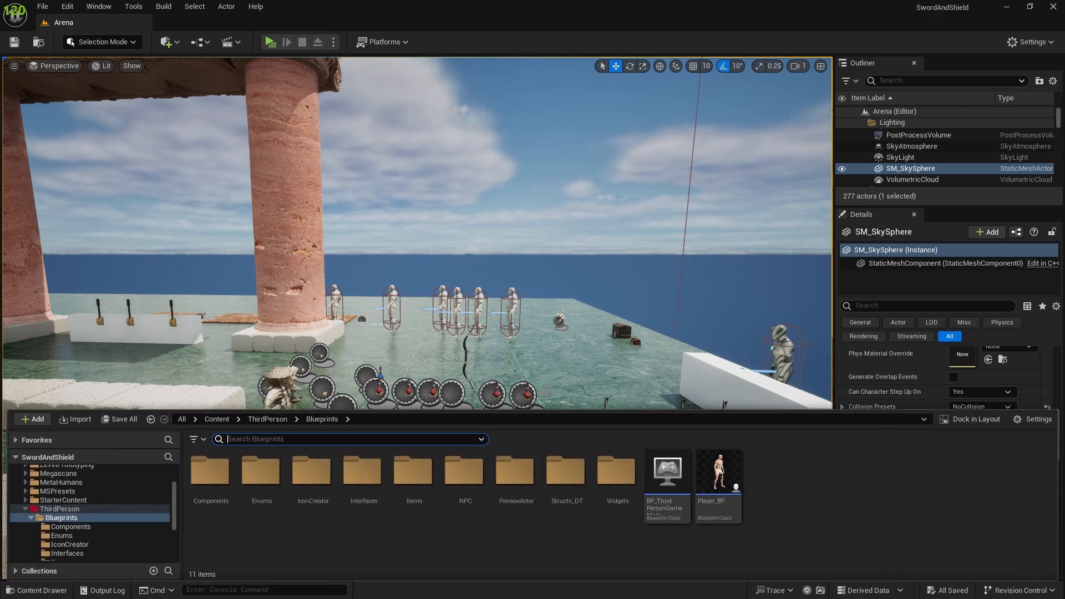
scroll(887, 517, down, 2)
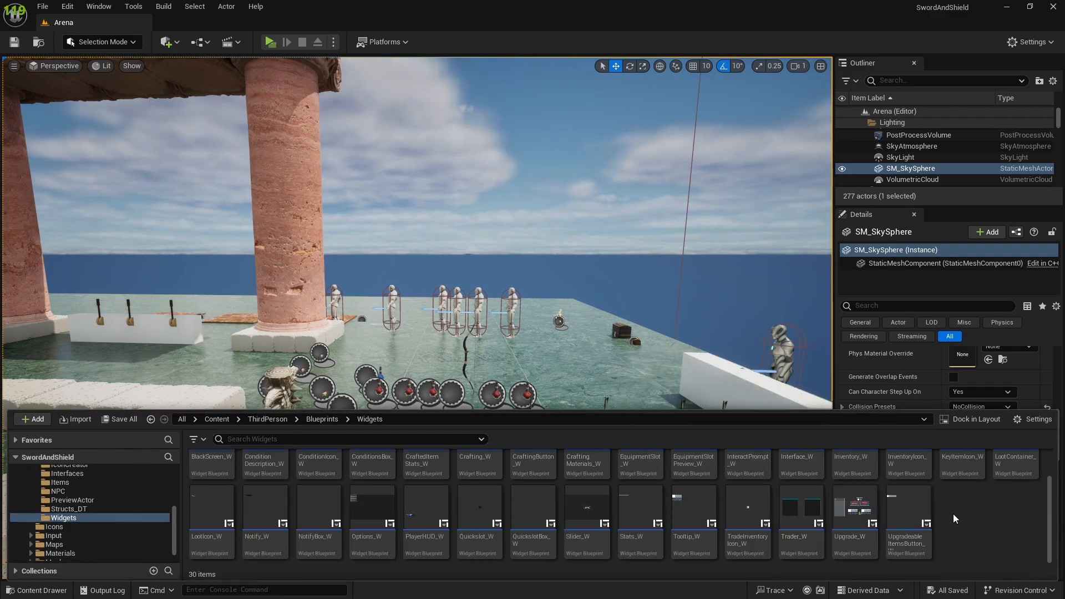
right_click(952, 514)
mouse_move(904, 474)
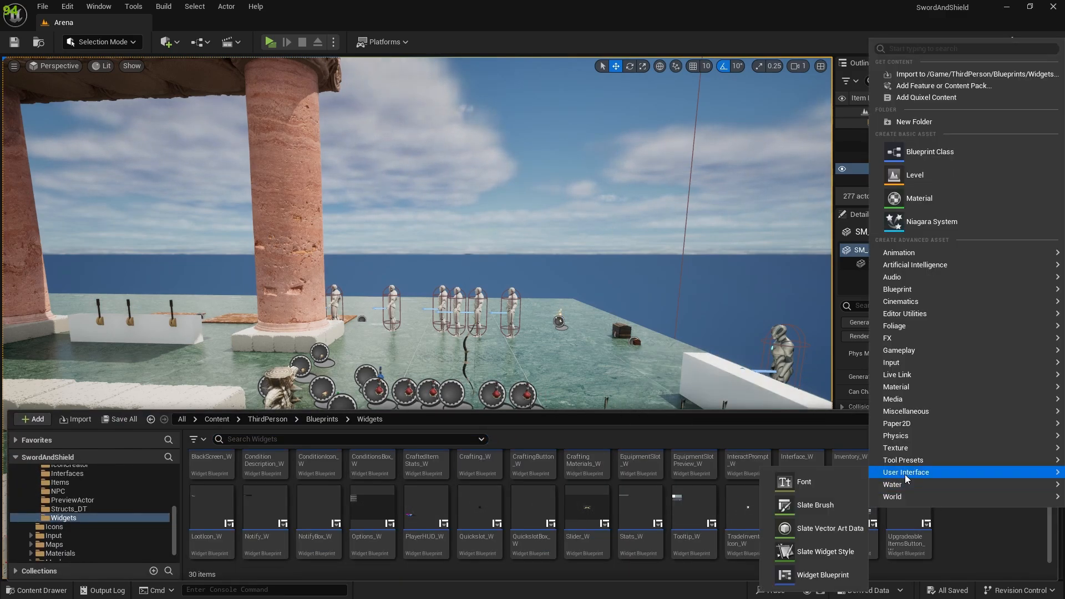
click(817, 577)
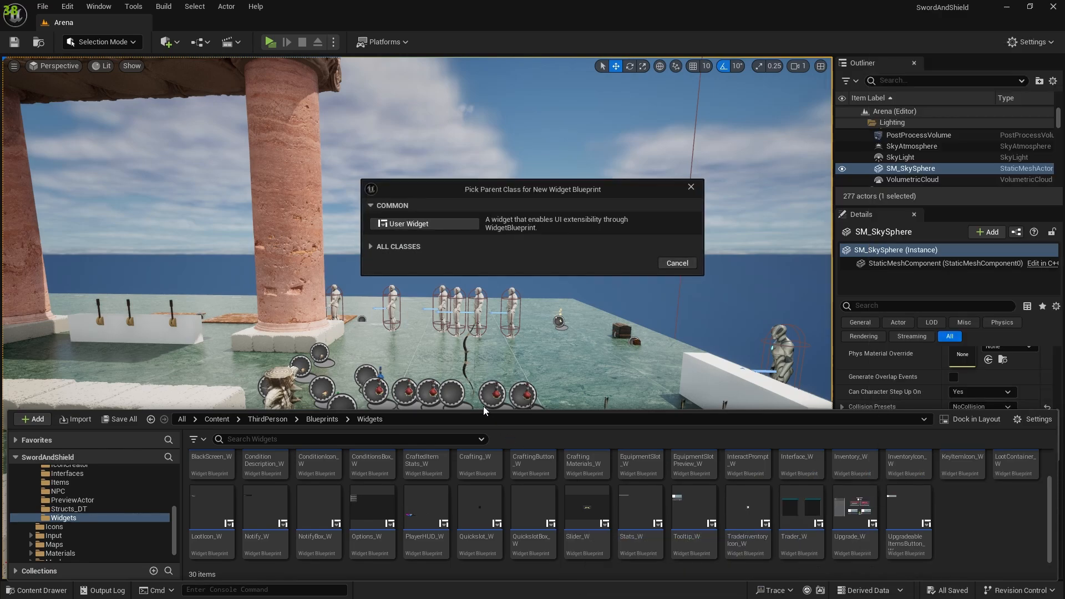
click(407, 225)
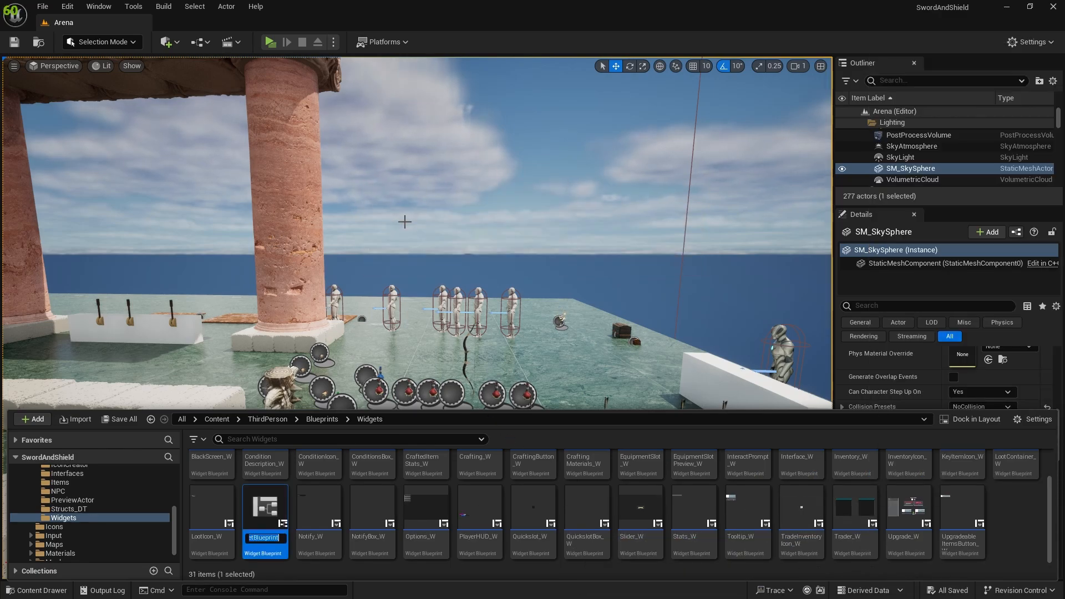
text(DialogueBo)
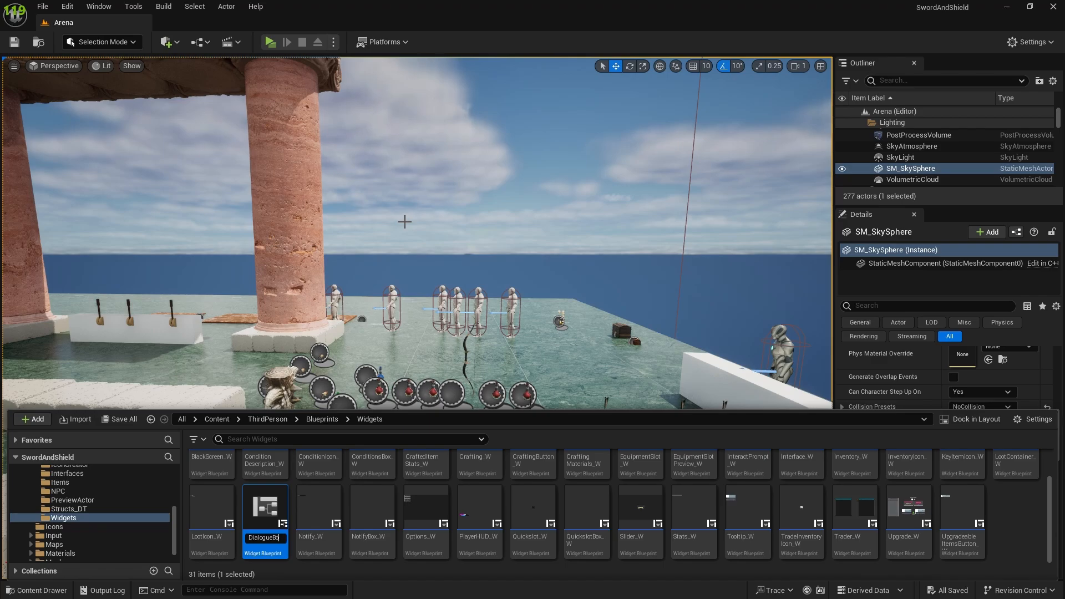
key(Return)
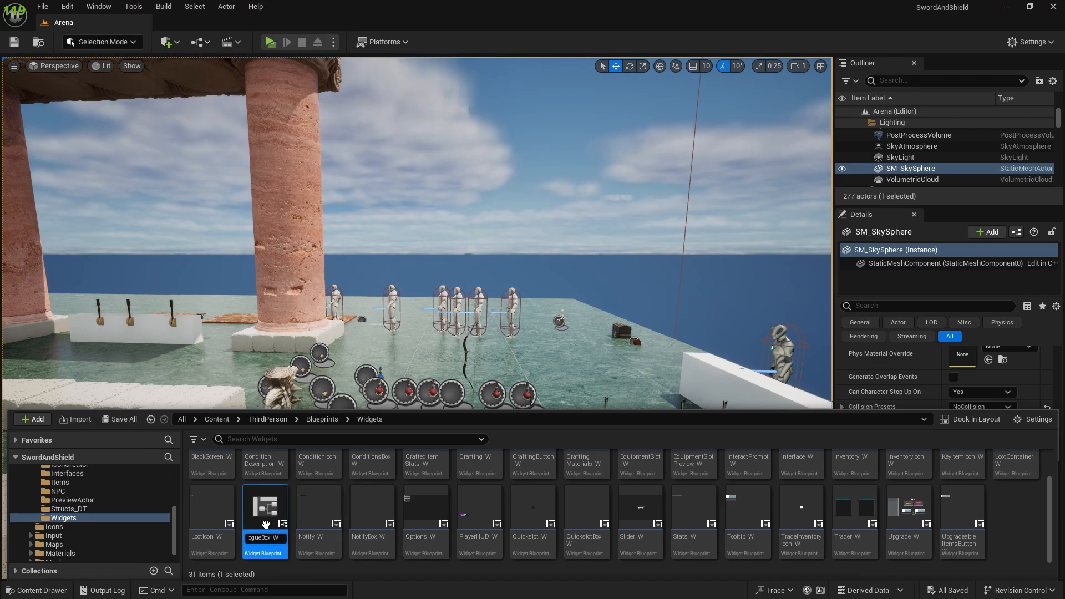
double_click(645, 475)
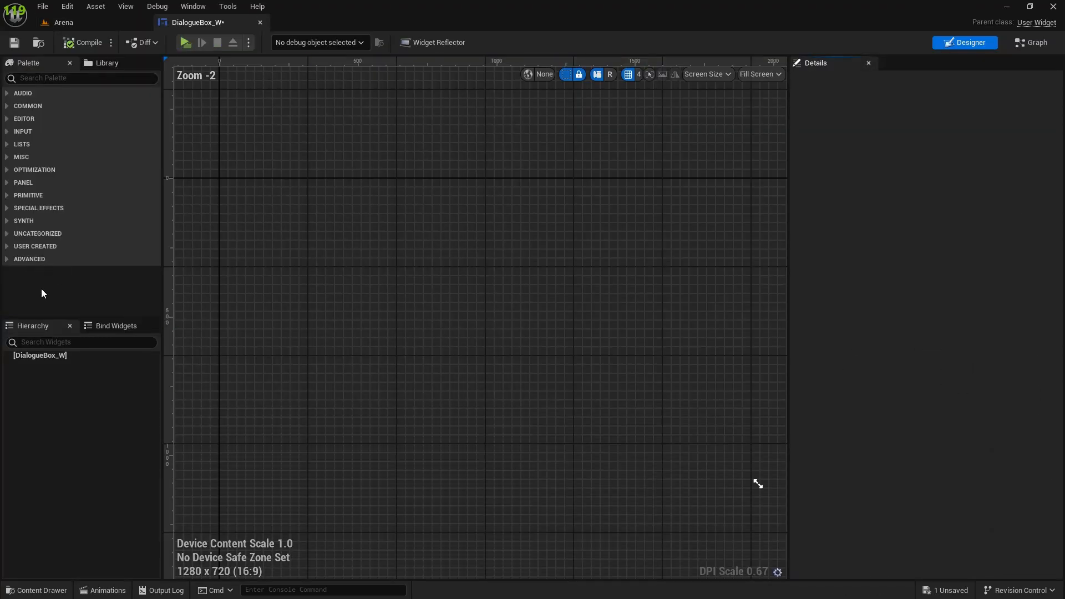
Add a Canvas Panel as the root of the DialogueBox_W widget
click(51, 78)
text(canv)
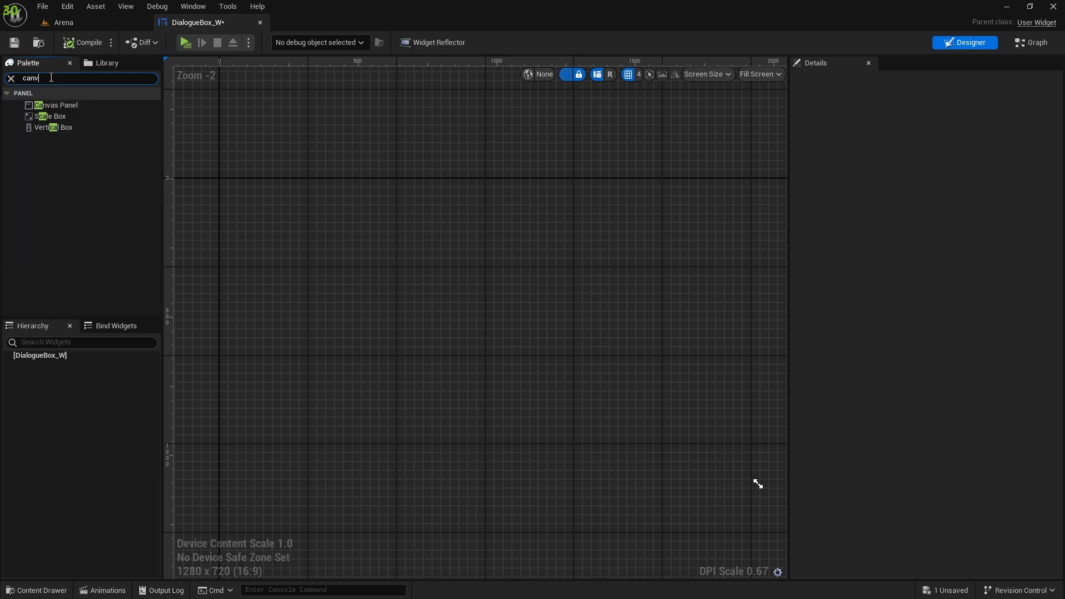
drag(36, 105, 55, 378)
click(76, 364)
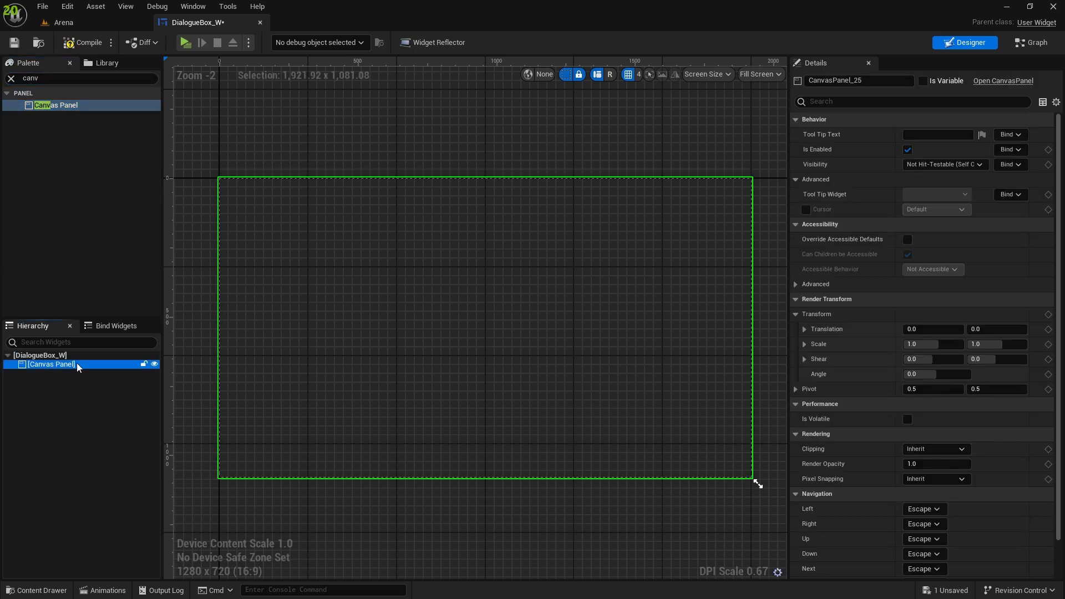
Add a Border inside the Canvas Panel and anchor it to the centre, matching its alignment and position
click(39, 81)
key(BackSpace)
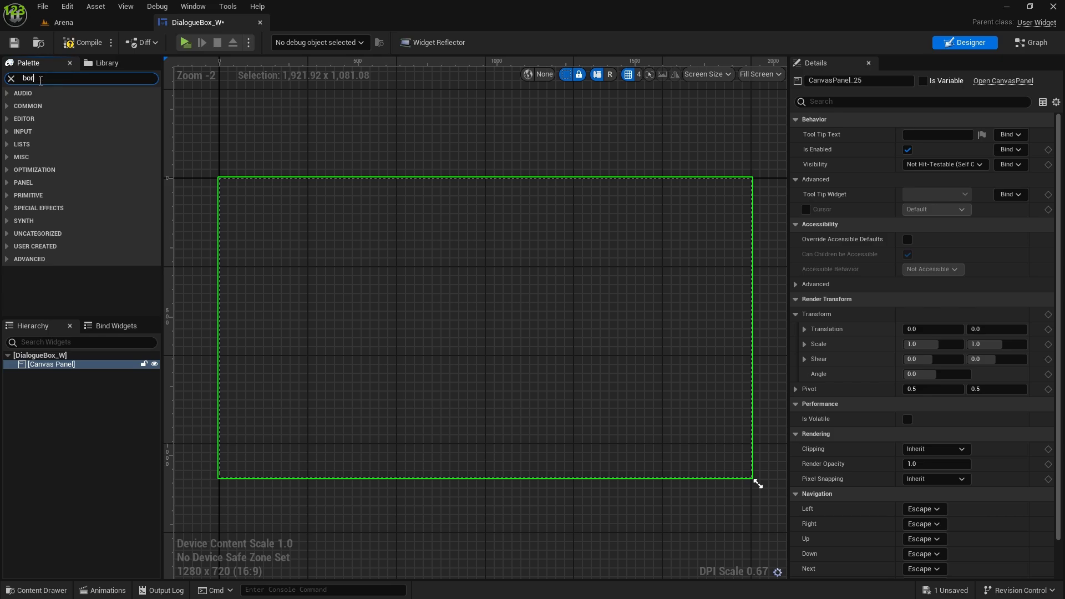
drag(44, 105, 50, 365)
click(944, 134)
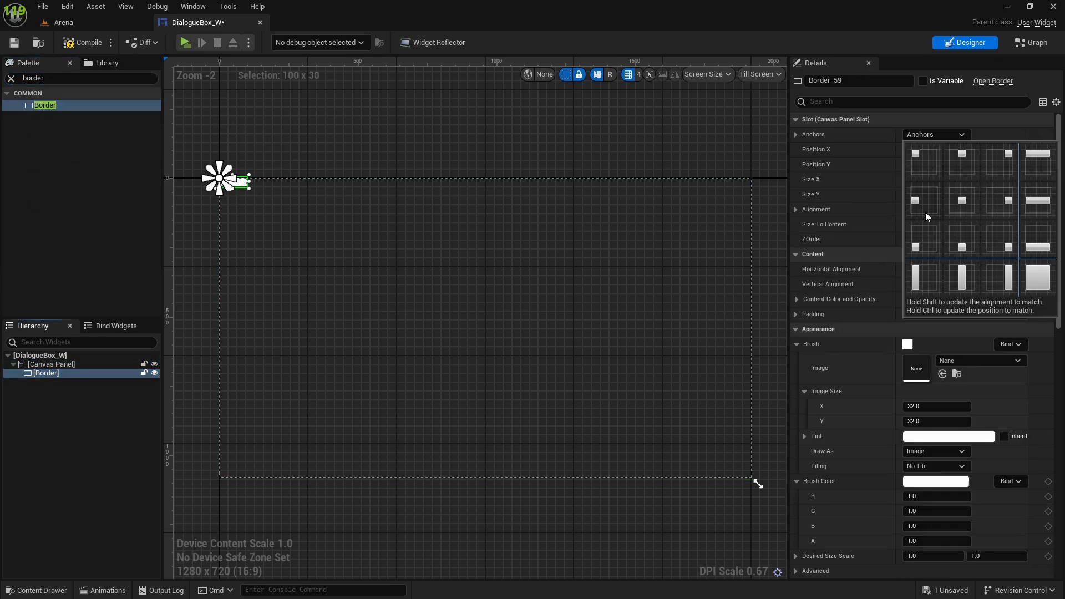
ctrl+shift+click(970, 197)
Set the Border's size to 600 in X and 200 in Y
click(924, 180)
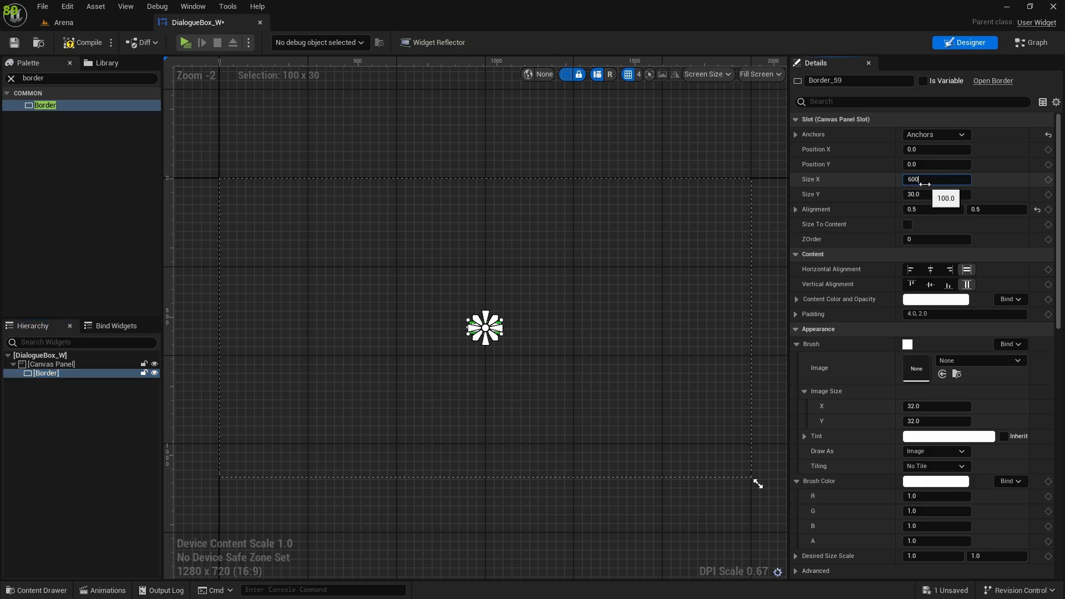
text(600)
key(Return)
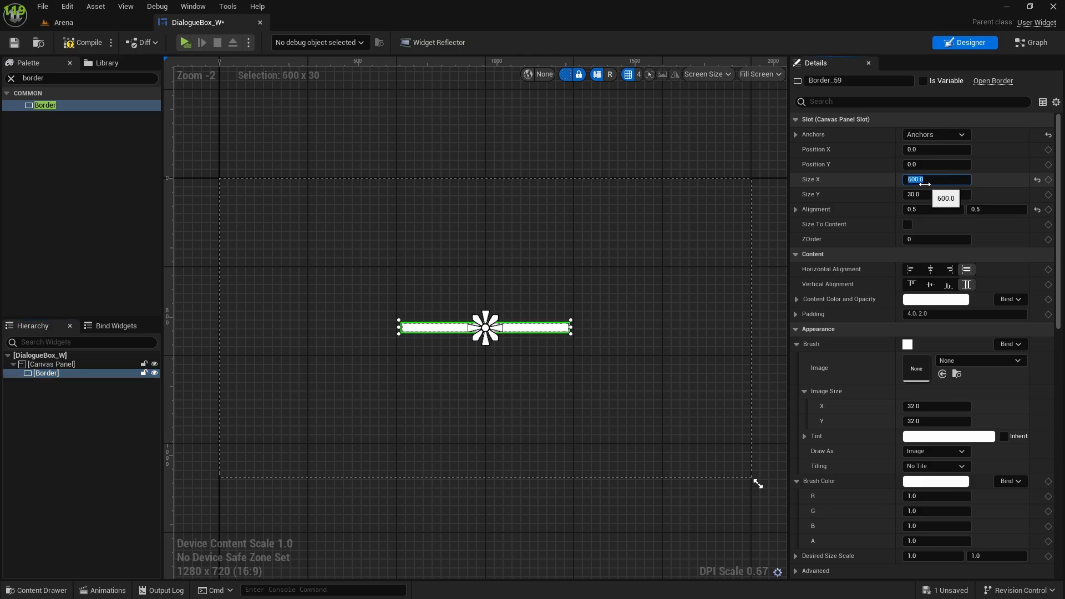
click(926, 194)
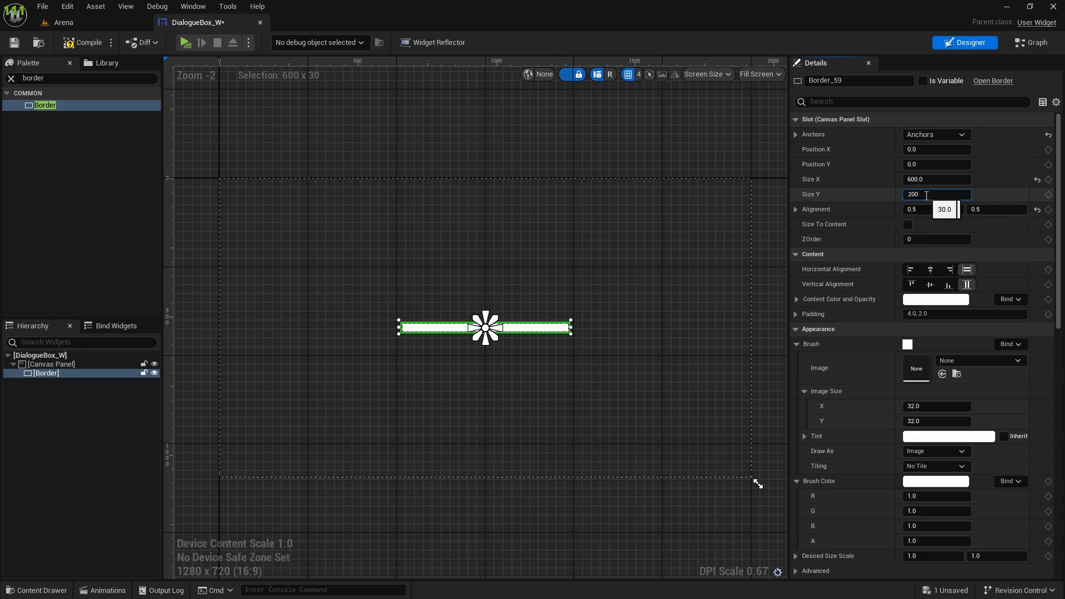
text(200)
key(Return)
Set the Border's position to 0 in X and 200 in Y, and its content padding to 20
click(926, 150)
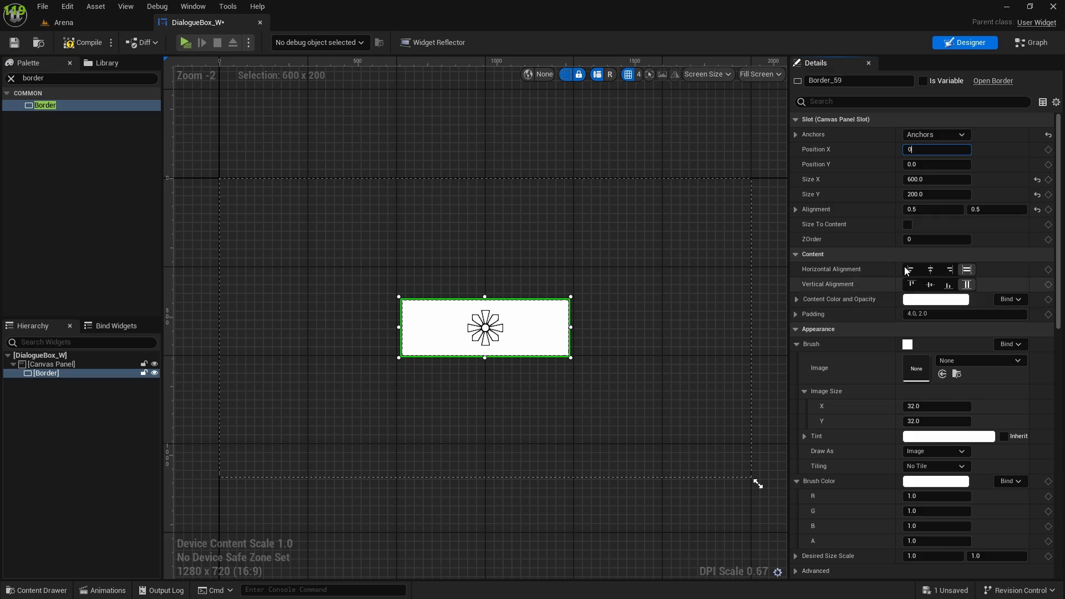
click(922, 164)
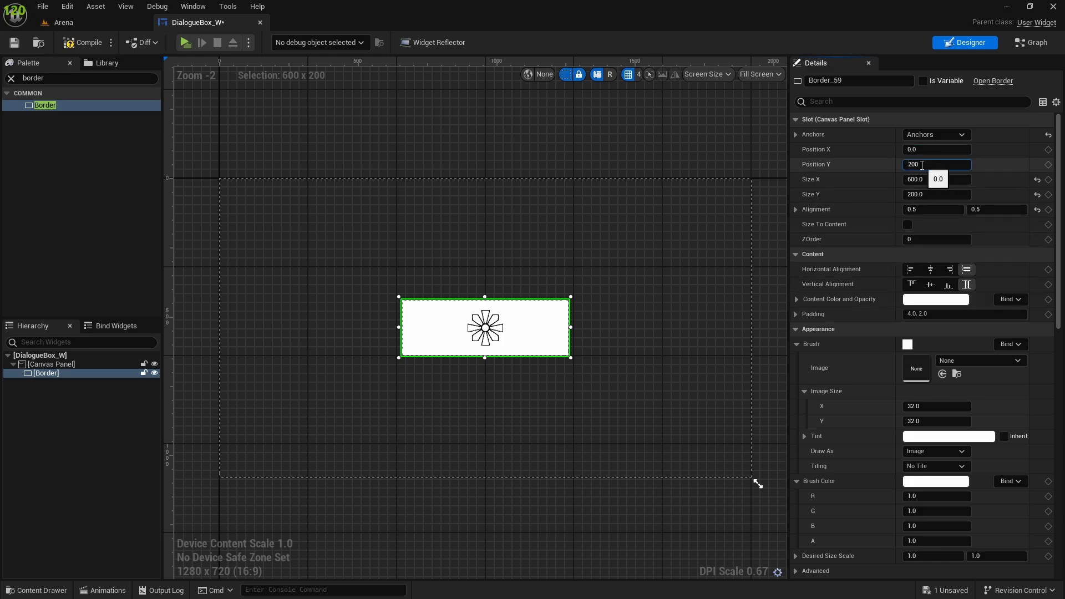
key(Return)
right_drag(707, 435, 685, 350)
click(942, 314)
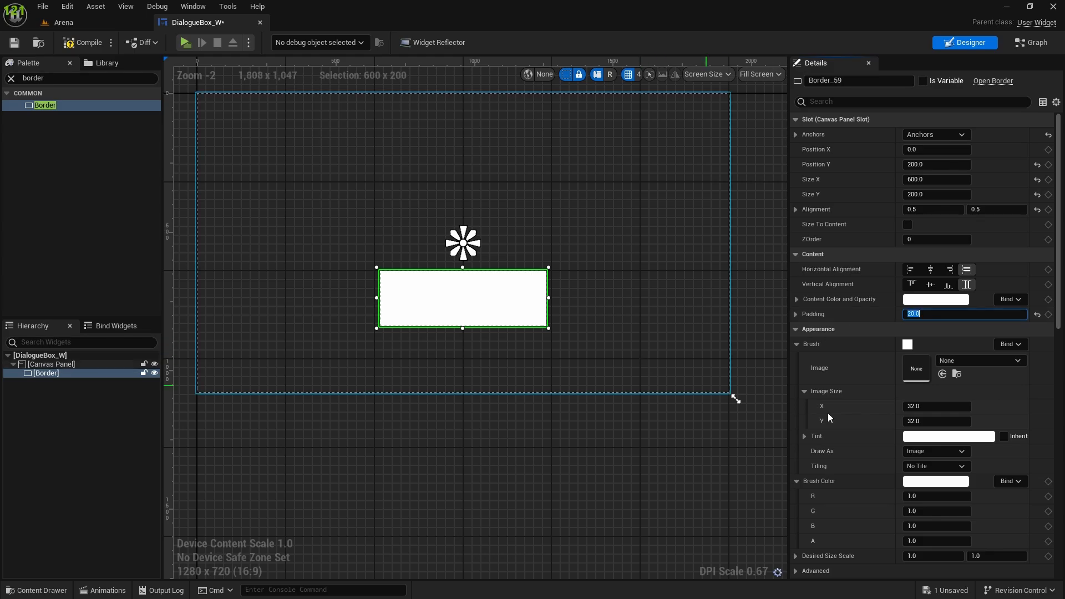
Set the Border's brush tint to a dark grey with a value of about 0.031
scroll(921, 388, down, 3)
click(947, 410)
drag(854, 431, 856, 448)
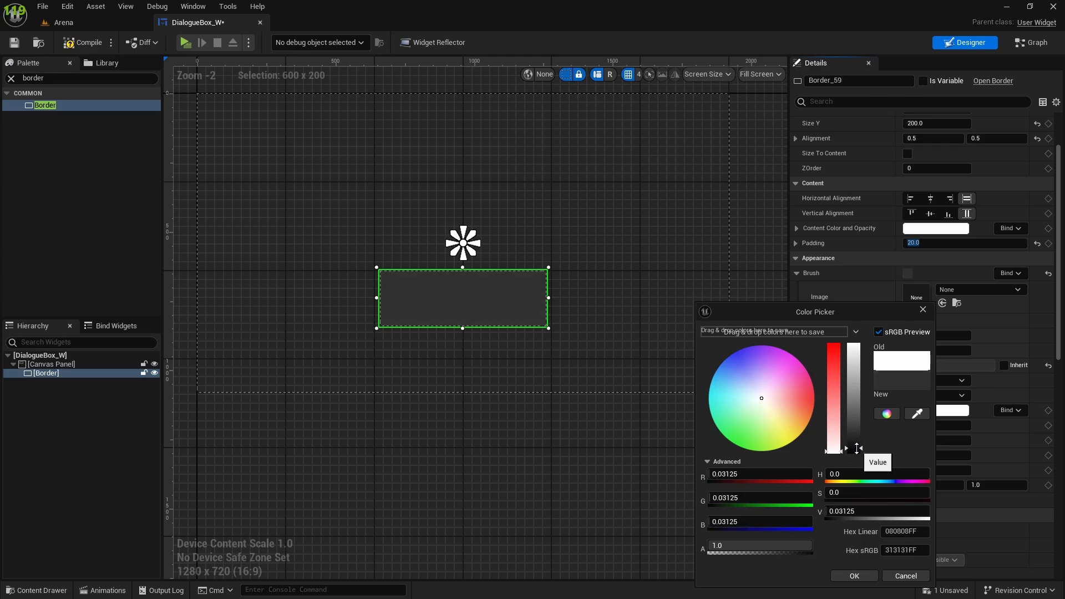
click(854, 576)
Assign the TileBG texture as the Border's brush image
click(938, 290)
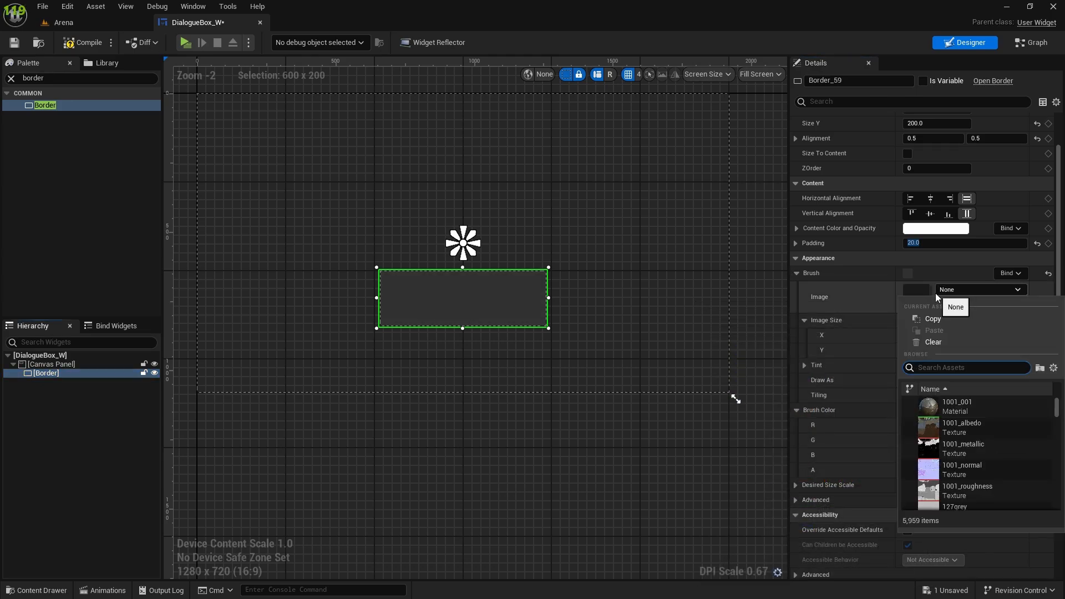
text(tilebg)
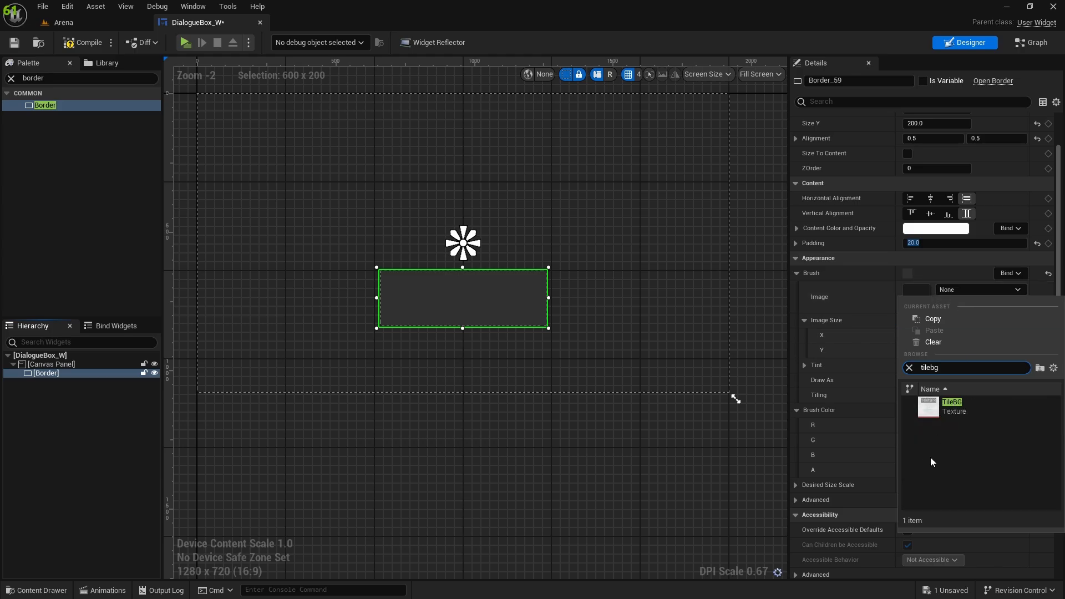
click(937, 404)
Set the Border's brush image size to 32 by 32 and its tiling to Both
click(923, 337)
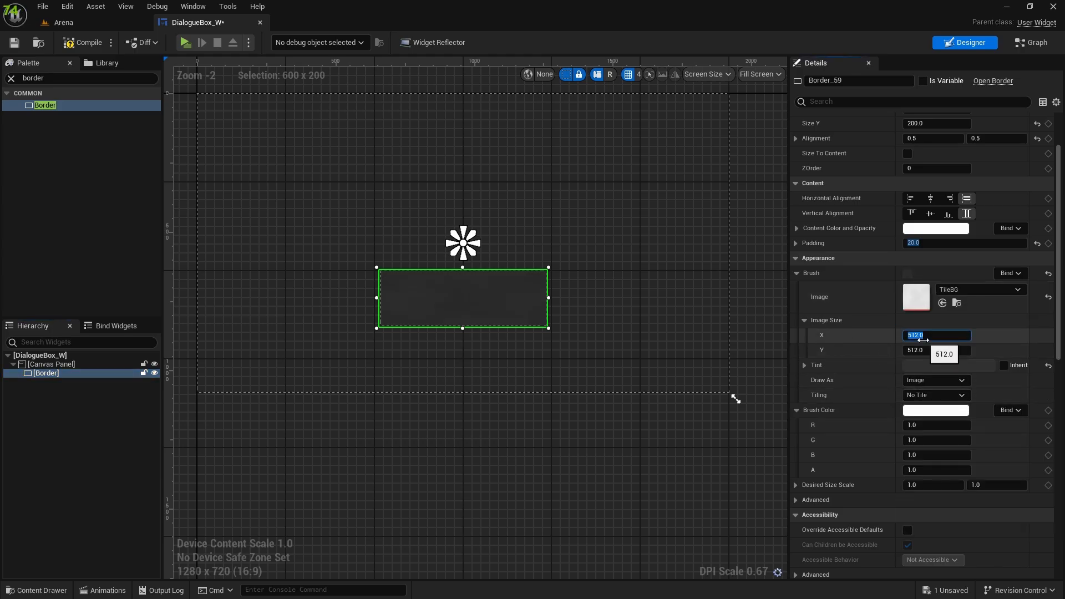
text(32)
click(919, 350)
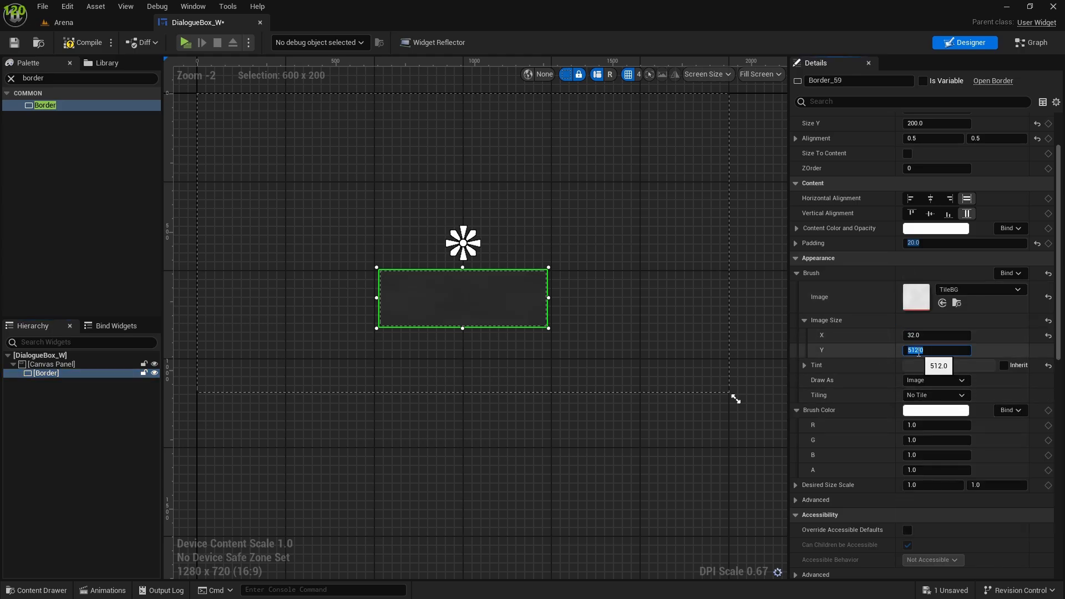
key(Return)
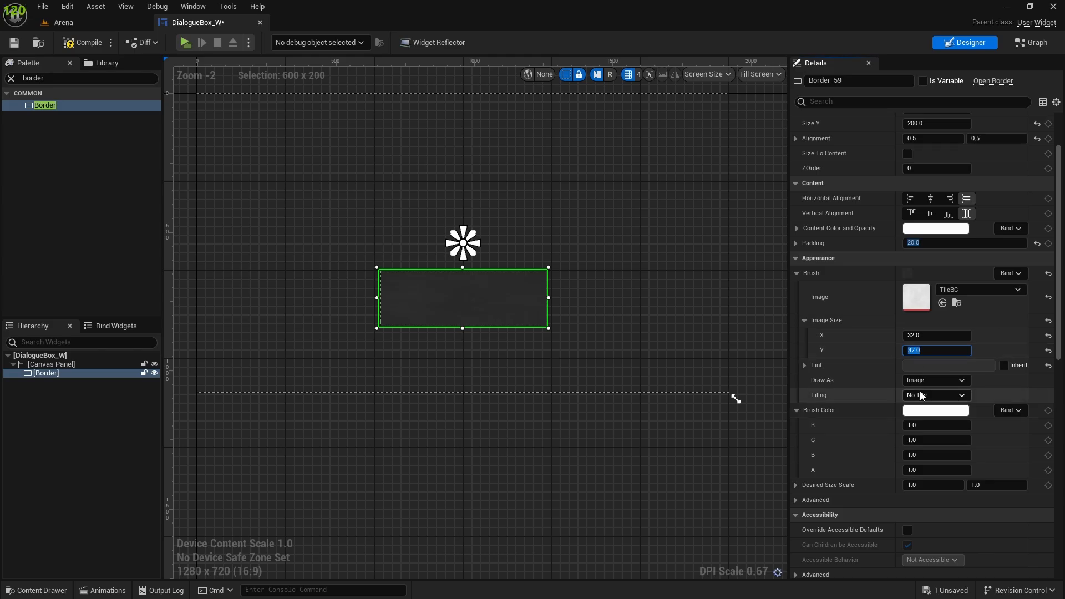
click(935, 395)
click(922, 437)
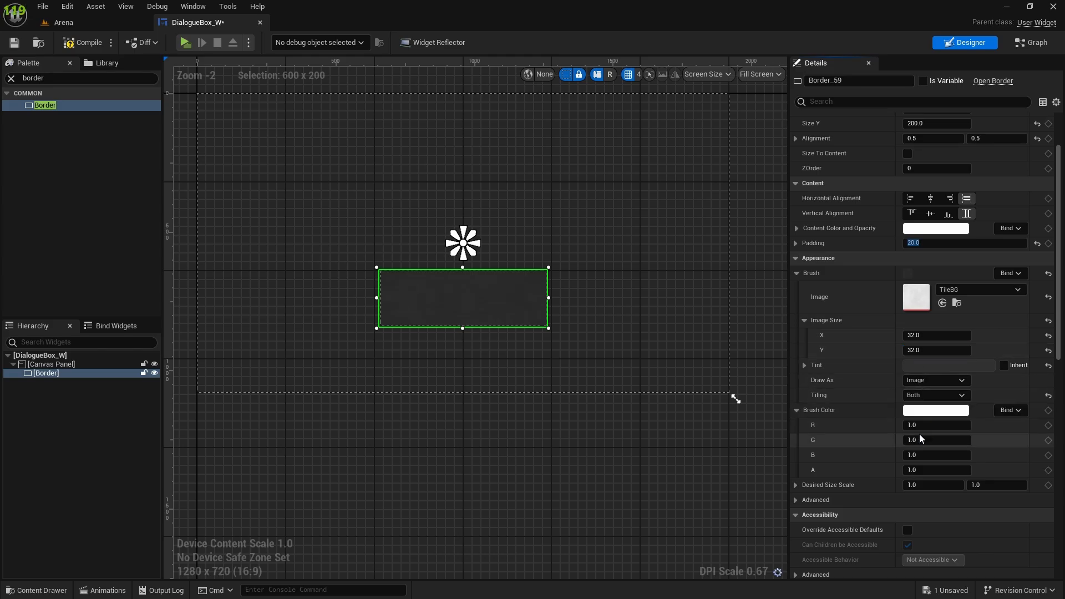
Draw the Border's brush as a Rounded Box with the Fixed Radius rounding type
scroll(436, 288, up, 5)
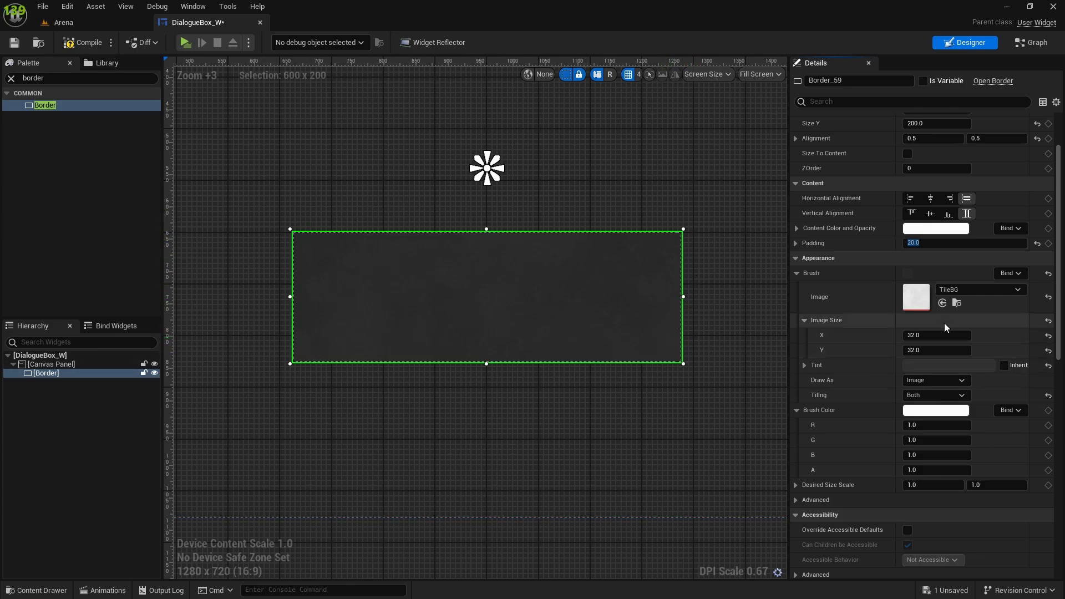
scroll(944, 323, down, 2)
click(932, 345)
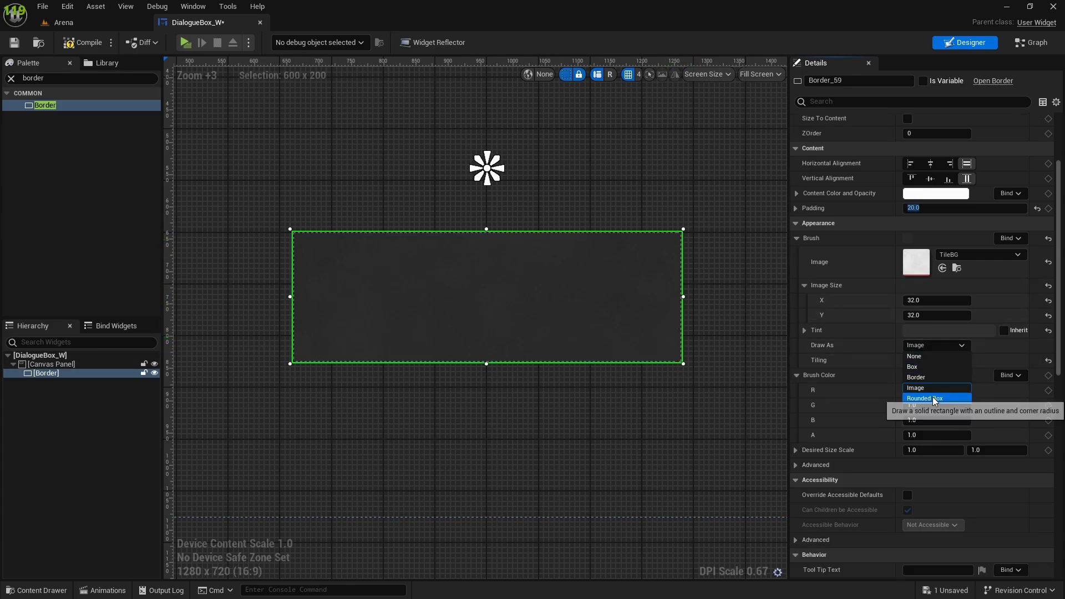
click(933, 397)
scroll(920, 343, down, 4)
click(936, 348)
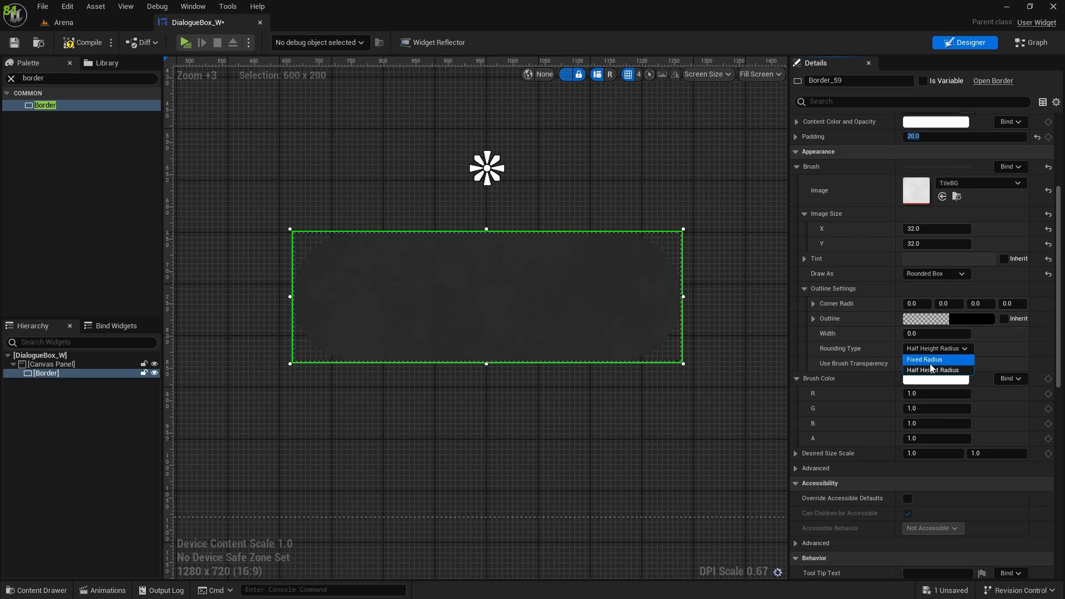
click(925, 360)
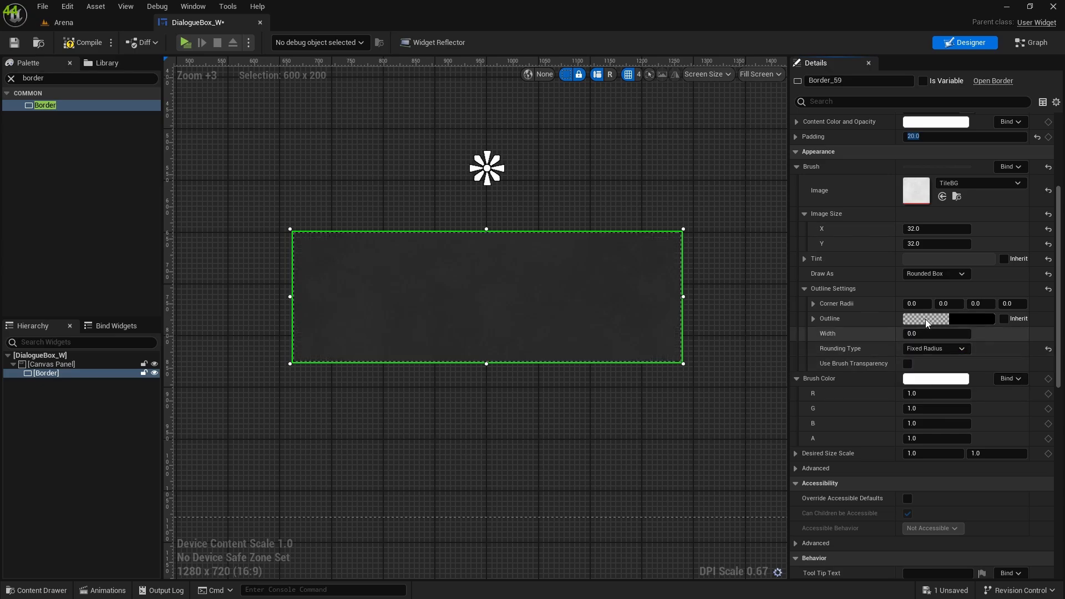
Set all four corner radii of the Border's rounded box to 30
click(919, 303)
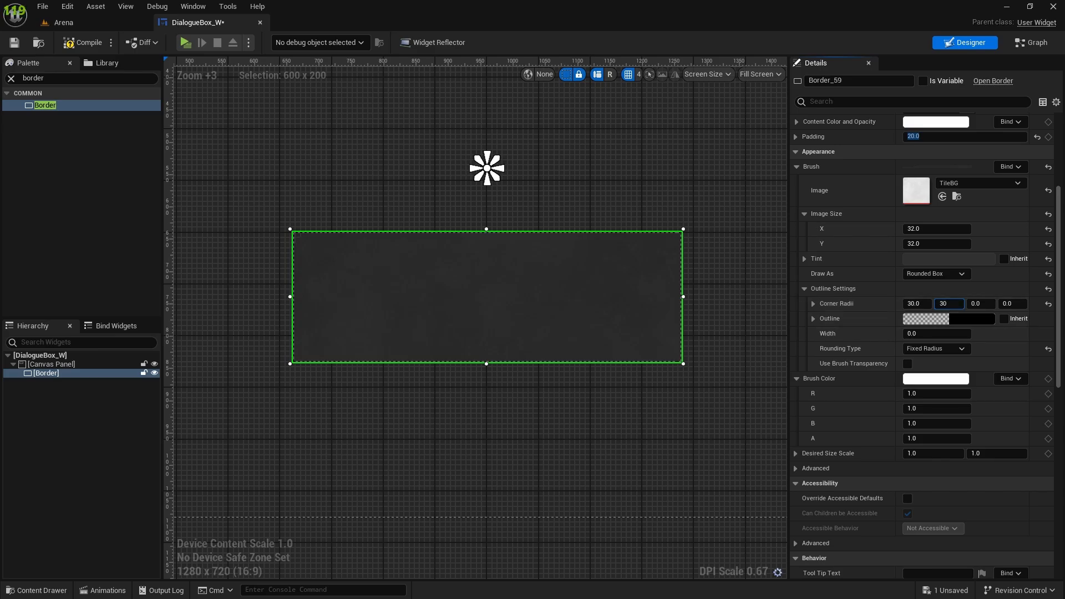
click(976, 303)
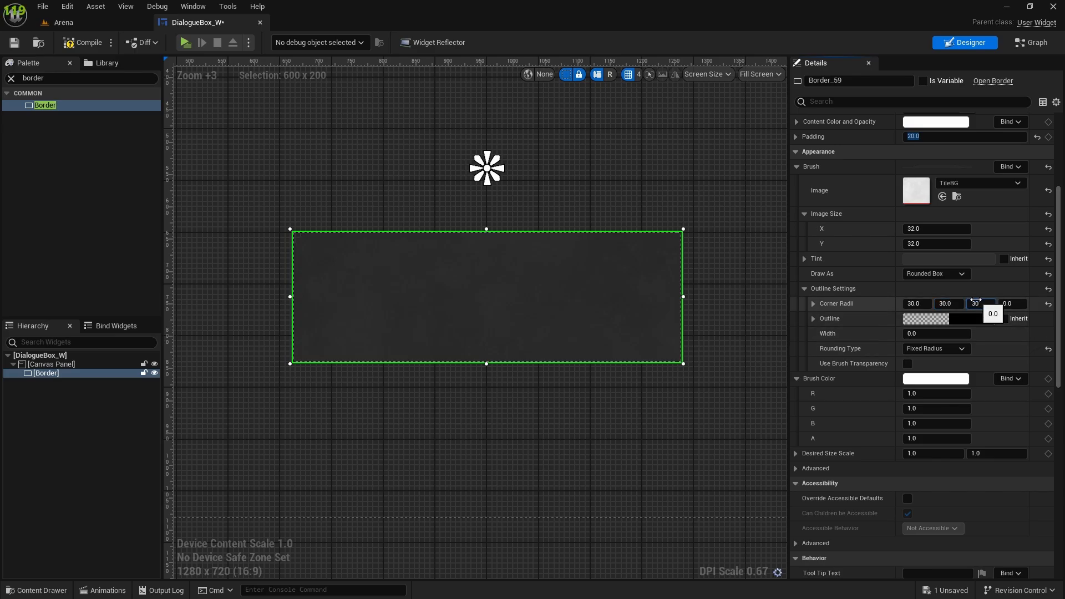
click(1012, 304)
text(30)
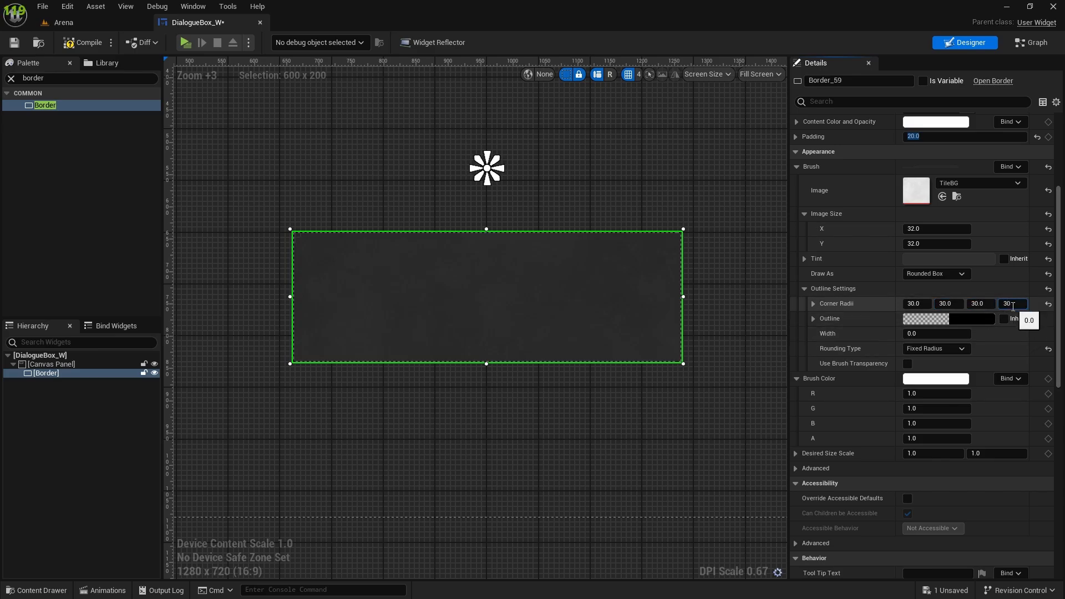
key(Return)
Lighten the Border's brush tint to a dark grey with a value of about 0.052
scroll(532, 357, up, 3)
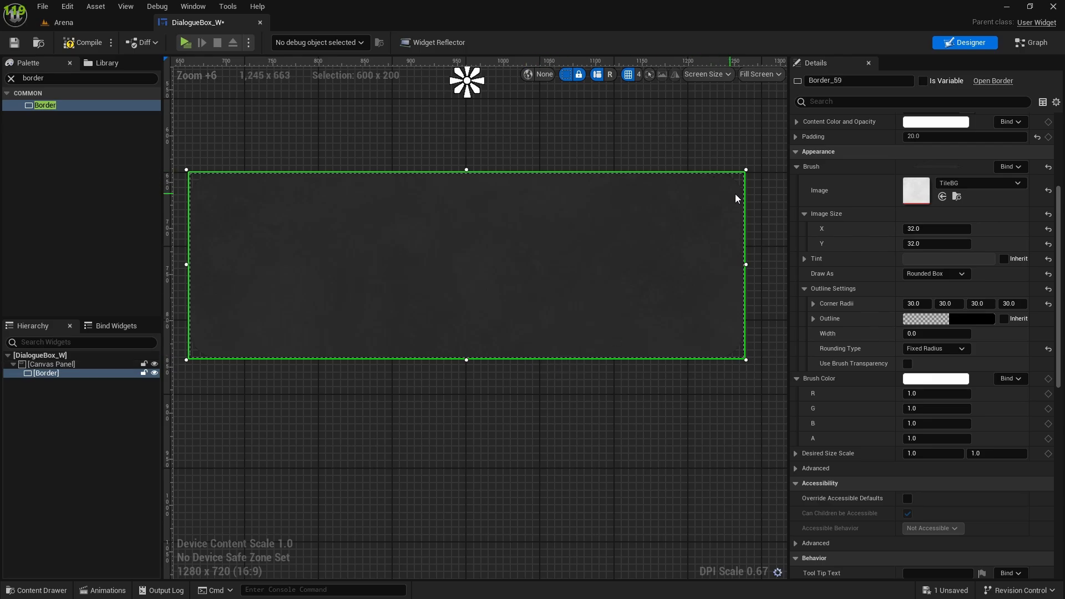
right_drag(314, 308, 473, 304)
scroll(472, 304, down, 1)
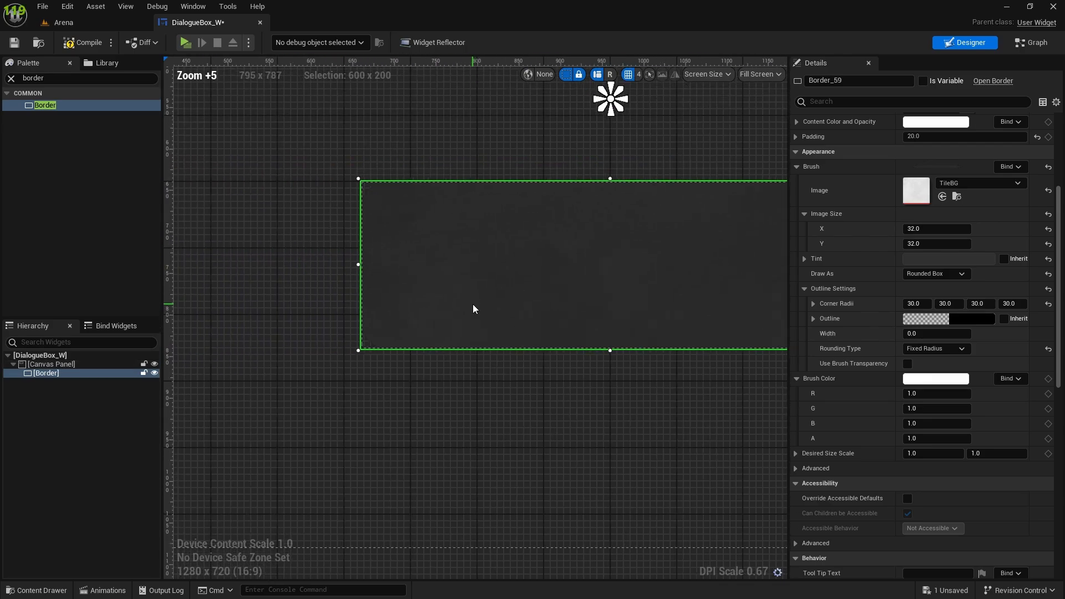
click(955, 259)
drag(875, 403, 873, 399)
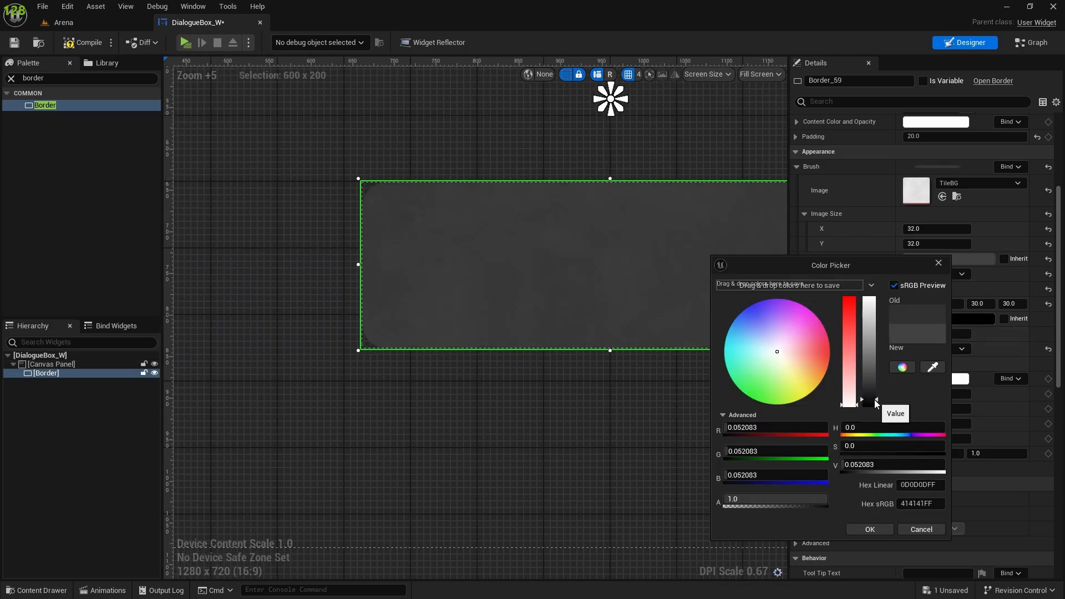
click(870, 529)
scroll(516, 360, down, 1)
right_drag(516, 363, 395, 326)
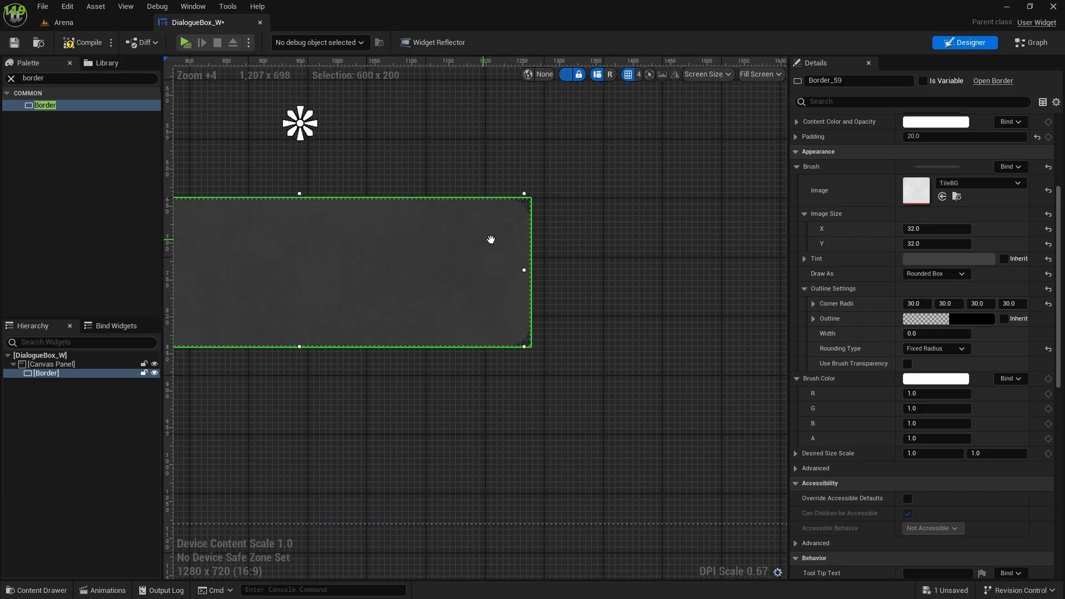
right_drag(492, 238, 581, 263)
scroll(693, 233, down, 1)
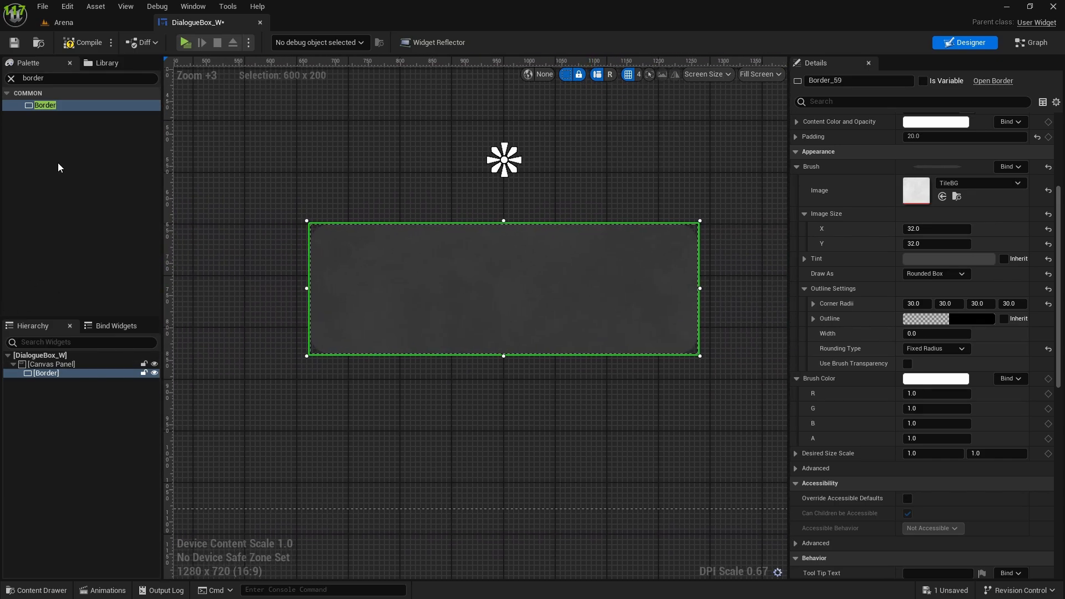
Add a Scroll Box inside the Border and save the DialogueBox_W widget
click(11, 78)
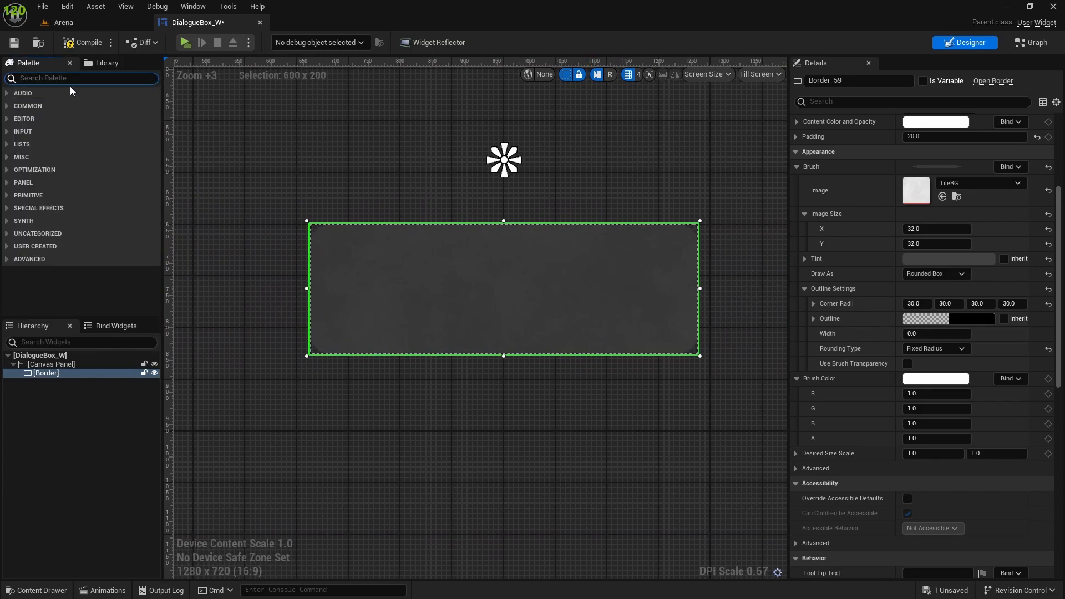
text(scroll)
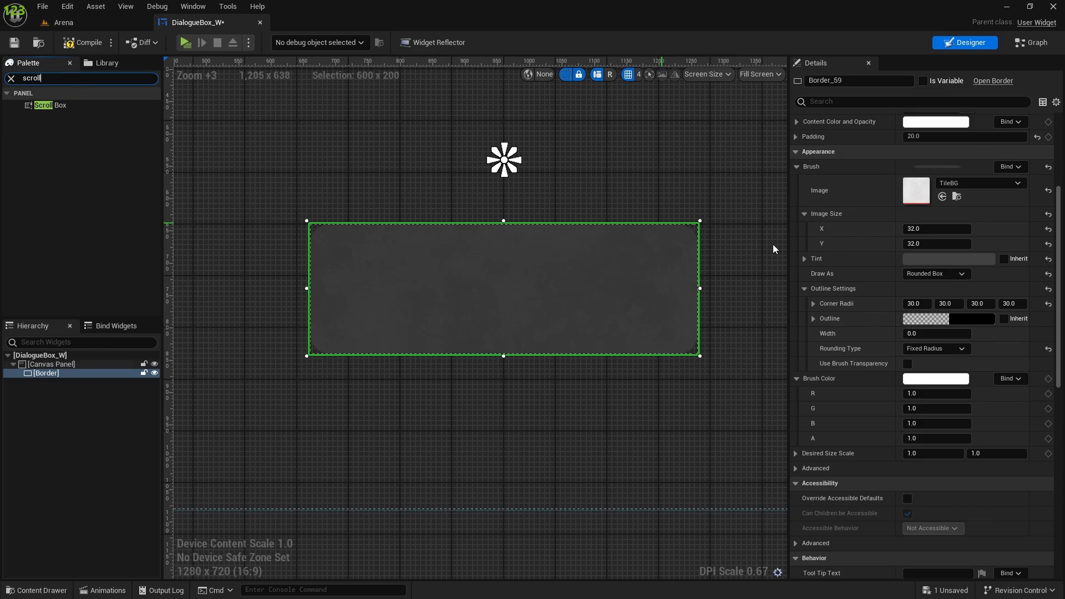
click(44, 106)
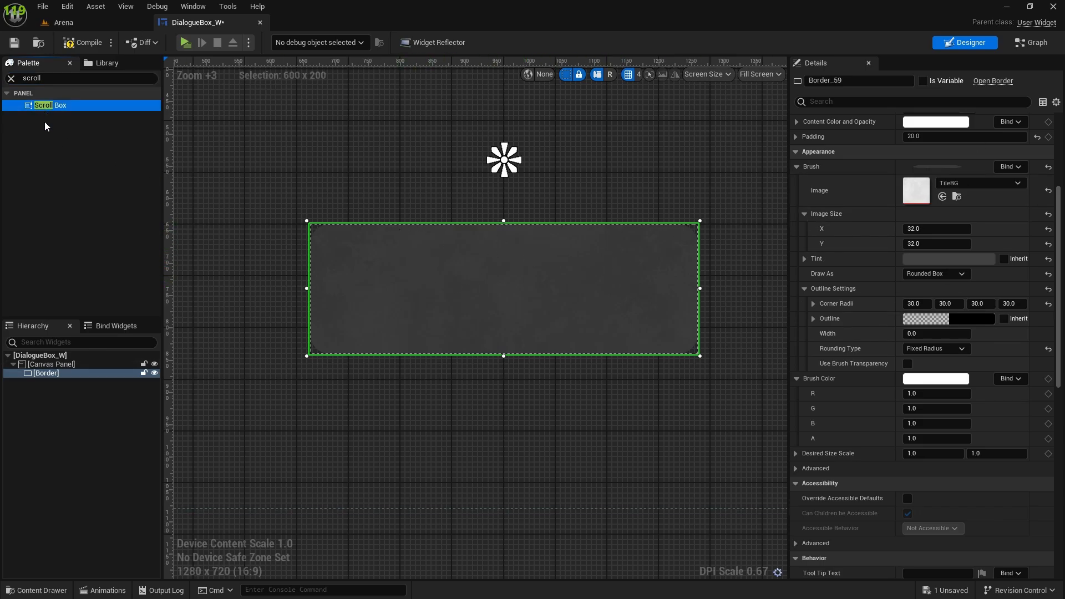
drag(59, 376, 55, 376)
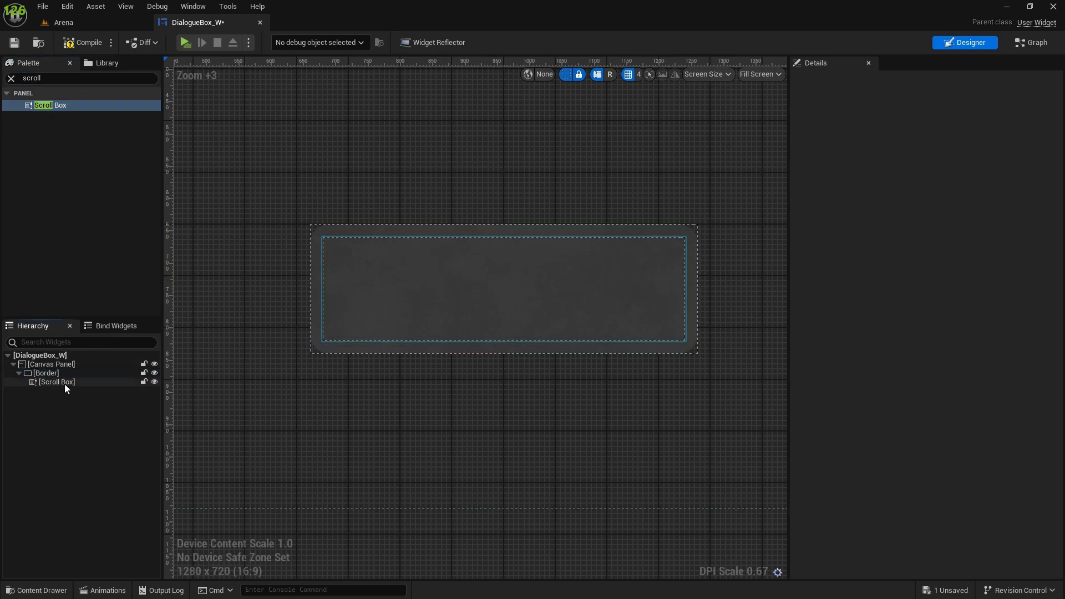
scroll(656, 288, down, 2)
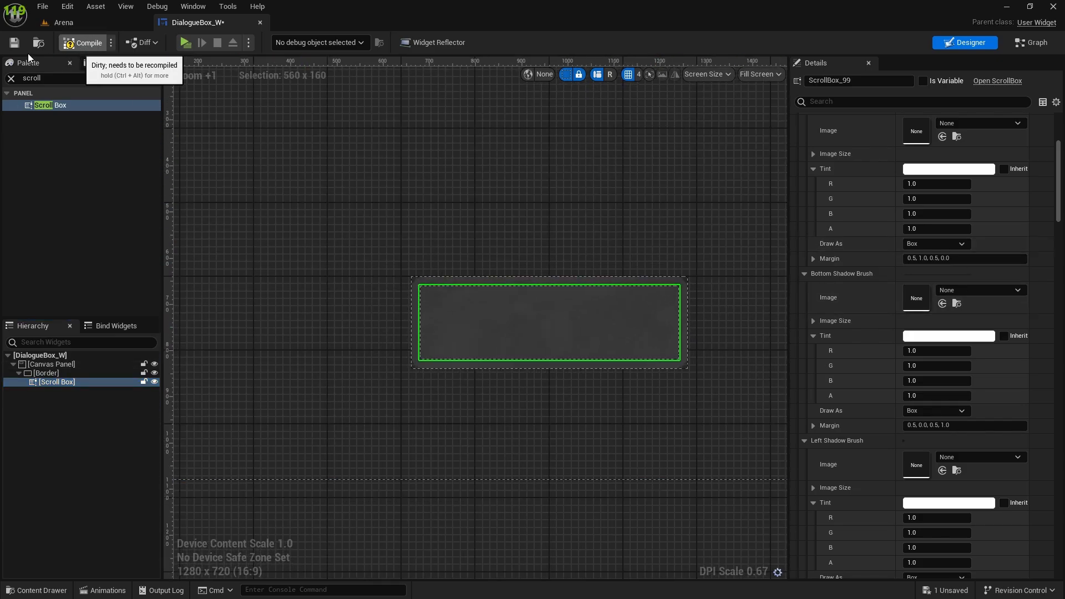
click(13, 43)
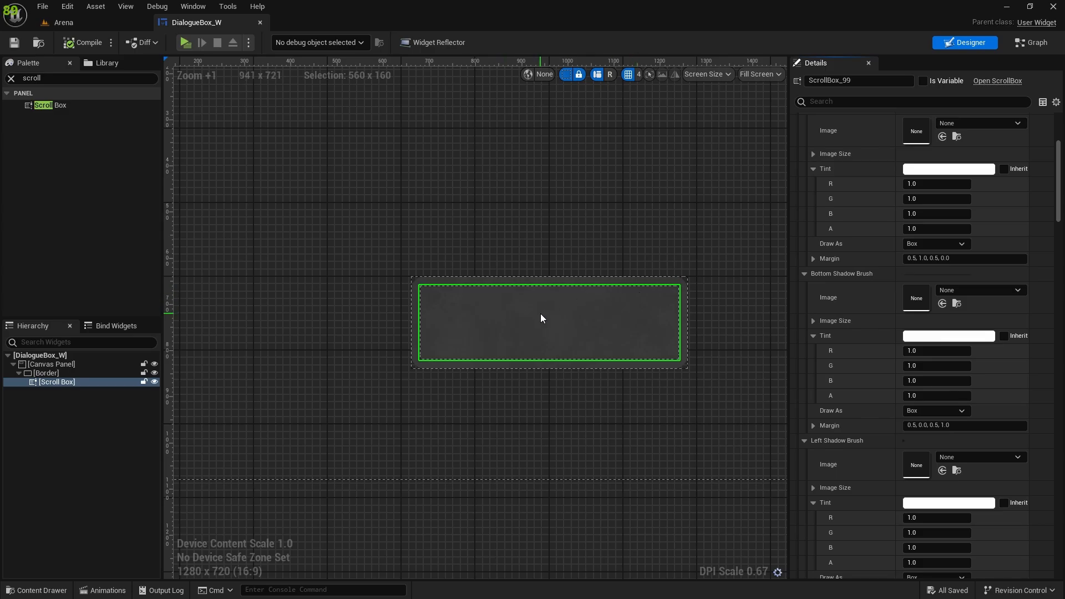
Create a User Widget blueprint named DialogueButton_W in the Widgets folder and open it
key(ctrl+space)
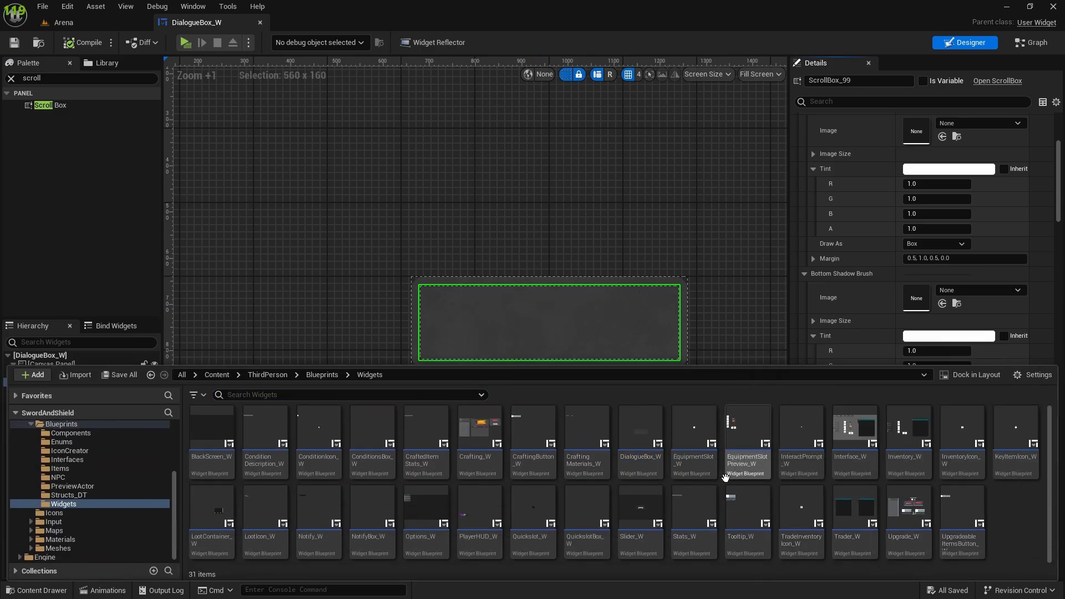
right_click(1003, 501)
mouse_move(919, 467)
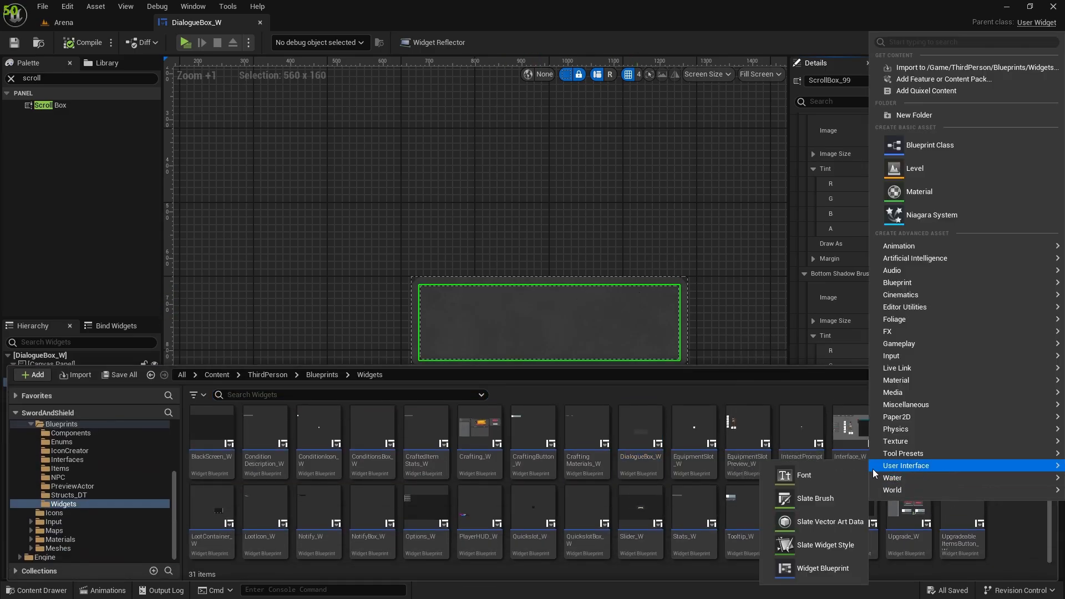
click(811, 568)
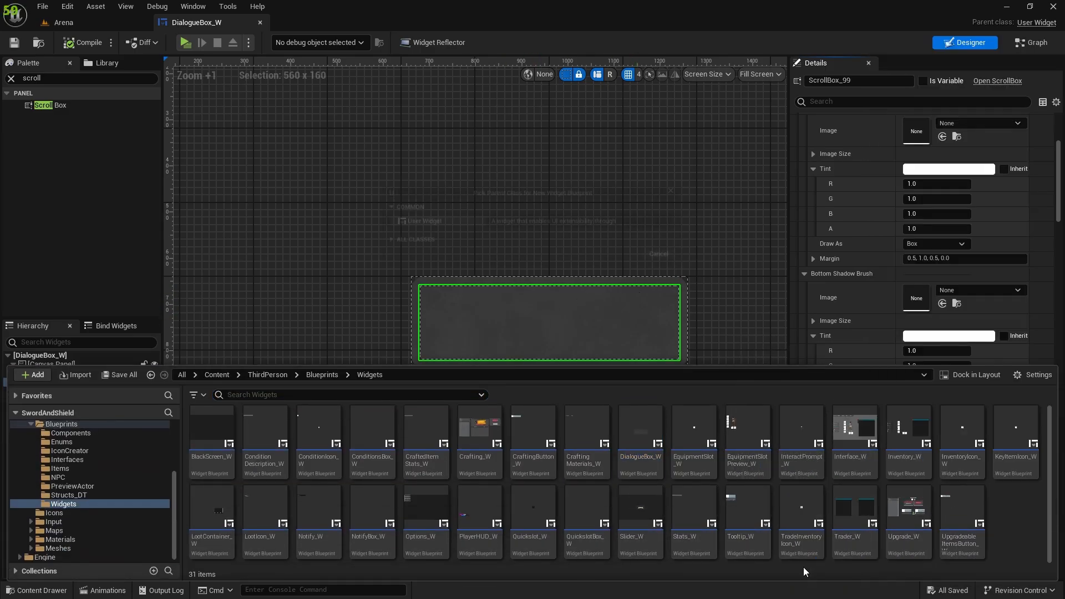
click(426, 224)
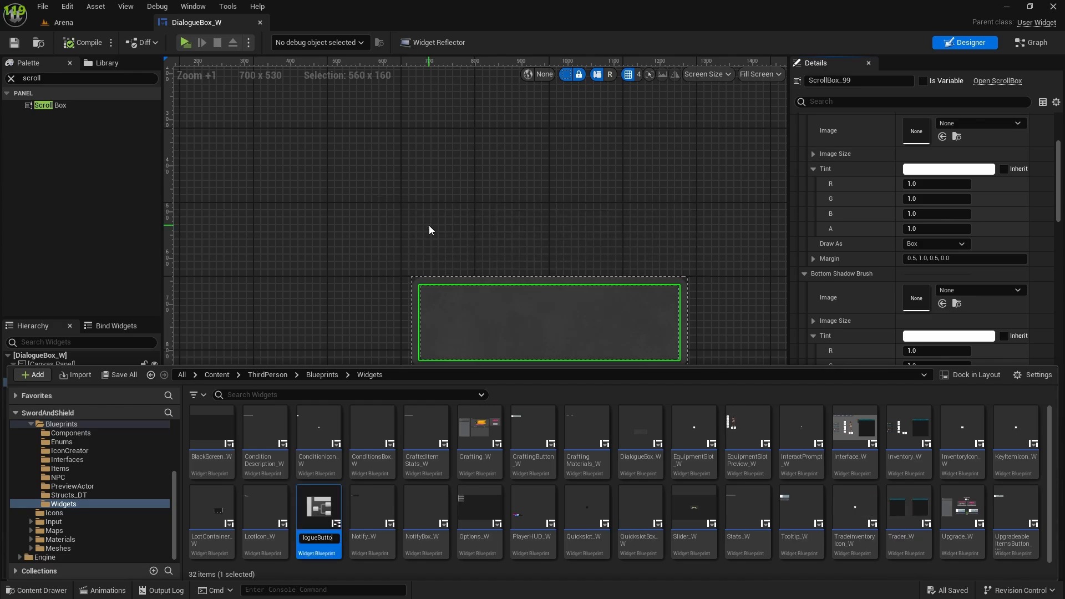
text(DialogueButton_W)
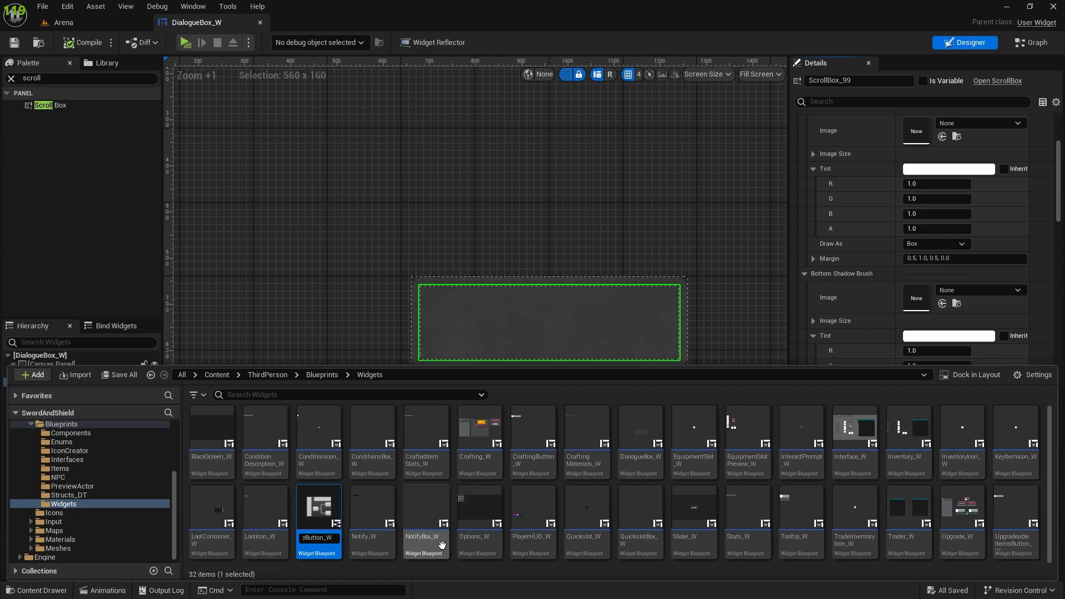
key(Return)
double_click(693, 452)
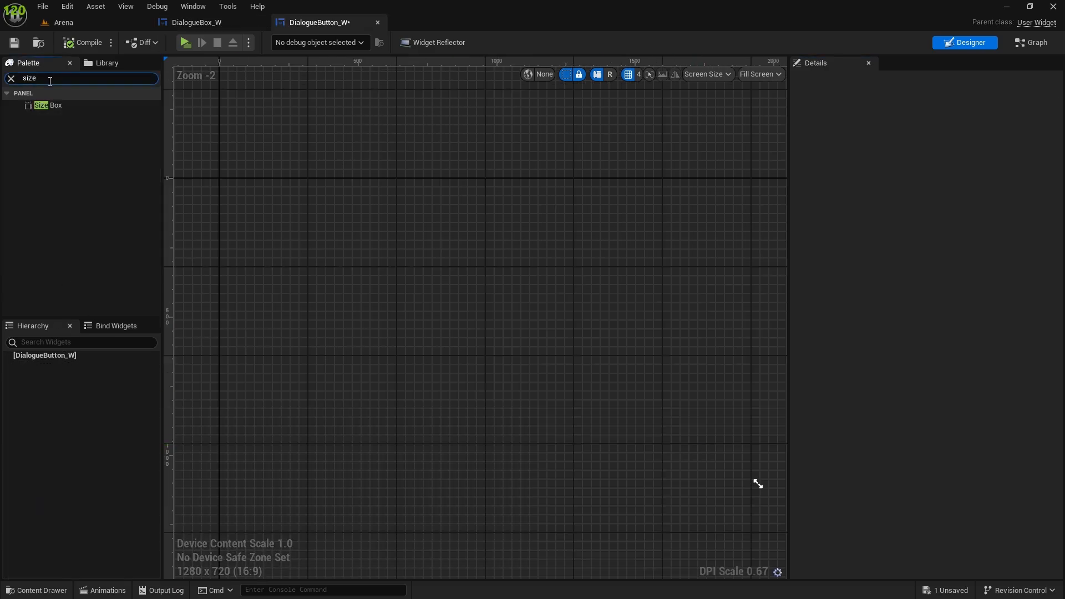
Add a Size Box as the root of DialogueButton_W and nest a Canvas Panel inside it
drag(48, 107, 47, 358)
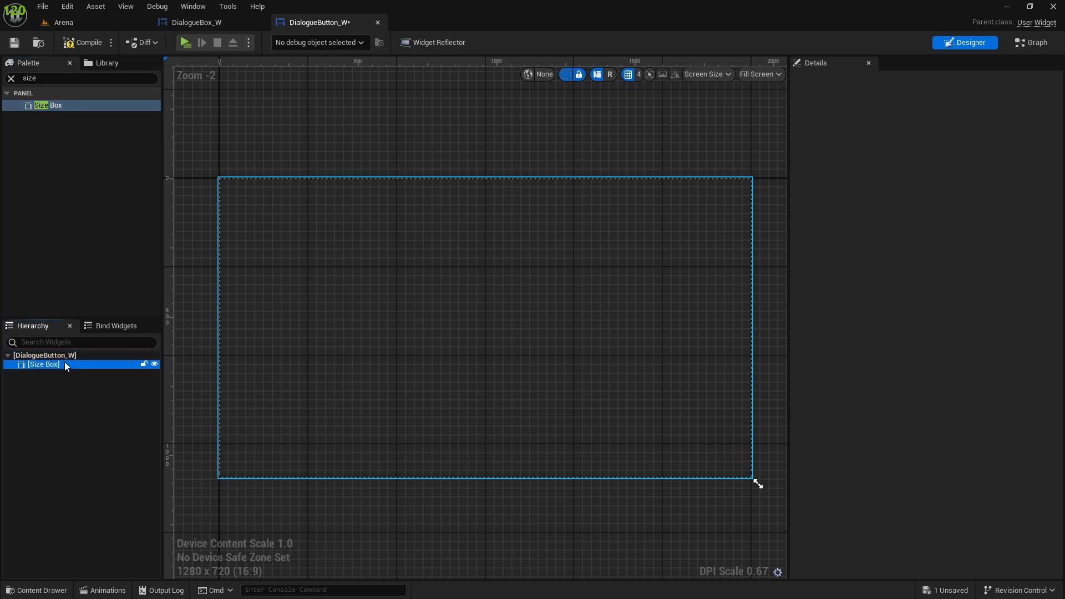
click(20, 78)
text(canva)
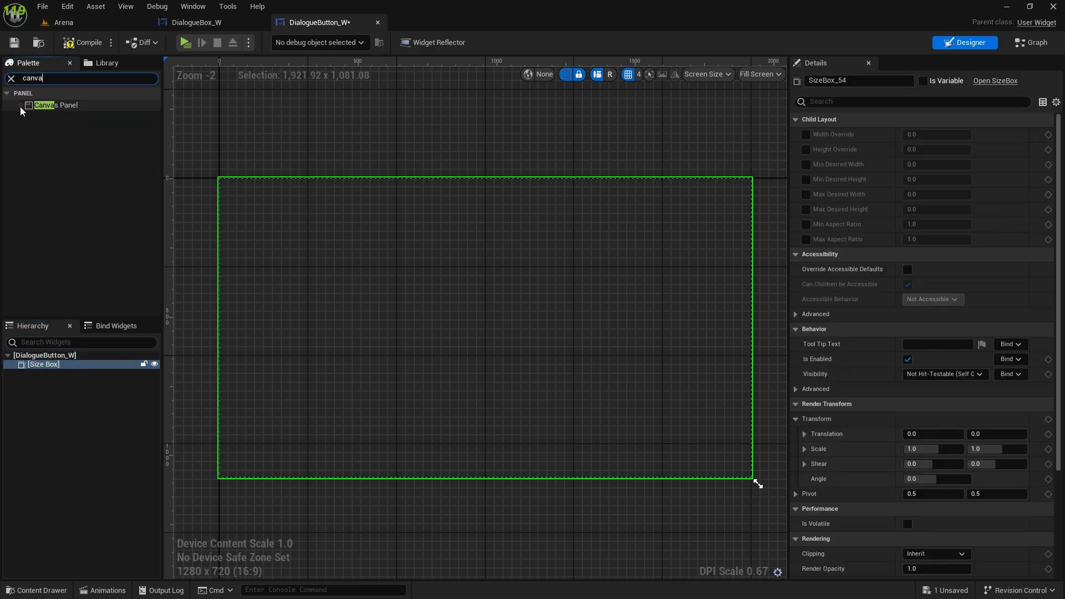
drag(56, 105, 52, 365)
Add a Button to the Canvas Panel and centre it with a middle anchor and 0.5, 0.5 alignment
click(14, 78)
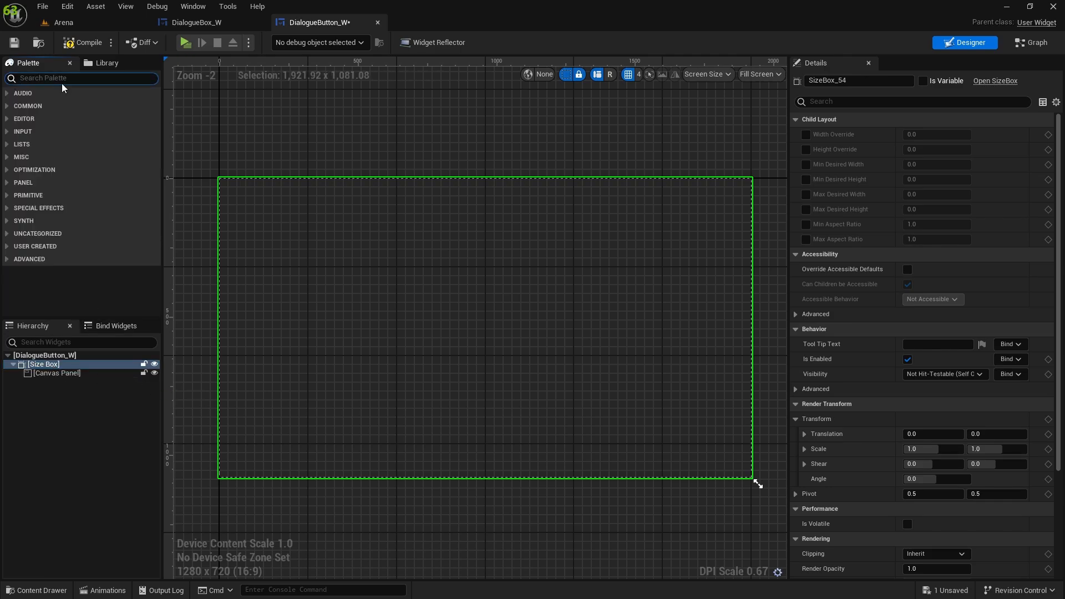
text(button)
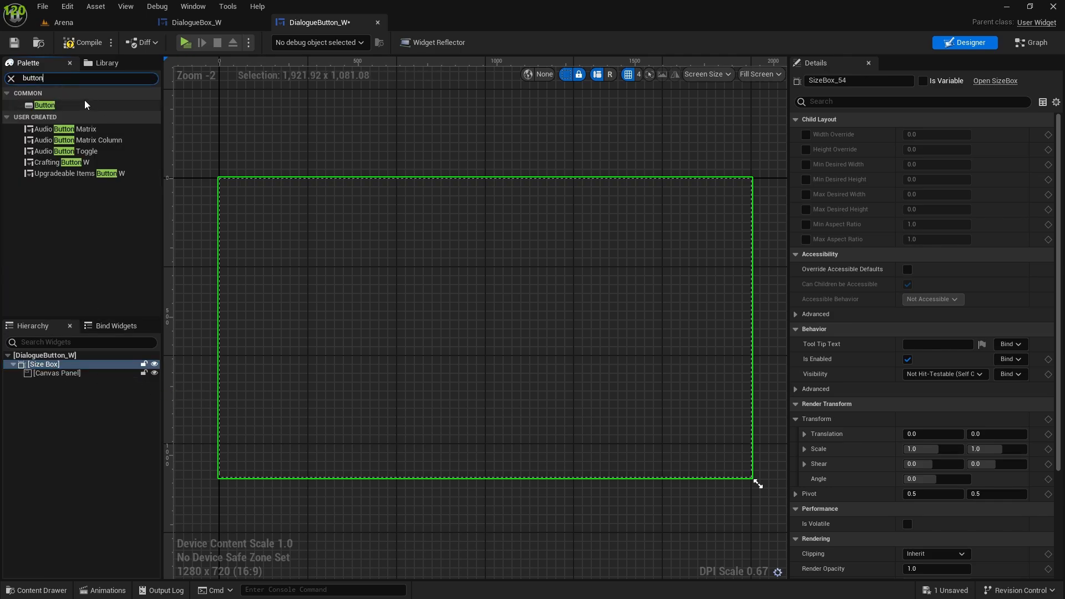
drag(84, 104, 58, 381)
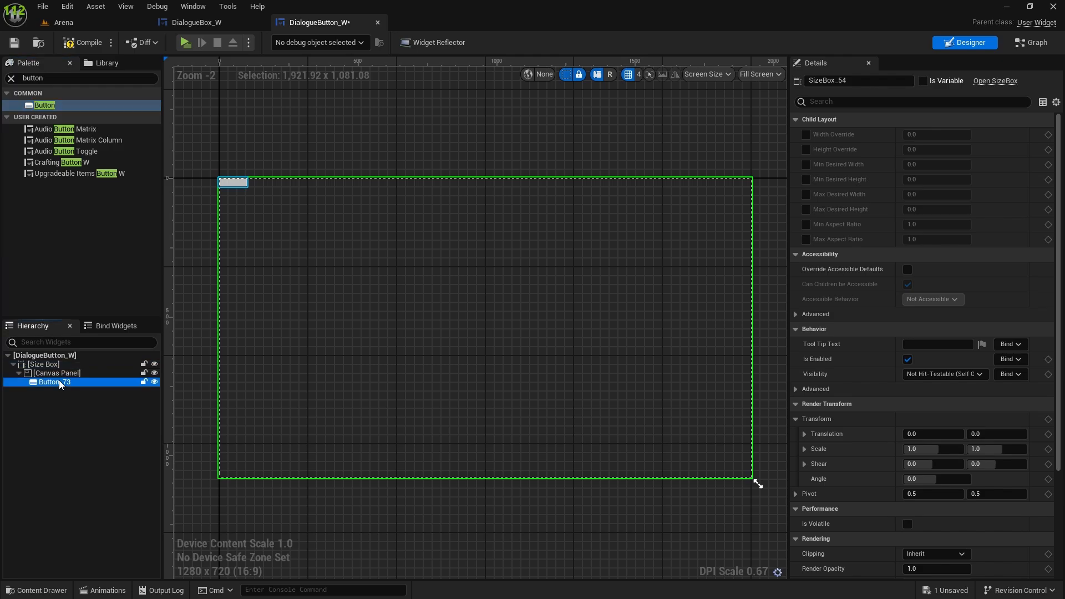
click(957, 139)
click(959, 205)
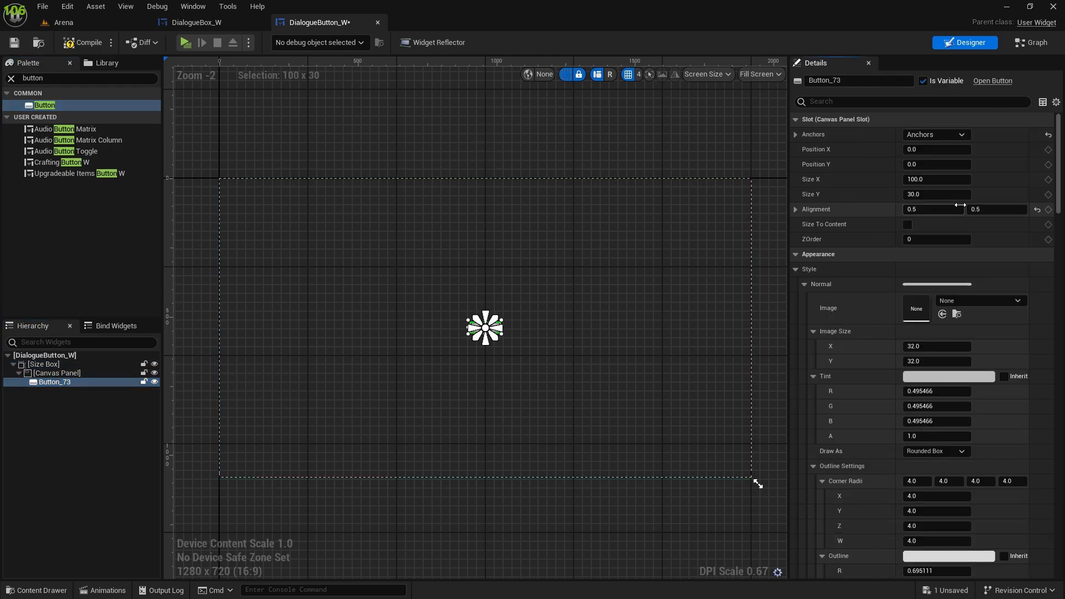
Set the Button's size to 560 by 40
scroll(720, 302, up, 3)
right_drag(720, 302, 737, 254)
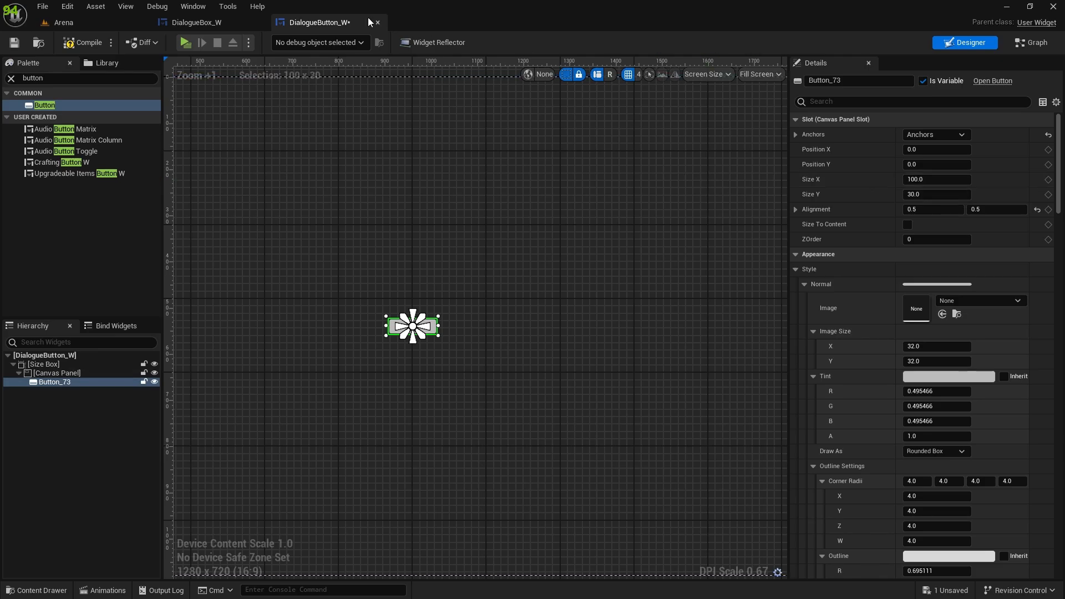
click(936, 179)
text(560)
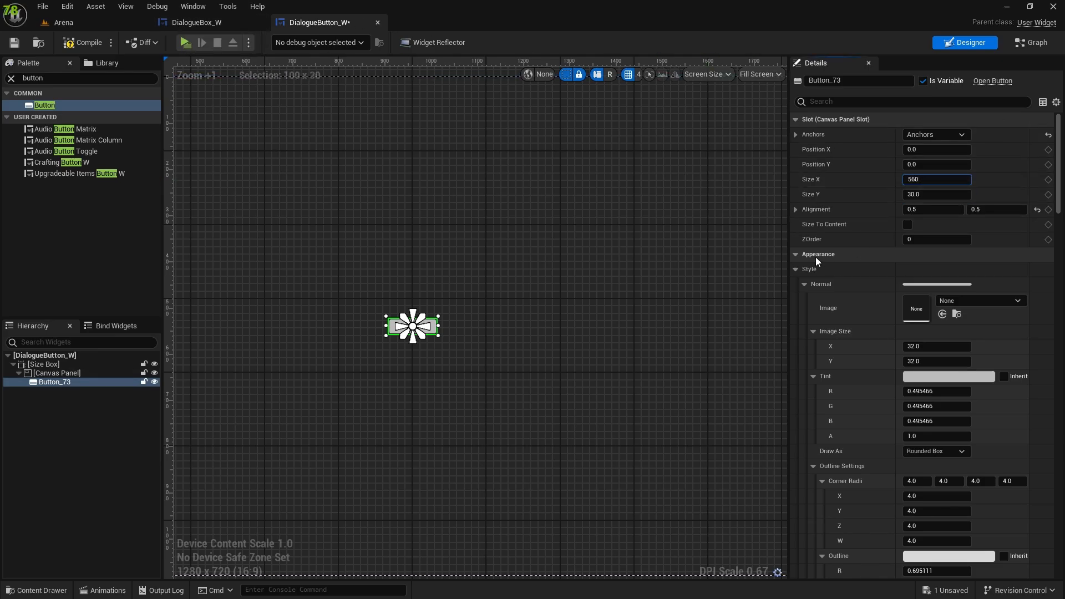
key(Return)
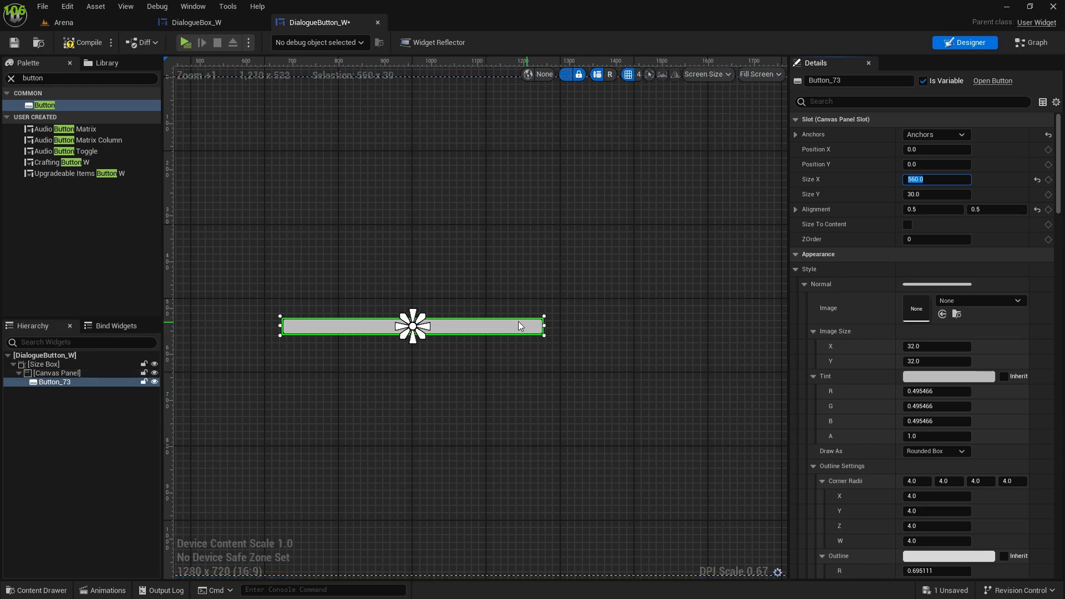
click(916, 194)
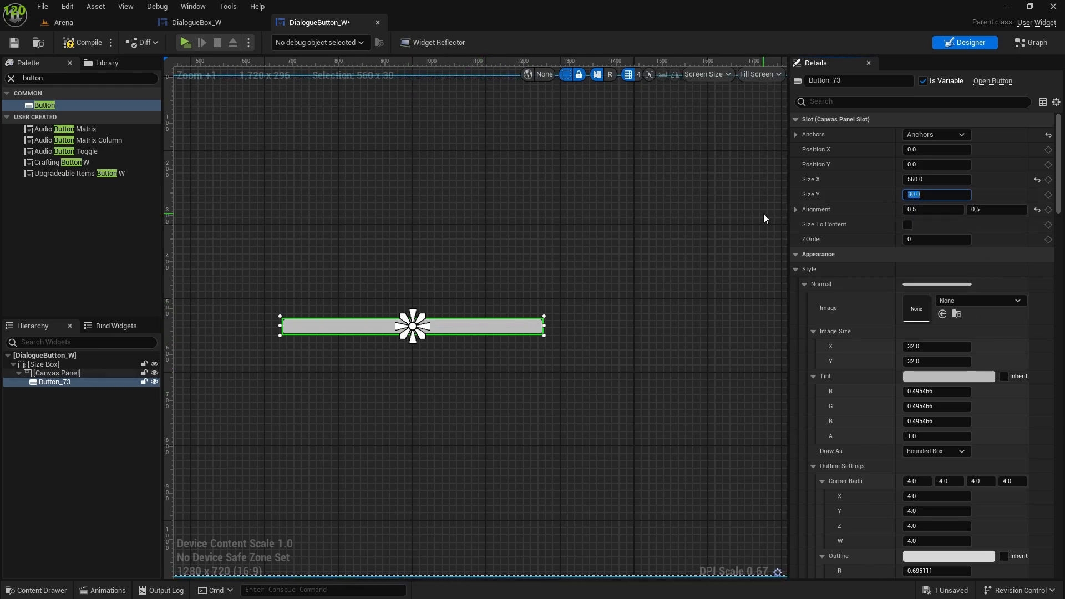
text(40)
key(Return)
Draw the Button's Normal style as a Box
scroll(577, 251, up, 2)
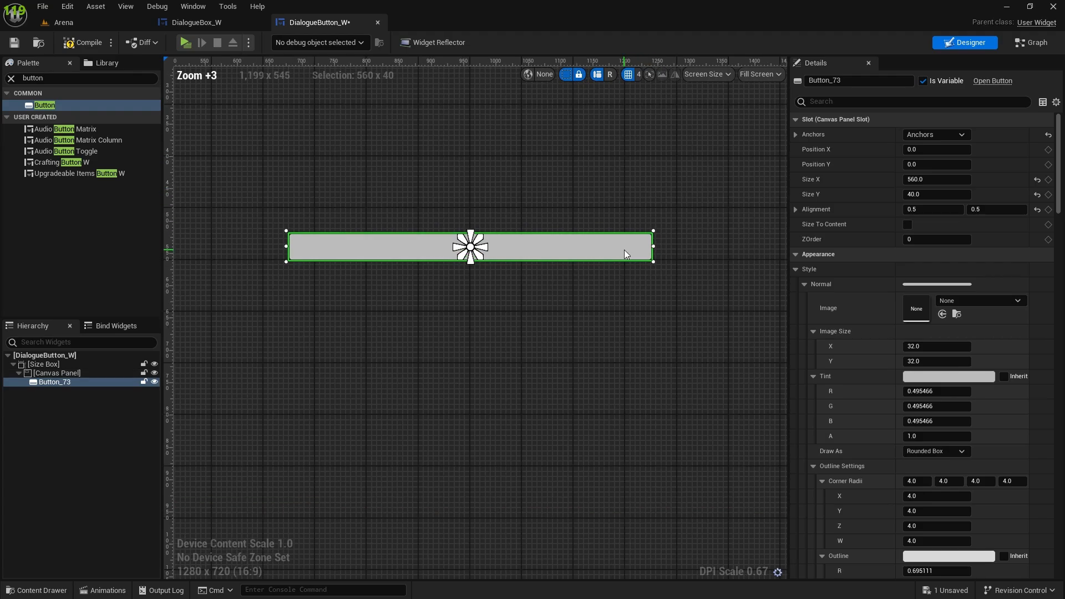
click(937, 452)
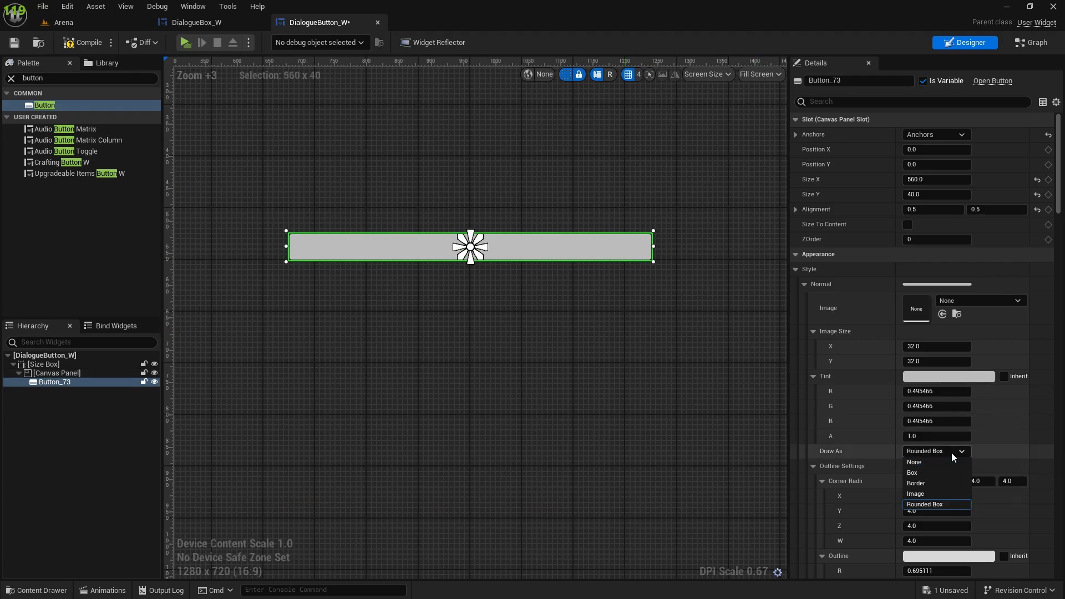
click(926, 473)
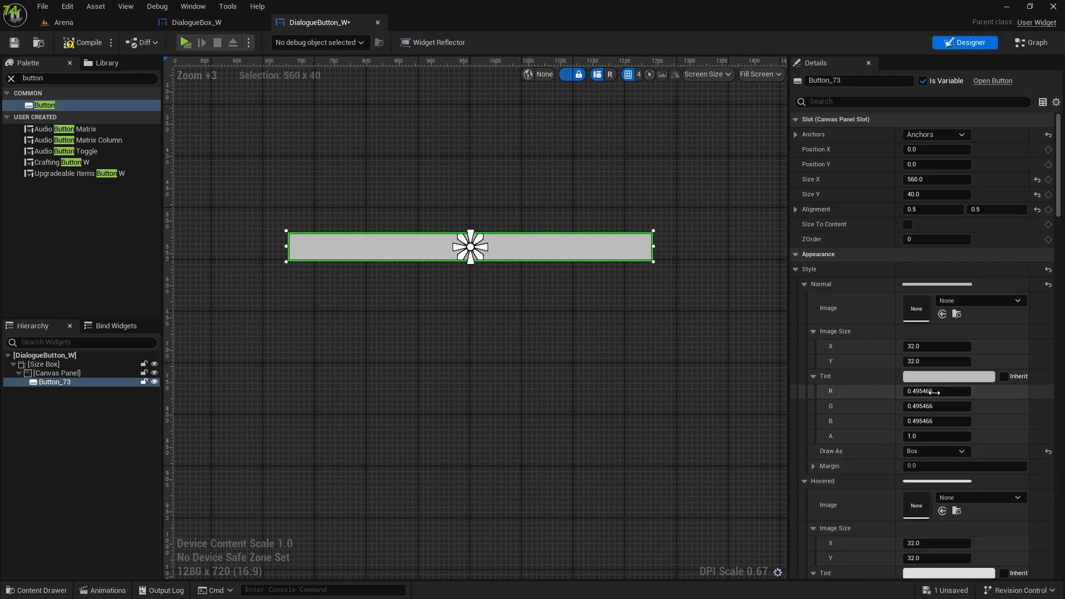
Set the tint of the Button's Normal style to black with an alpha of 0.5
right_drag(662, 378, 726, 350)
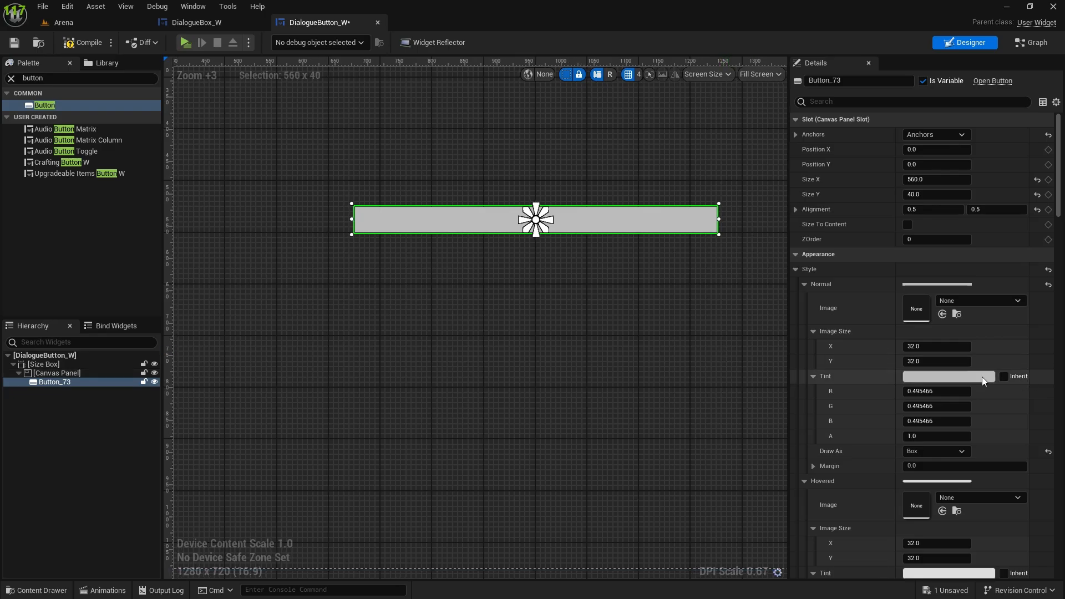
click(958, 377)
drag(874, 427, 873, 452)
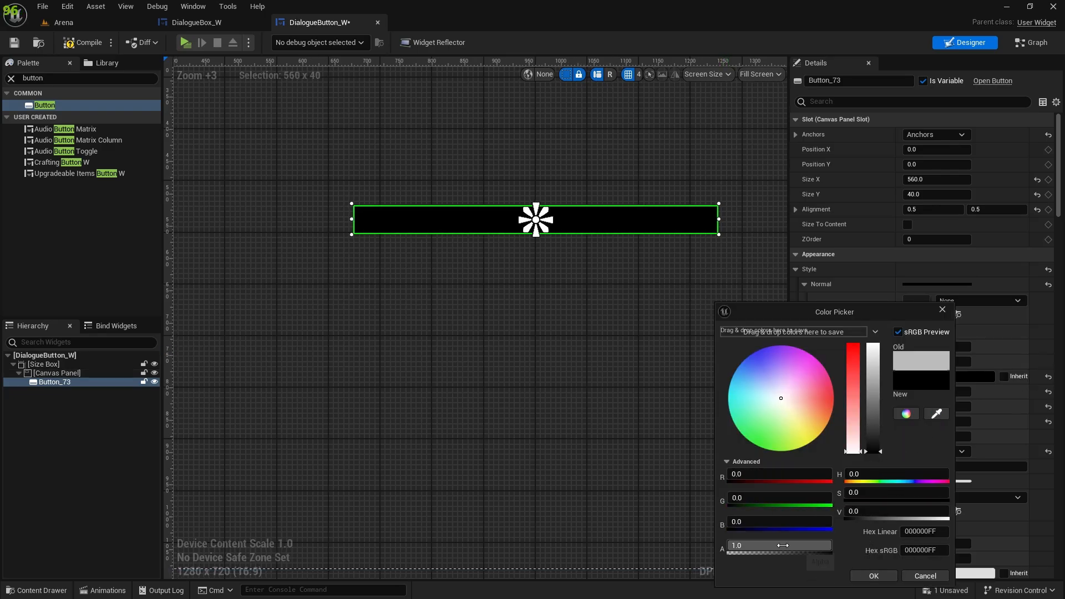
click(796, 546)
text(0.5)
key(Return)
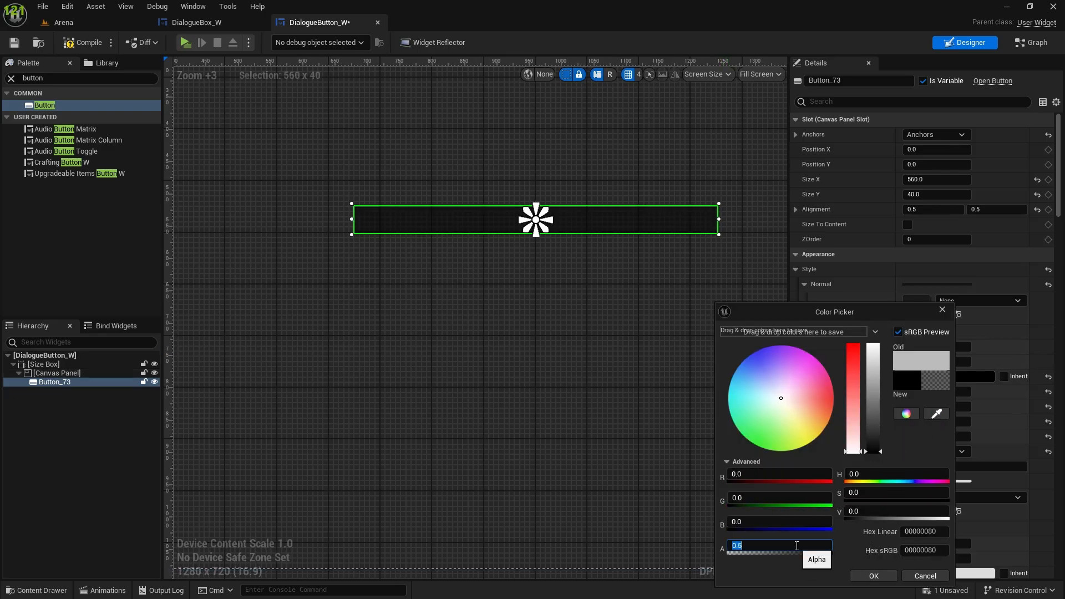
click(869, 575)
right_drag(487, 334, 508, 361)
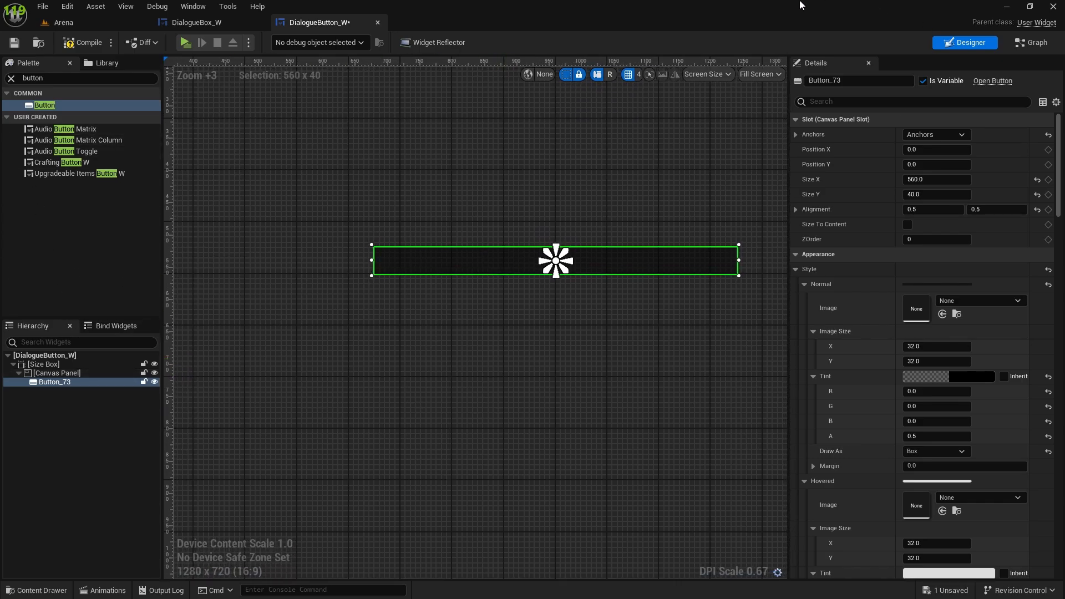
Rename the Button to DialogueButton
click(848, 80)
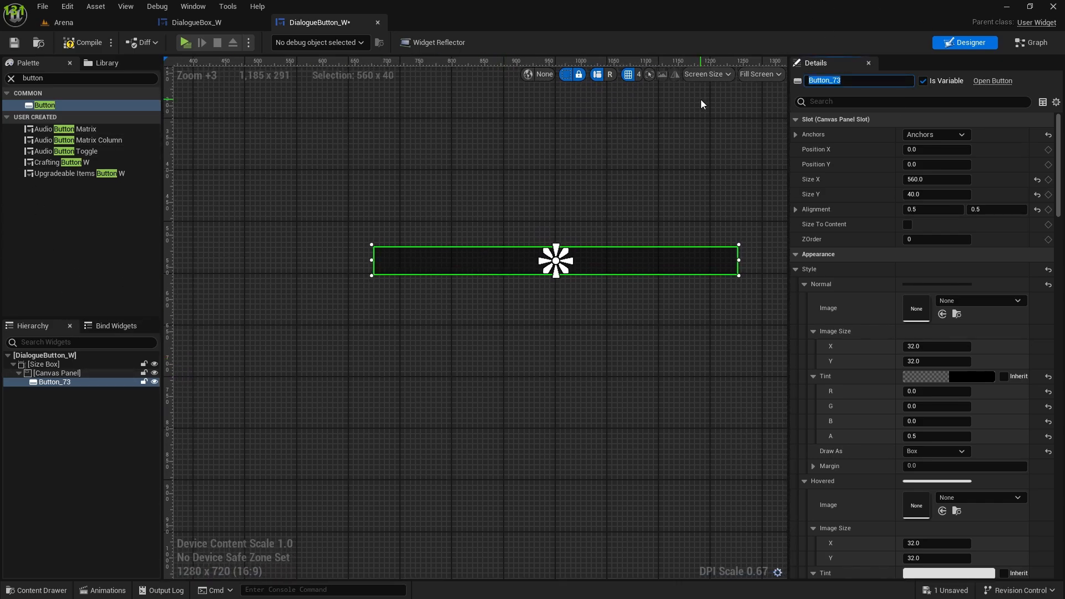
text(DialogueButton)
click(95, 411)
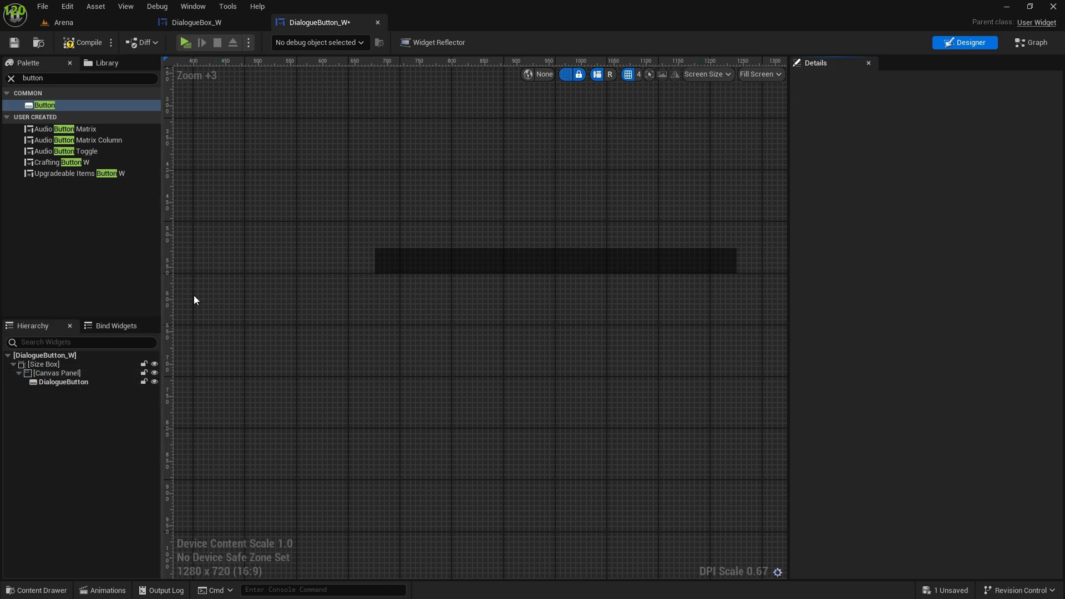
Add a Canvas Panel as a child of DialogueButton
scroll(451, 284, up, 1)
scroll(412, 261, up, 1)
click(48, 381)
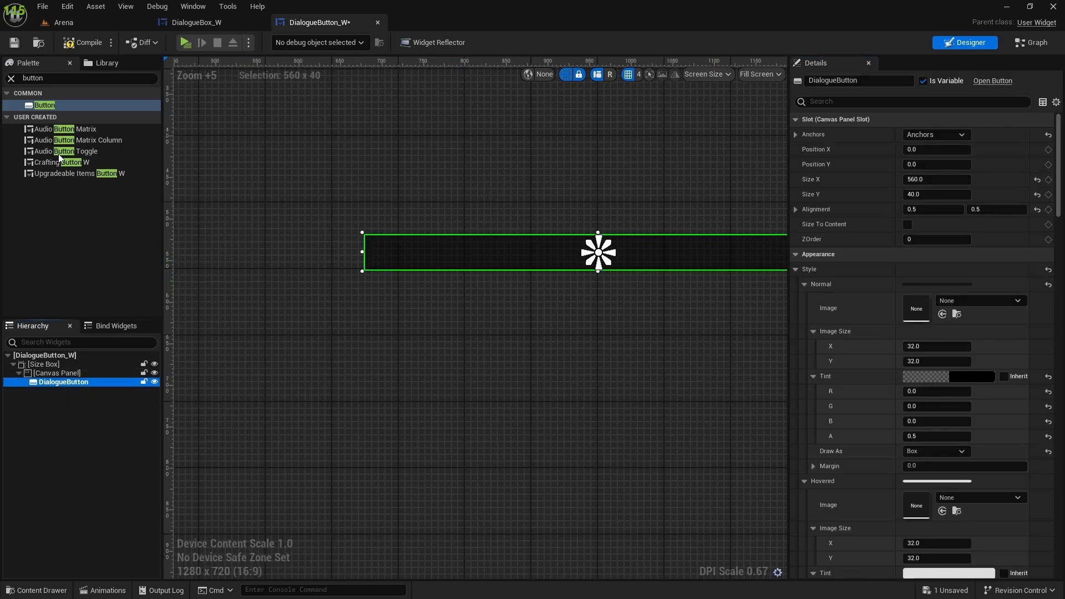
click(11, 78)
text(can)
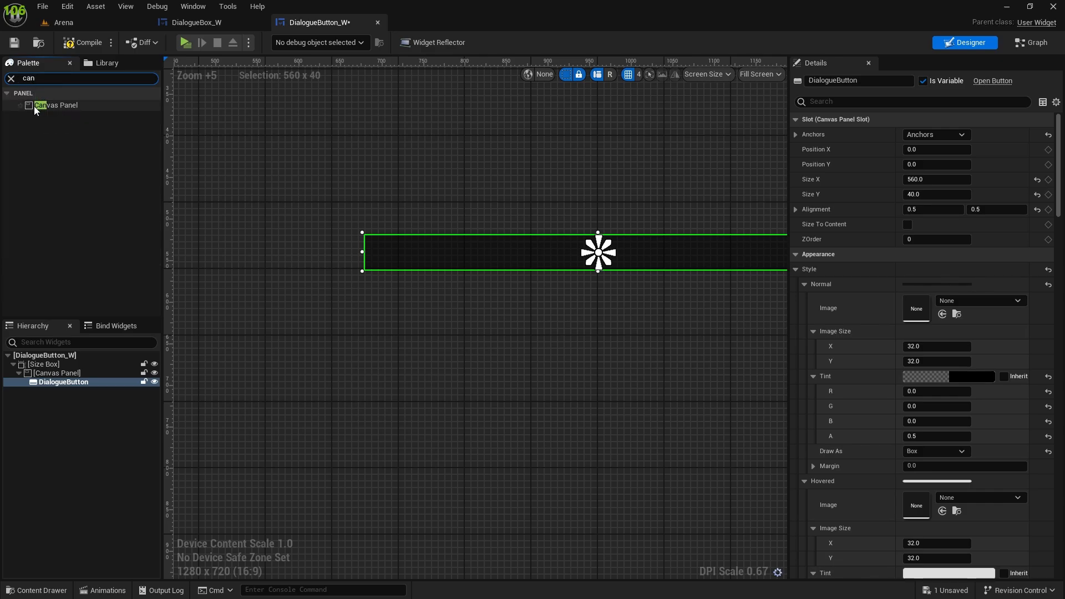
drag(34, 109, 77, 383)
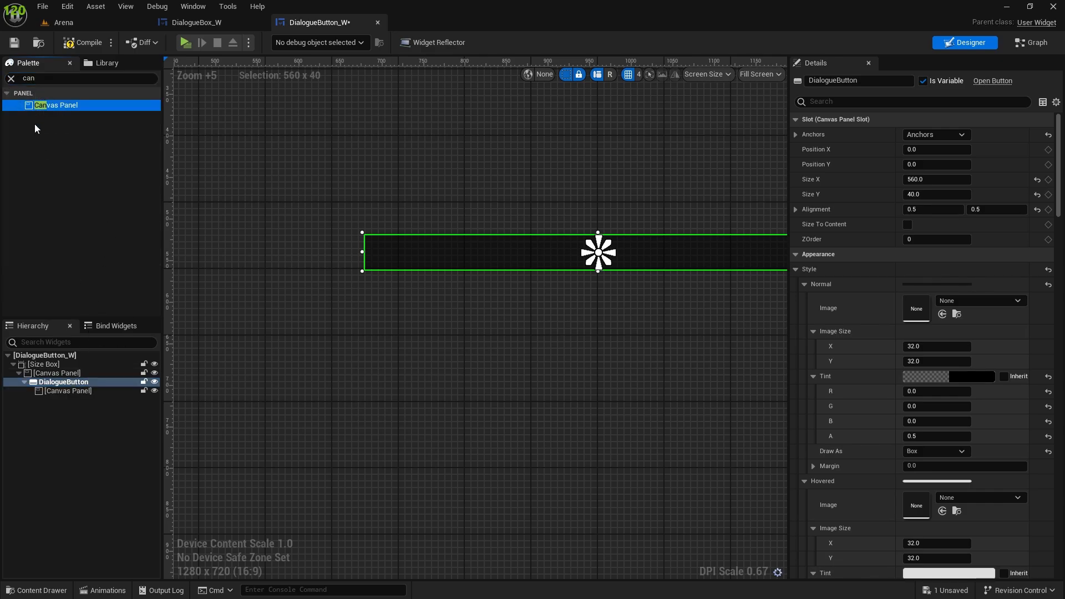
Make the Canvas Panel inside DialogueButton fill horizontally and vertically, with its slot padding set to 0
click(76, 391)
right_drag(486, 425, 406, 427)
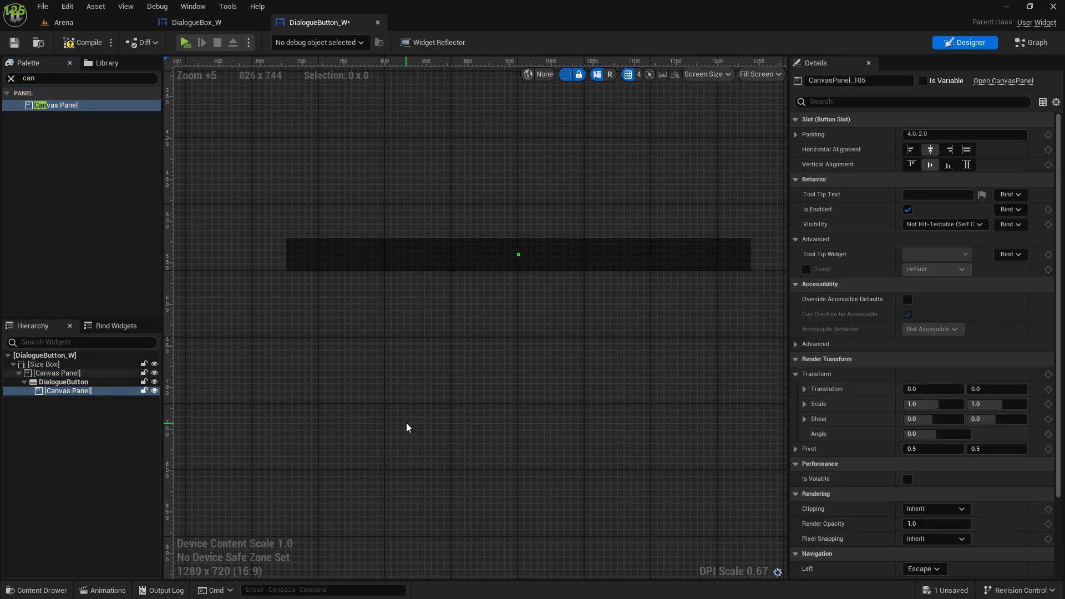
click(967, 150)
click(967, 165)
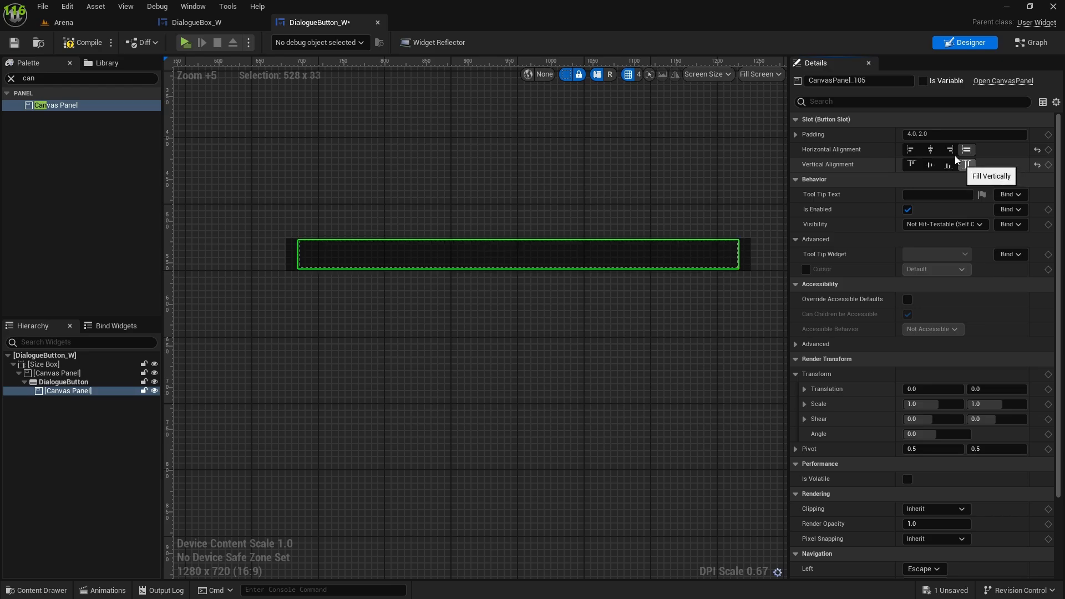
click(932, 136)
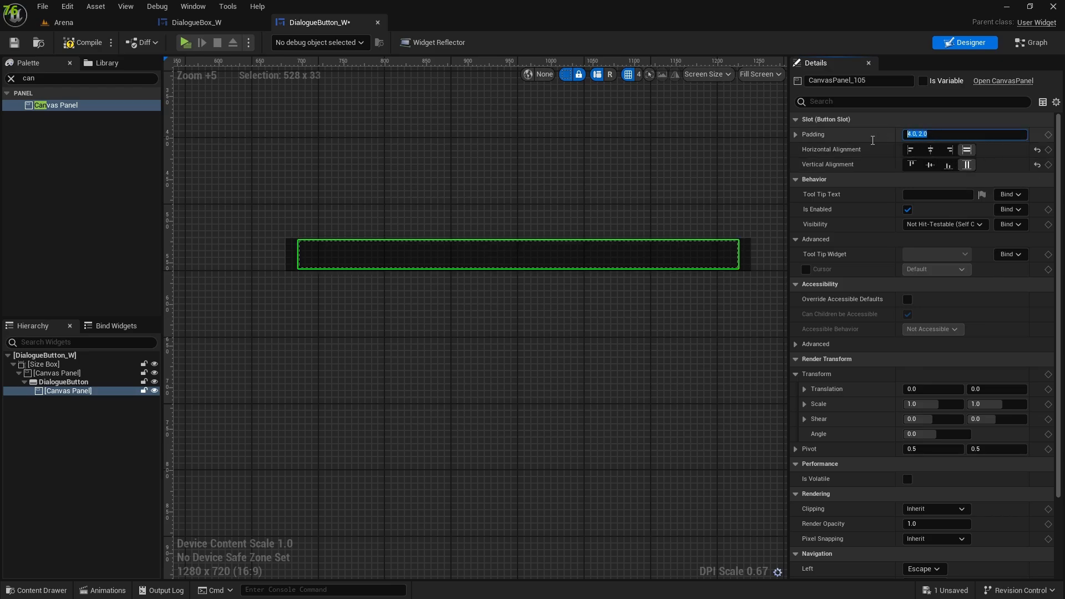
text(0)
key(Return)
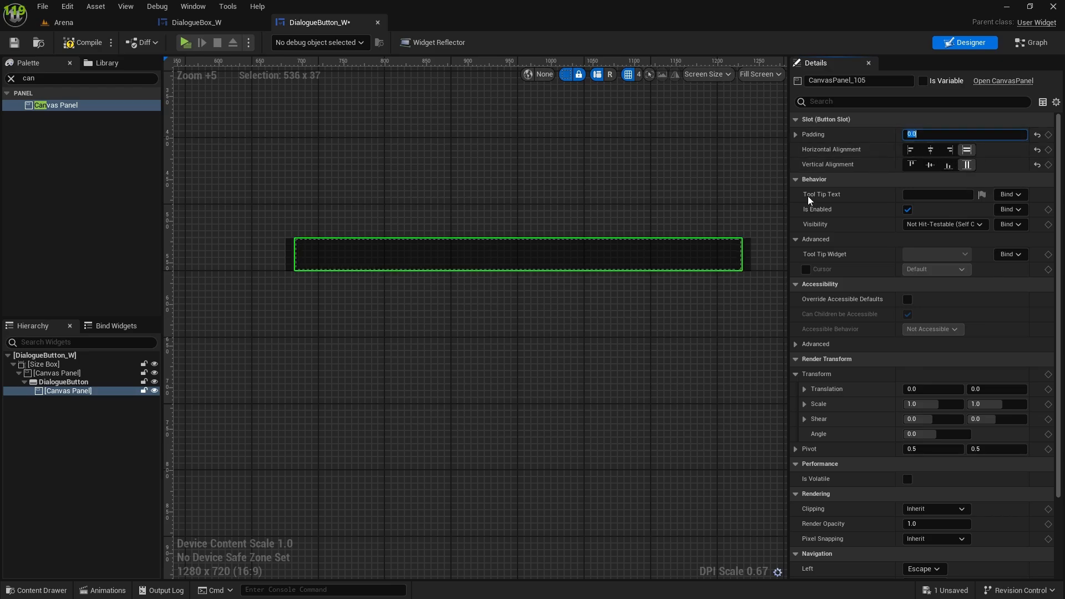
Compare the edges of DialogueButton with those of its nested Canvas Panel to examine the gap at the sides
scroll(413, 297, up, 2)
right_drag(413, 298, 523, 300)
scroll(477, 269, up, 2)
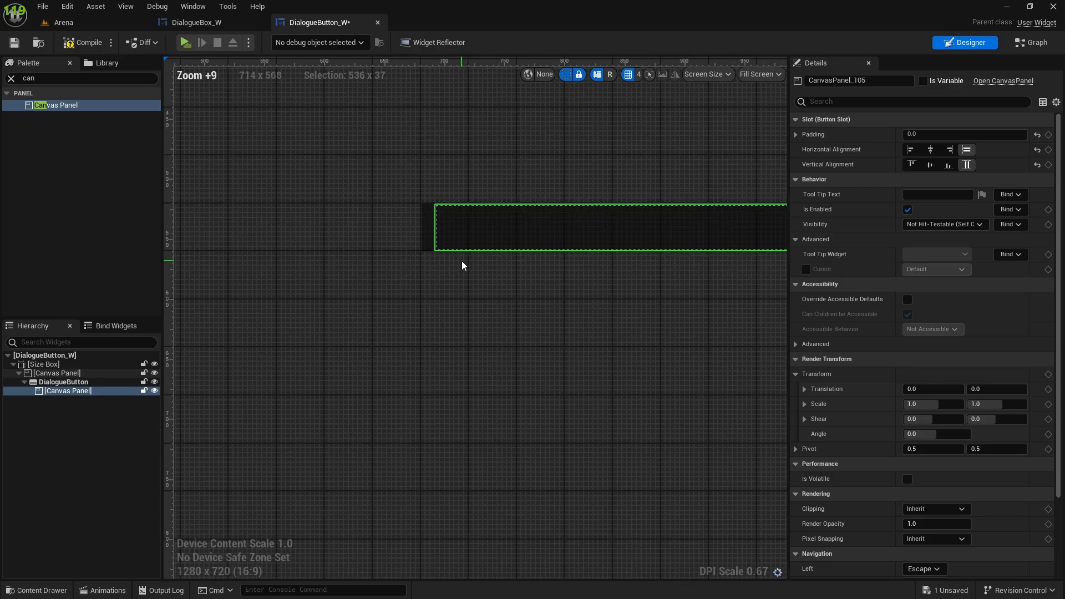
click(74, 382)
scroll(557, 311, down, 2)
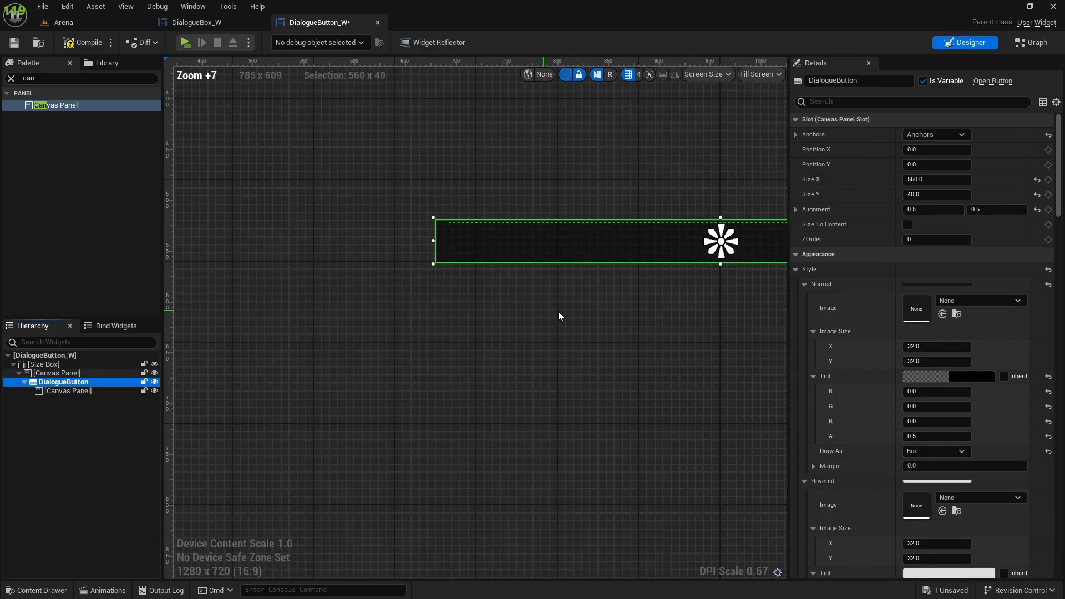
right_drag(558, 311, 458, 305)
click(63, 384)
click(63, 391)
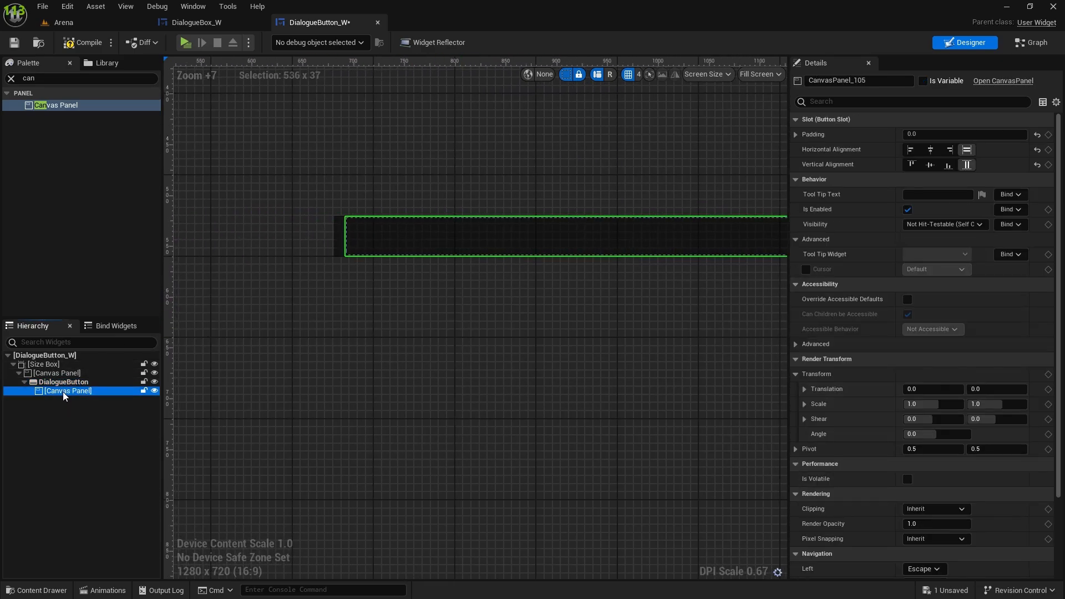
Set both the Normal Padding and the Pressed Padding in DialogueButton's style to 0
click(821, 102)
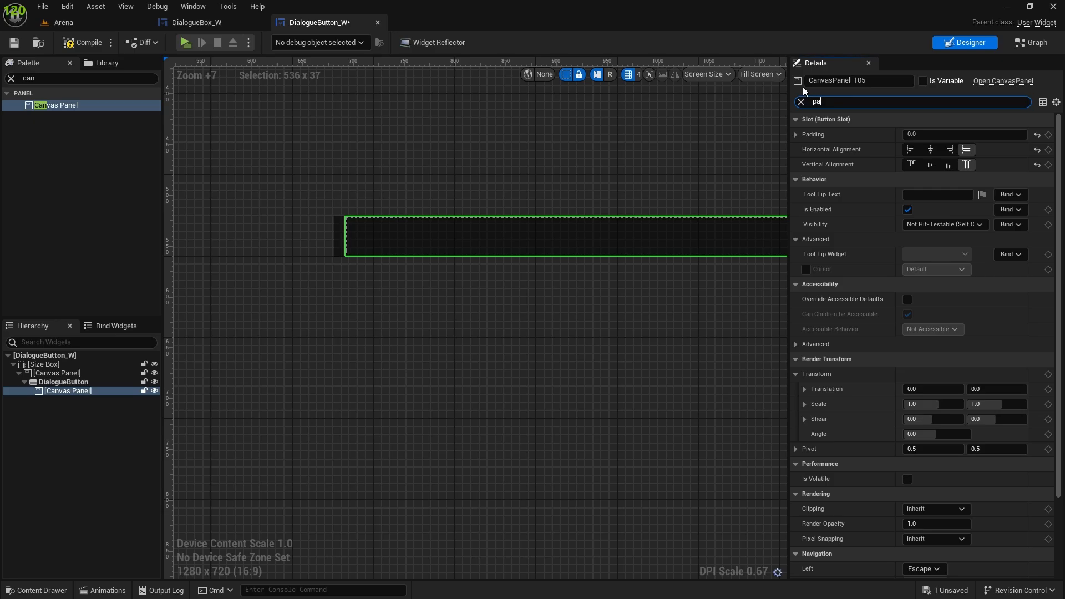
text(padd)
click(63, 381)
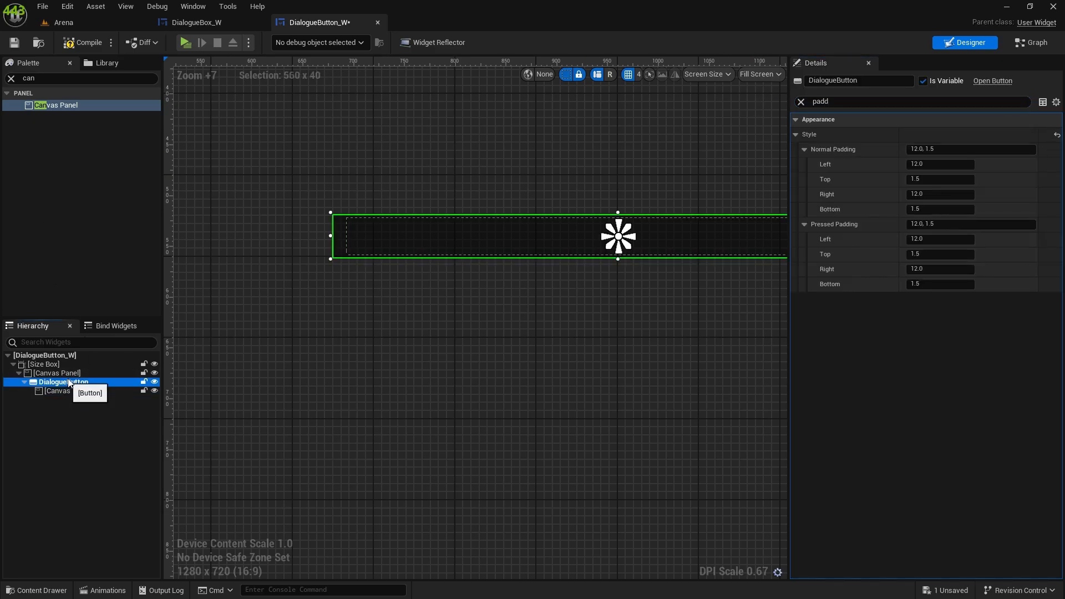
click(937, 148)
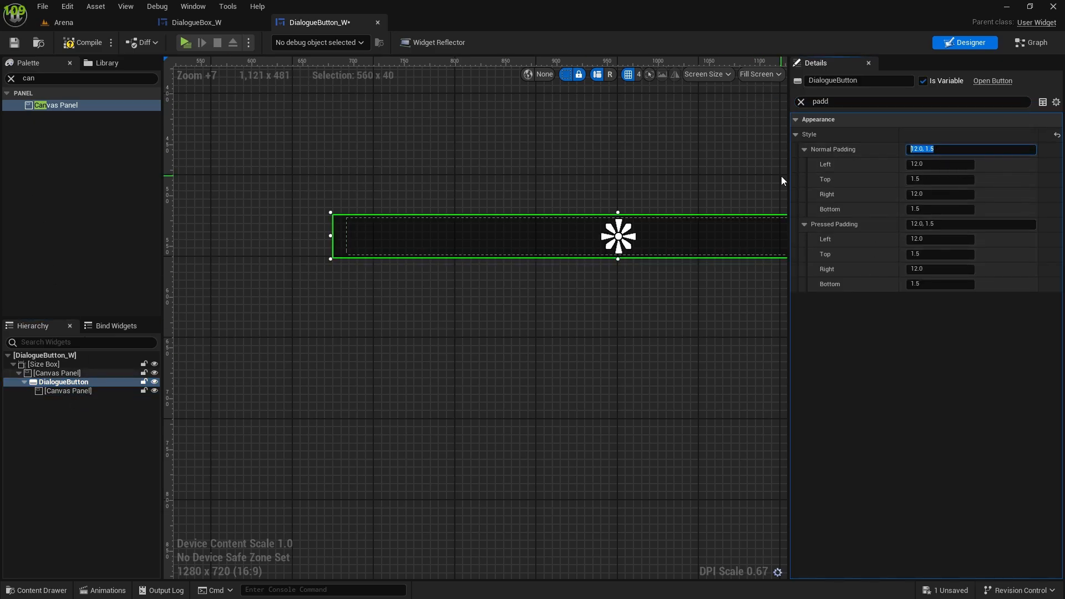
text(0)
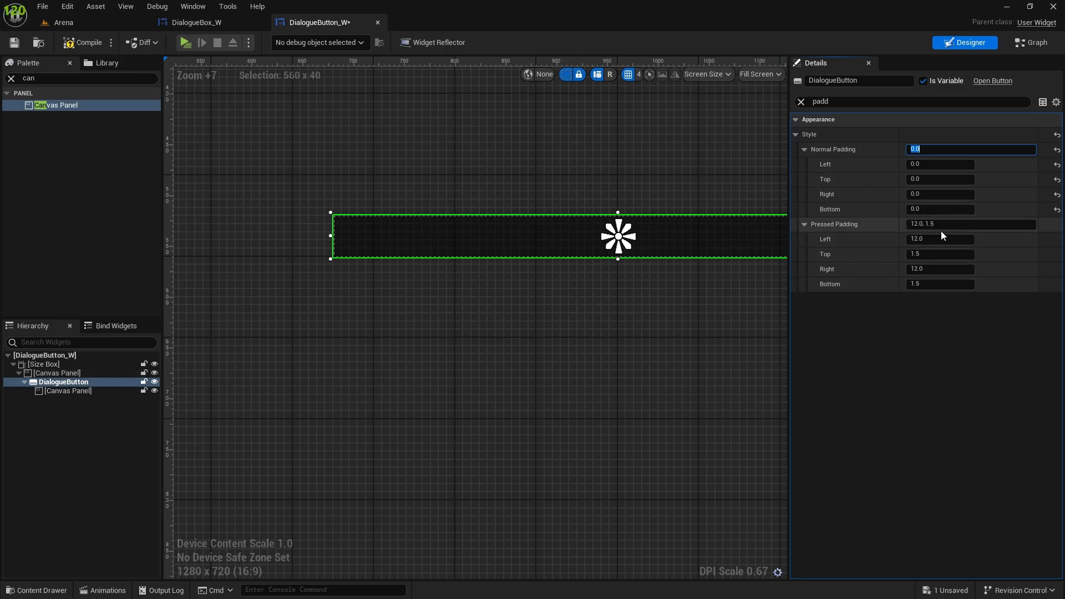
click(941, 225)
text(0)
key(Return)
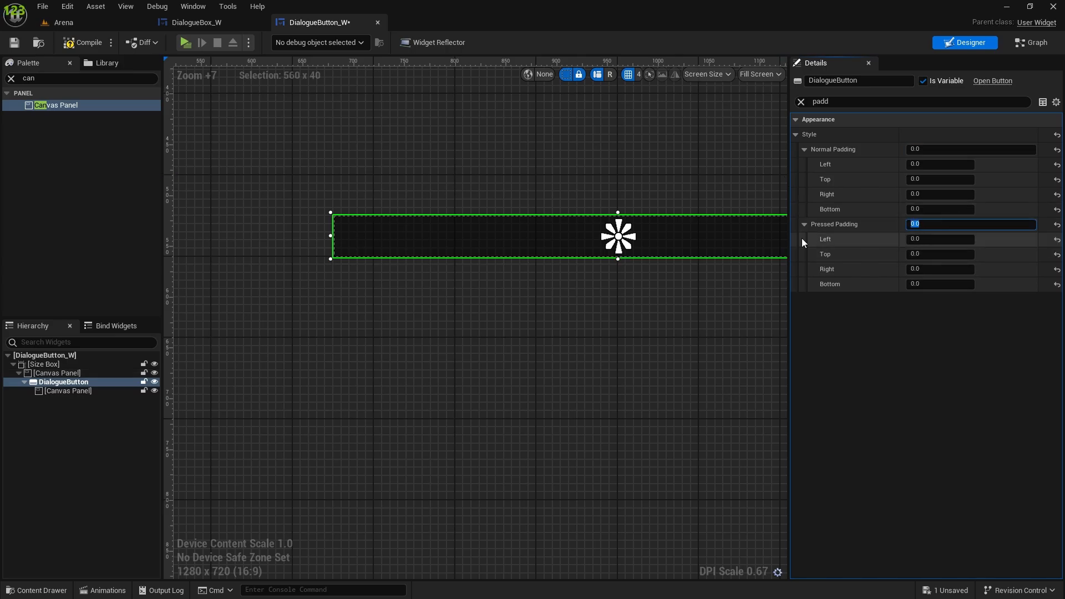
click(571, 336)
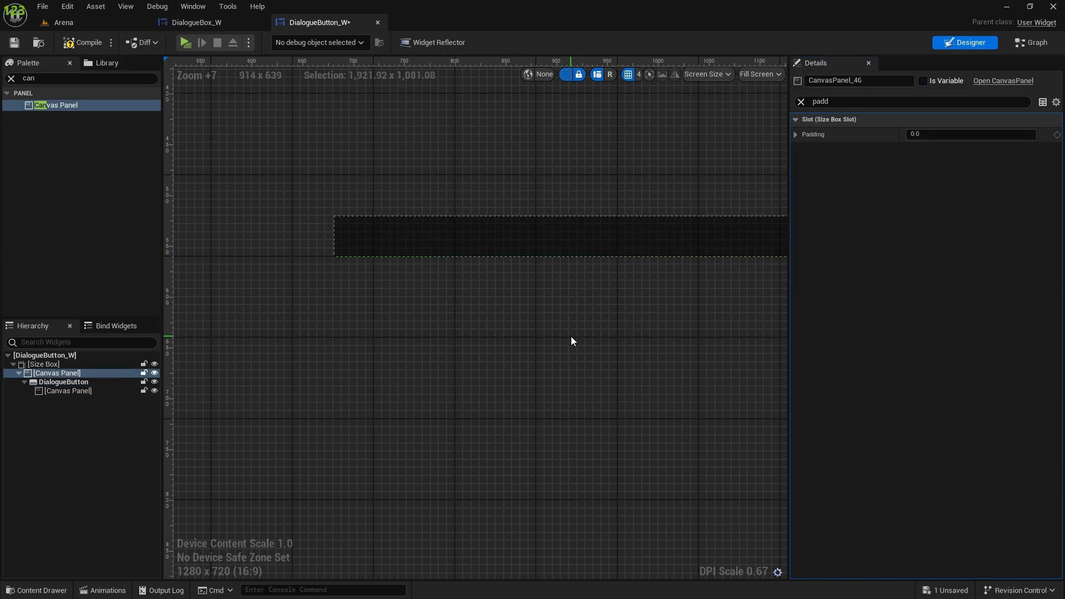
Add an Image to the Canvas Panel inside DialogueButton and expand its unfiltered slot settings
click(11, 78)
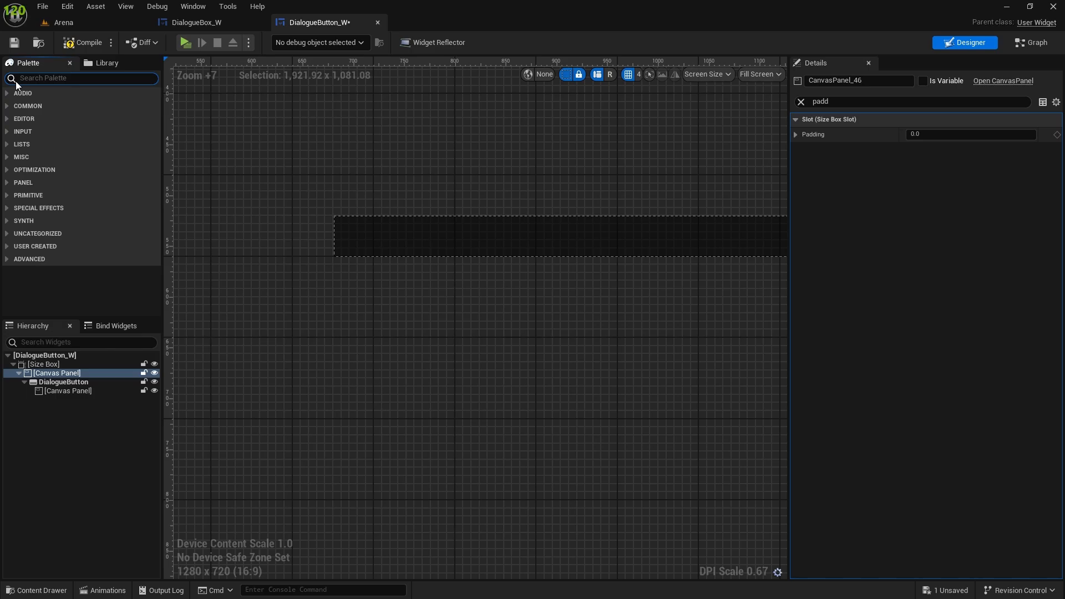
text(ims)
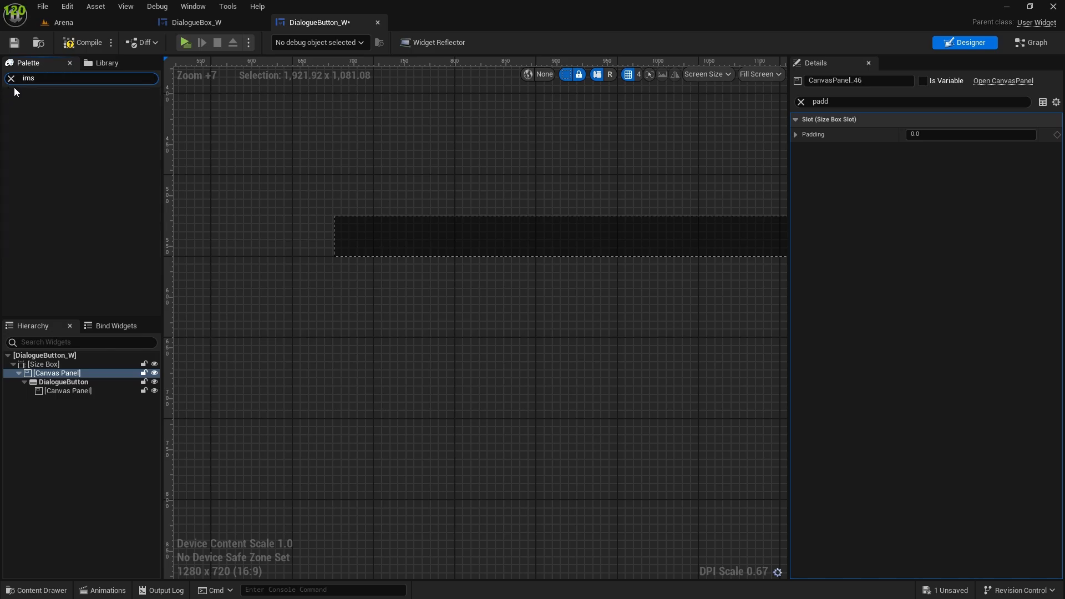
key(BackSpace)
drag(18, 106, 72, 395)
click(800, 102)
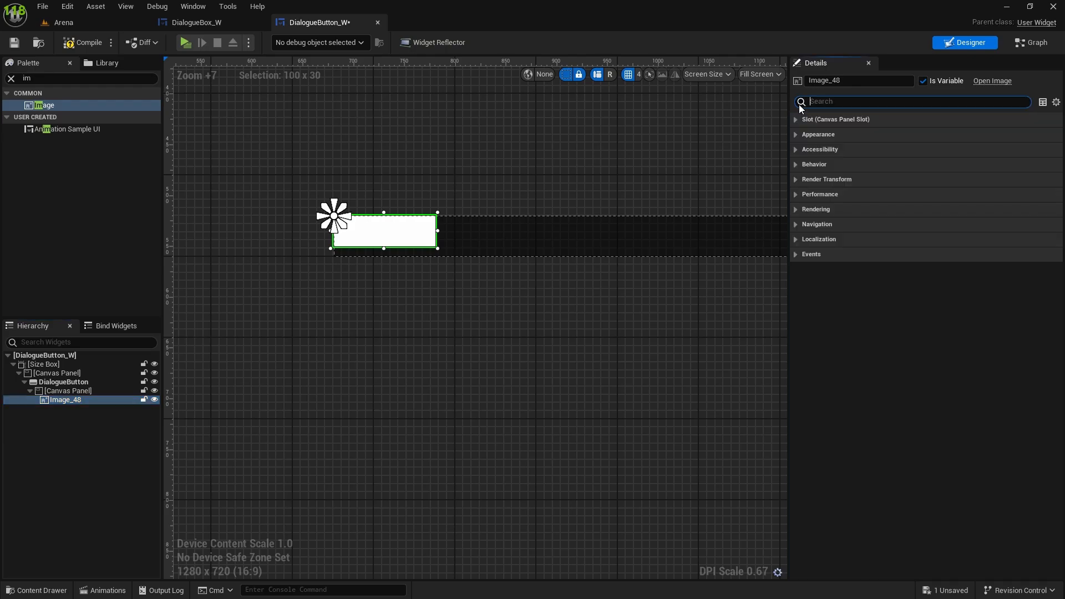
click(796, 119)
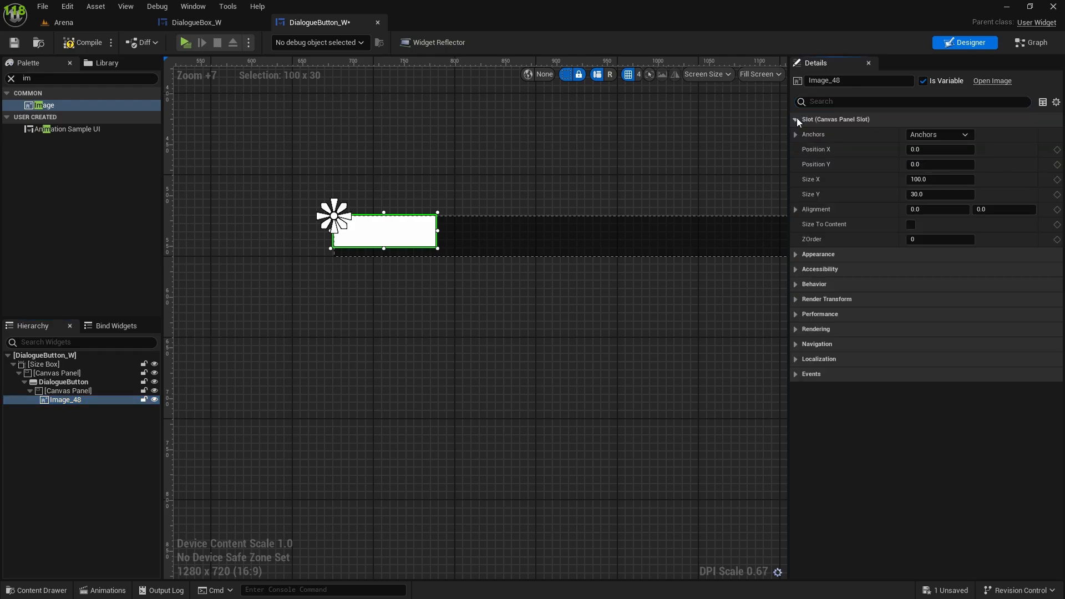
Set the Image's size to 15 by 15
click(930, 195)
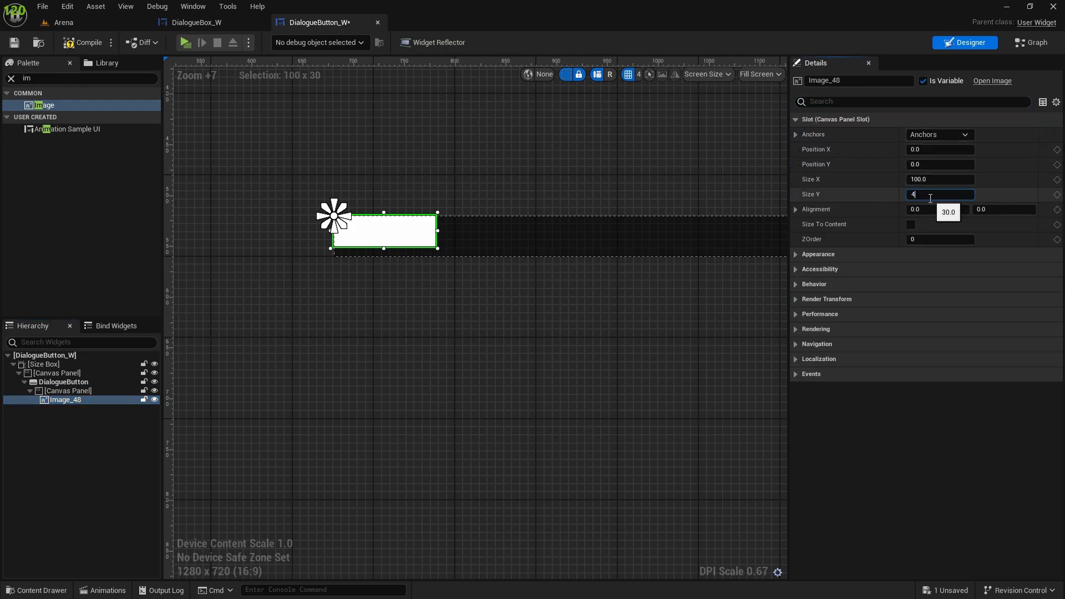
drag(918, 198, 865, 199)
text(15)
key(Return)
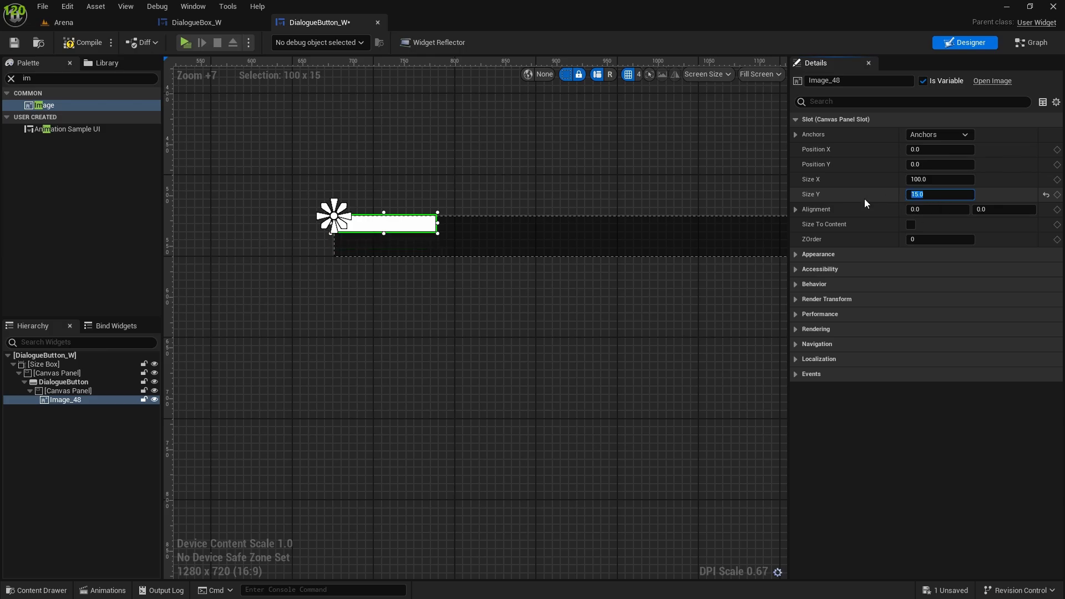
click(928, 179)
key(Return)
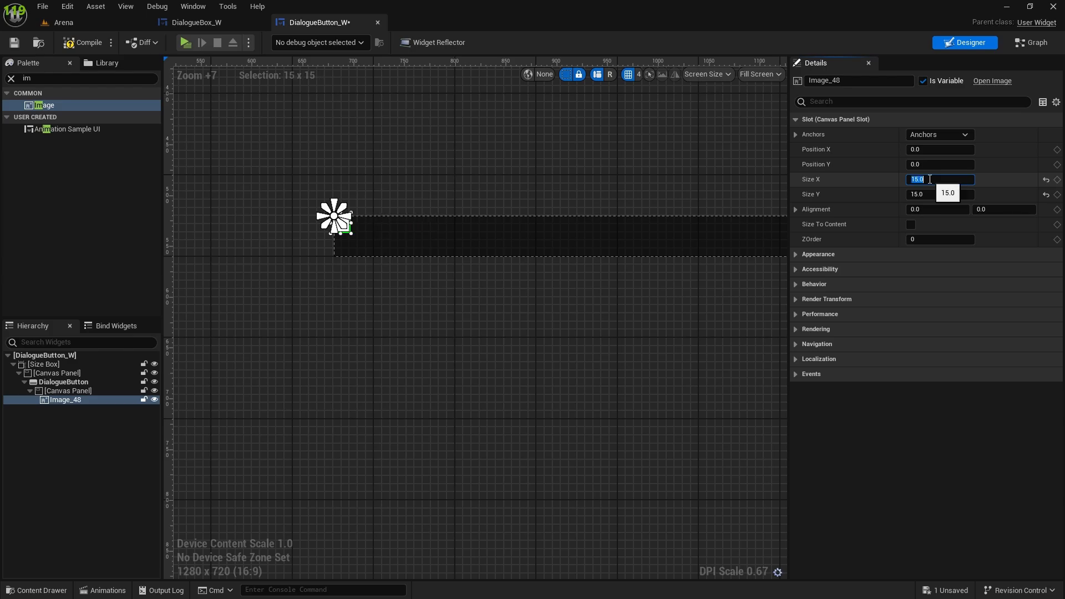
Set the Image's size to 16 by 16
scroll(313, 187, up, 7)
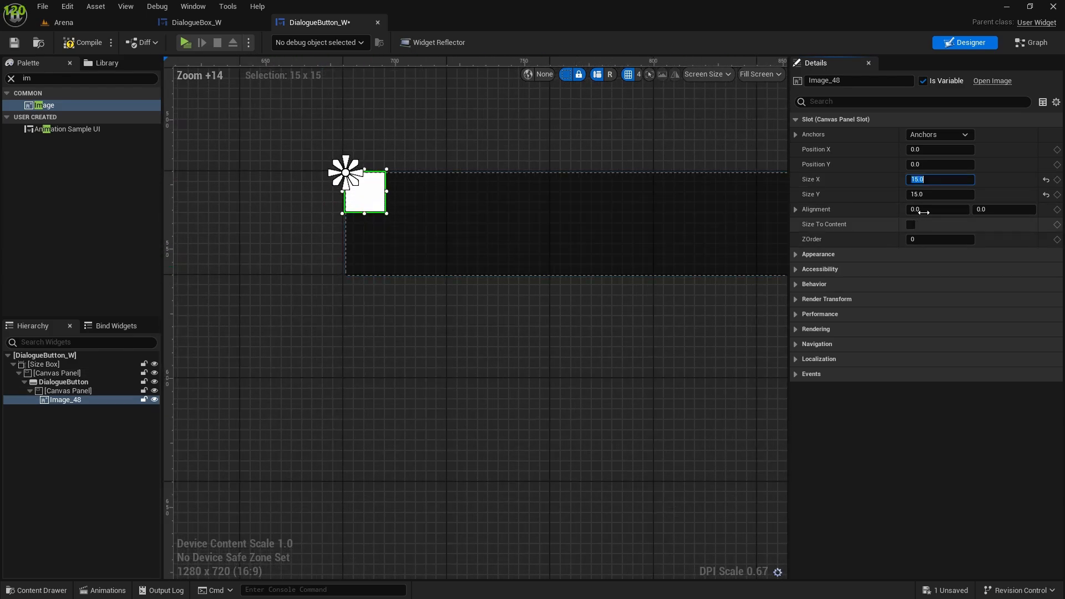
text(16)
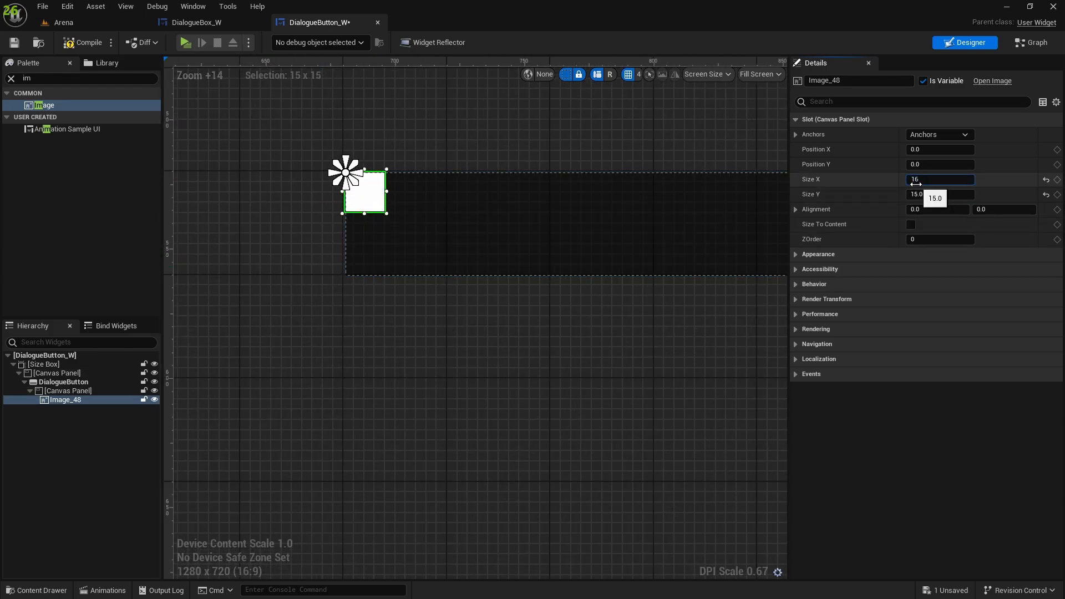
key(Tab)
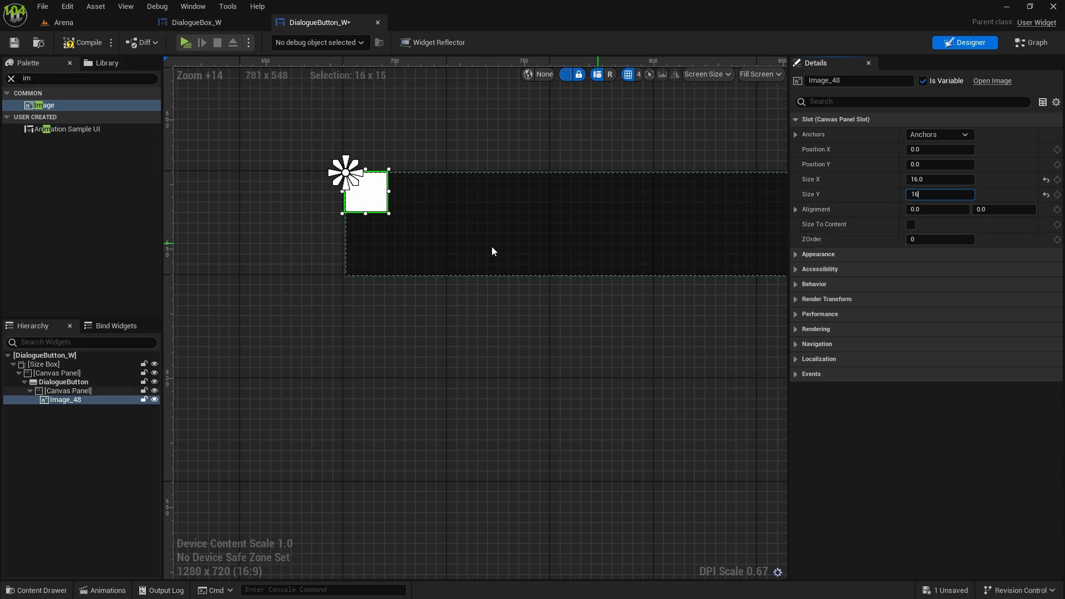
click(390, 297)
click(380, 208)
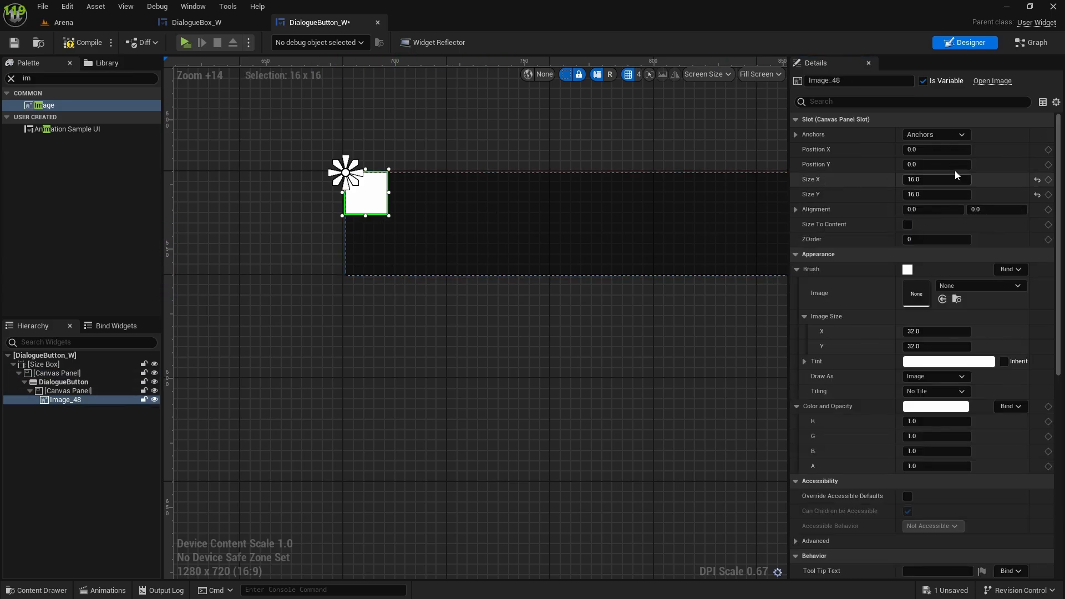
Anchor the Image to the middle left with alignment 0.0, 0.5 and set its X position to 5
click(933, 134)
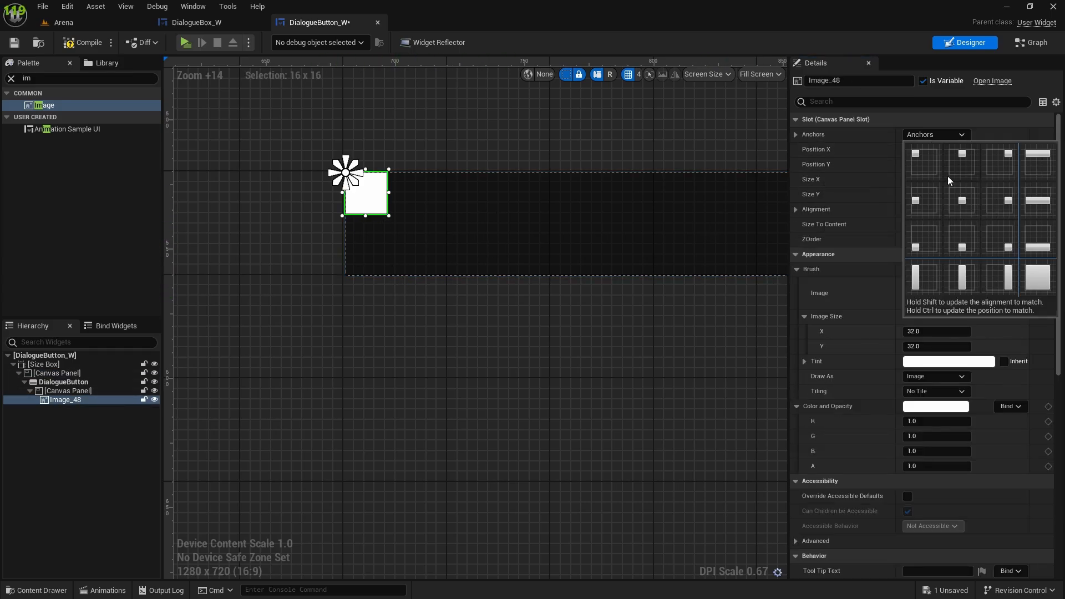
shift+click(921, 208)
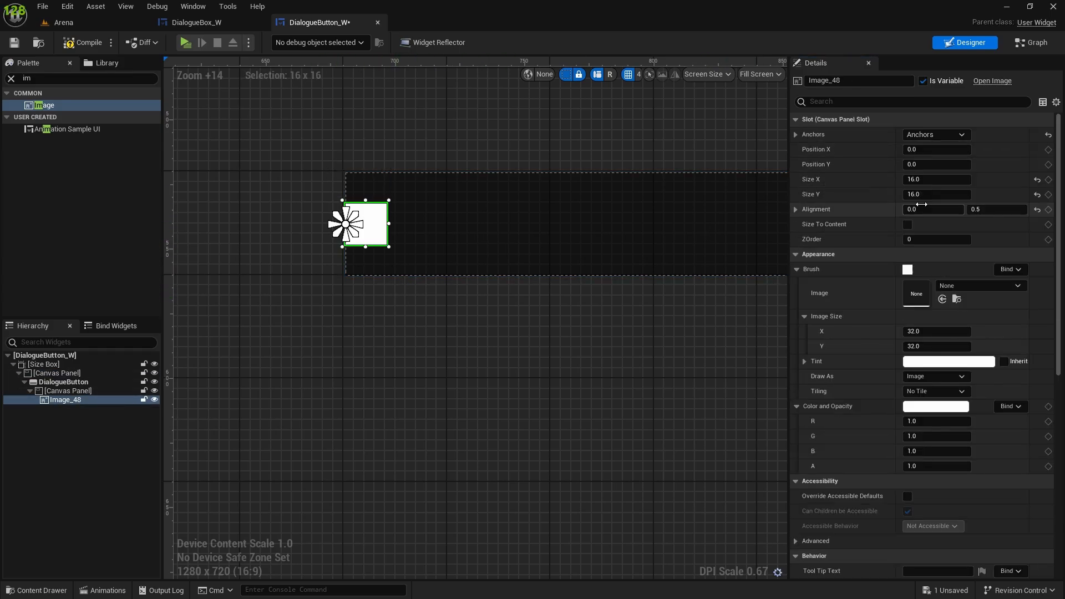
click(915, 150)
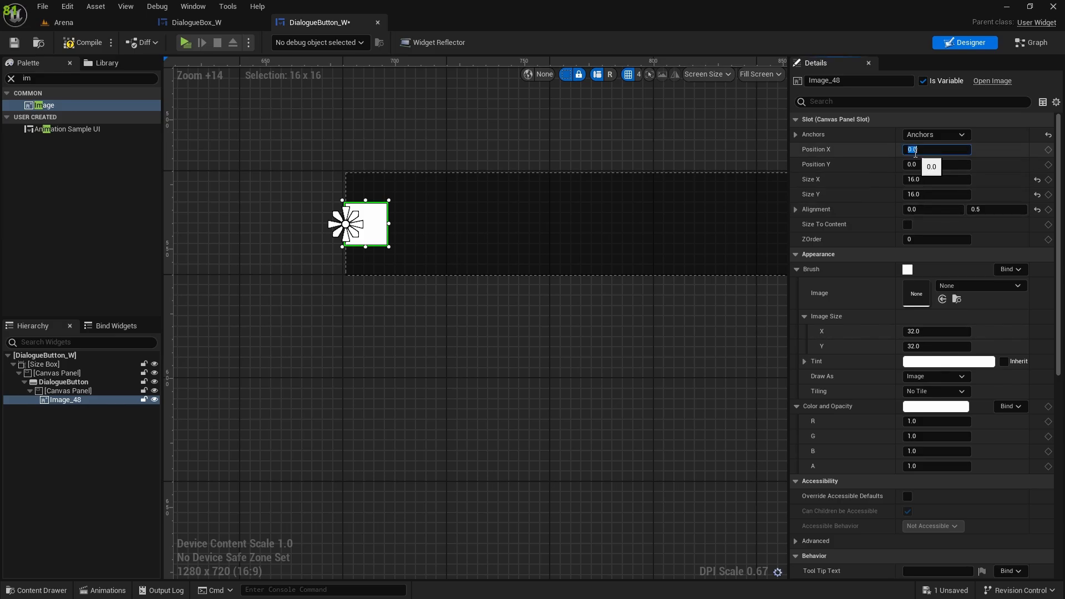
key(Return)
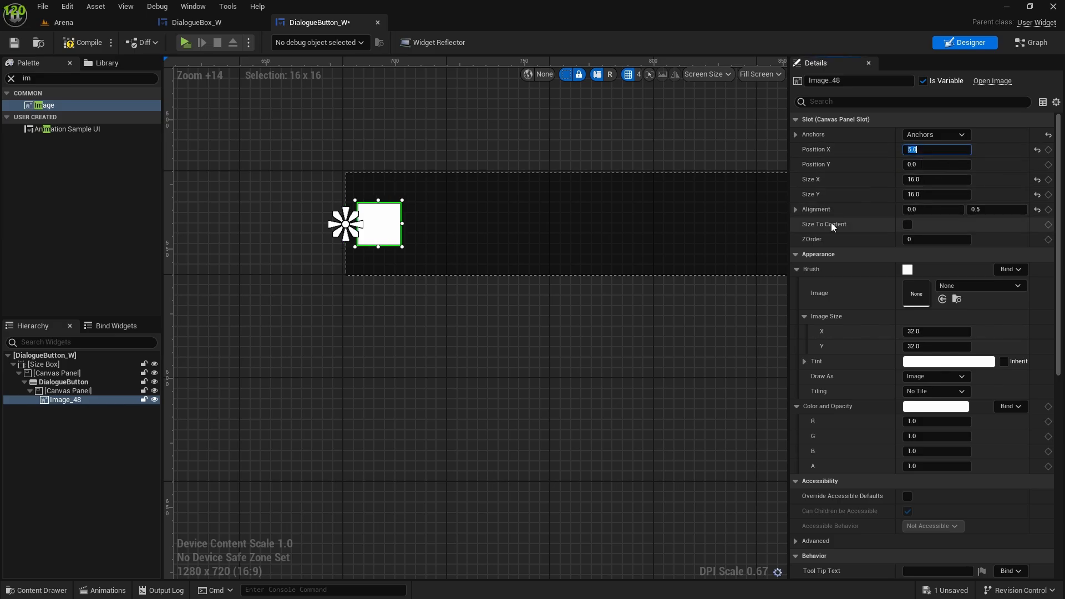
Rotate the marker Image by setting its render transform angle to 45
scroll(887, 310, down, 10)
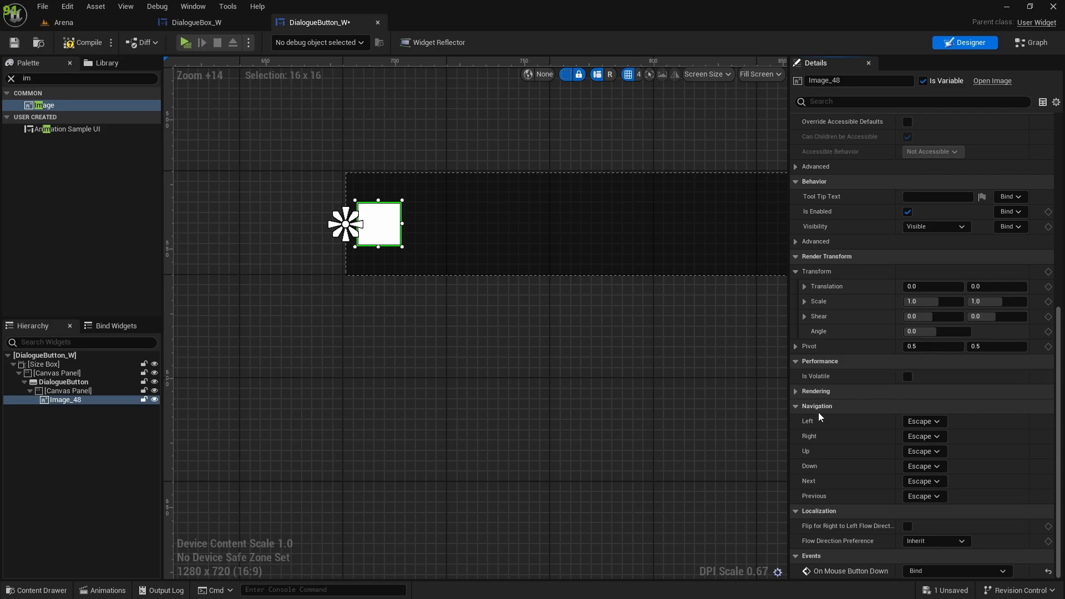
click(919, 332)
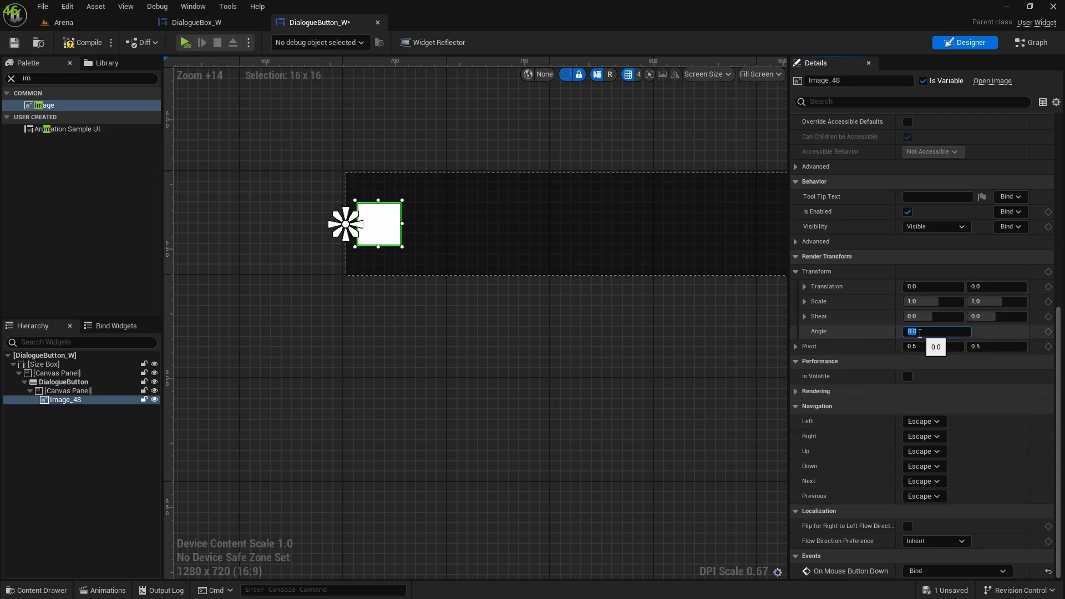
key(Return)
Change the marker Image's brush tint to orange-yellow
scroll(890, 213, up, 6)
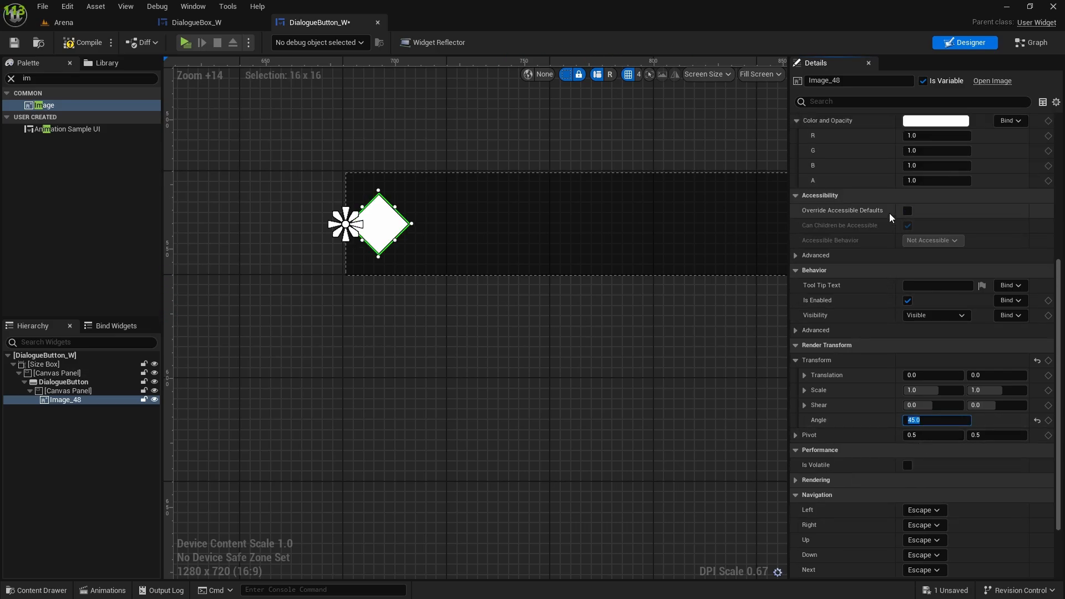
scroll(887, 222, up, 2)
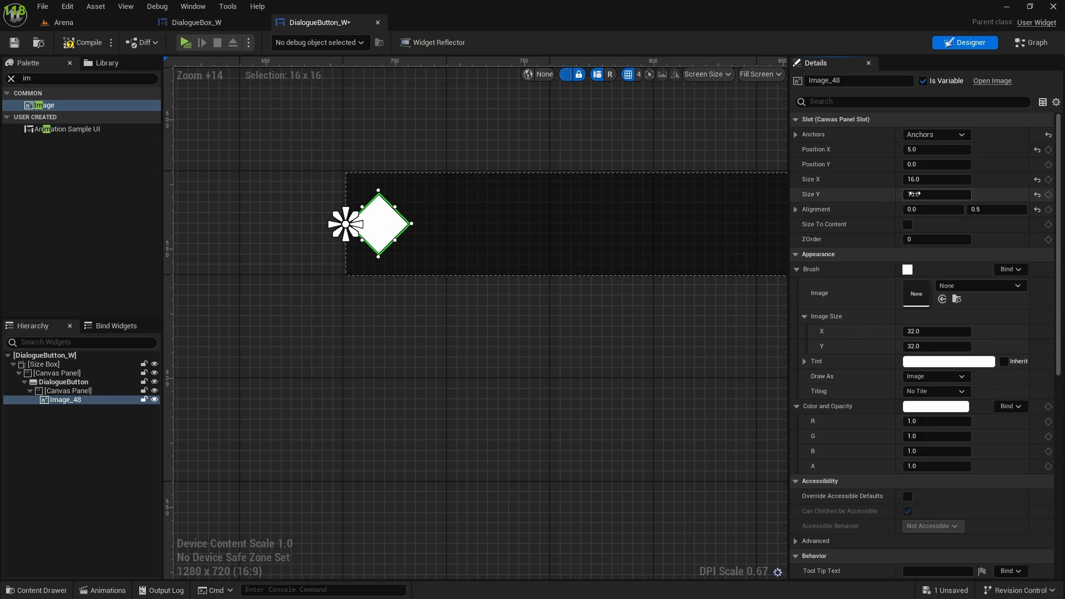
click(943, 361)
drag(779, 417, 823, 436)
click(852, 575)
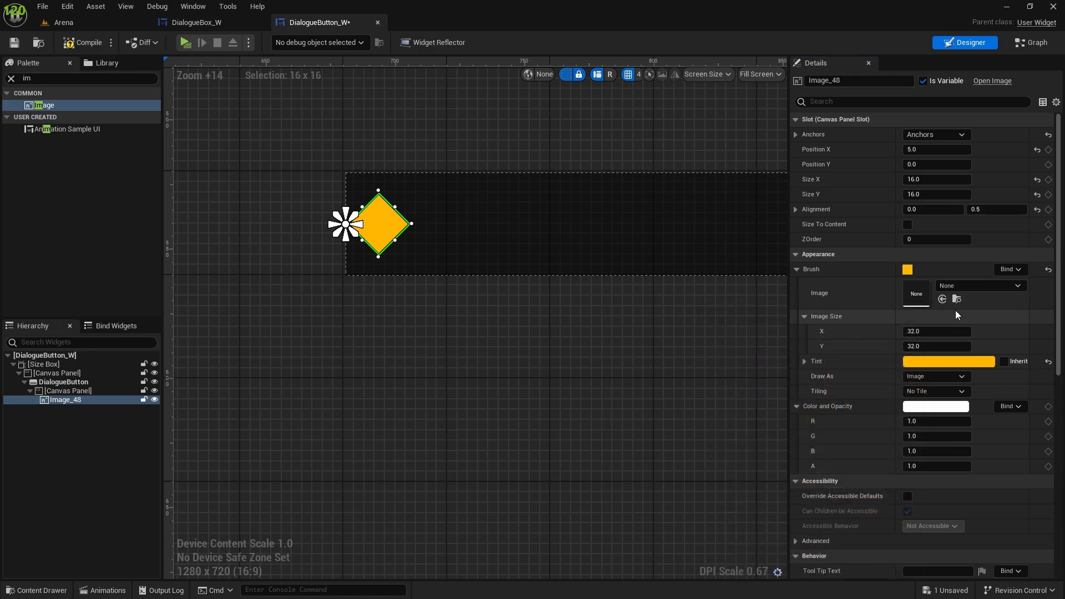
Assign the TileBG texture as the marker Image's brush image
click(953, 285)
text(tilebg)
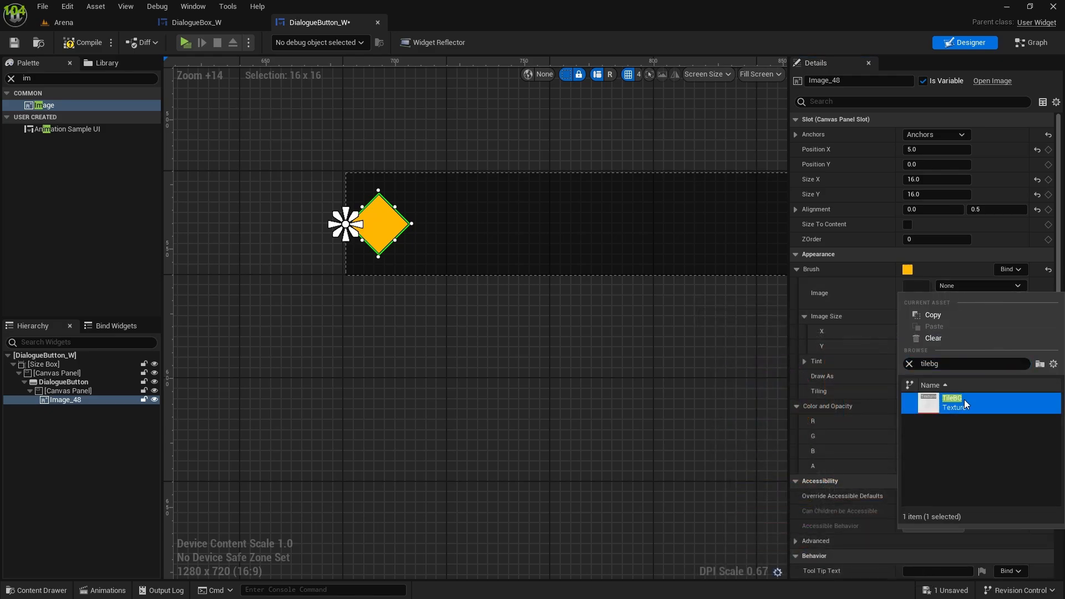
click(964, 399)
scroll(471, 284, down, 4)
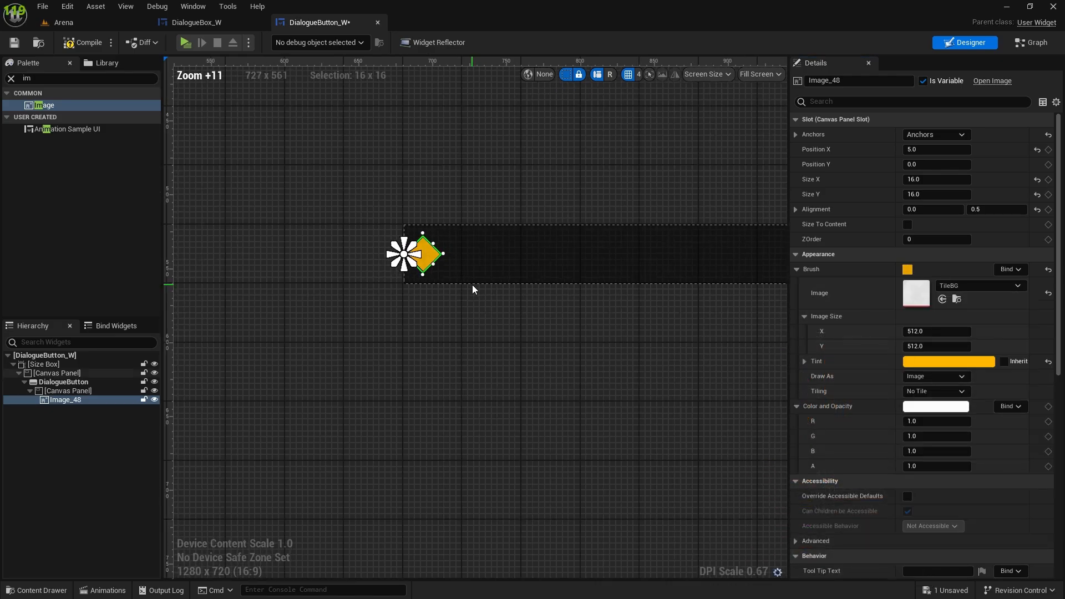
scroll(471, 282, up, 3)
scroll(418, 312, down, 4)
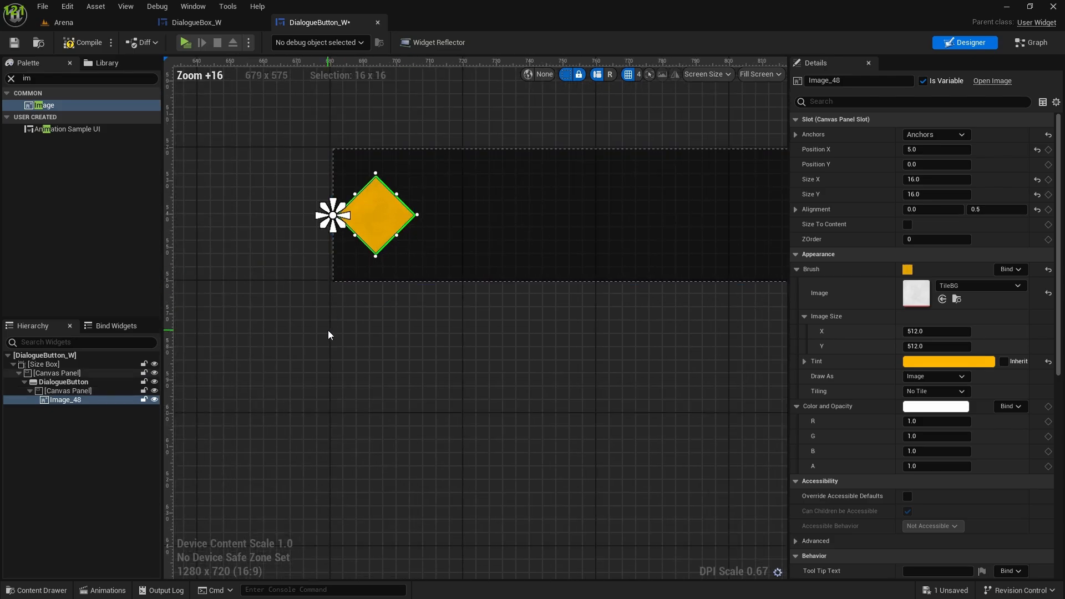
click(498, 184)
scroll(497, 184, down, 1)
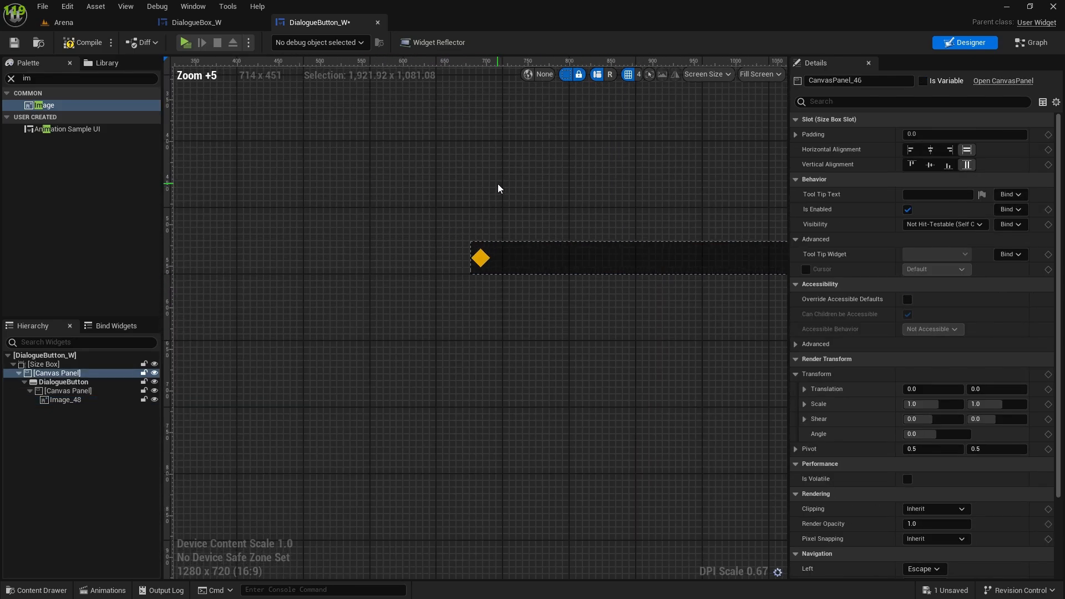
Reduce the marker Image's size to 14 by 14
scroll(469, 286, up, 5)
scroll(471, 288, up, 2)
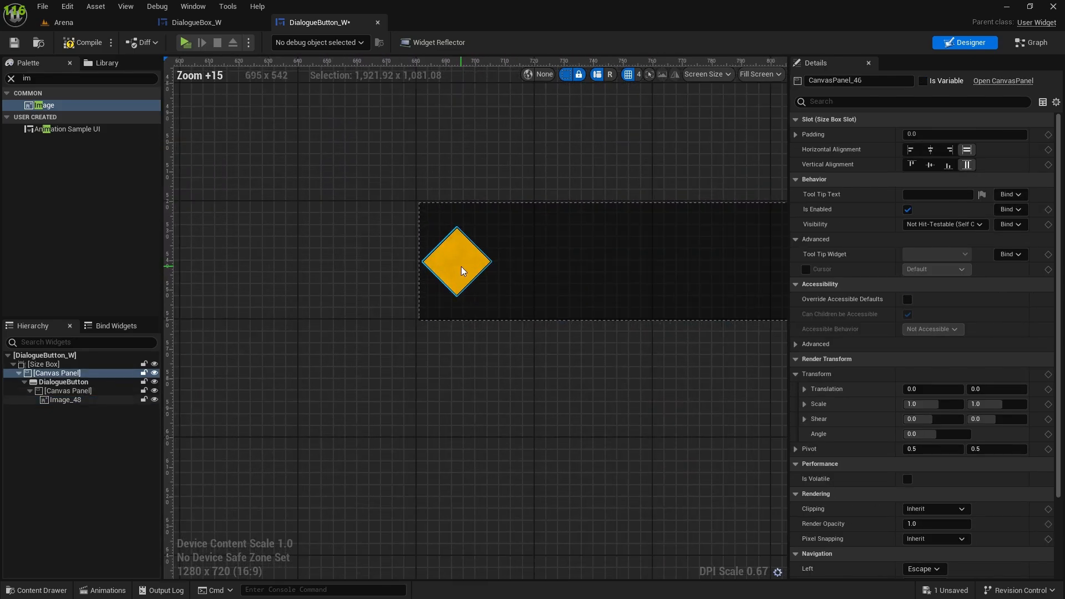
click(464, 280)
click(915, 180)
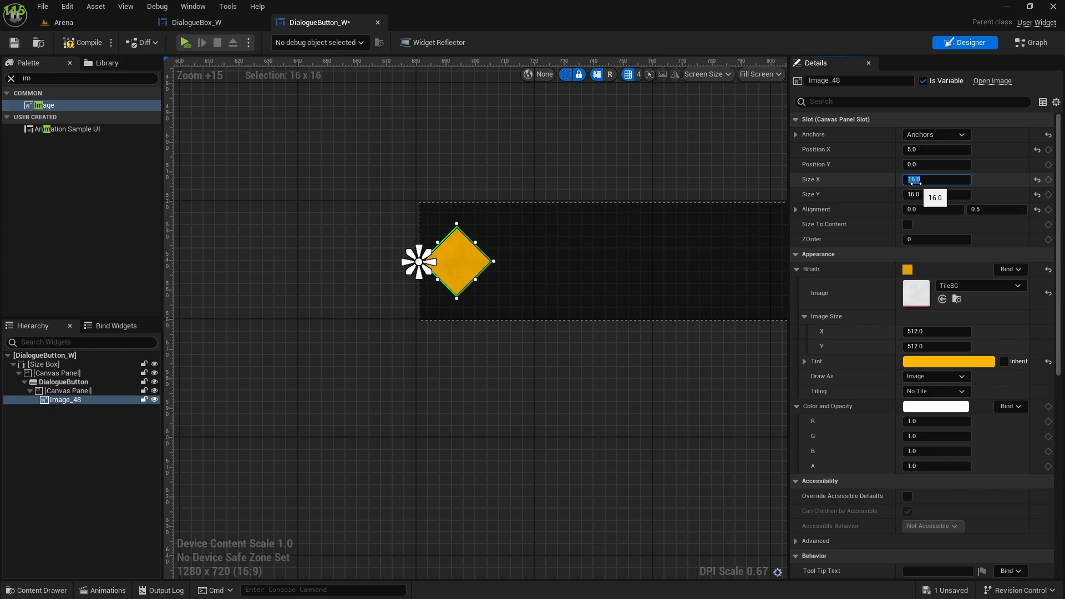
text(14)
key(Return)
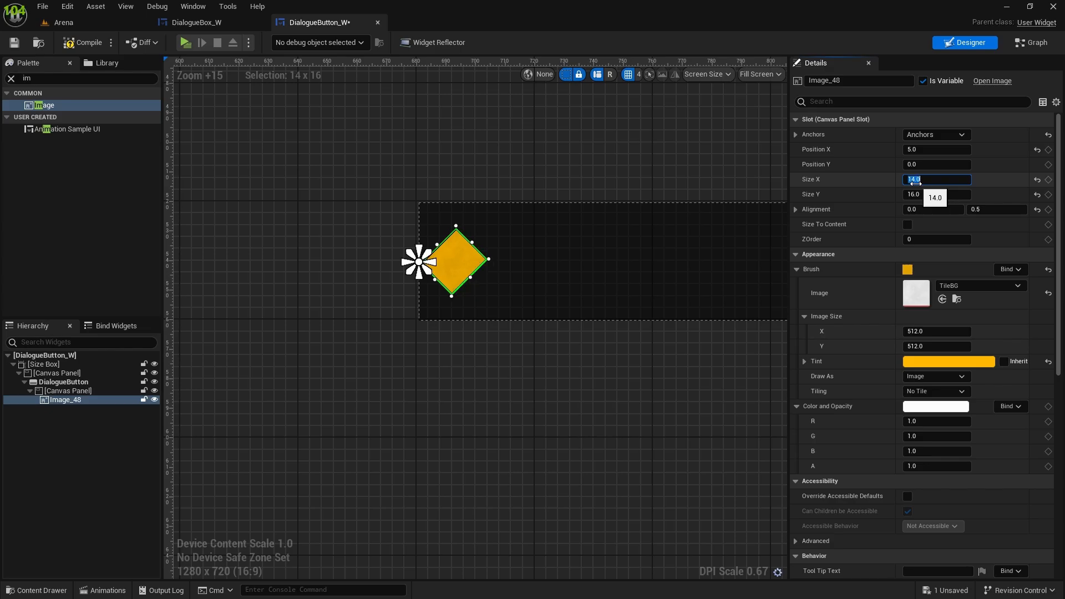
click(937, 193)
text(14)
key(Return)
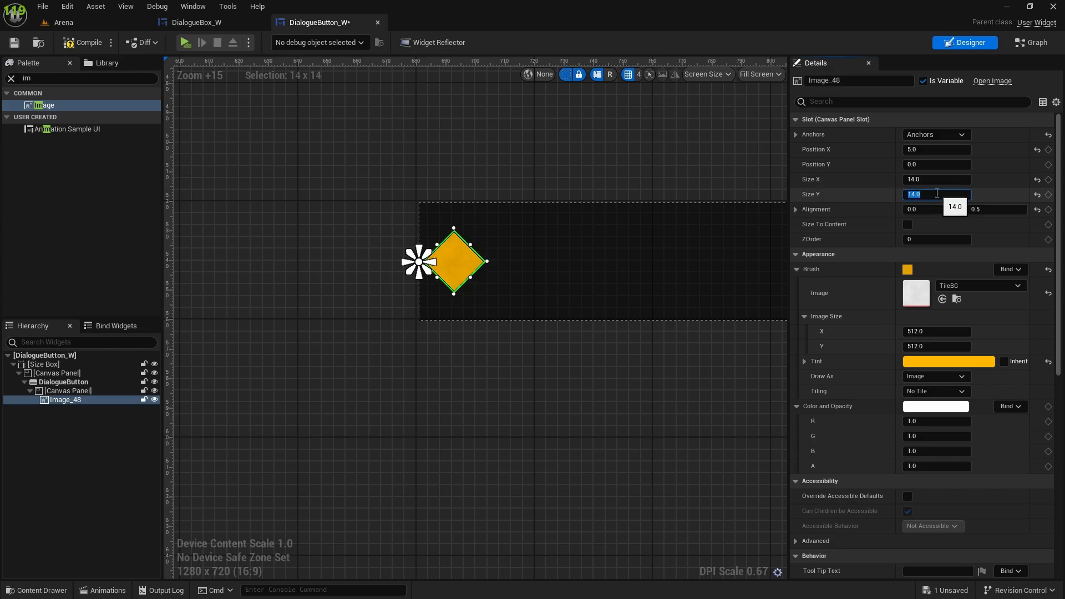
scroll(540, 308, down, 5)
click(528, 388)
scroll(538, 383, down, 3)
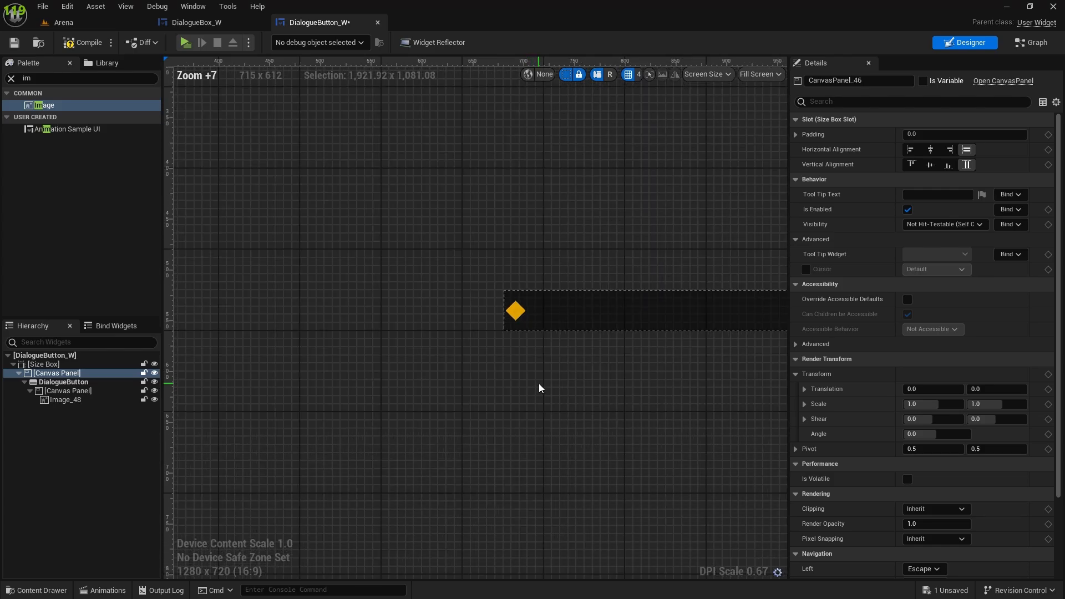
Set the marker Image's X position to 10
click(65, 399)
click(919, 150)
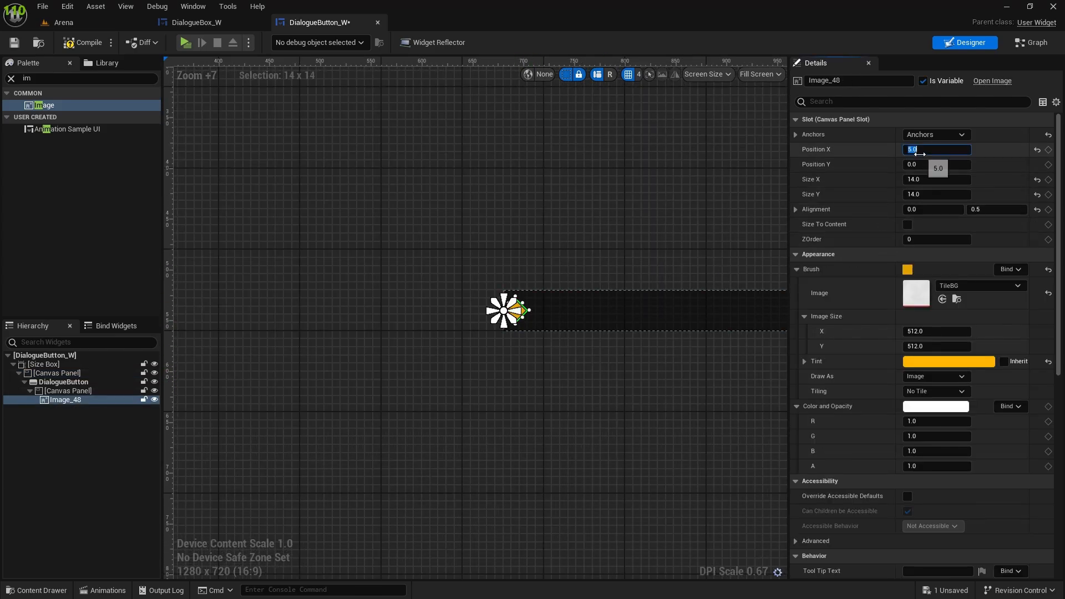
key(Return)
click(391, 371)
right_drag(721, 473, 643, 420)
scroll(297, 326, up, 1)
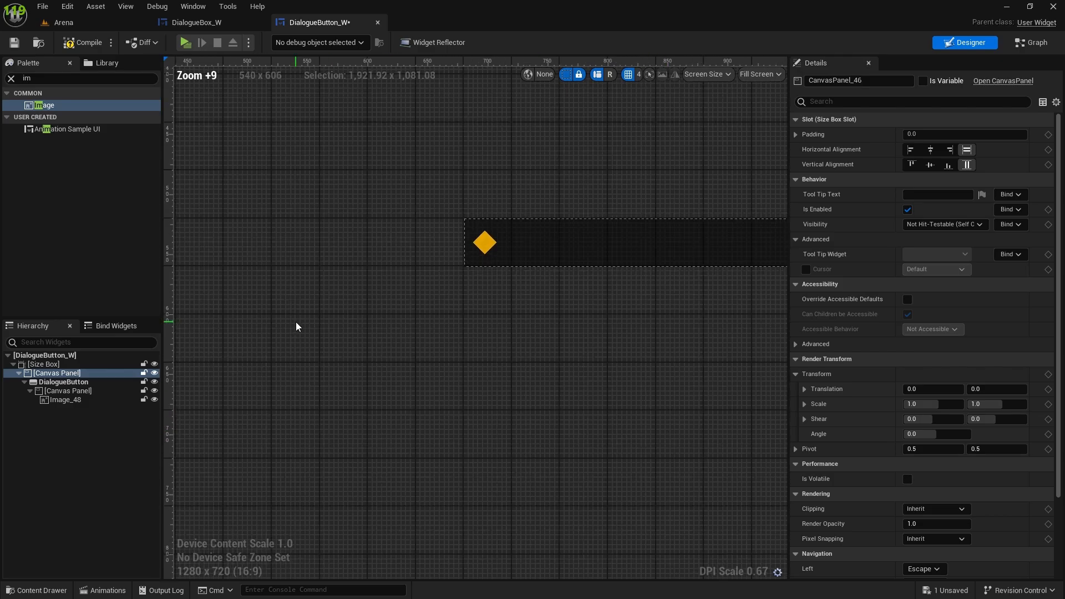
scroll(491, 283, up, 2)
scroll(466, 333, up, 2)
Rename the marker Image to TextMarker
click(469, 269)
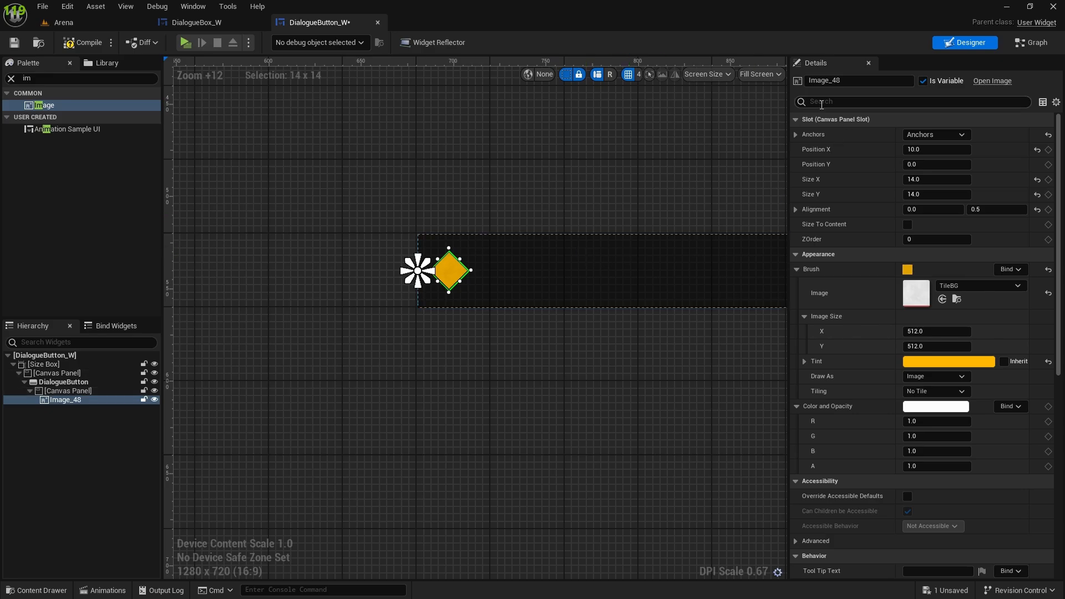
click(851, 81)
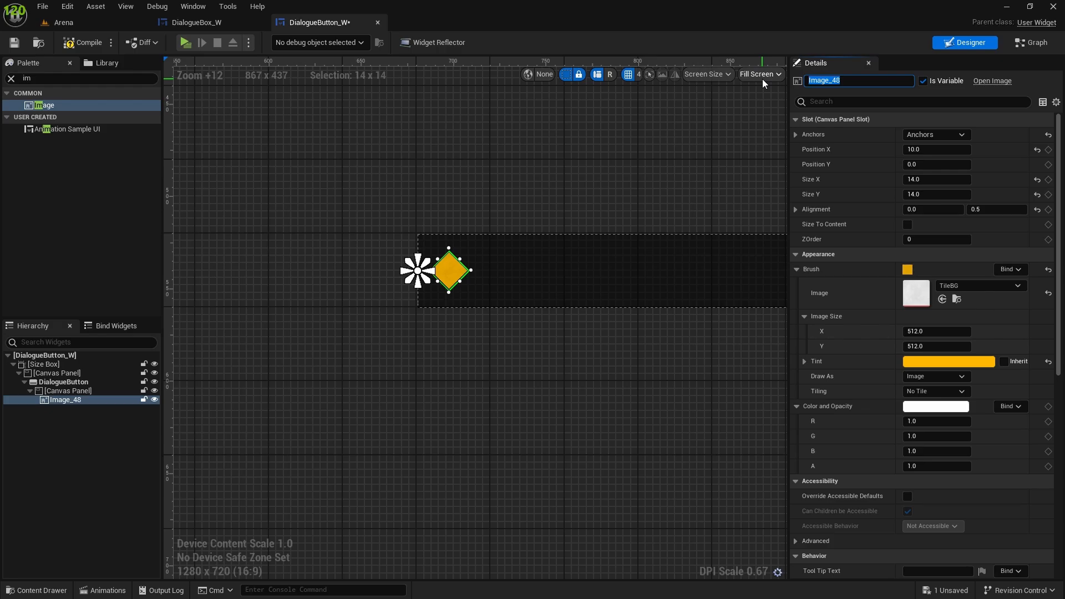
text(TextMarker)
click(636, 176)
Set the visibility of TextMarker to Hidden
click(446, 270)
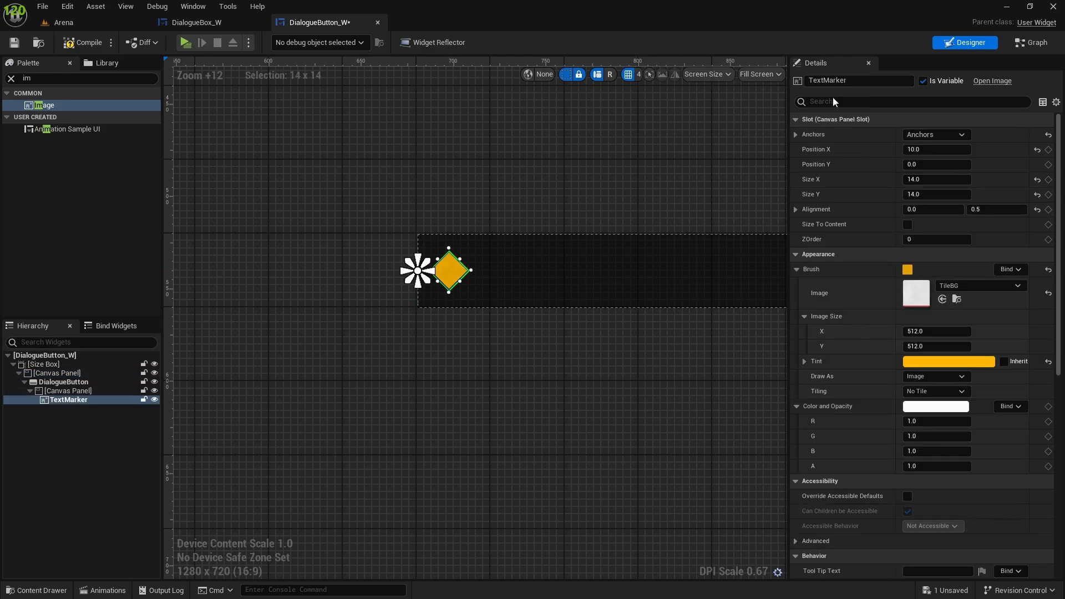
click(841, 103)
text(visi)
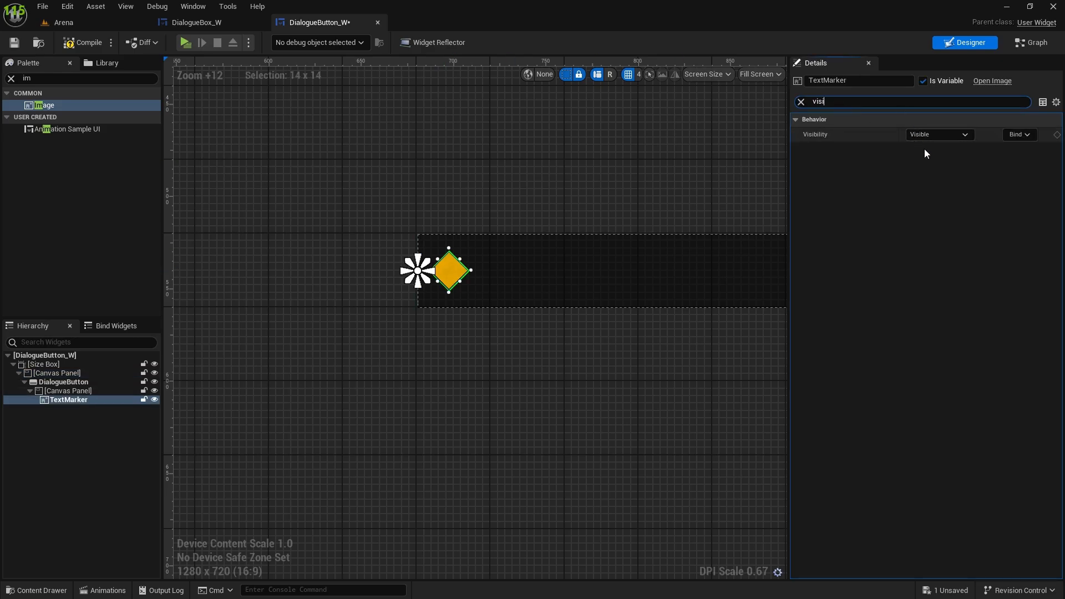
click(937, 134)
click(923, 165)
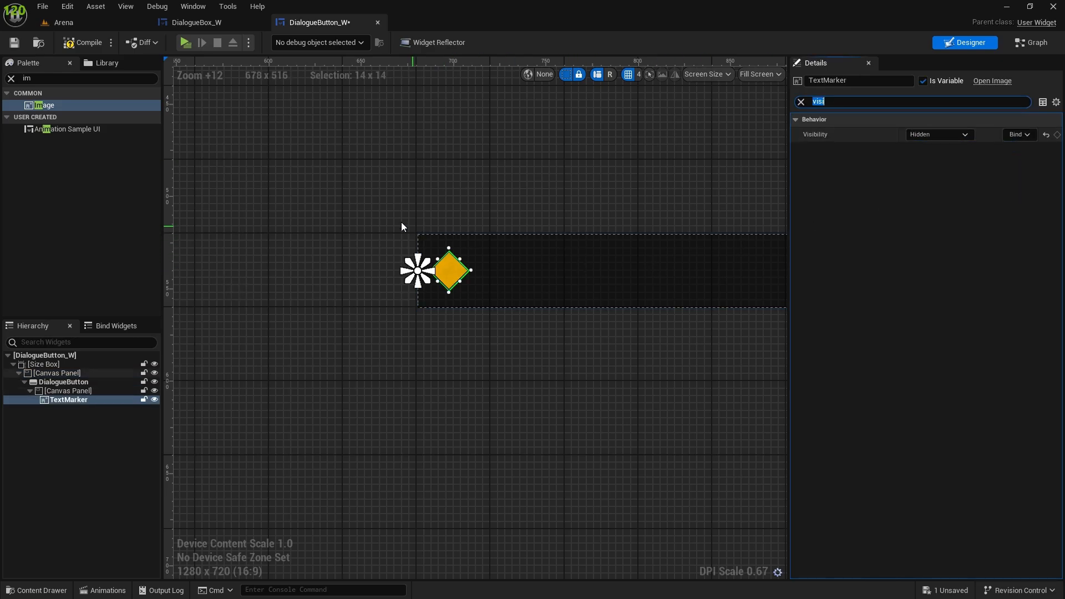
click(441, 168)
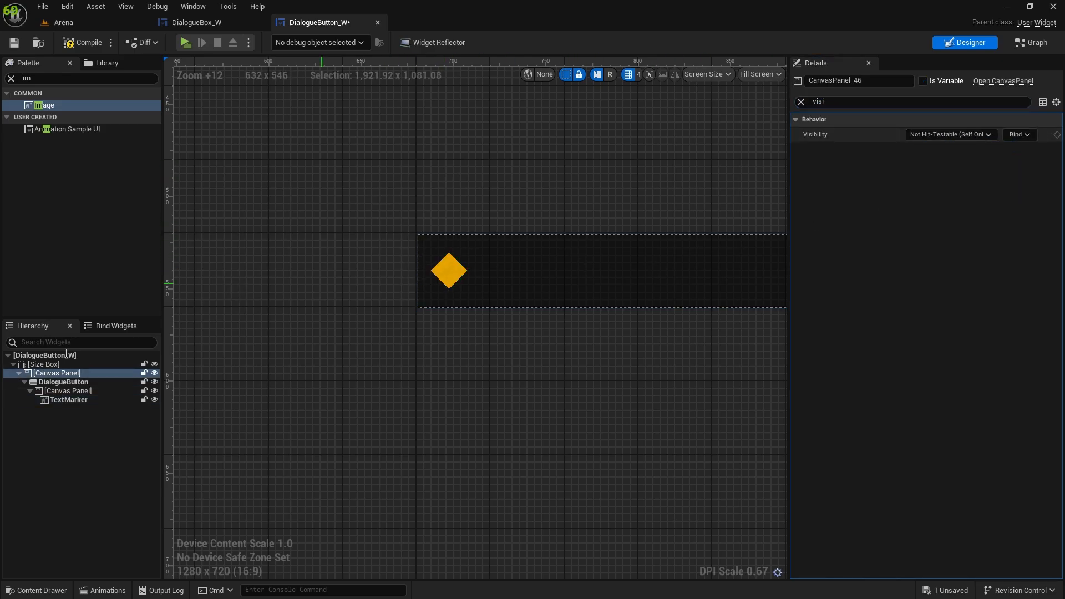
Add a Text widget to the Canvas Panel inside DialogueButton
click(11, 78)
text(text)
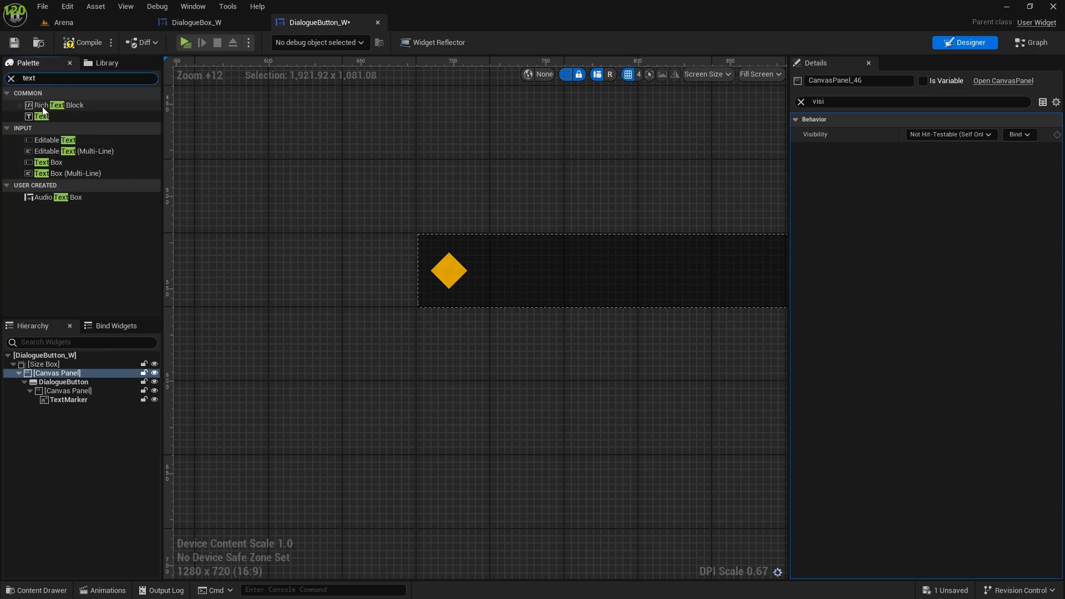
drag(42, 116, 68, 391)
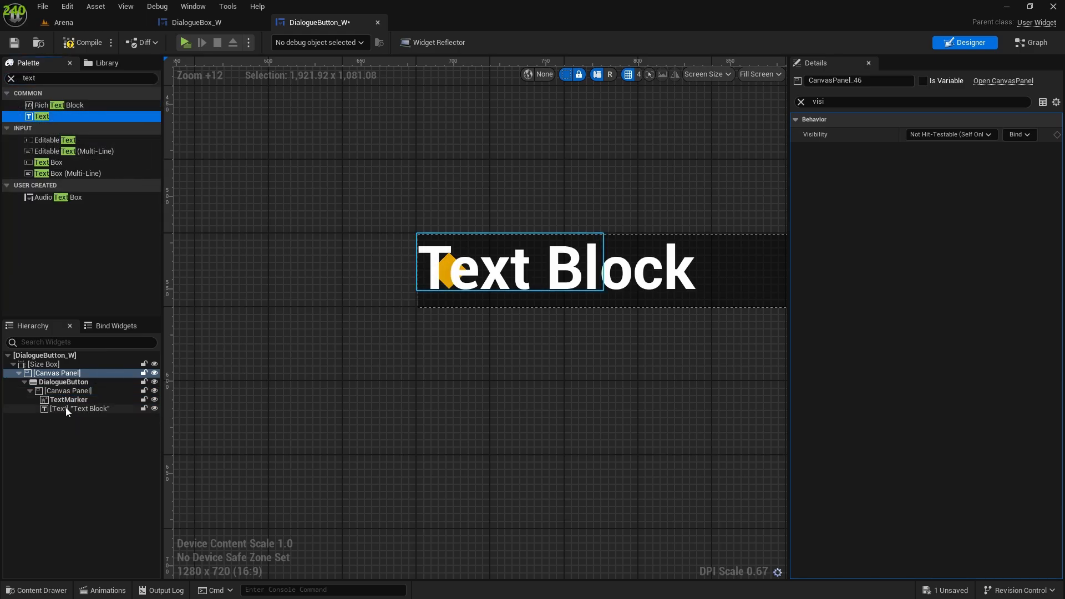
right_drag(656, 351, 570, 345)
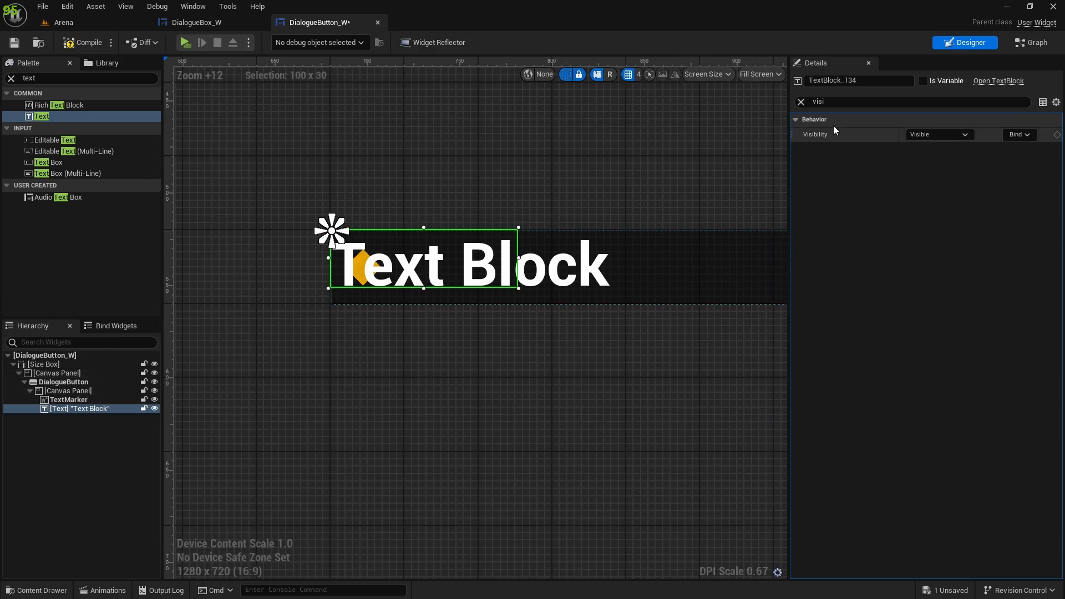
Clear the property filter and expand the new Text widget's slot, content and appearance settings
click(801, 102)
click(797, 119)
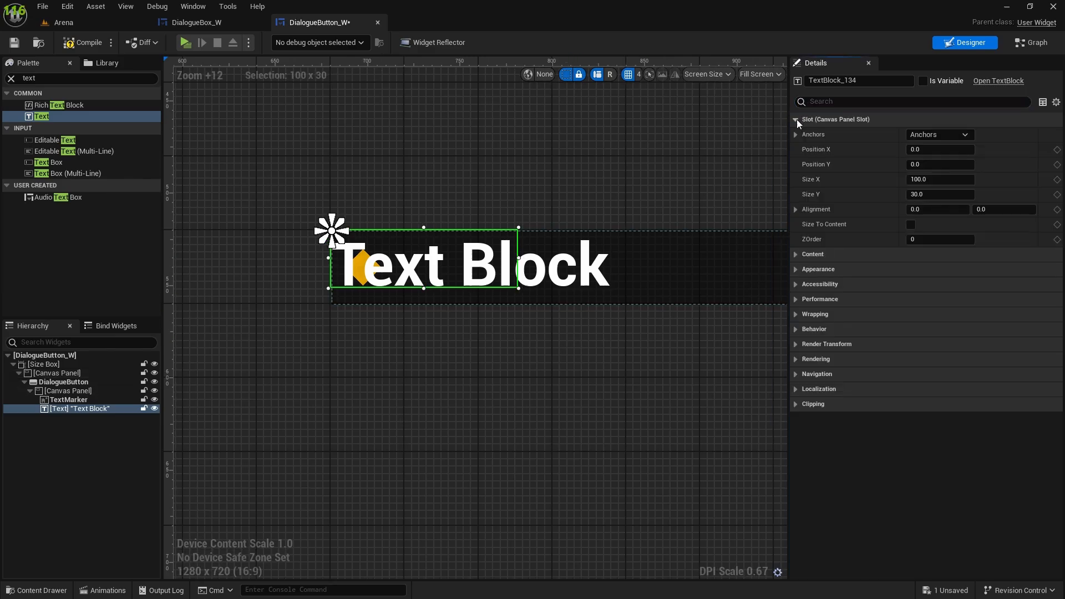
click(795, 269)
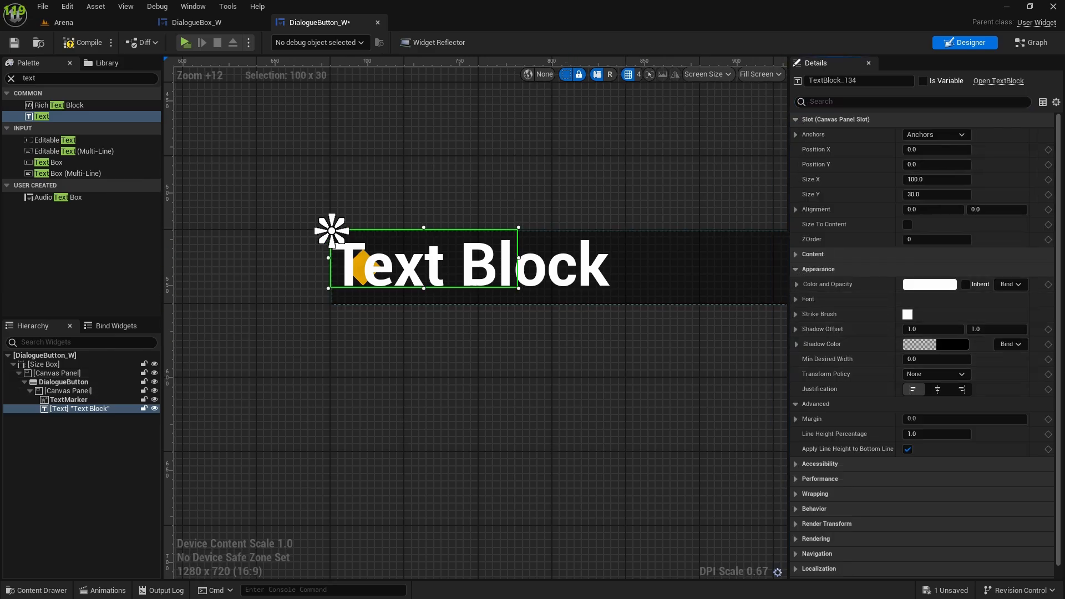
click(464, 328)
click(74, 409)
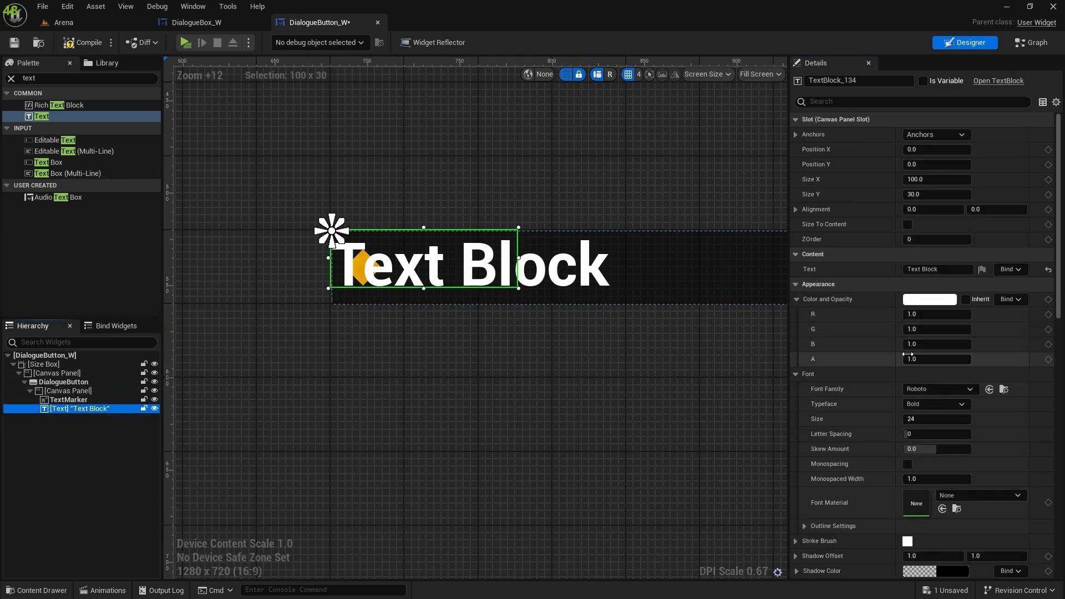
Set the Text widget's font size to 18 and its typeface to Light
scroll(956, 543, down, 3)
click(914, 348)
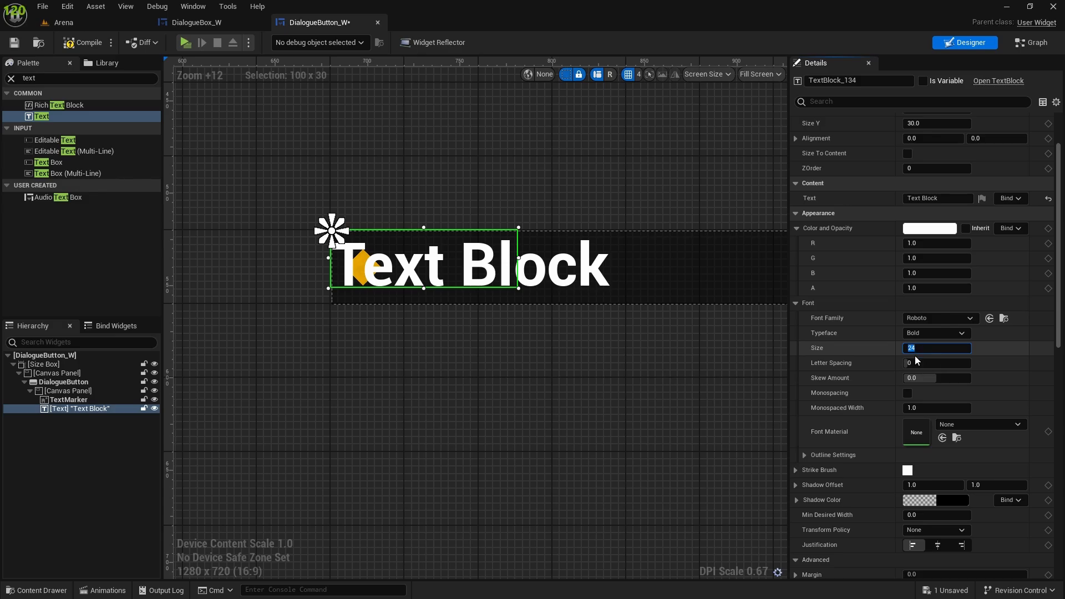
text(20)
key(Return)
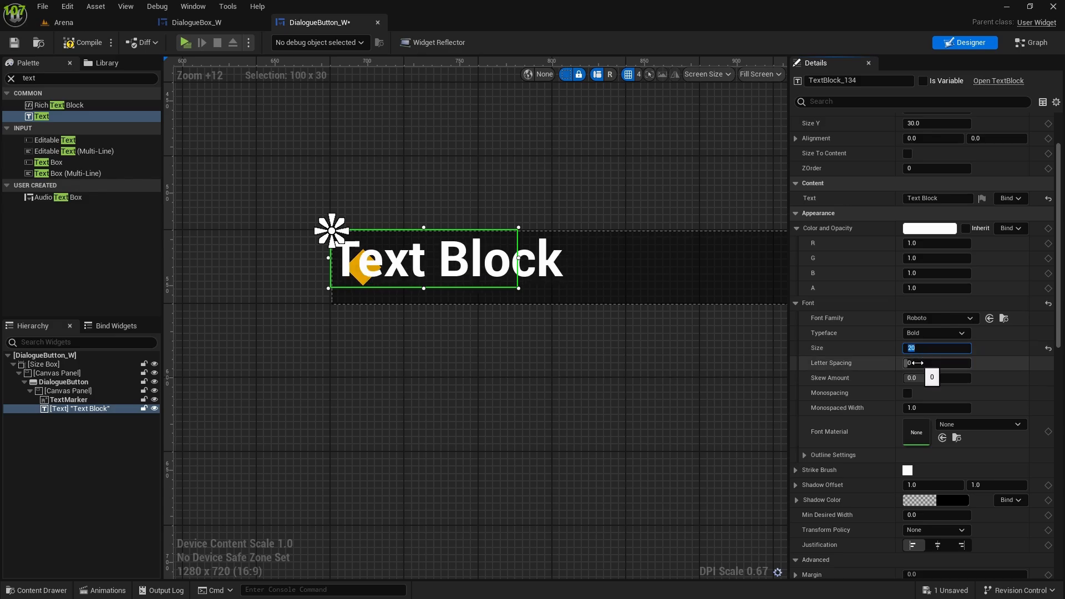
text(18)
key(Return)
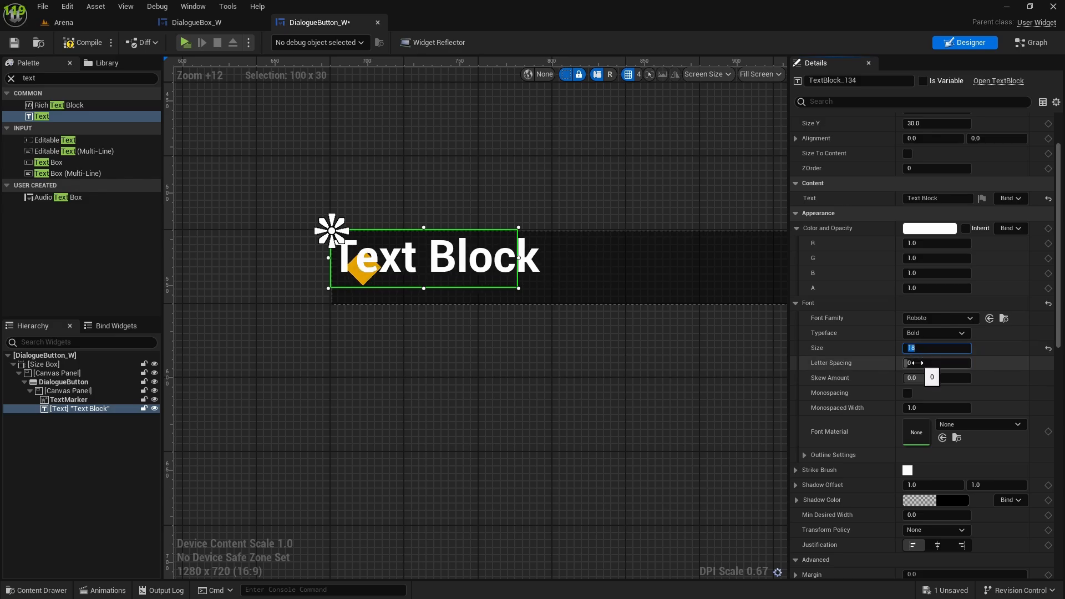
click(925, 332)
click(921, 376)
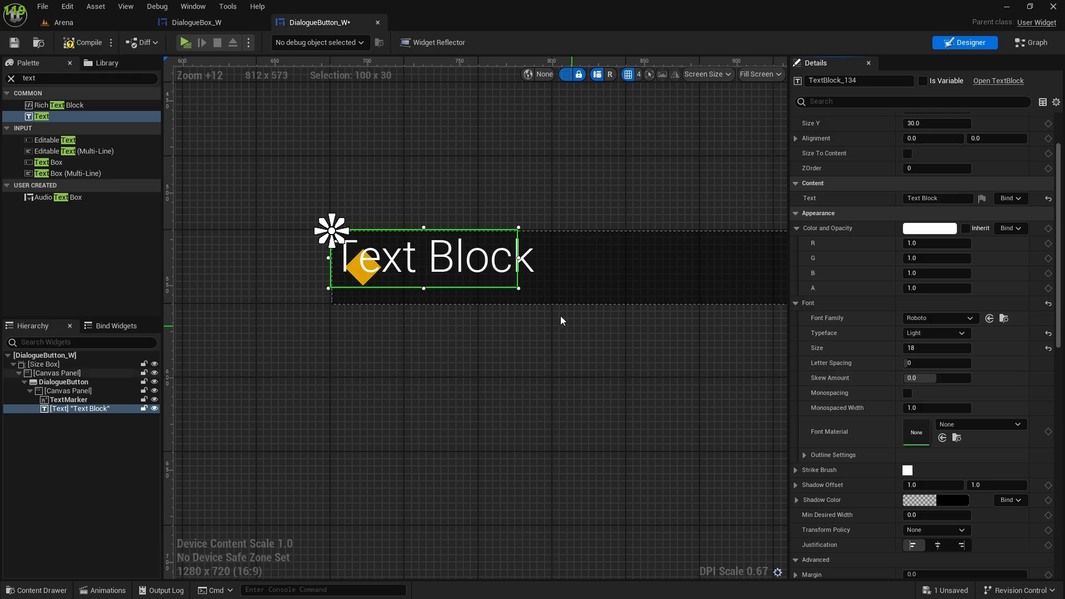
Anchor the Text widget to the middle left of its Canvas Panel with alignment 0.0, 0.5
scroll(561, 320, down, 2)
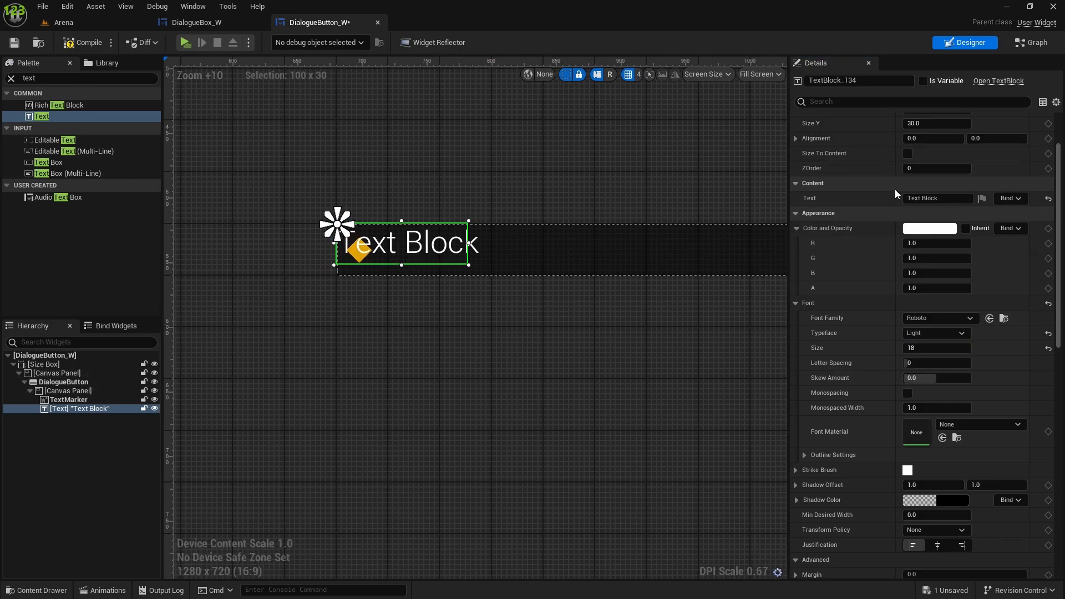
scroll(910, 185, up, 2)
click(927, 135)
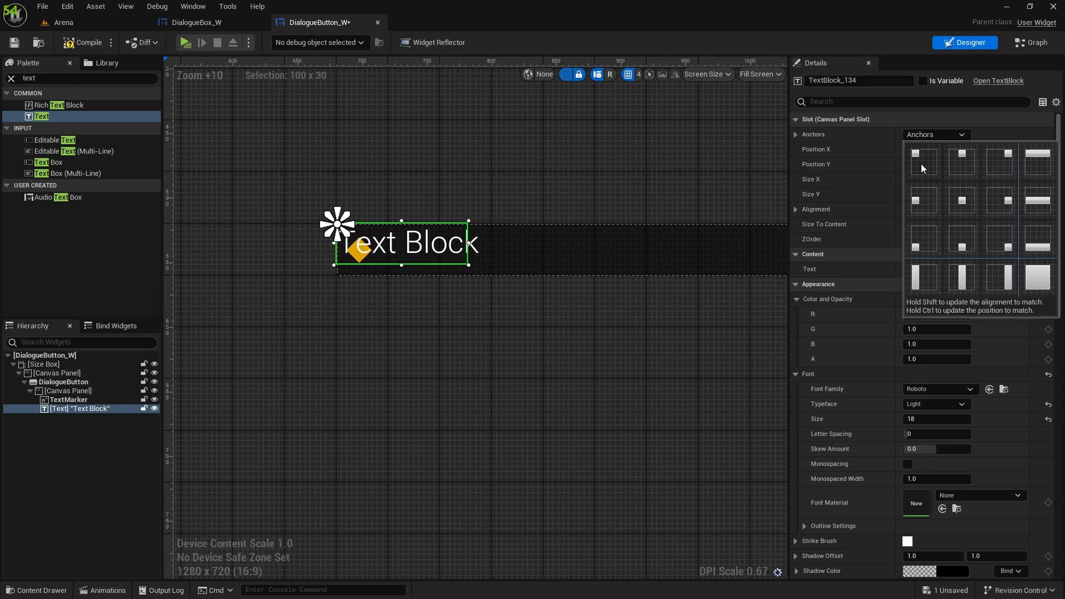
shift+click(921, 202)
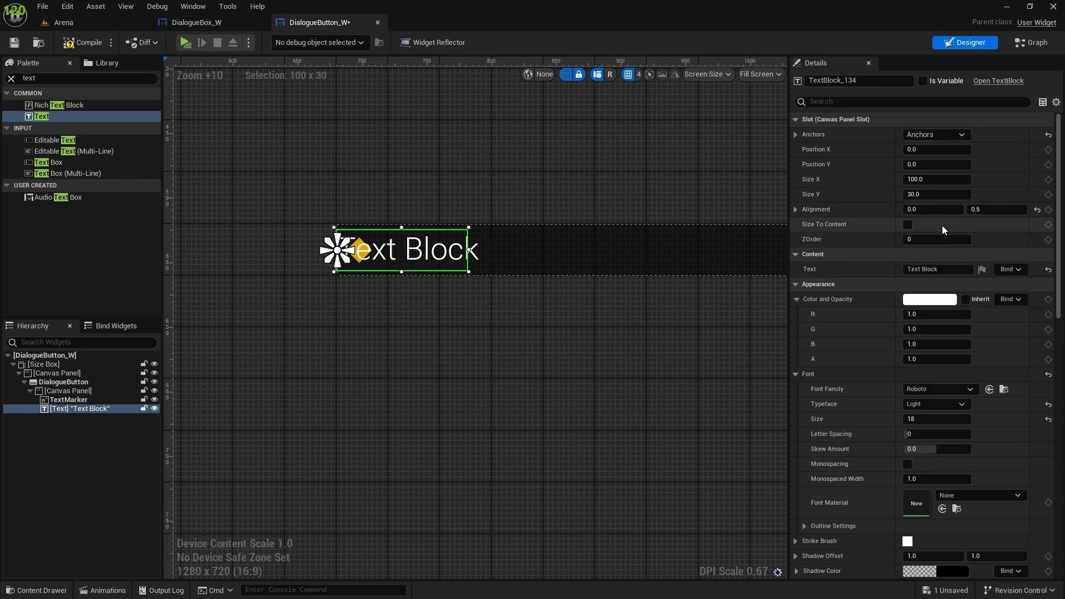
Set the Text widget's horizontal position to 30.0 so it sits beside the text marker
click(922, 150)
text(3)
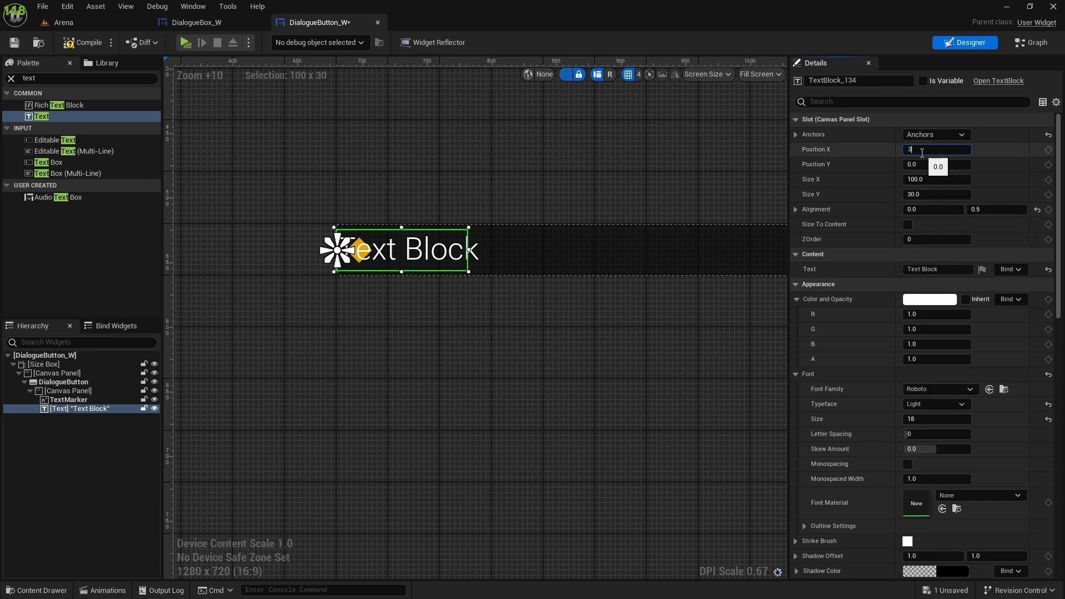
text(0)
key(Return)
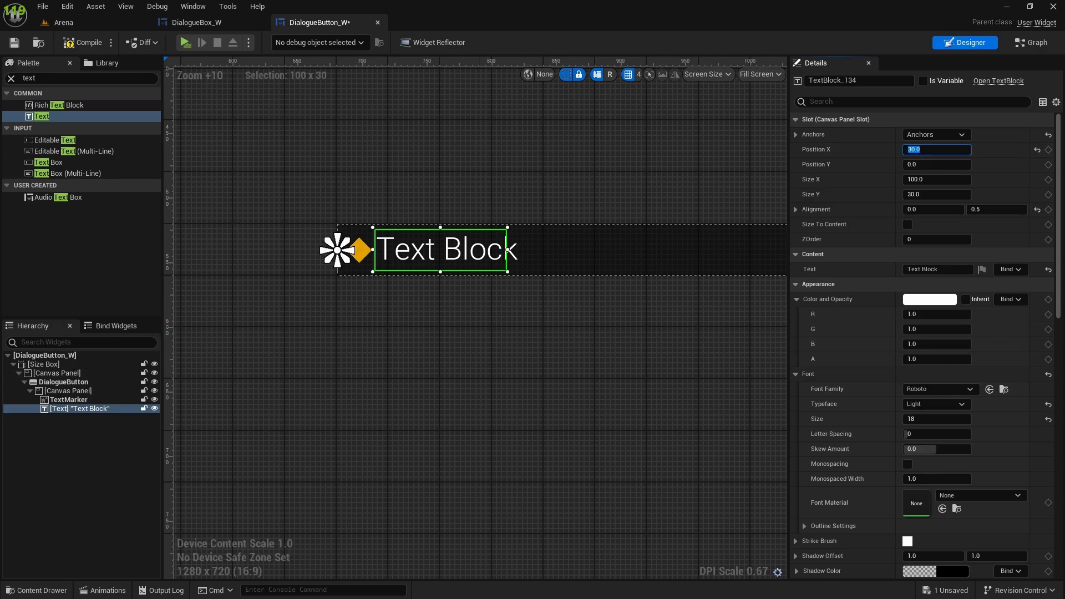
right_drag(447, 340, 463, 275)
scroll(467, 238, down, 2)
right_drag(469, 229, 506, 285)
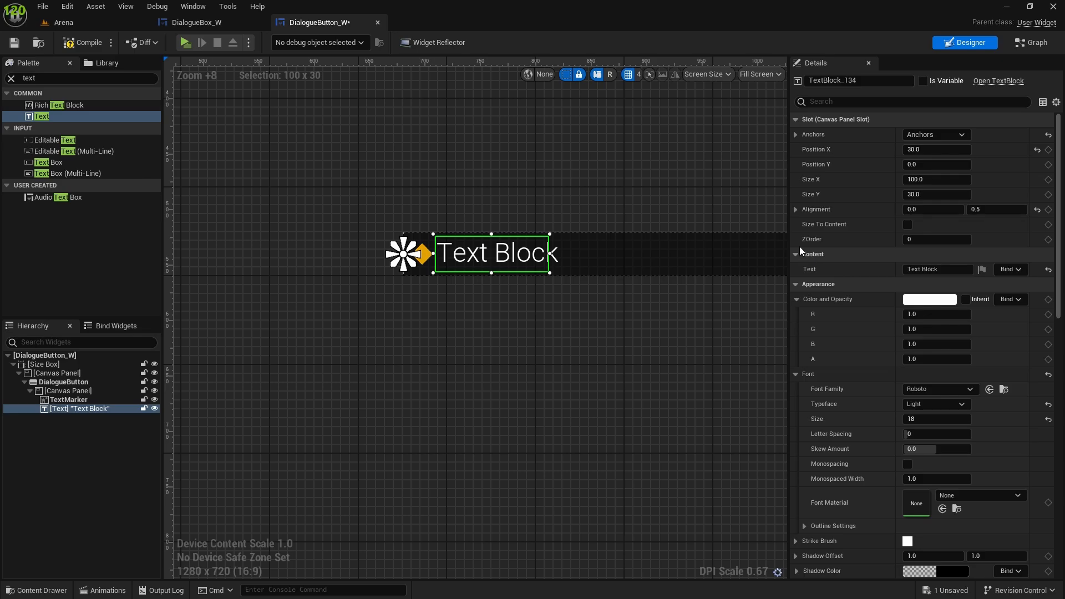
Rename the text widget to DialogueText, make it a variable, and save the DialogueButton_W widget
click(837, 81)
text(DialogueText)
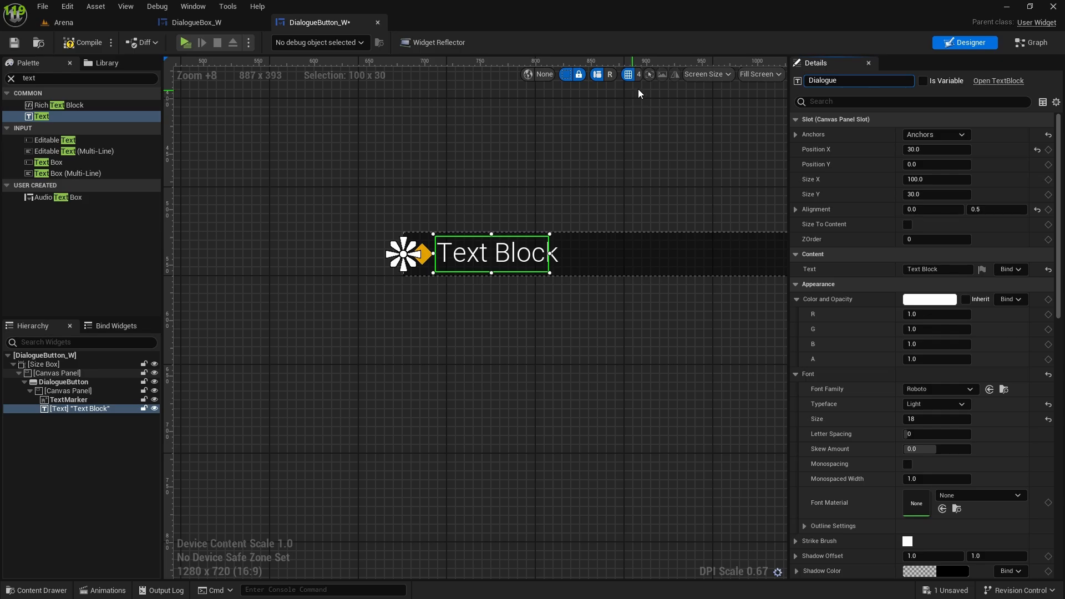
click(929, 83)
scroll(390, 176, down, 1)
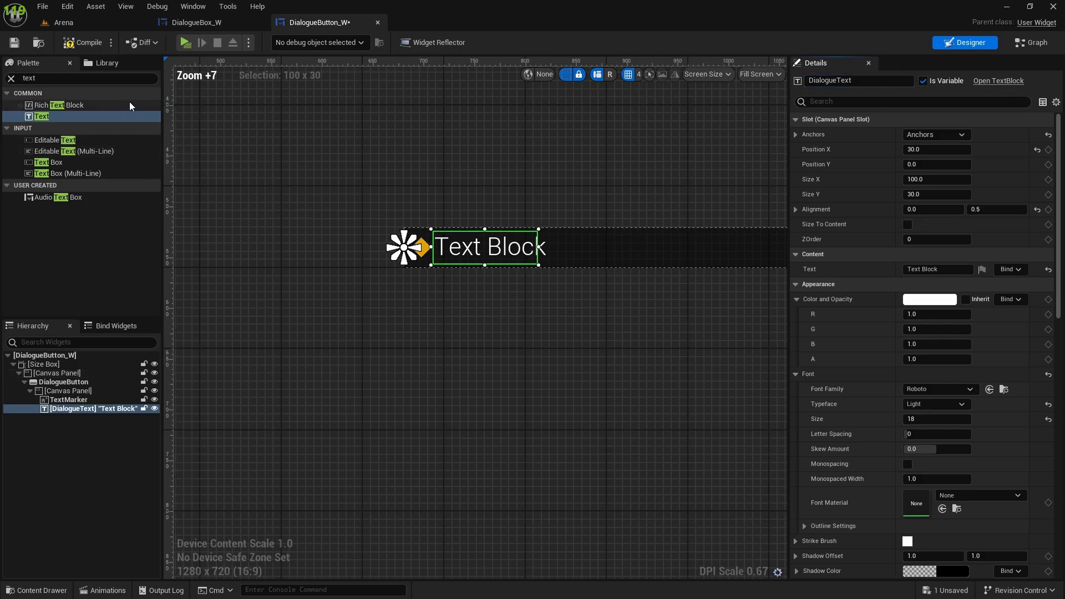
click(11, 48)
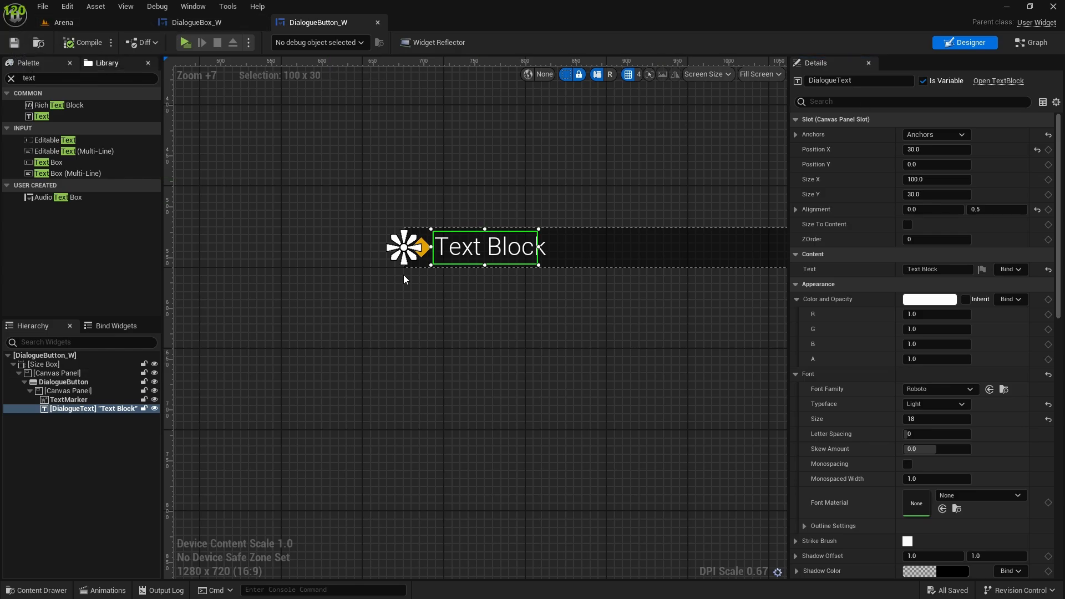
Open the Trader_BP blueprint from the Blueprints/NPC content folder
click(414, 339)
key(ctrl+space)
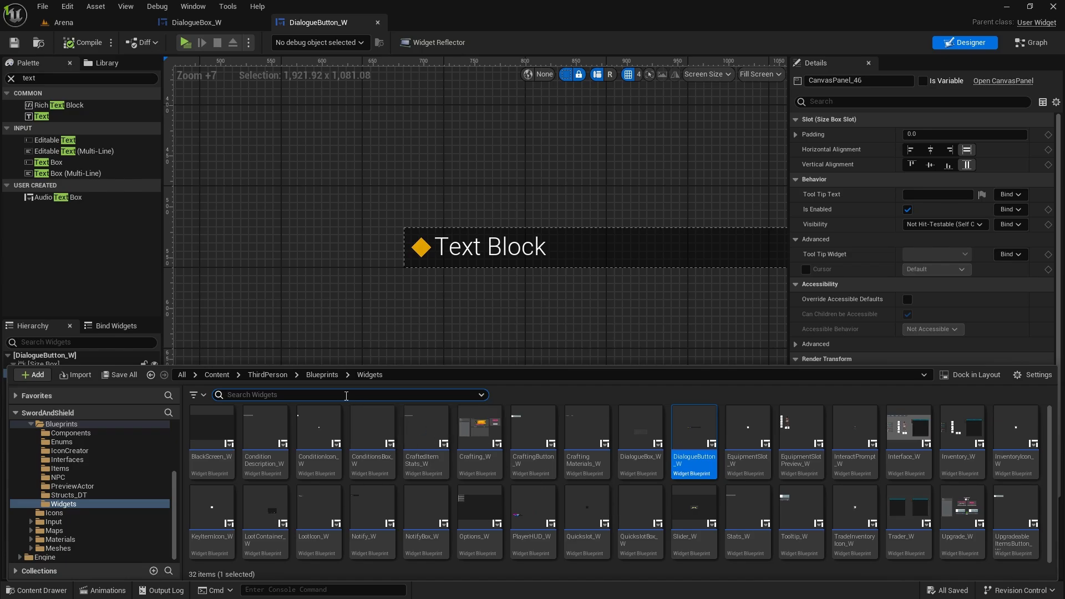
click(322, 375)
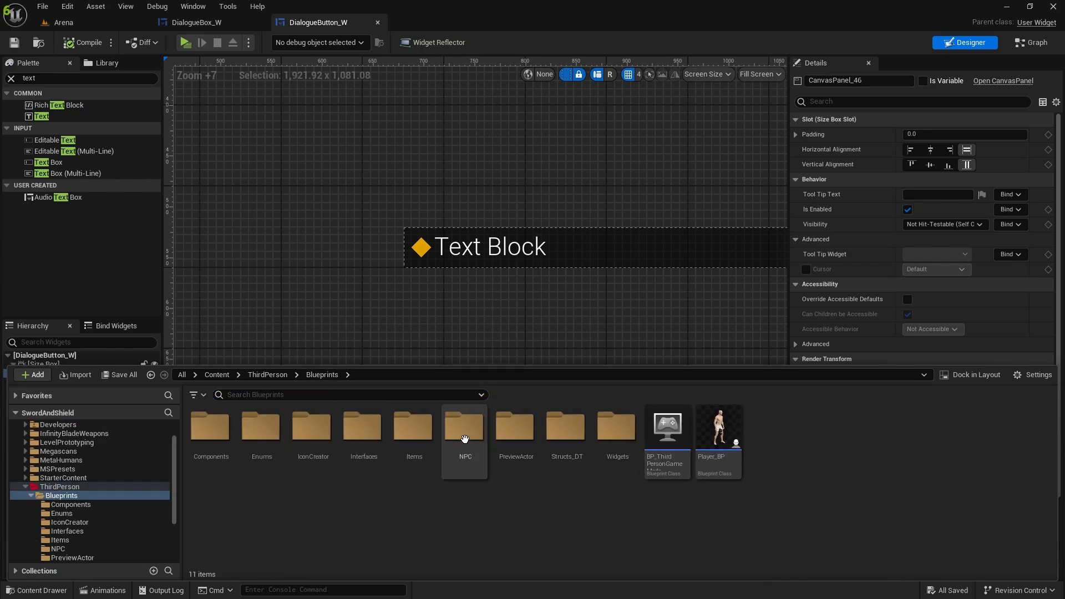
double_click(465, 438)
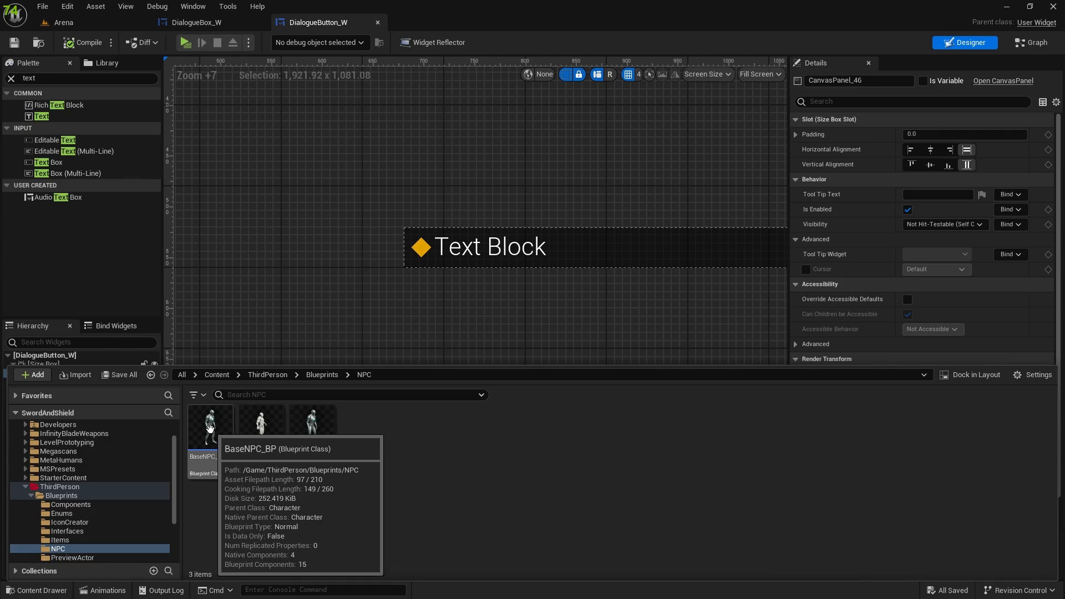
click(210, 438)
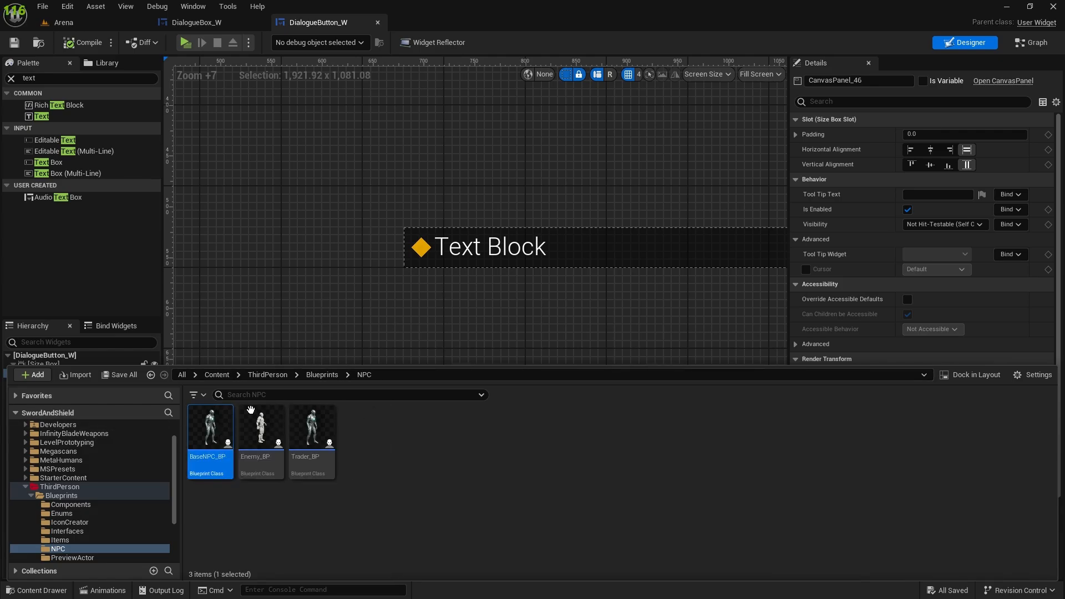
click(313, 499)
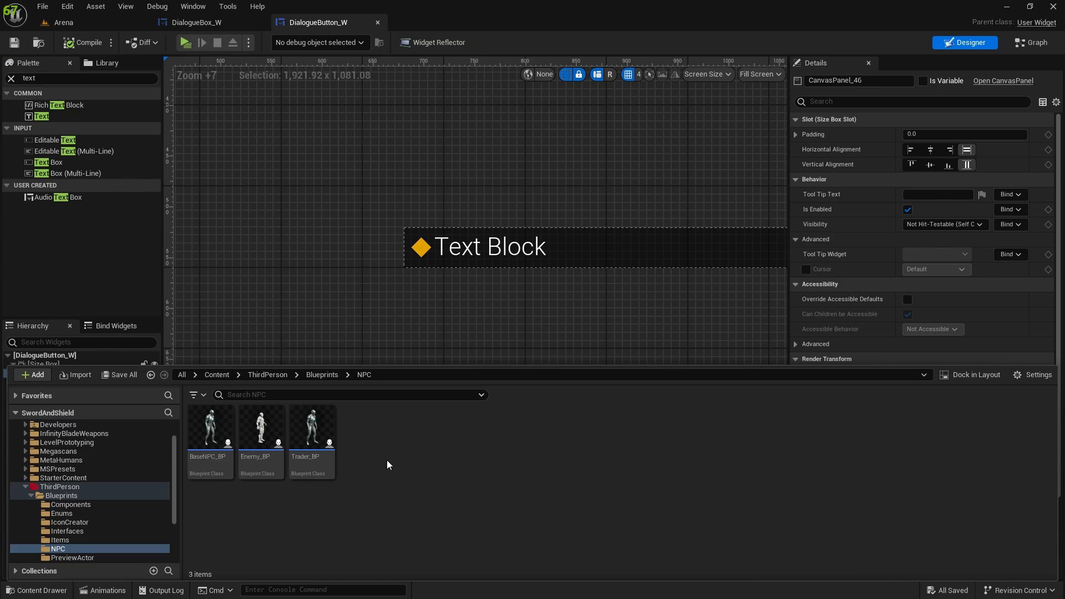
double_click(318, 436)
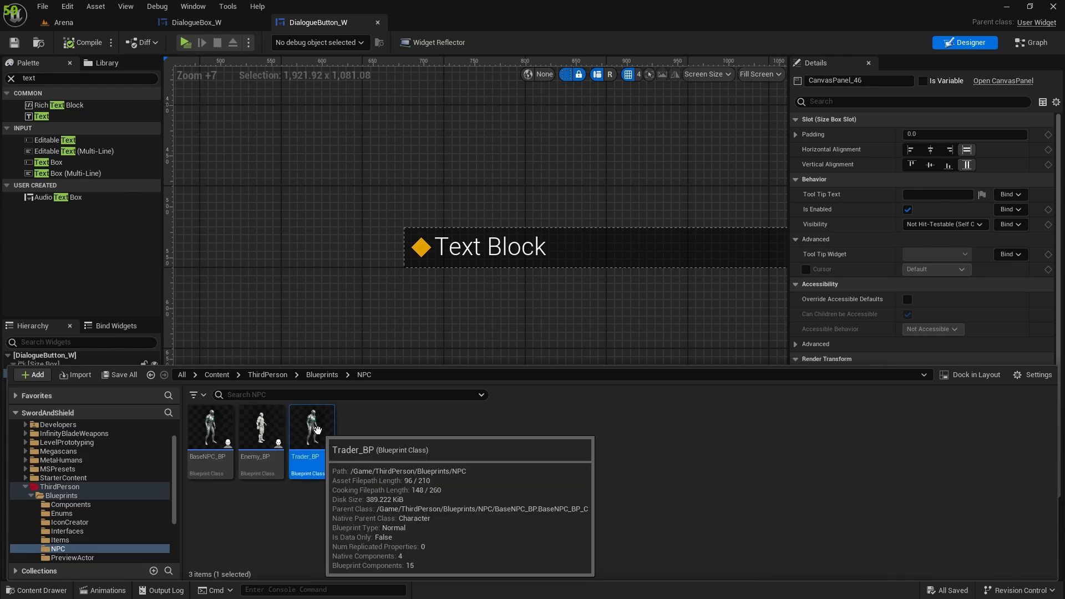
Move the Event Interact node in the Event Graph closer to the Create Trader W Widget node
scroll(430, 336, down, 4)
right_drag(430, 336, 516, 347)
scroll(430, 335, up, 2)
right_drag(312, 338, 710, 73)
scroll(357, 228, down, 1)
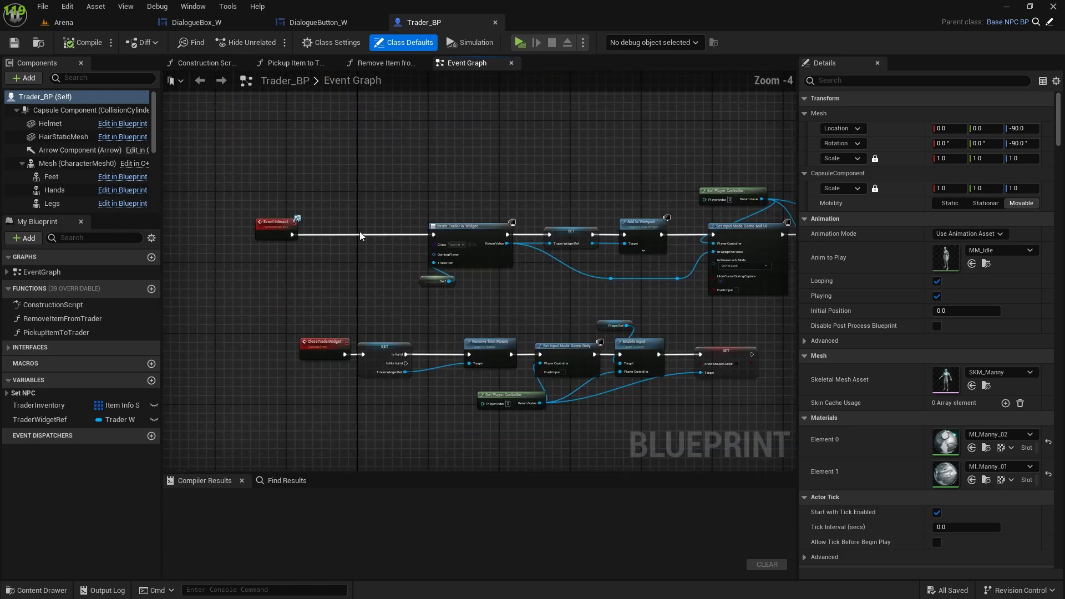
click(271, 224)
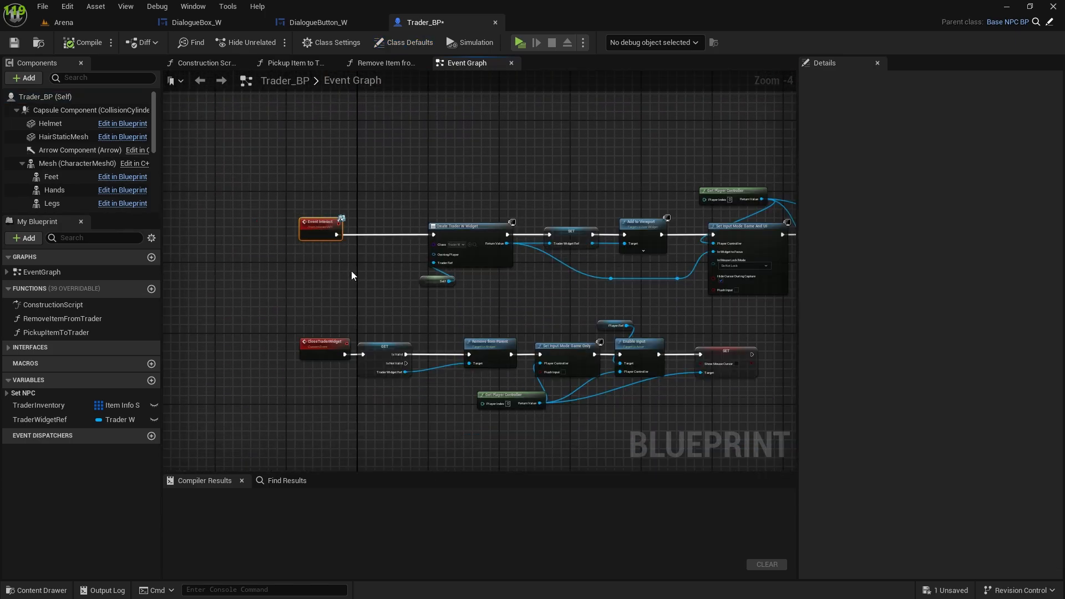
Change the class of the Create Trader W Widget node to DialogueBox_W
scroll(351, 271, up, 2)
right_drag(389, 298, 505, 252)
scroll(235, 289, down, 2)
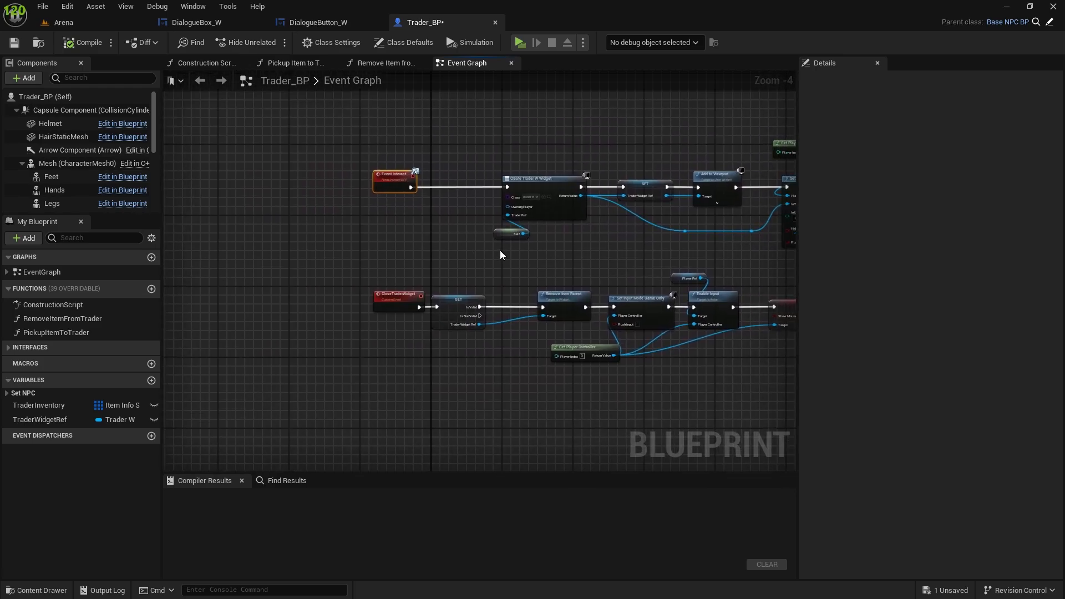
scroll(500, 255, up, 4)
click(472, 230)
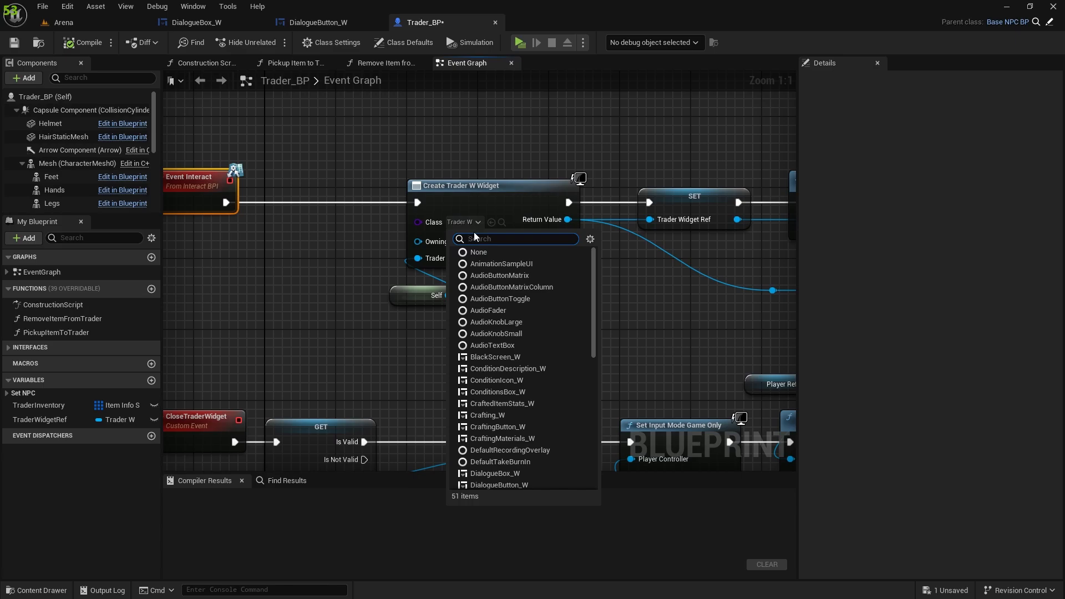
text(dia)
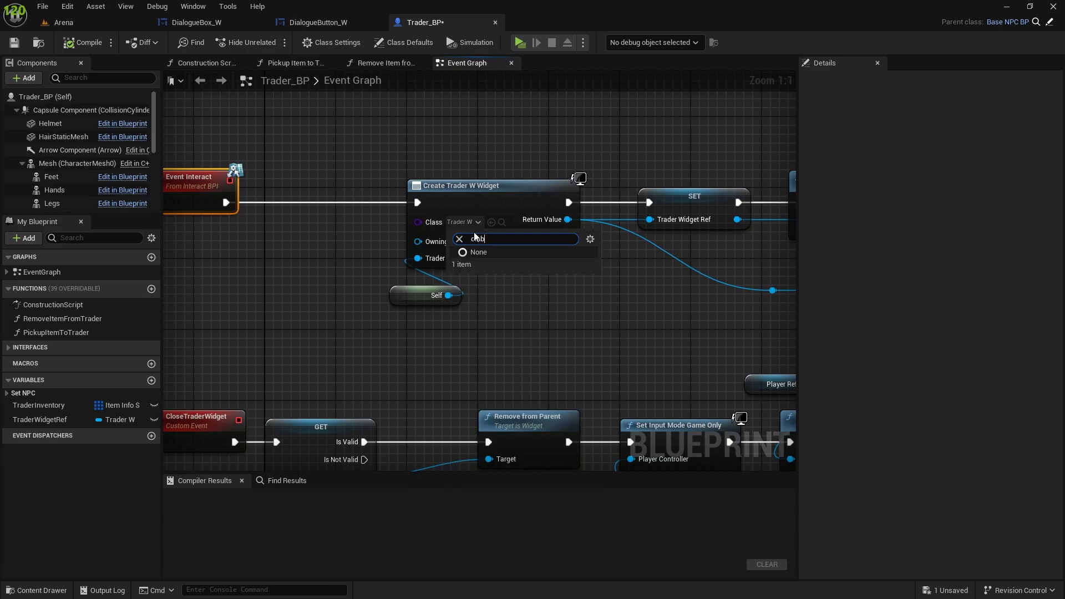
click(503, 263)
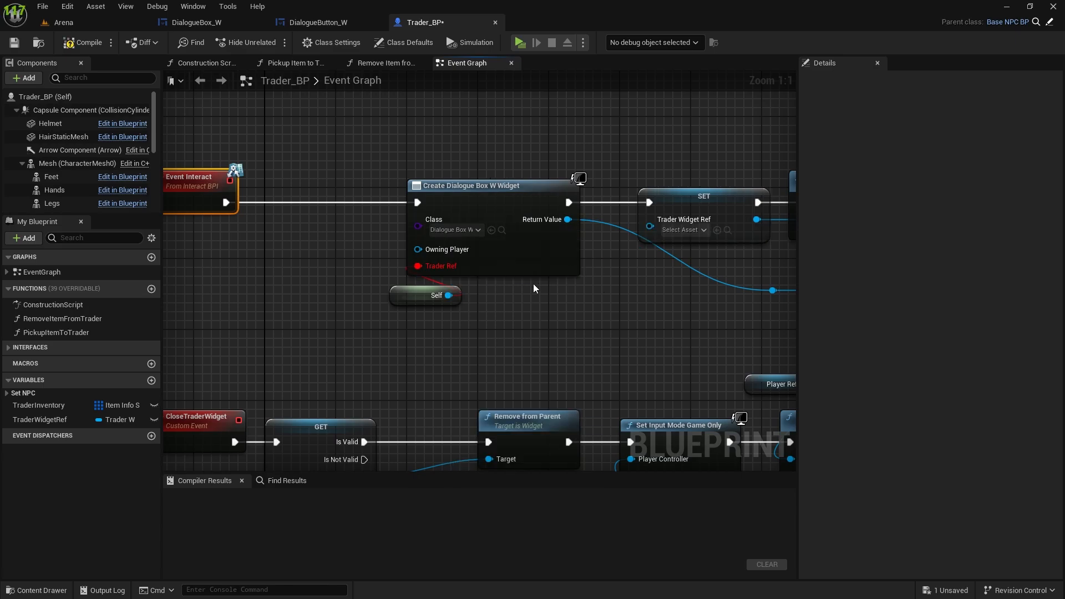
Delete the Self node below the Create Widget node and the Set node for Trader Widget Ref
click(438, 293)
key(Delete)
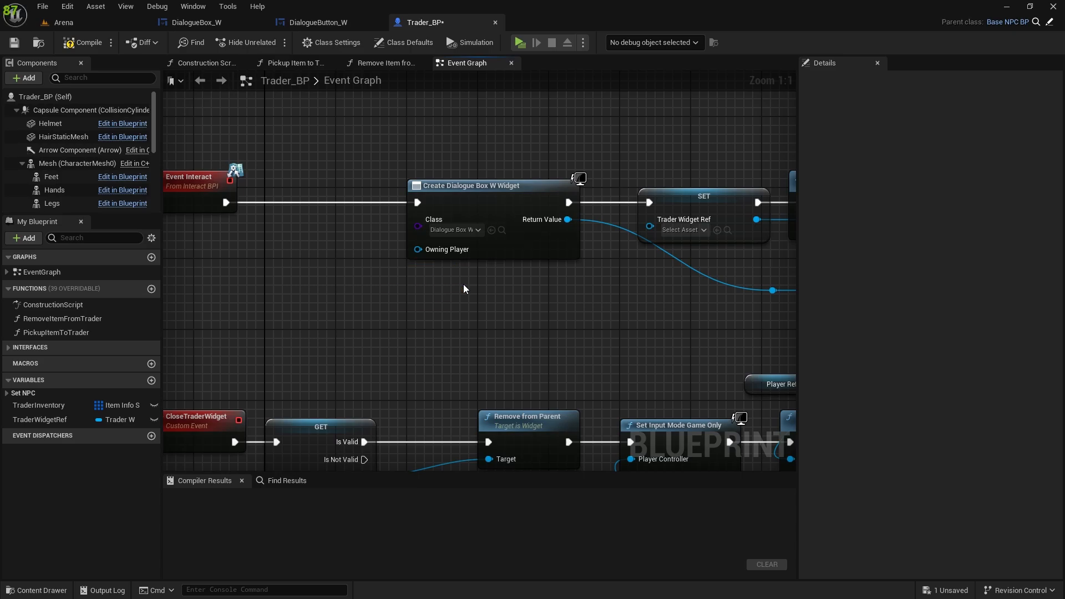
scroll(540, 275, down, 2)
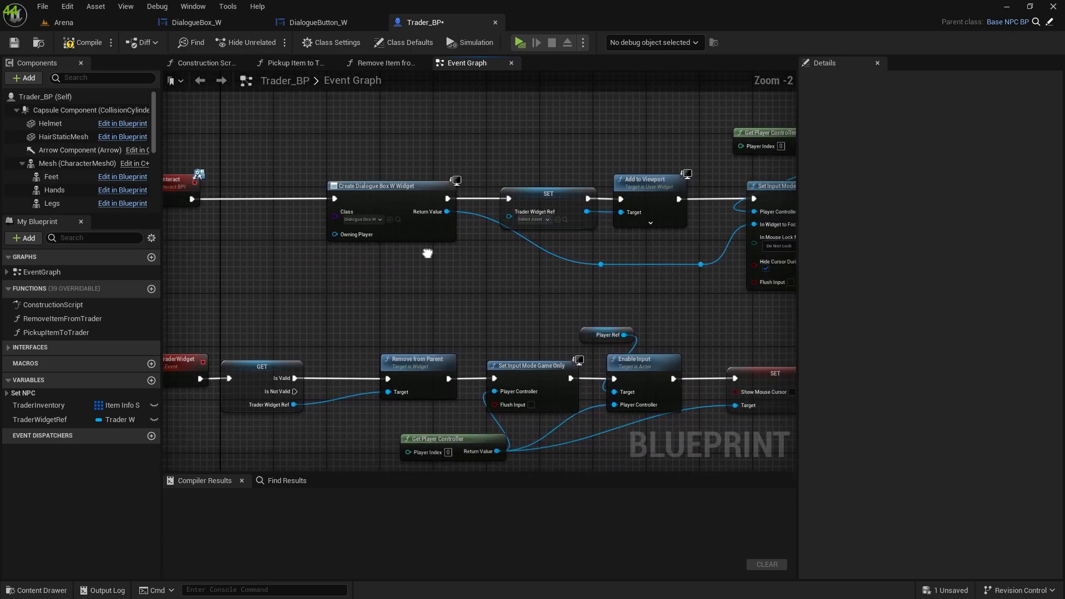
click(540, 211)
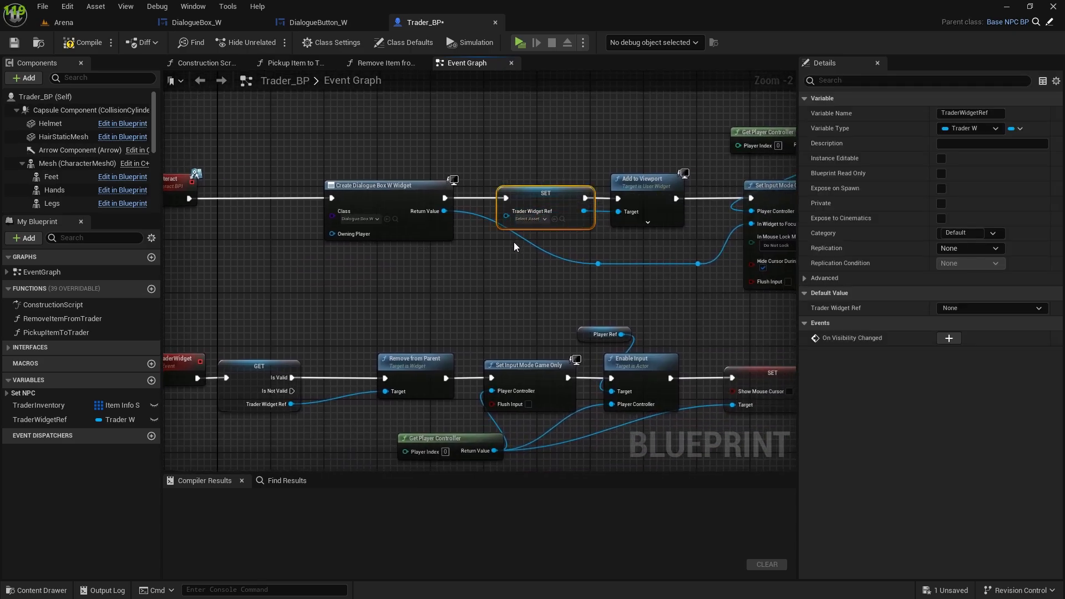
key(Delete)
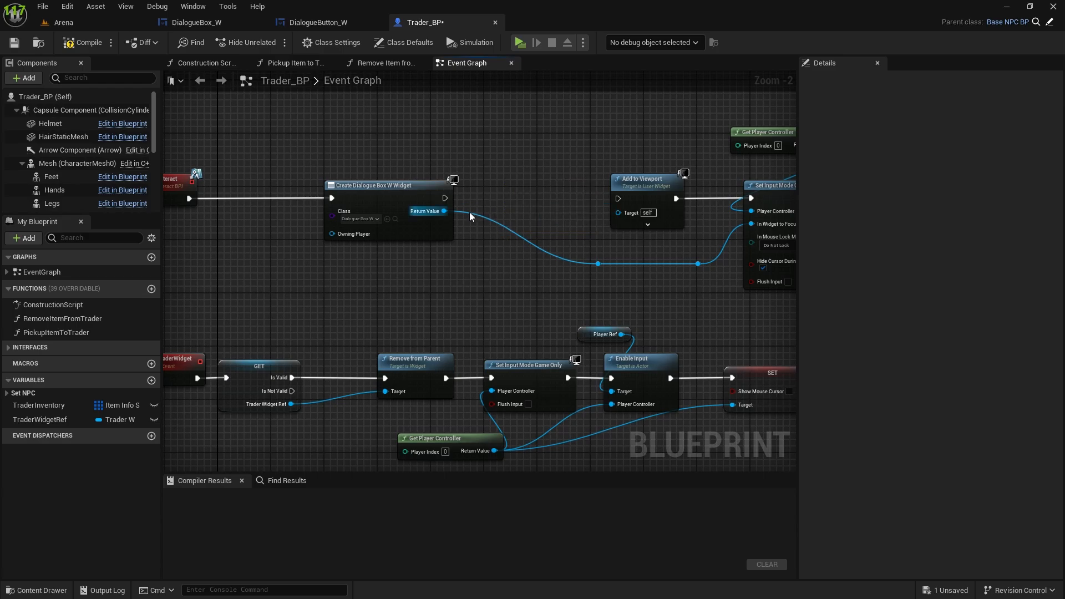
Promote the Create Widget return value to a variable named DialogueBoxRef and wire its Set node into Add to Viewport
drag(444, 210, 520, 209)
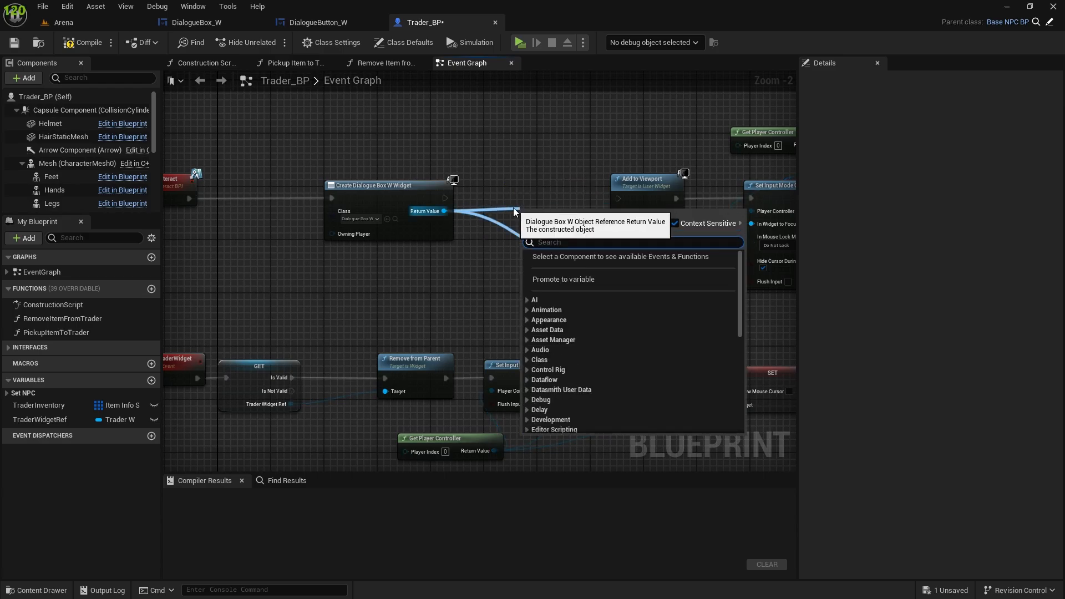
click(549, 276)
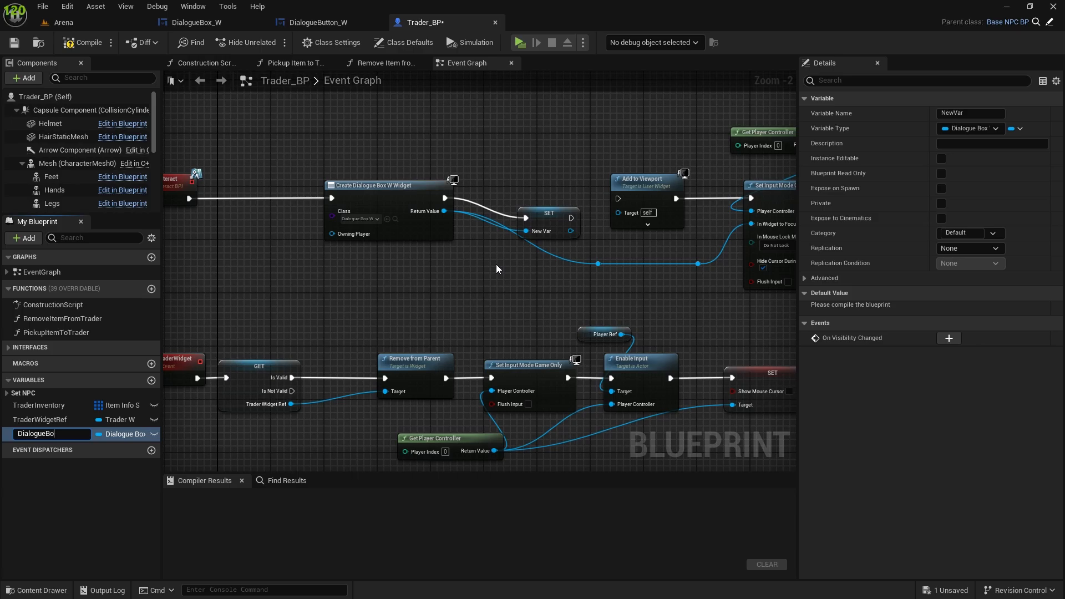
text(DialogueBoxRef)
key(Return)
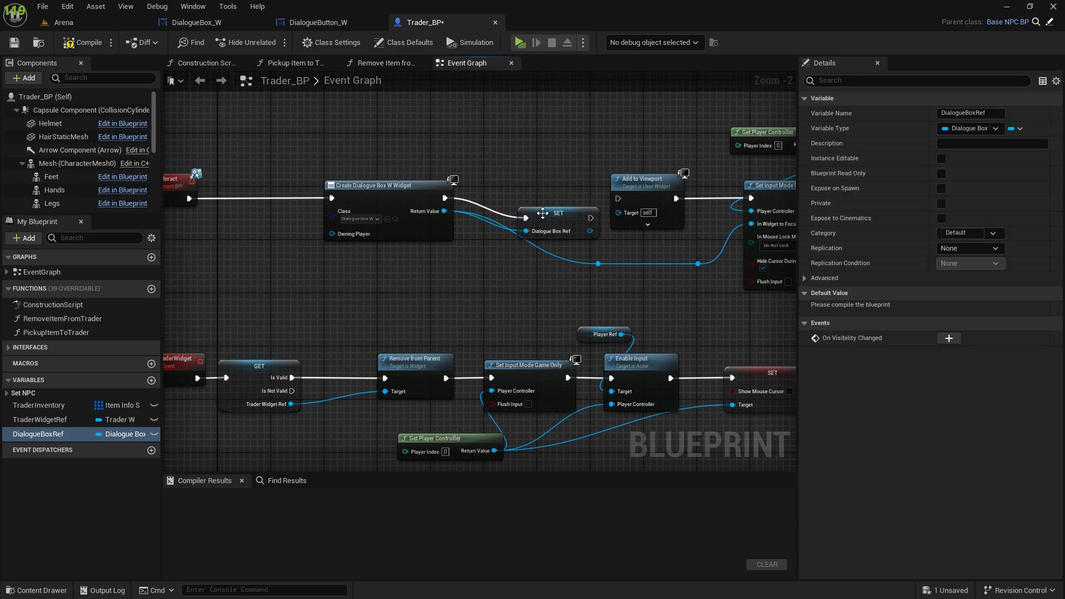
mouse_move(544, 212)
mouse_down()
mouse_move(524, 192)
mouse_move(538, 192)
mouse_up()
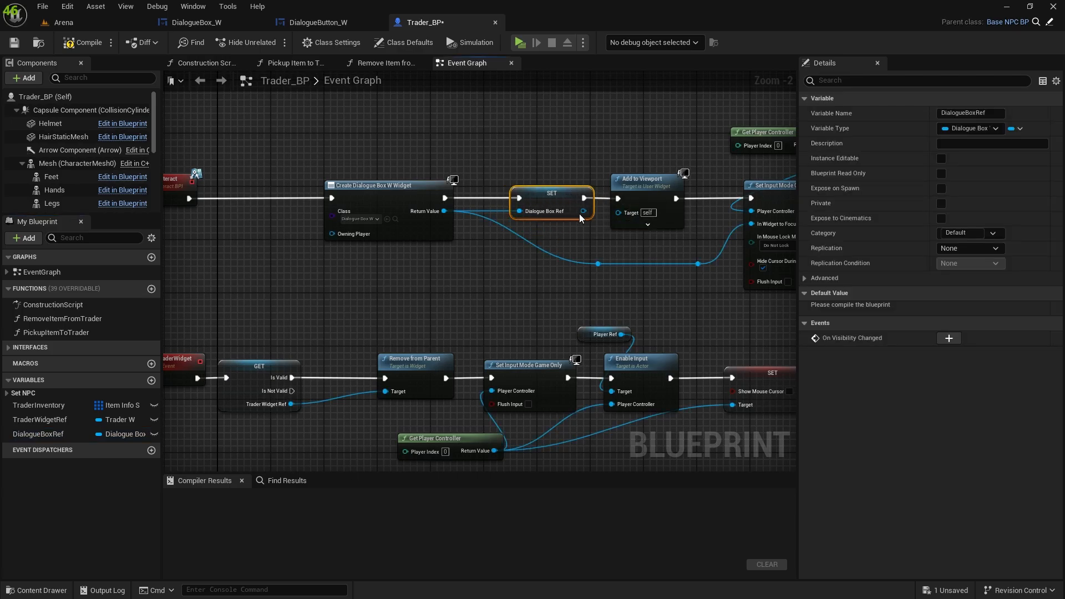
right_drag(614, 213, 495, 252)
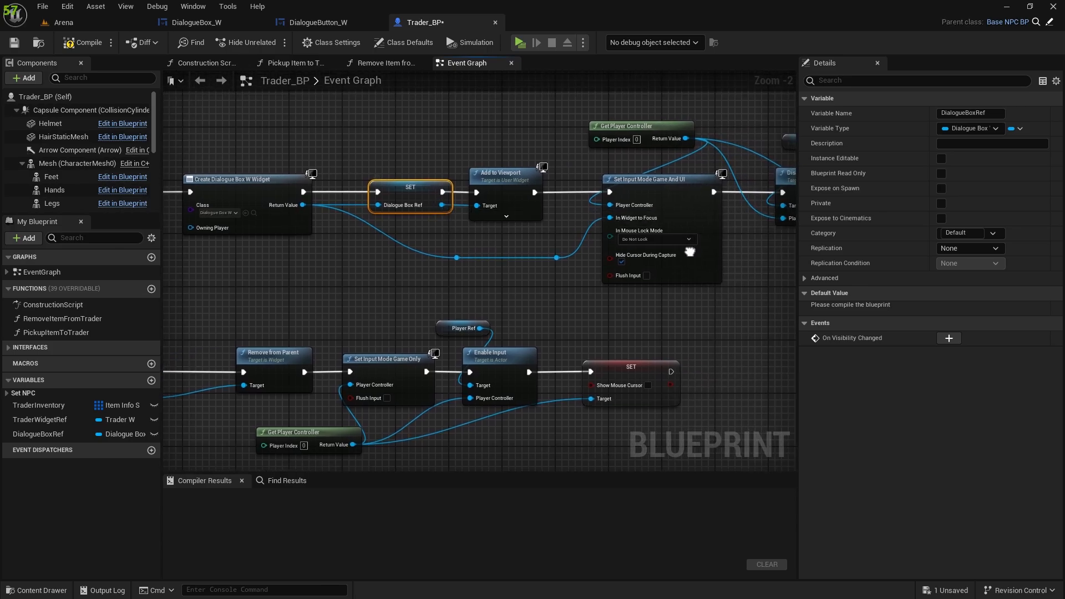
Replace the Set Input Mode Game And UI node with a Set Input Mode UI Only node fed by Get Player Controller
right_drag(671, 177, 525, 205)
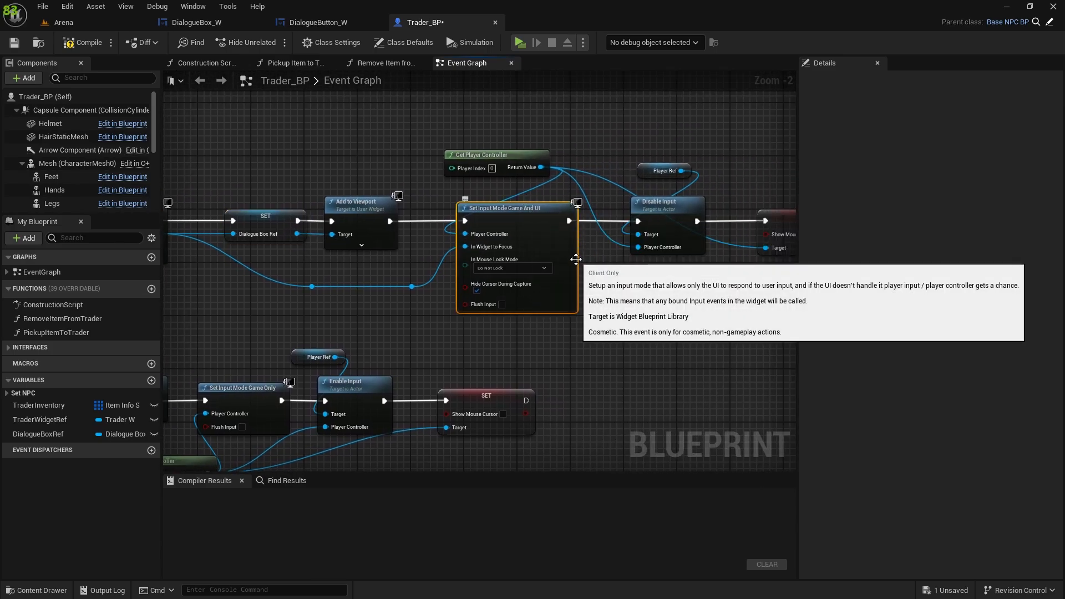
click(526, 208)
key(Delete)
drag(536, 173, 524, 229)
text(set)
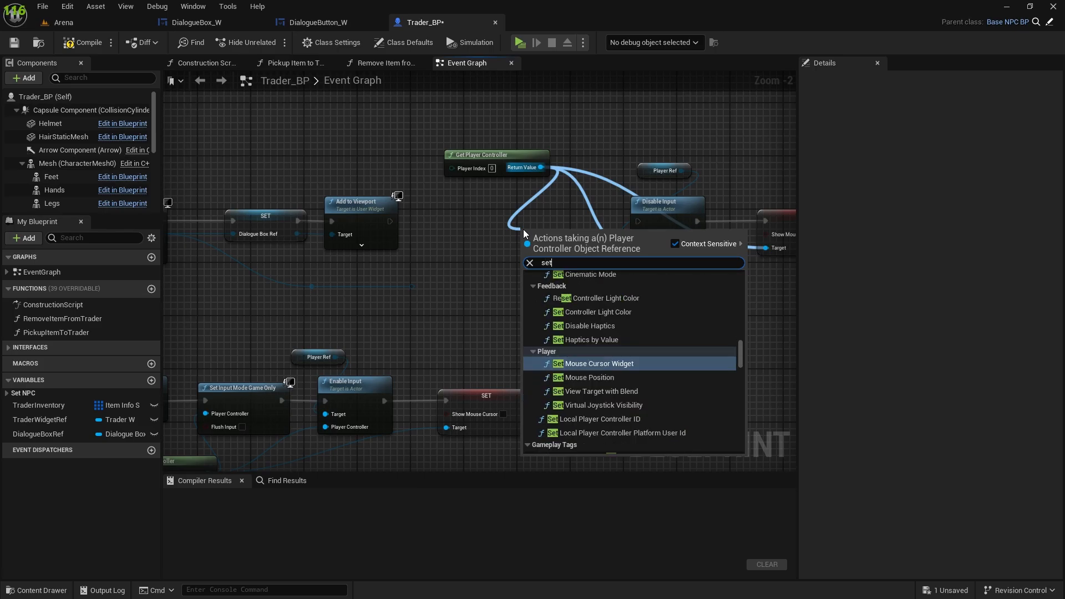
text( input to)
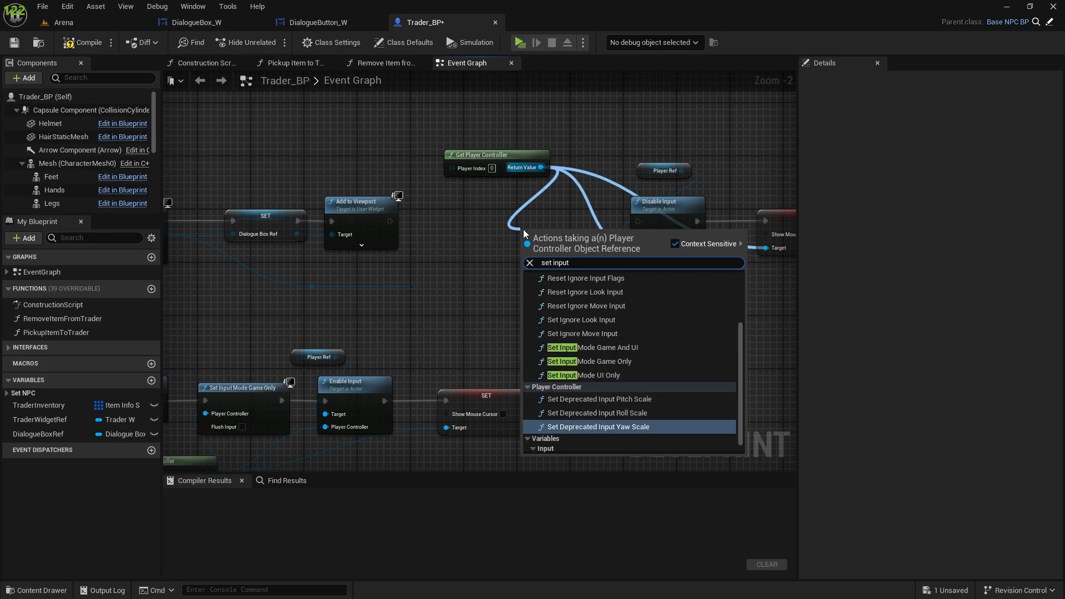
key(BackSpace)
key(BackSpace)
key(BackSpace)
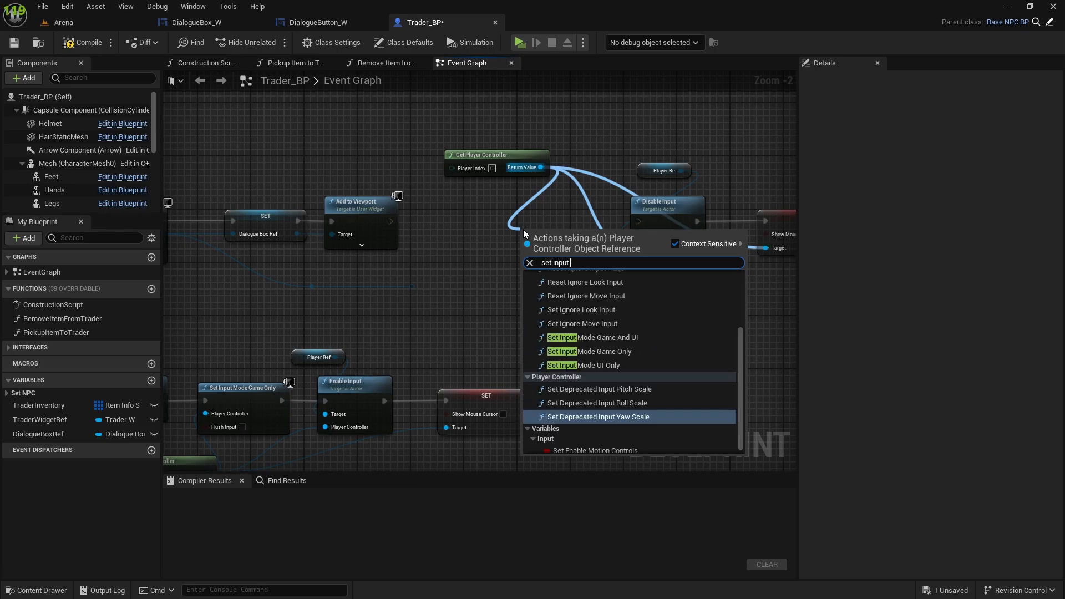
text(ui)
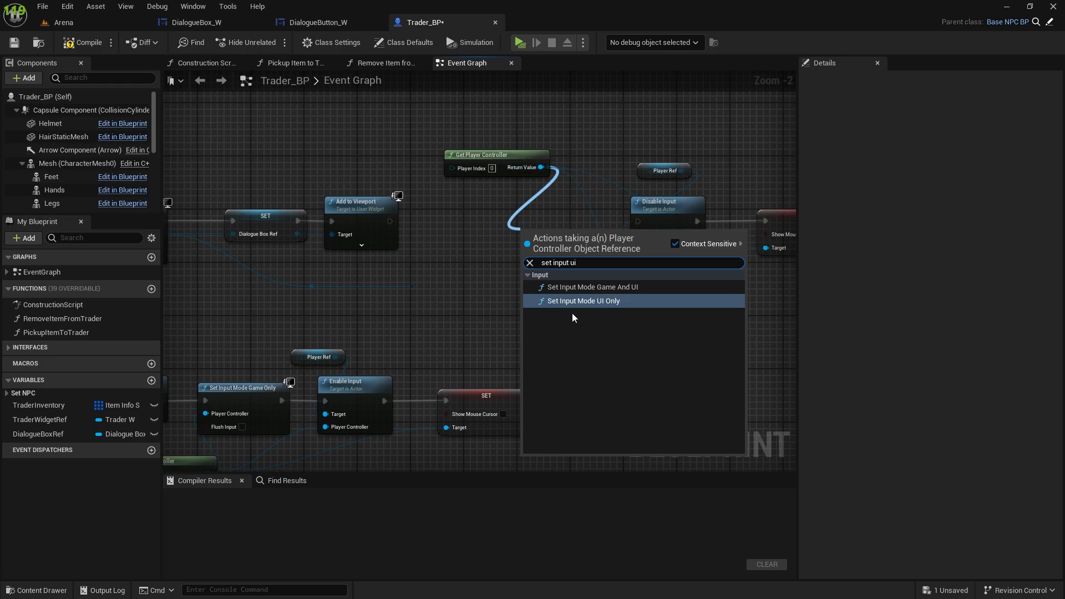
click(574, 303)
drag(553, 230, 504, 207)
Connect Add to Viewport and the dialogue widget reference to Set Input Mode UI Only, and enable Flush Input
drag(389, 221, 478, 221)
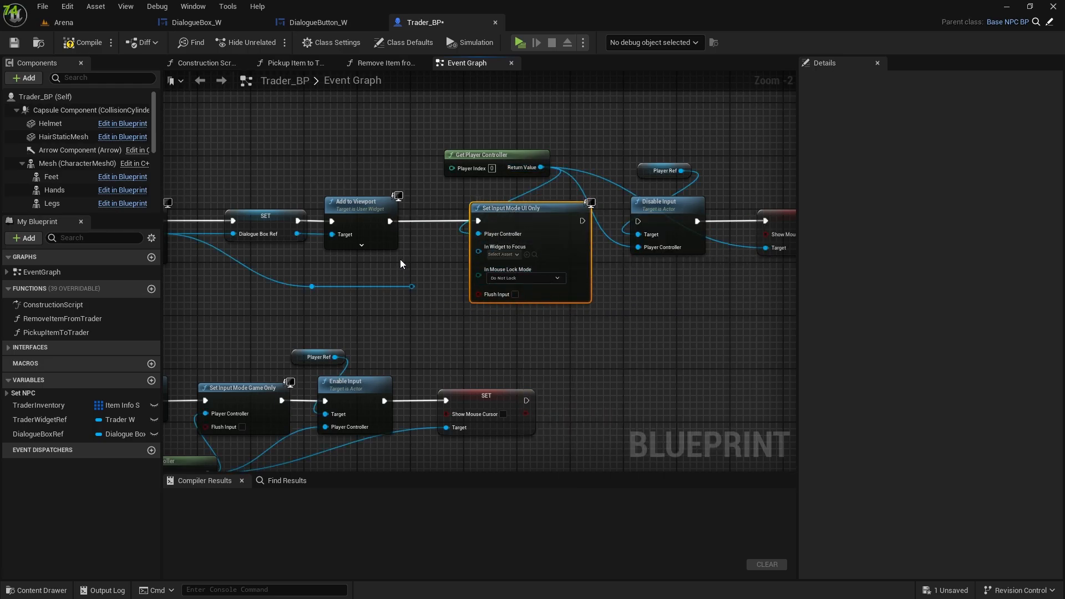
drag(412, 286, 478, 251)
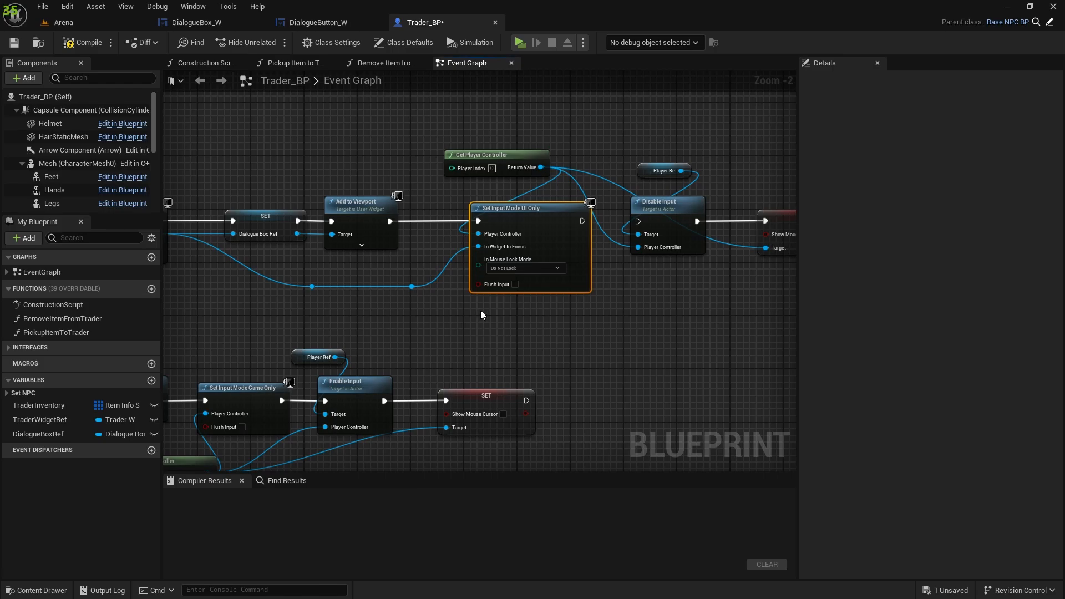
right_drag(494, 308, 533, 353)
click(574, 229)
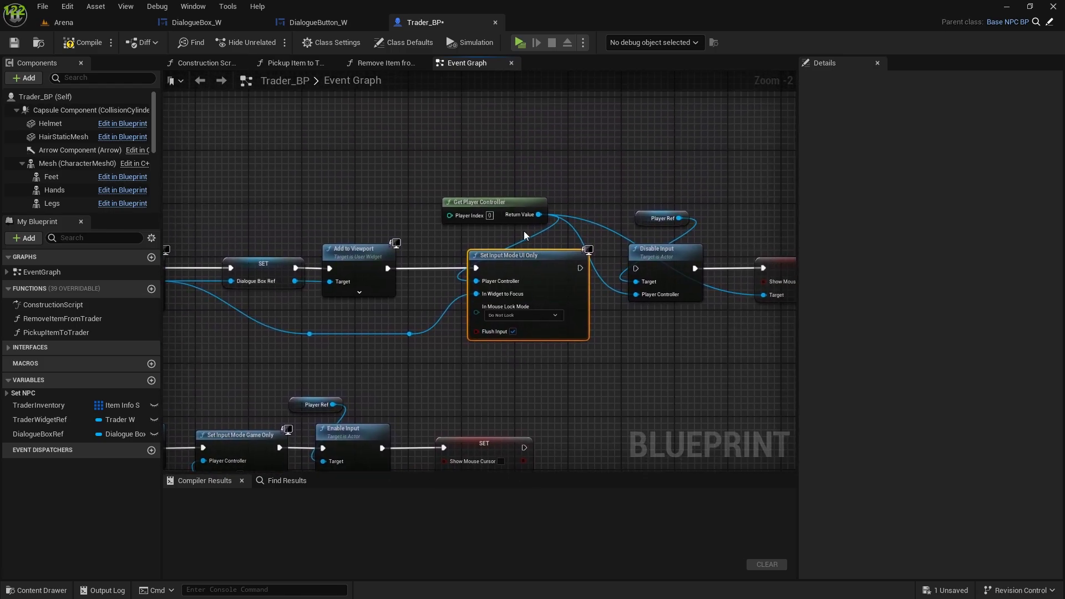
Delete the Disable Input node and its Player Ref getter from the interaction chain
click(490, 208)
right_drag(663, 311, 533, 248)
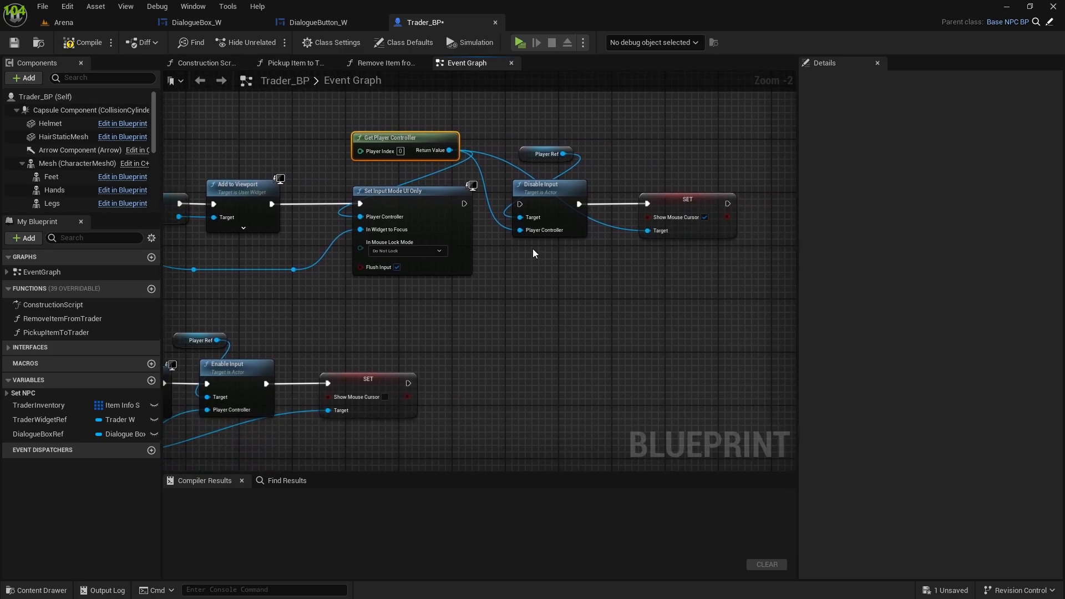
click(545, 191)
key(Delete)
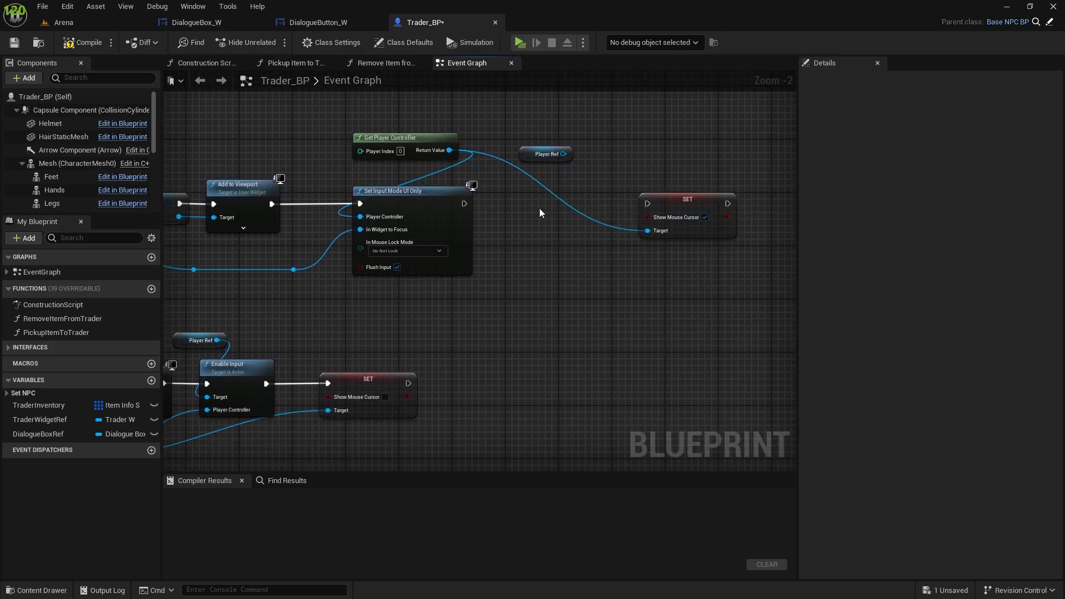
click(523, 159)
key(Delete)
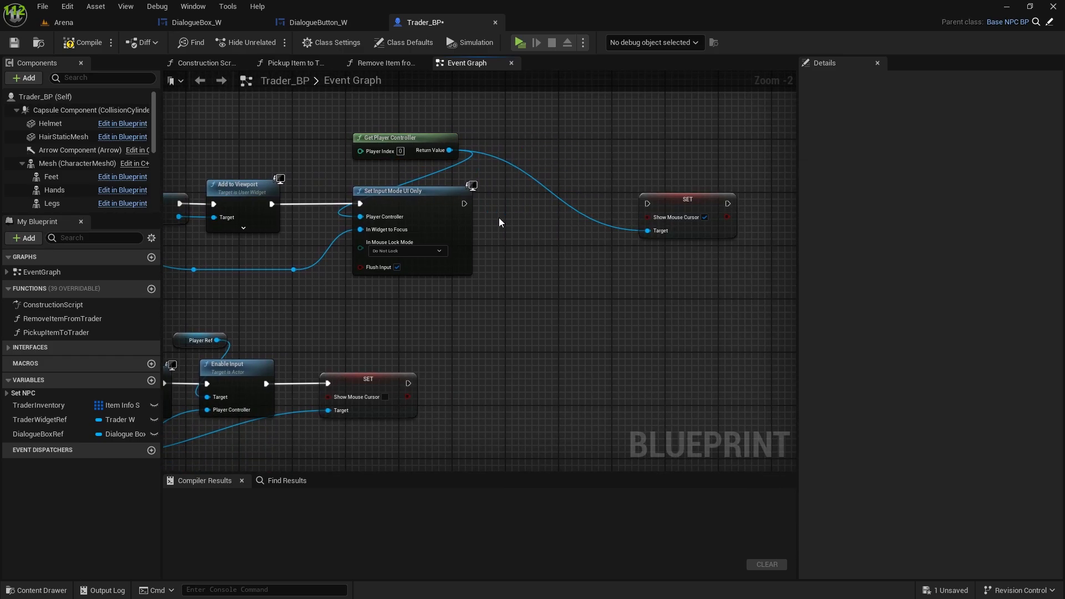
right_drag(446, 232, 425, 208)
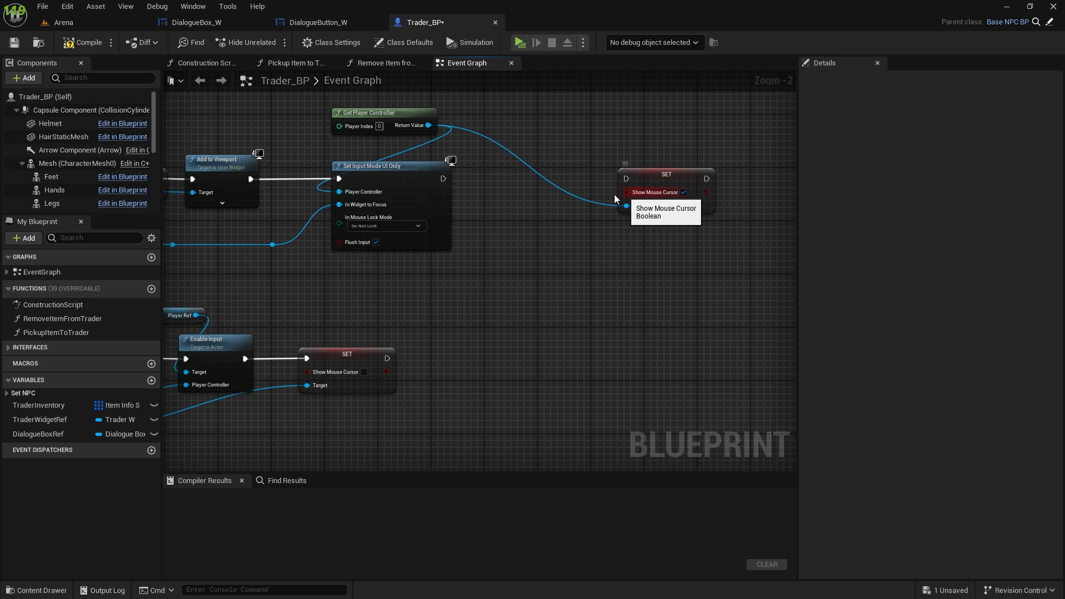
Add an enabled Set Is Focusable node on the dialogue box reference and wire it between Set Input Mode UI Only and Set Show Mouse Cursor
right_drag(400, 251, 591, 255)
drag(465, 252, 683, 244)
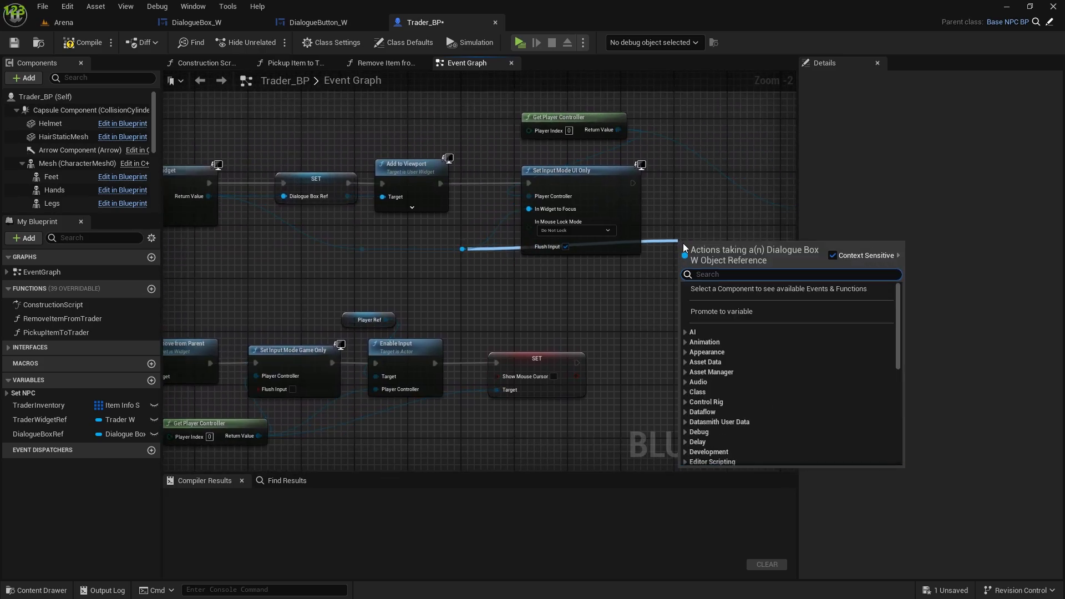
text(set focu)
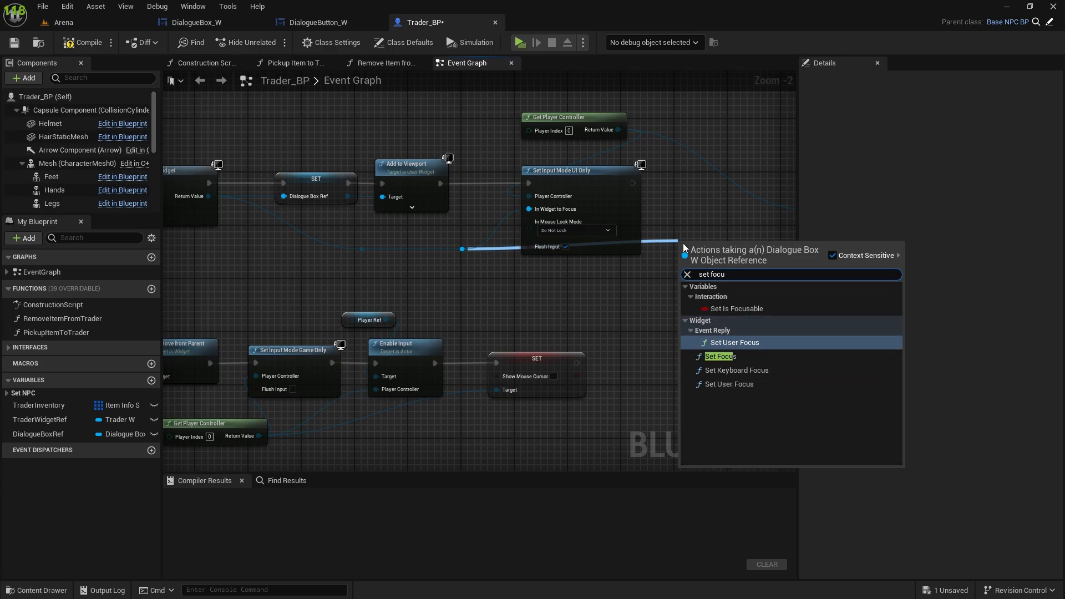
click(738, 308)
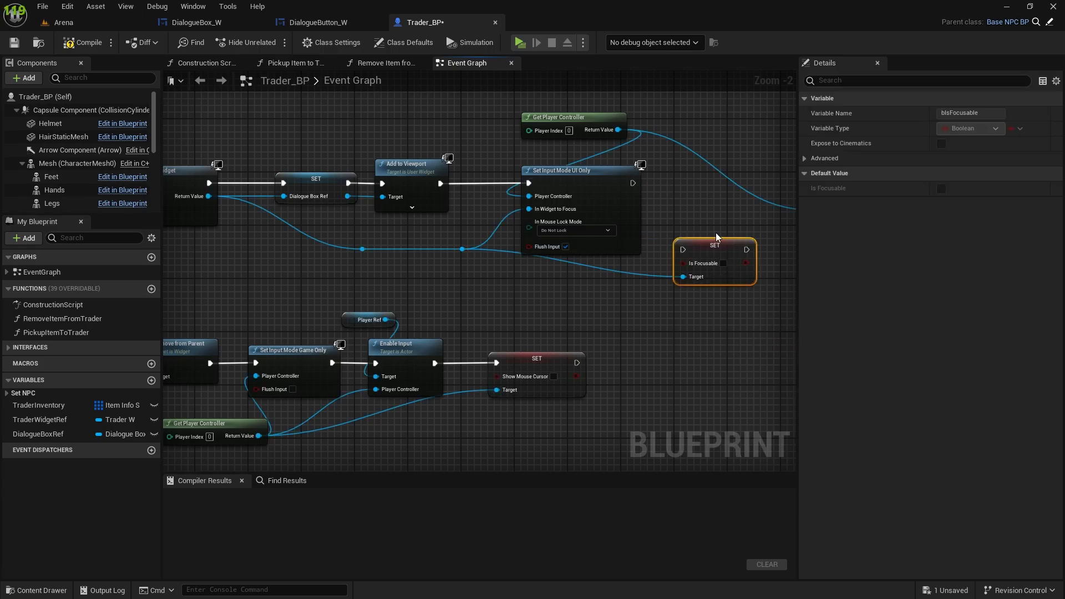
drag(731, 265, 731, 200)
click(730, 197)
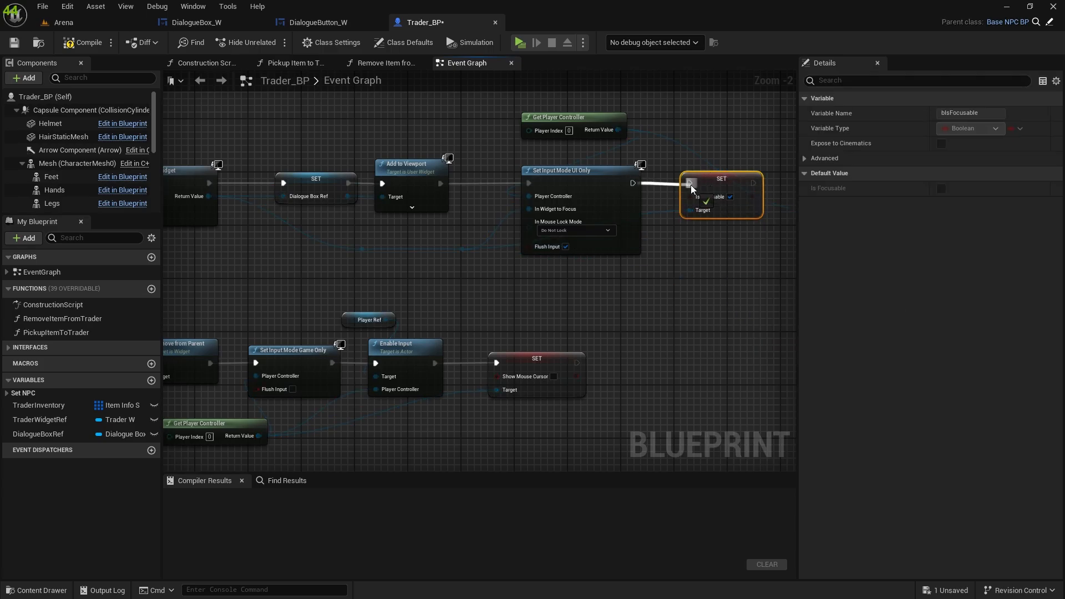
right_drag(691, 184, 504, 174)
drag(457, 140, 521, 140)
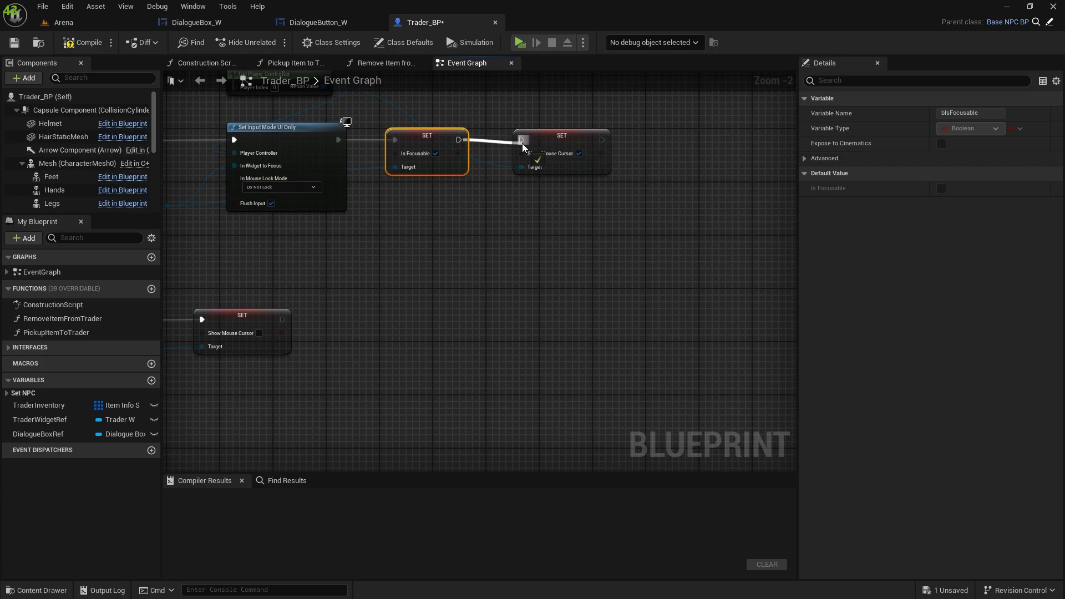
Delete the whole CloseTraderWidget event chain below the interaction logic
scroll(596, 272, down, 2)
right_drag(437, 257, 744, 178)
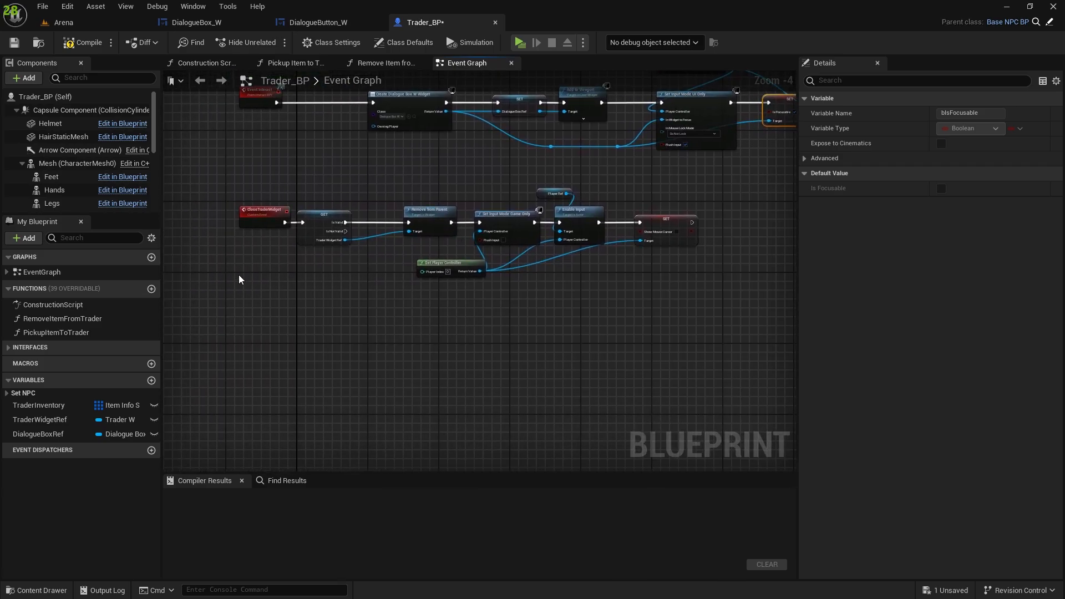
scroll(242, 278, up, 1)
scroll(307, 277, down, 2)
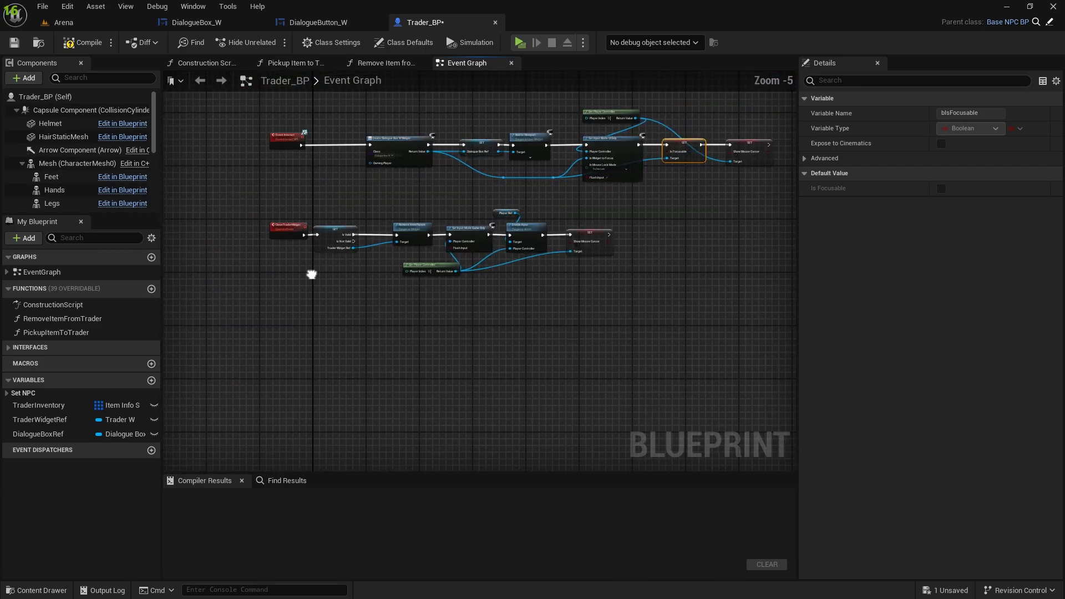
drag(290, 297, 667, 206)
scroll(487, 280, up, 3)
key(Delete)
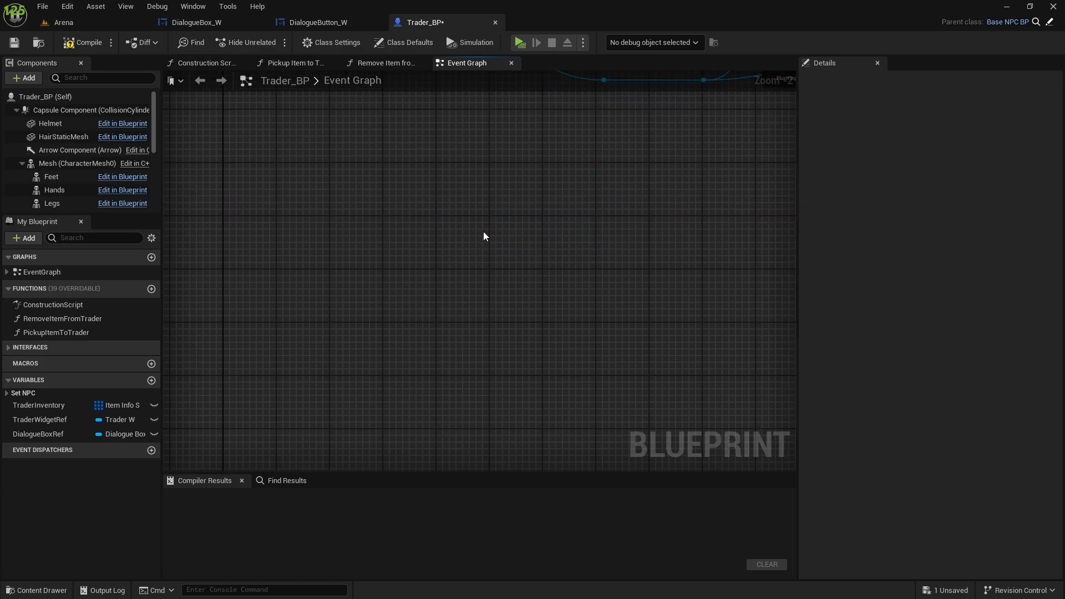
Compile and save Trader_BP
scroll(486, 229, down, 2)
right_drag(497, 221, 315, 383)
click(89, 42)
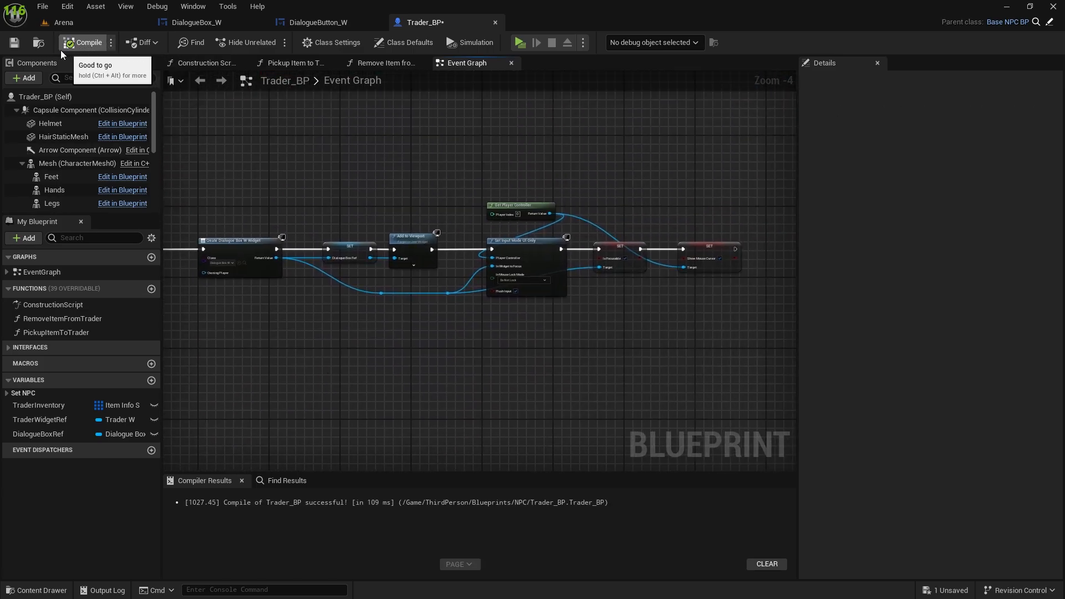
Move the Event Interact node closer to the Create Dialogue Box W Widget node
right_drag(464, 285, 693, 239)
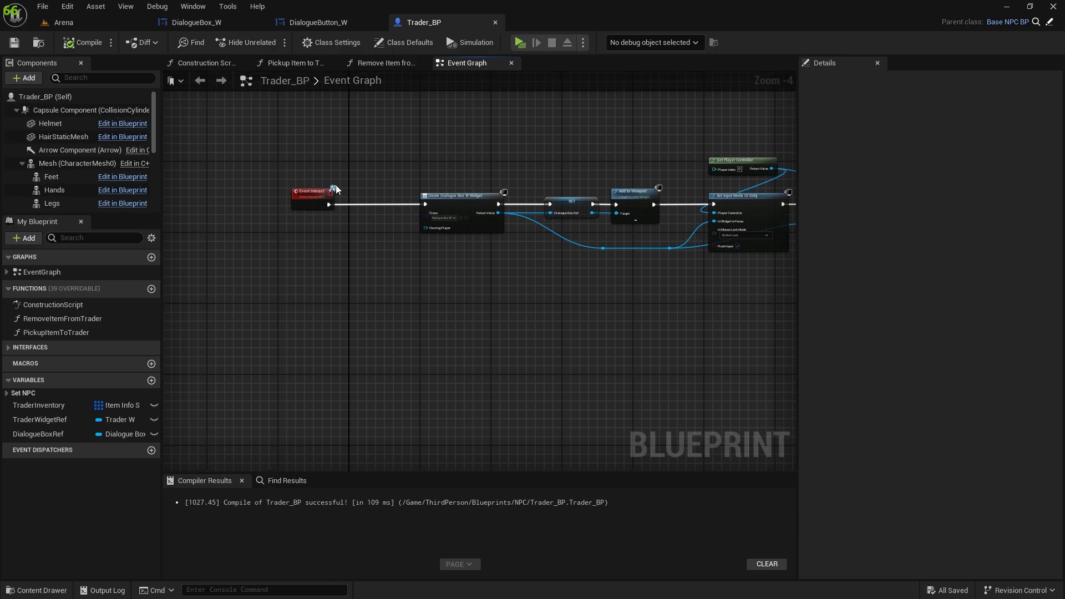
scroll(333, 187, up, 4)
drag(295, 194, 383, 194)
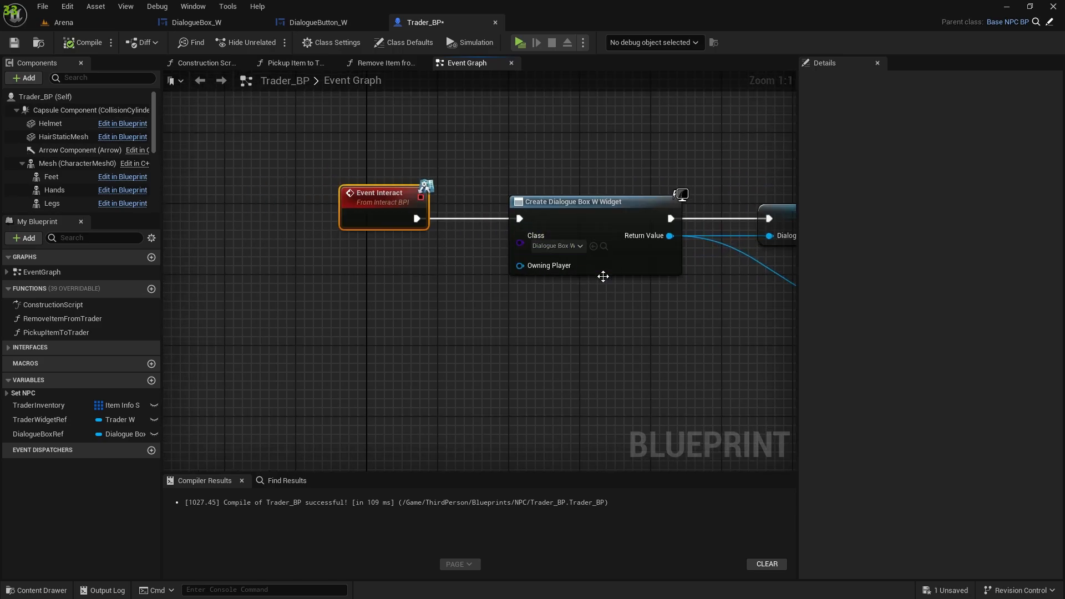
right_drag(601, 275, 163, 234)
right_drag(715, 194, 310, 263)
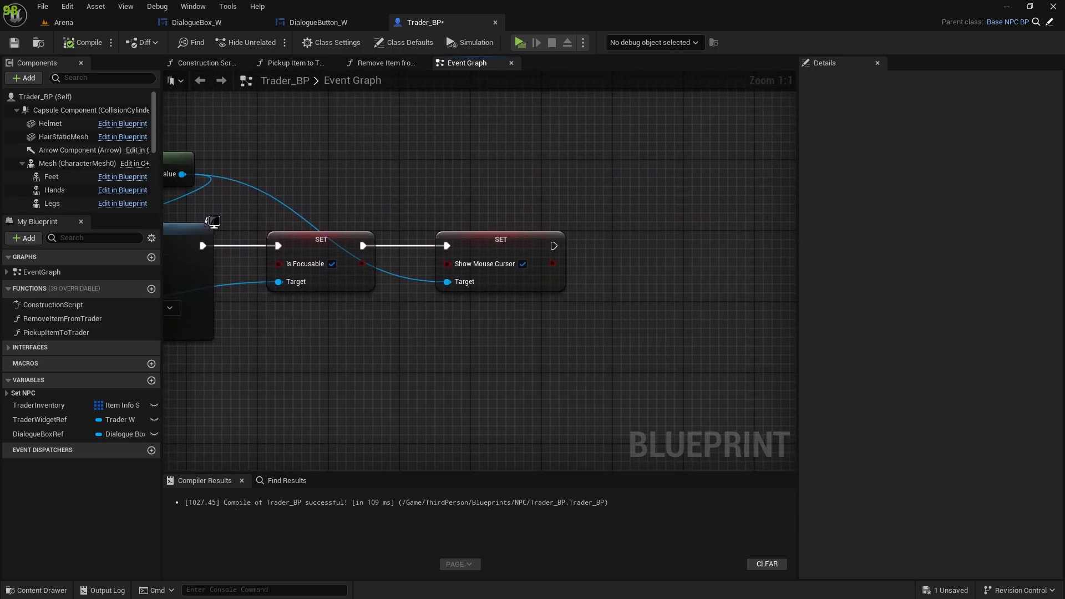
right_drag(599, 182, 424, 205)
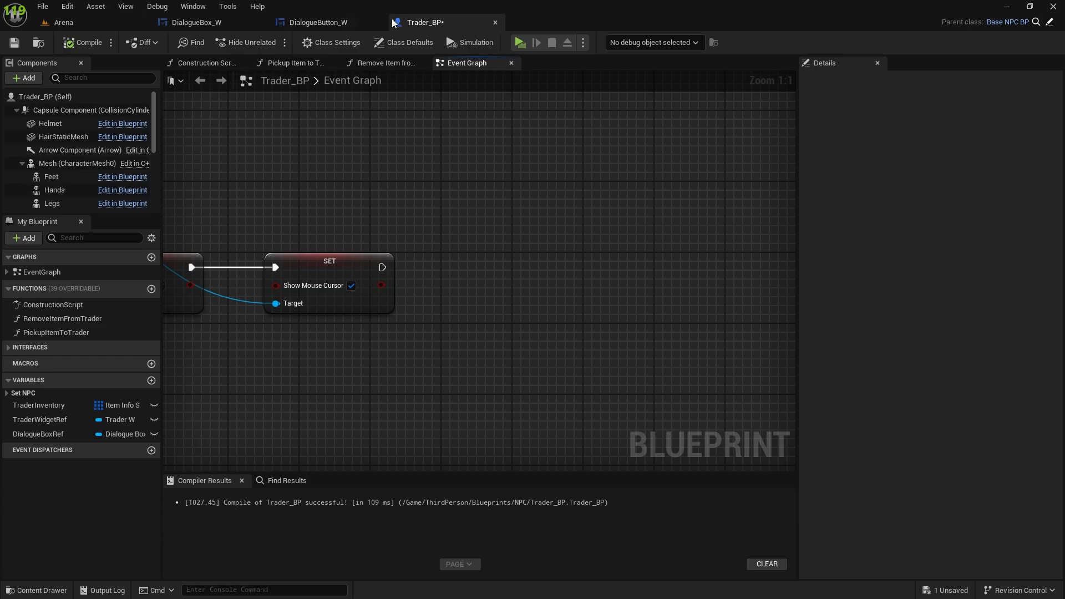
right_drag(435, 237, 606, 163)
scroll(440, 236, down, 3)
right_drag(422, 326, 659, 302)
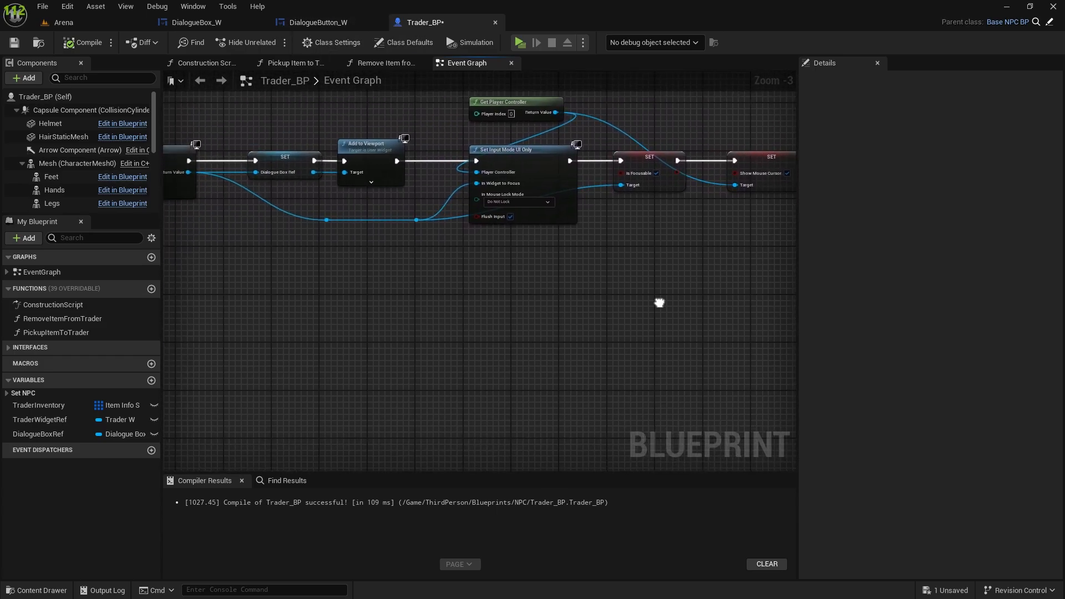
Create an Enumeration asset named DialogueOptions_E in the Blueprints/Enums folder
key(ctrl+space)
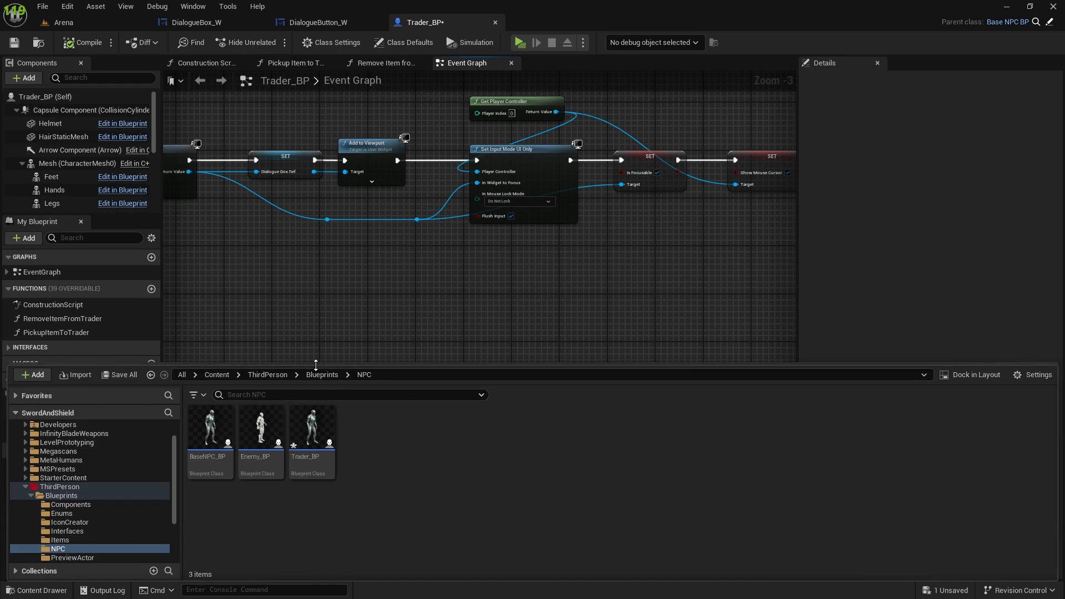
click(322, 375)
double_click(261, 429)
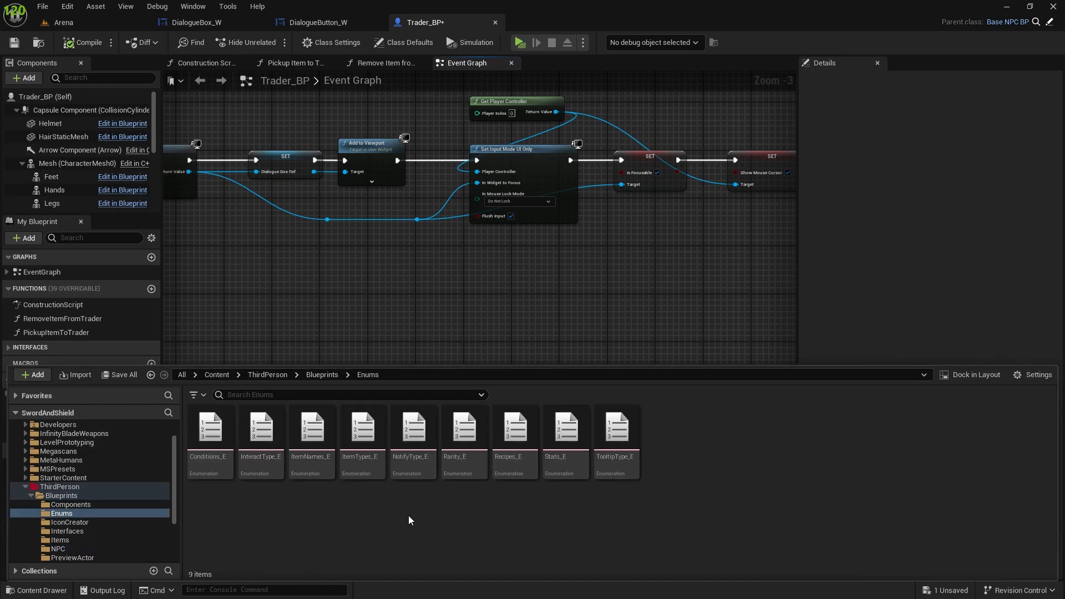
right_click(761, 501)
mouse_move(780, 277)
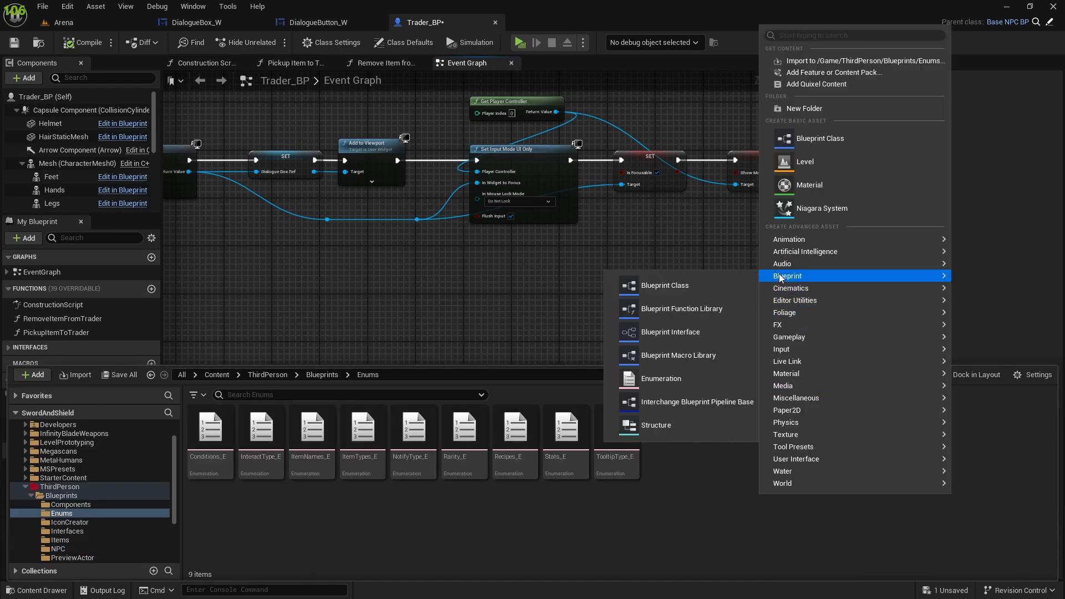
click(654, 377)
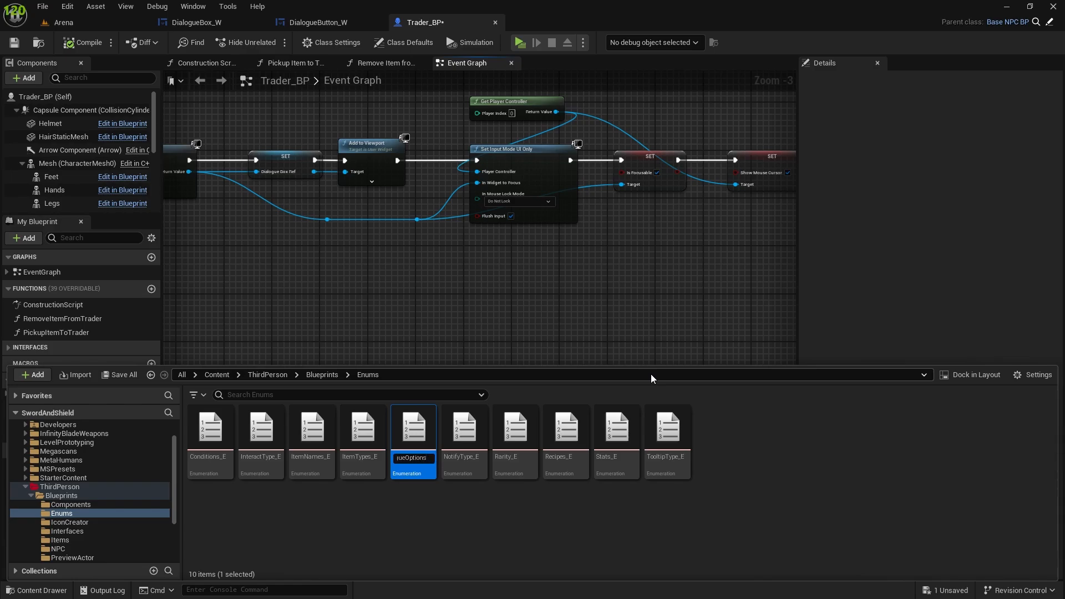
text(DialogueOptions_E)
key(Return)
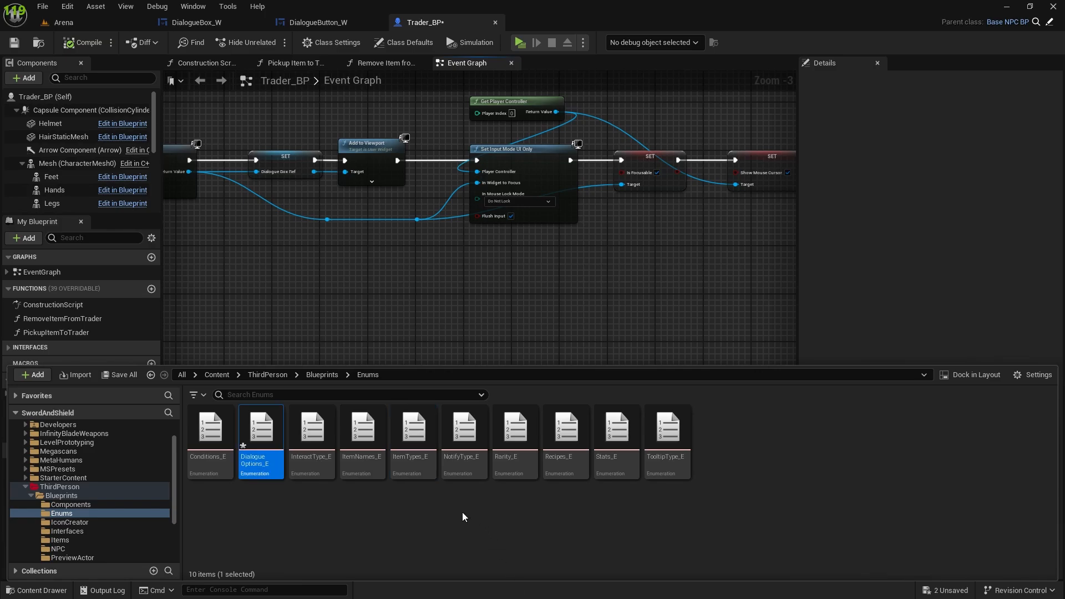
Open DialogueOptions_E and add a first enumerator named Trade
double_click(261, 438)
click(105, 42)
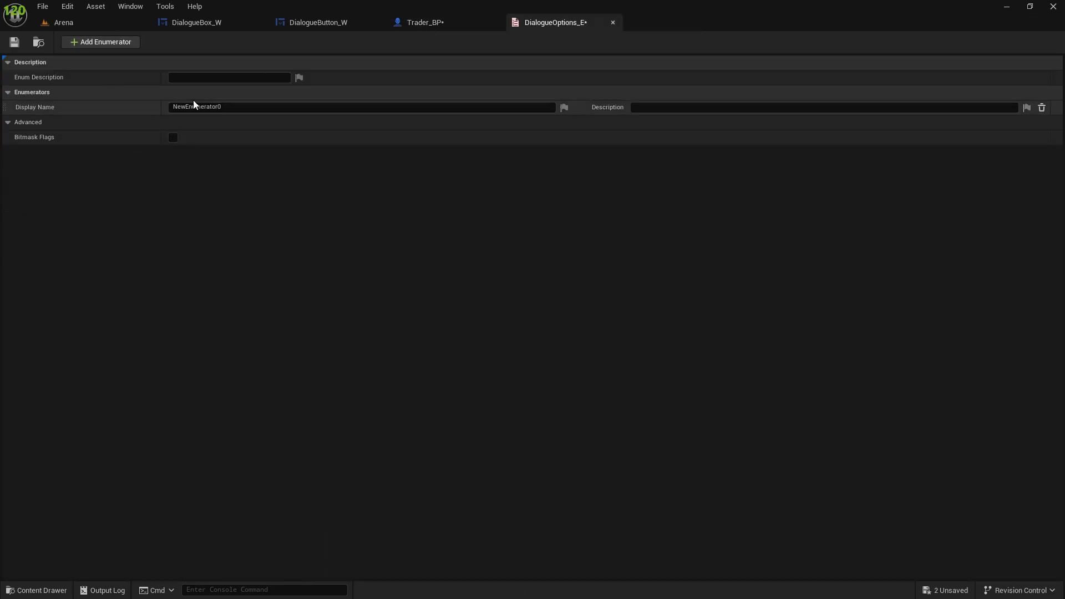
click(222, 107)
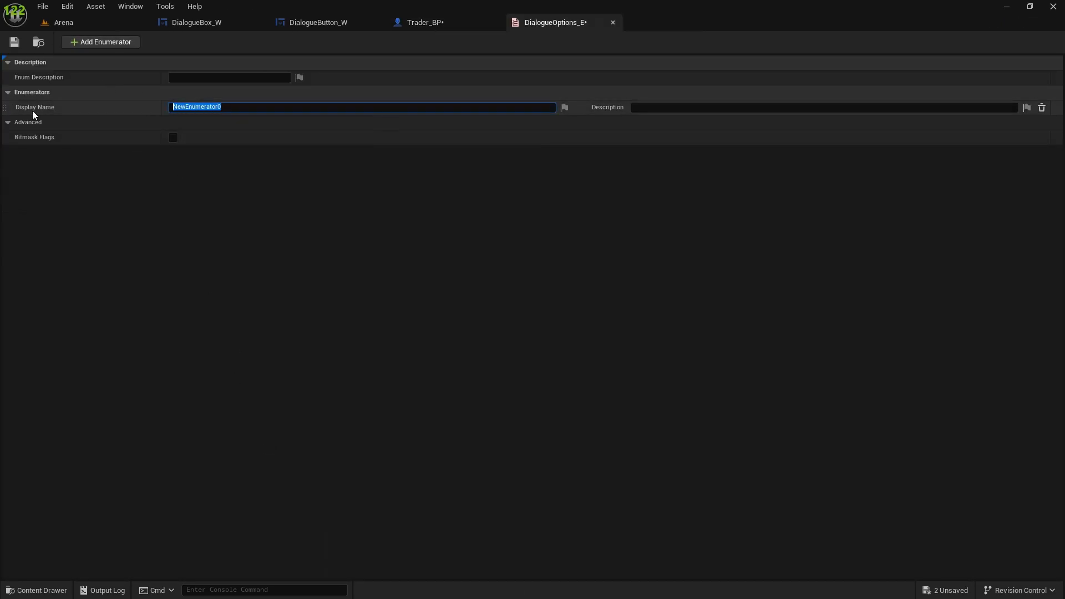
text(Trade)
key(Return)
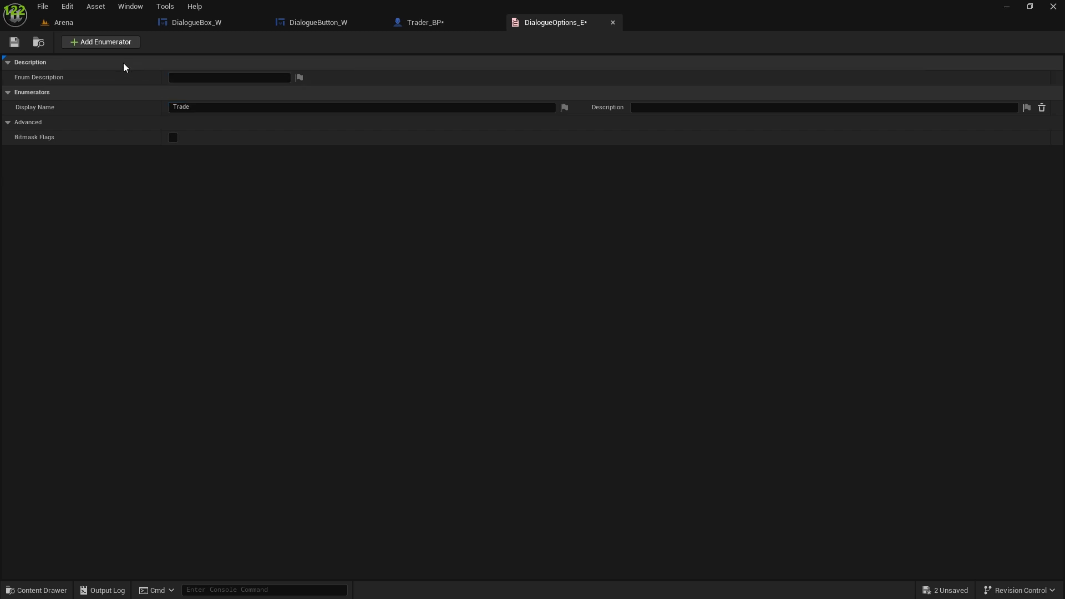
Add a second enumerator named Craft to DialogueOptions_E
click(105, 42)
click(232, 122)
key(ctrl+a)
text(Craf)
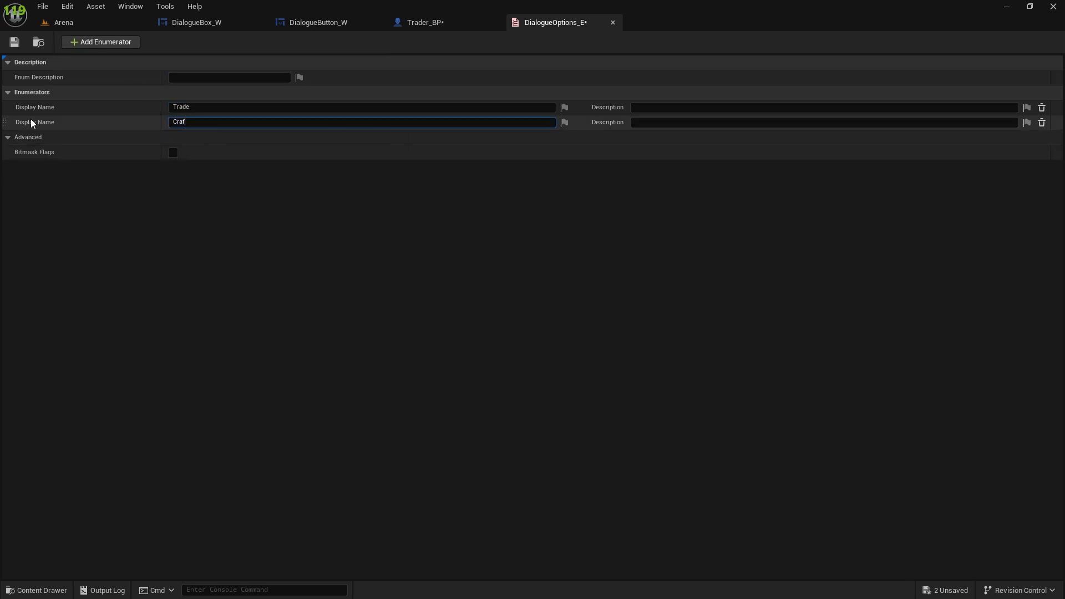
text(t)
key(Return)
Add two more enumerators named Upgrade and Close, and save DialogueOptions_E
click(105, 42)
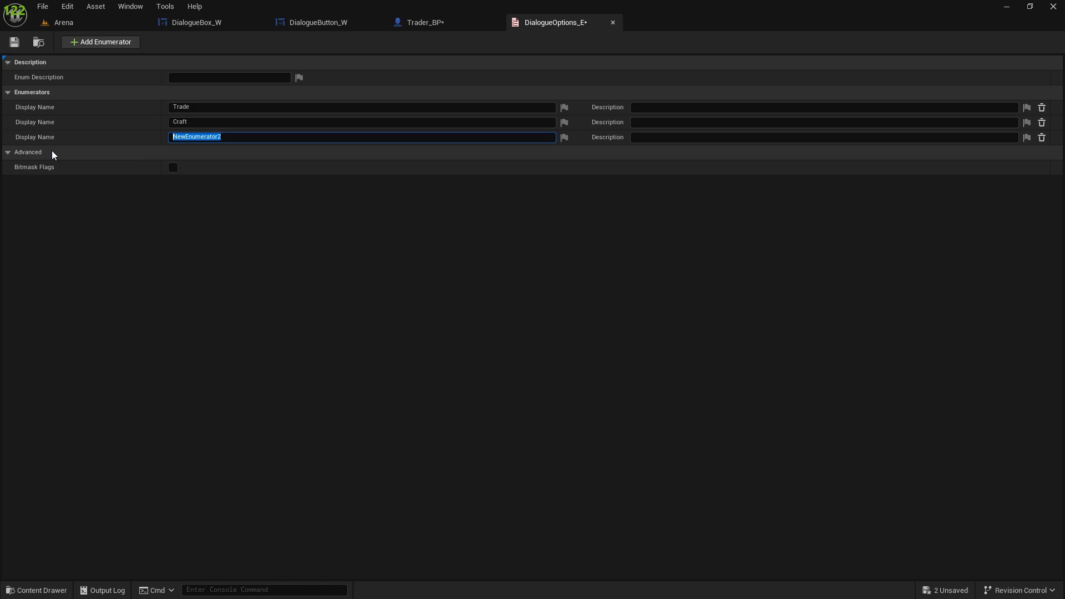
text(Upgrade)
key(Return)
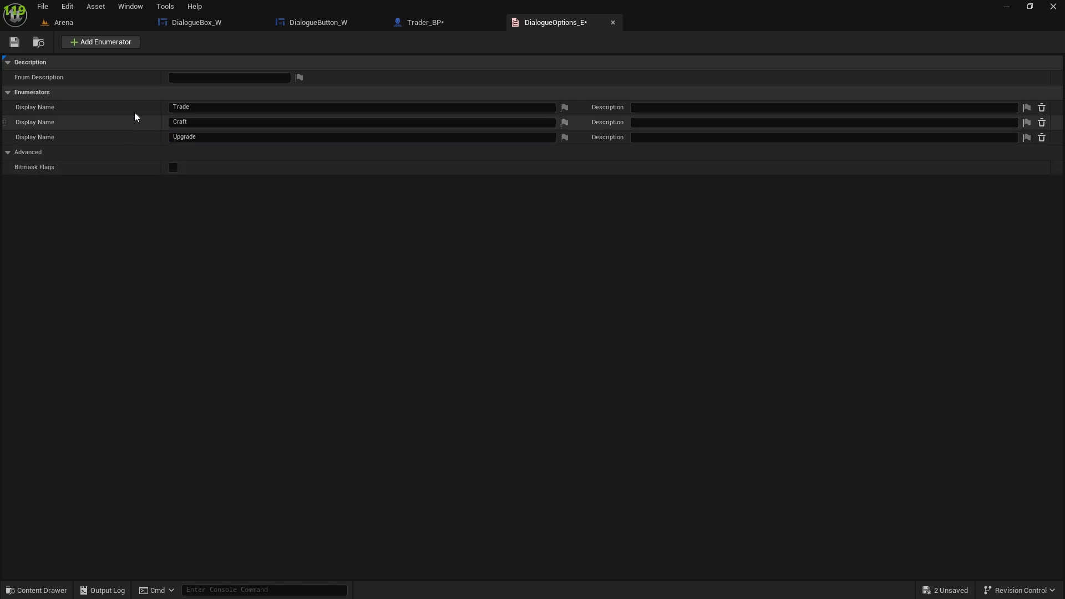
click(105, 43)
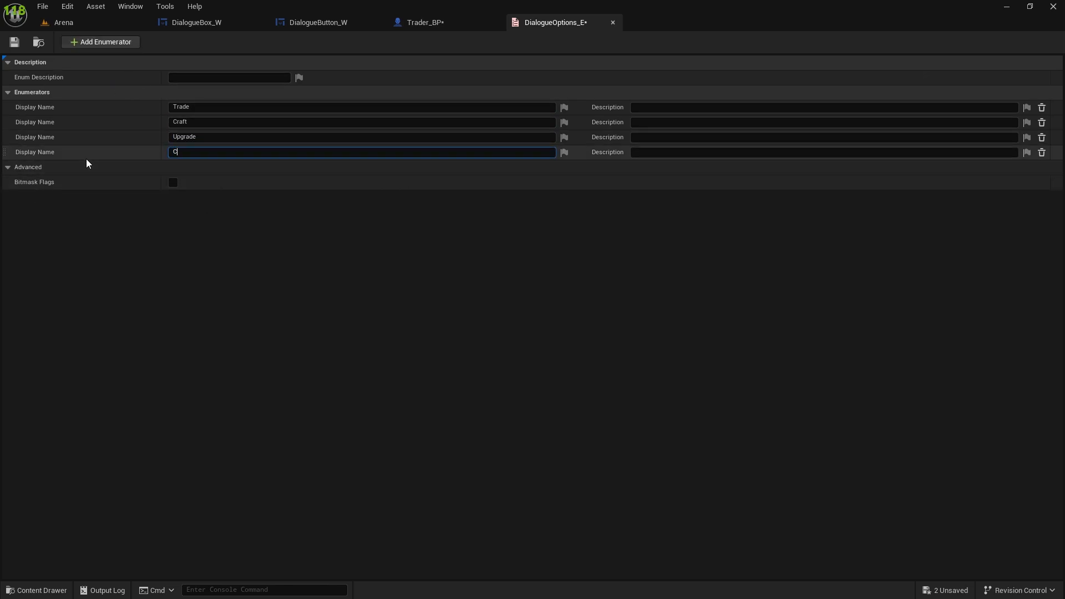
key(Return)
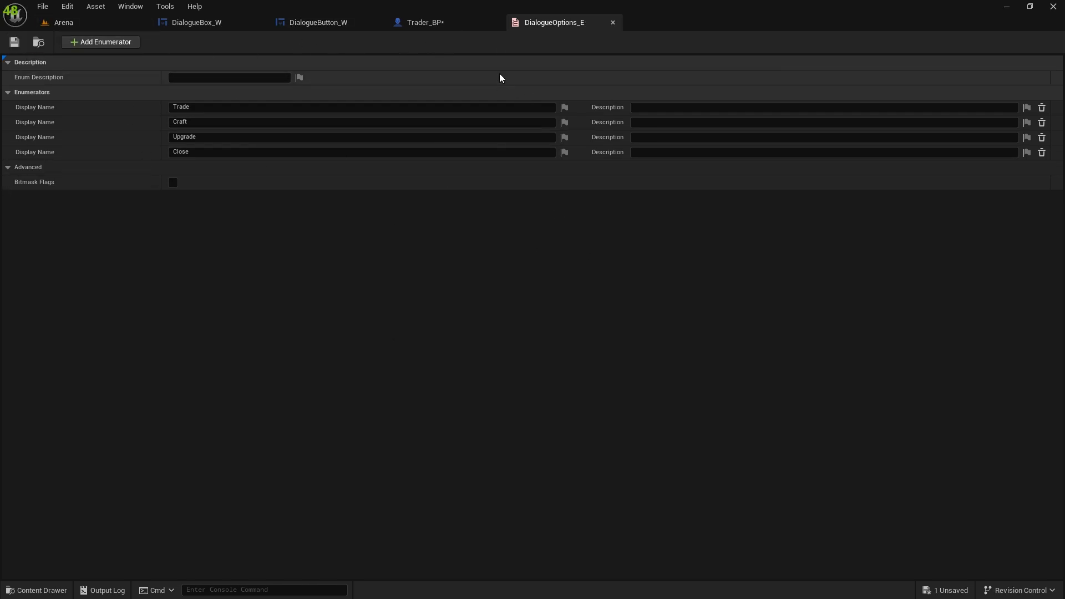
Add a variable named DialogueOptions to Trader_BP with the DialogueOptions_E enumeration as its type
click(431, 23)
right_drag(337, 211, 614, 269)
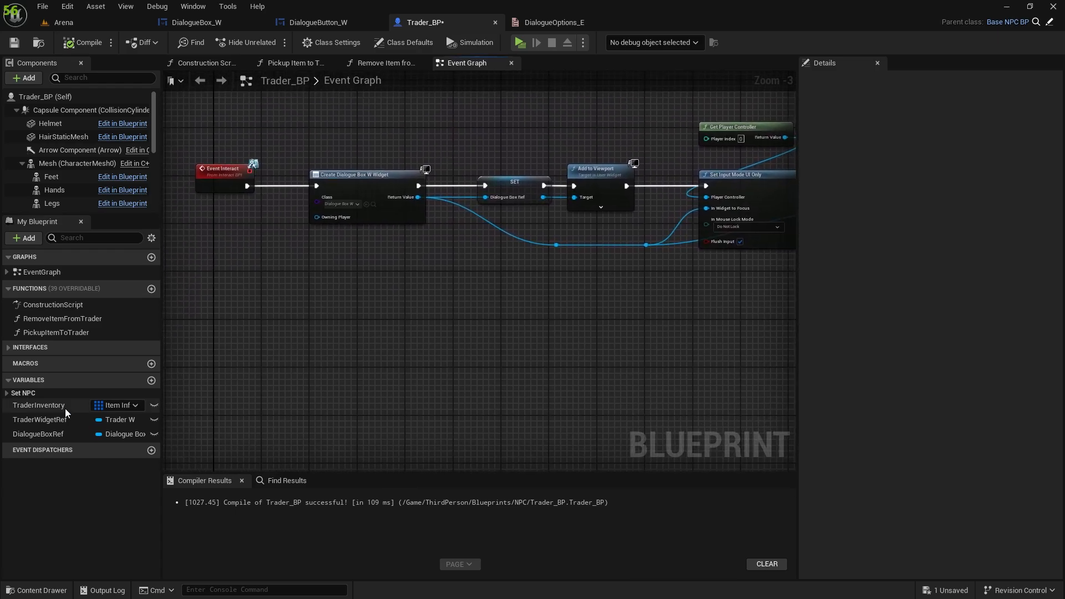
click(150, 380)
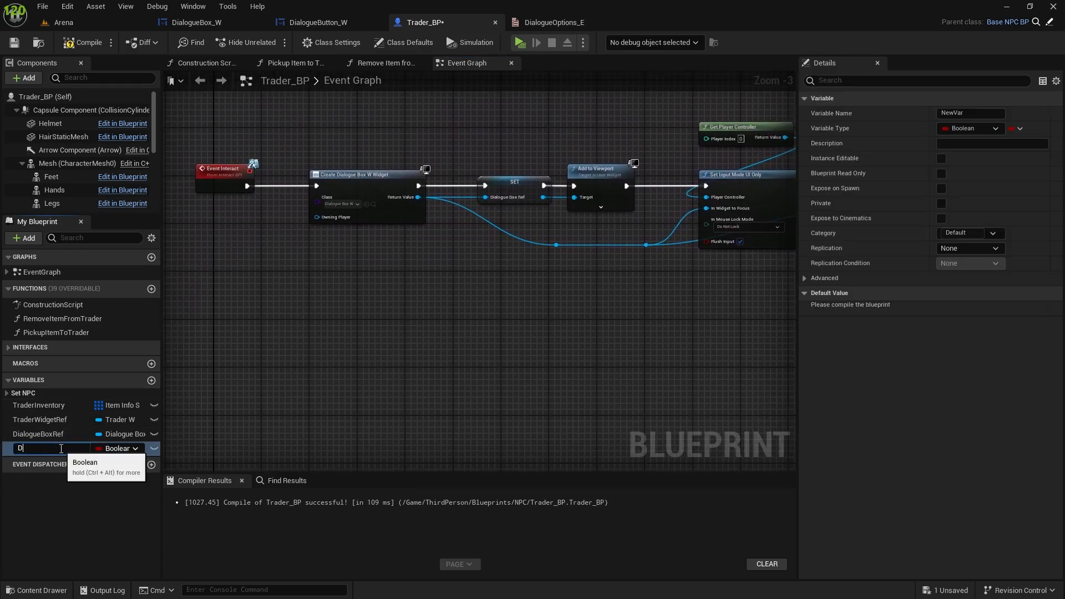
click(115, 448)
text(dialogu)
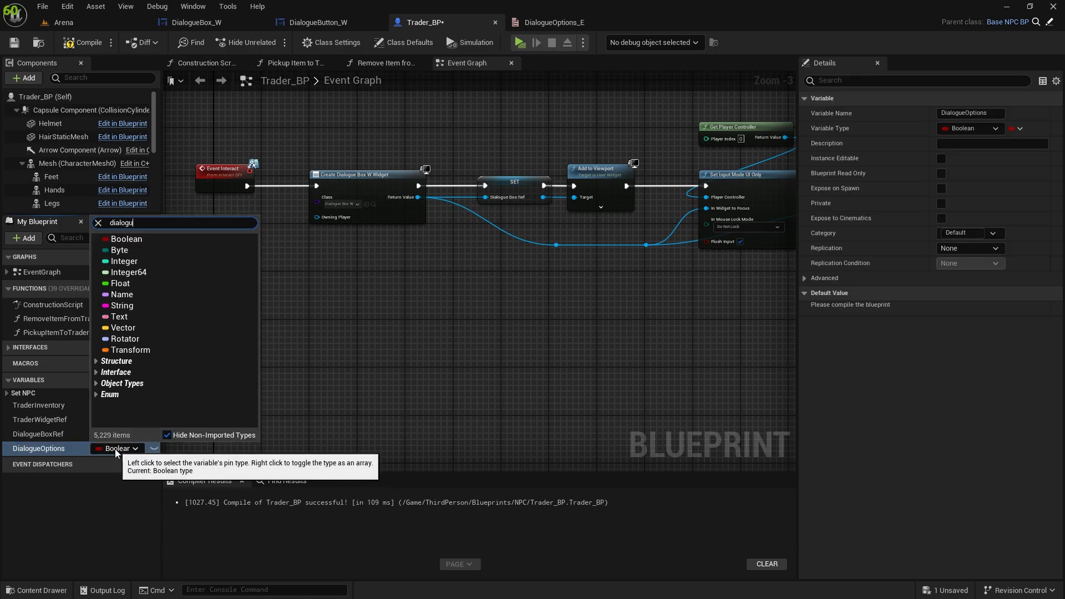
text(e)
click(132, 337)
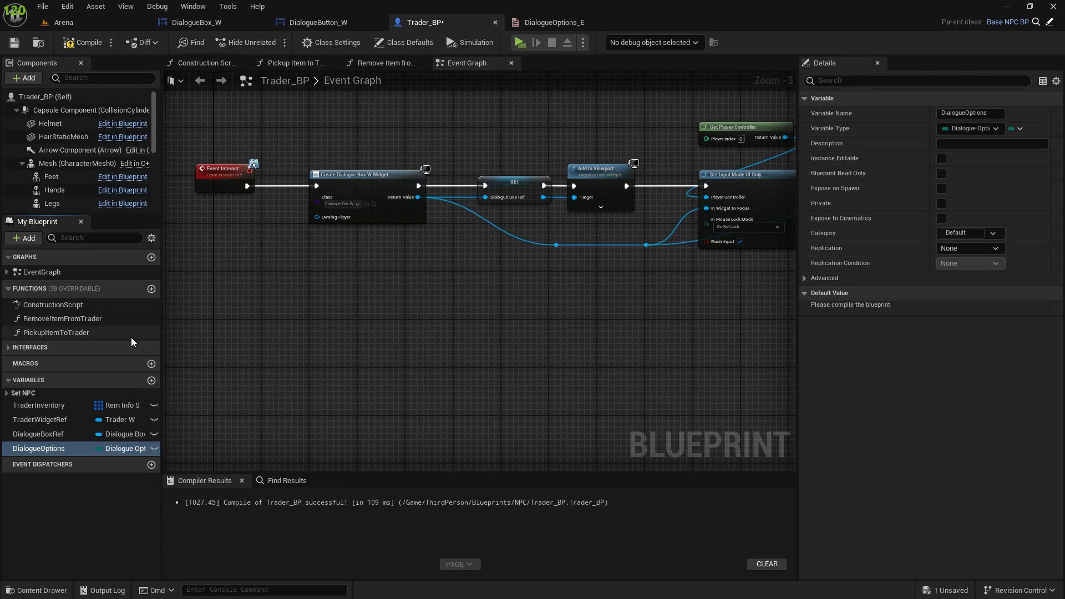
Make the DialogueOptions variable an instance-editable array, and compile and save Trader_BP
click(1017, 129)
click(1010, 162)
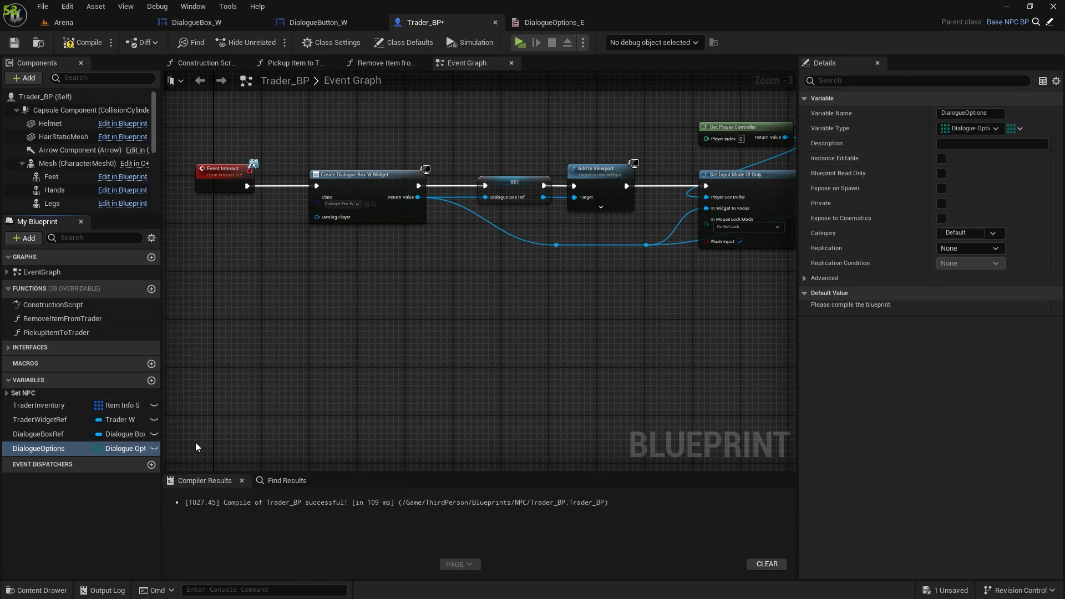
click(154, 448)
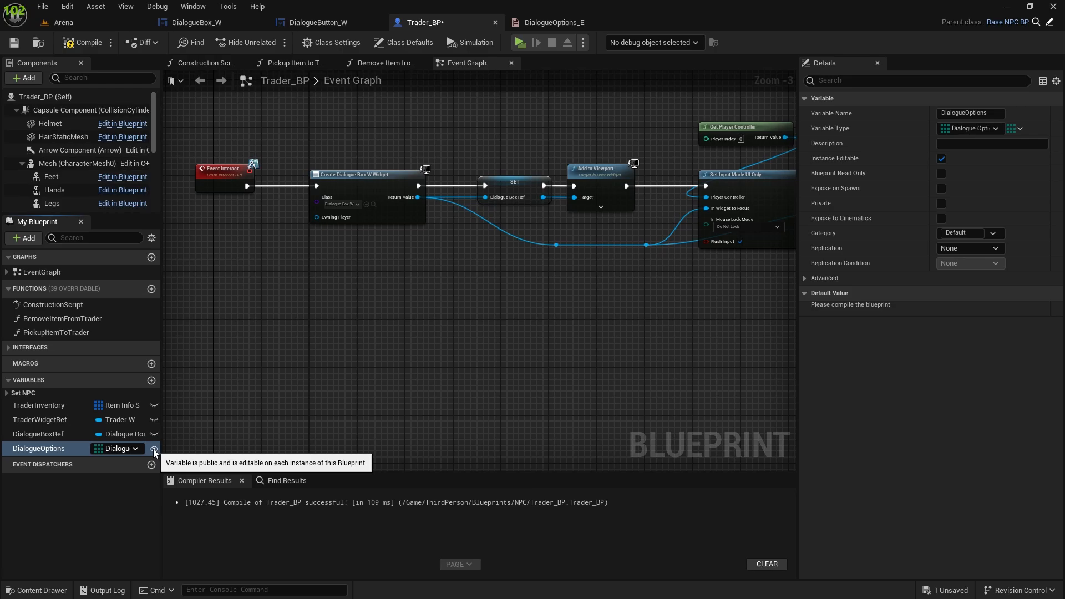
click(82, 42)
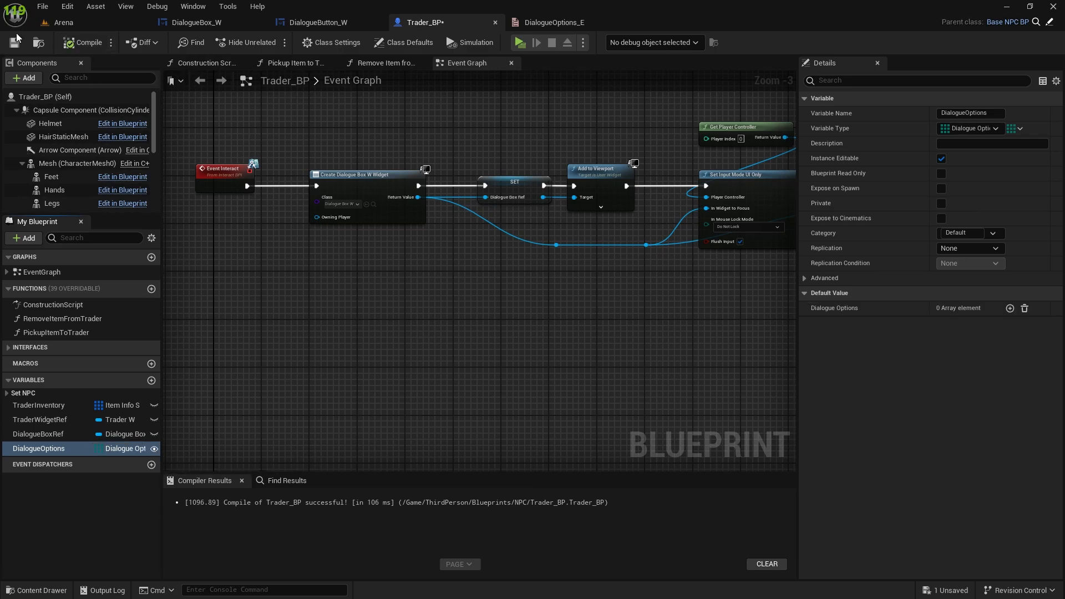
click(17, 46)
Add a For Each Loop over a DialogueOptions getter and run it after the Show Mouse Cursor setter
right_drag(419, 204, 145, 203)
right_drag(690, 264, 348, 379)
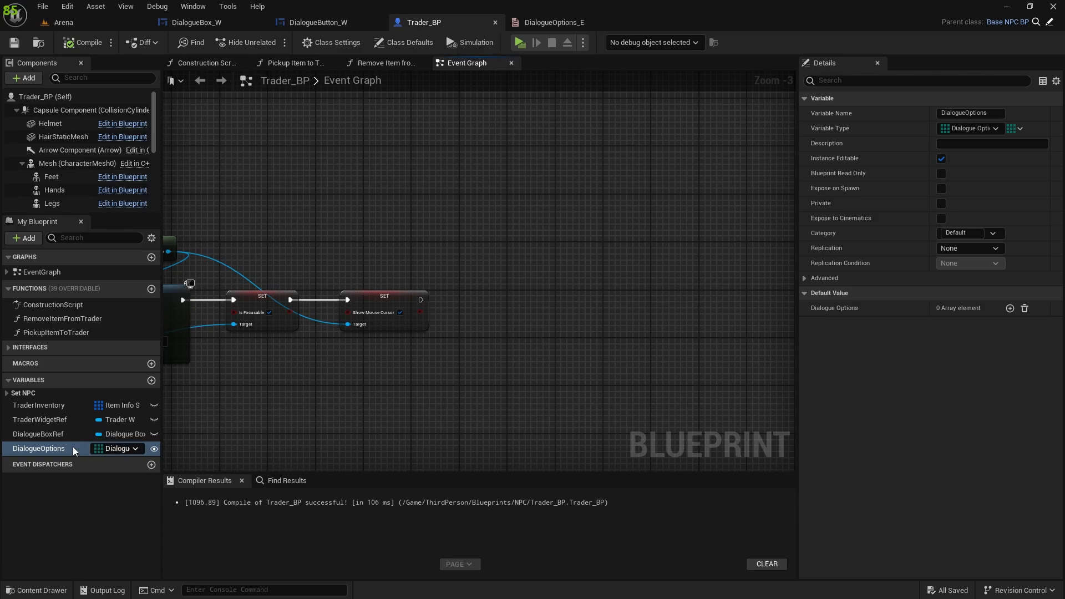
drag(73, 447, 515, 265)
click(464, 244)
text(for)
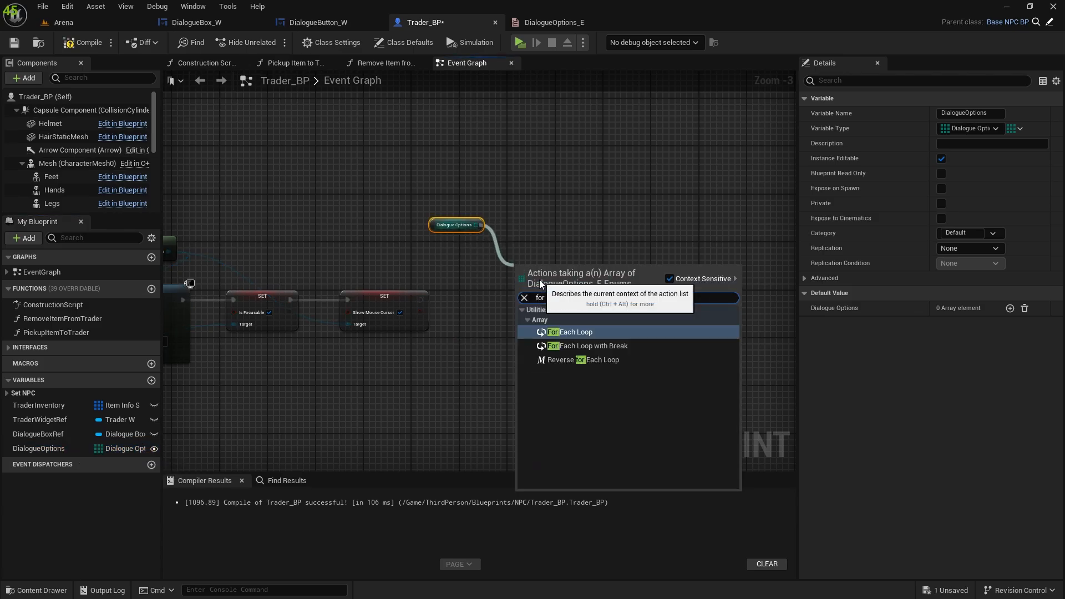
click(555, 333)
drag(547, 278, 530, 314)
drag(423, 299, 507, 313)
Add a Create Widget node to the For Each Loop's Loop Body with DialogueButton_W as its class
drag(509, 312, 631, 301)
text(create)
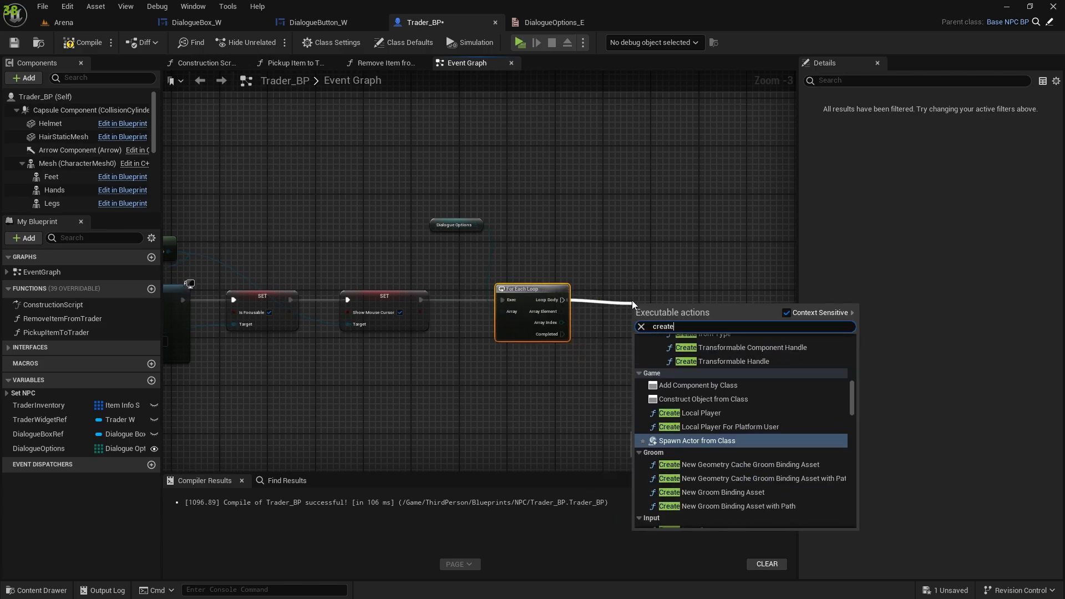
text( wi)
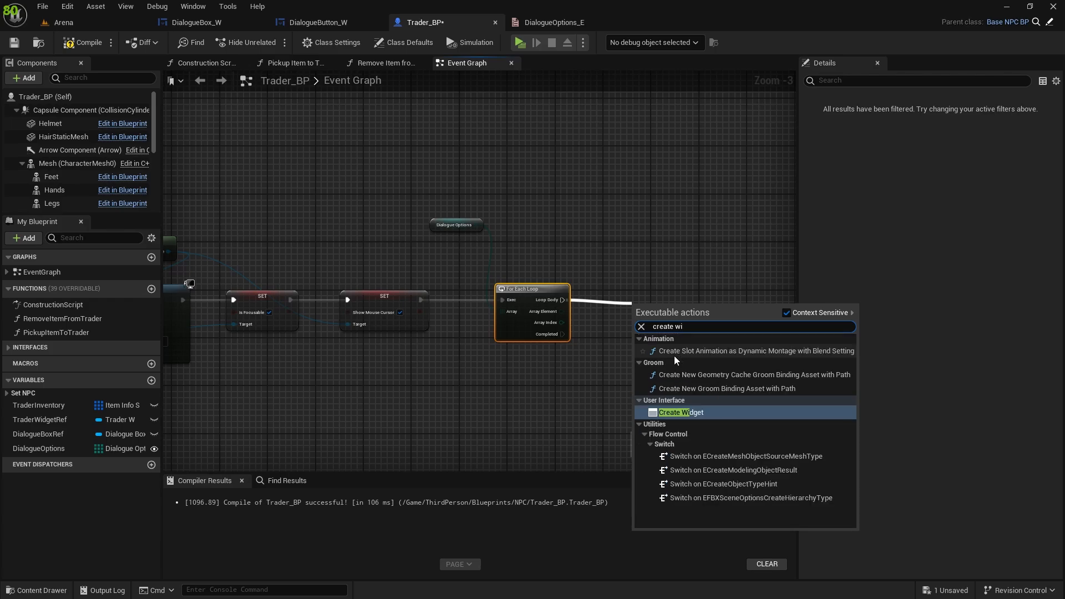
text(dget)
key(Return)
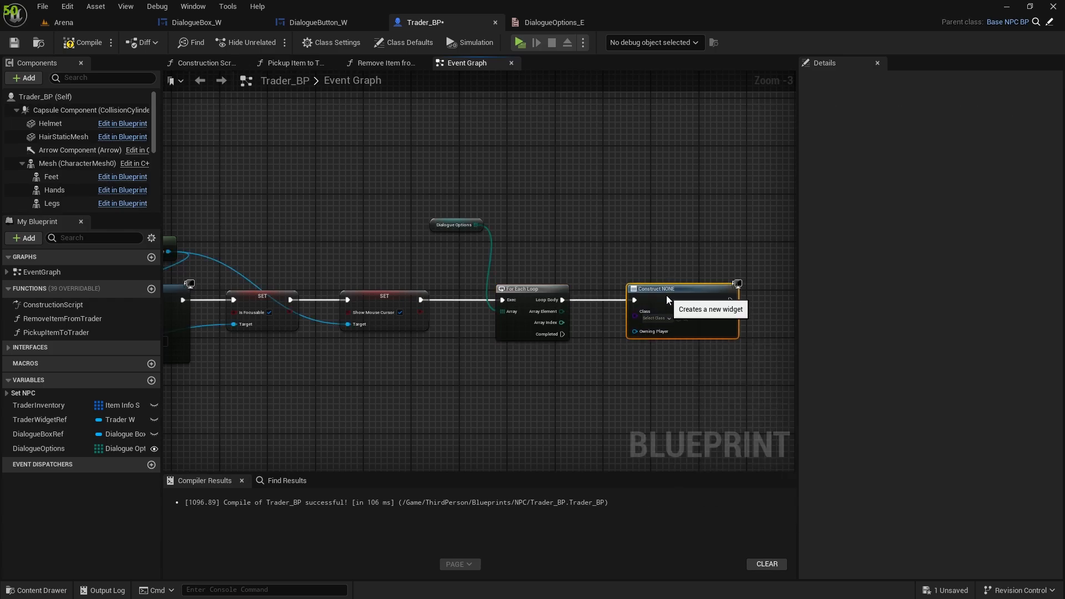
scroll(667, 295, up, 3)
click(579, 247)
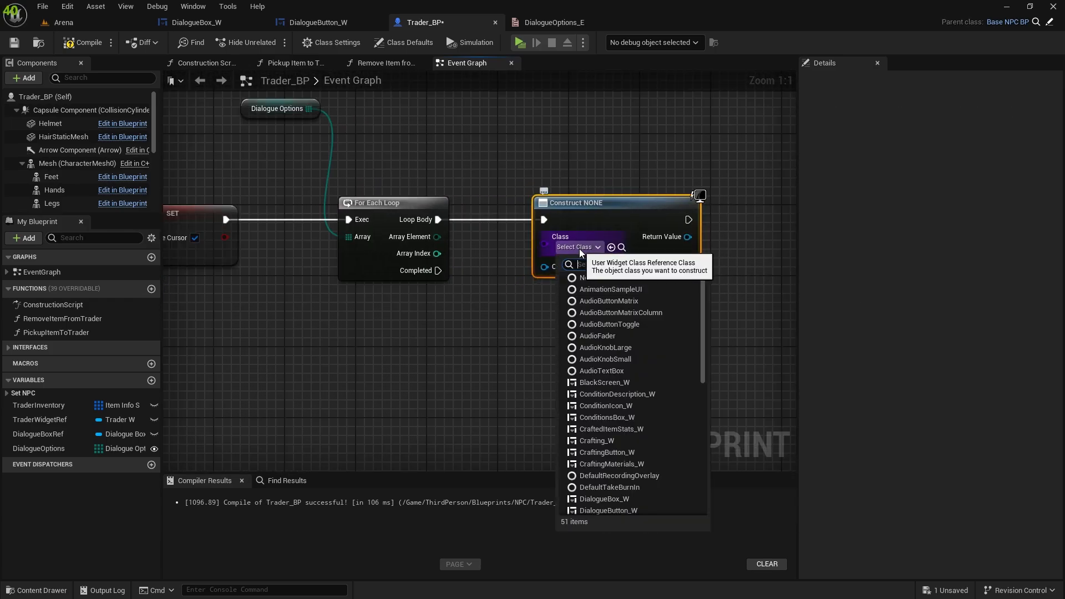
text(dia)
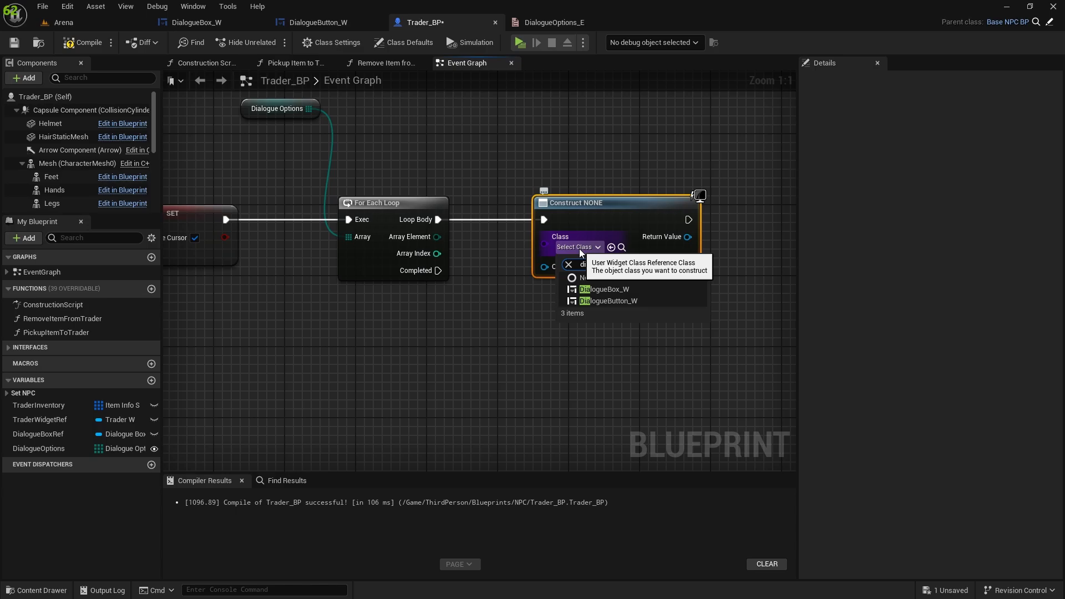
click(591, 301)
right_drag(635, 345, 527, 358)
scroll(535, 357, down, 1)
right_drag(383, 344, 420, 245)
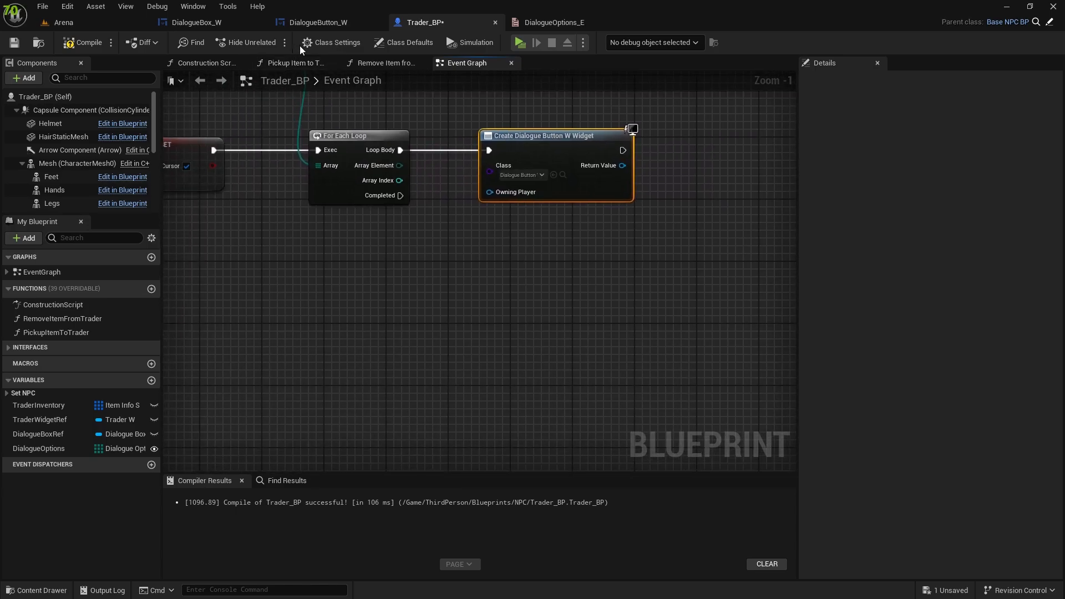
In DialogueBox_W, rename the scroll box to DialogueScrollBox, expose it as a variable, and compile and save the widget
click(301, 23)
click(195, 22)
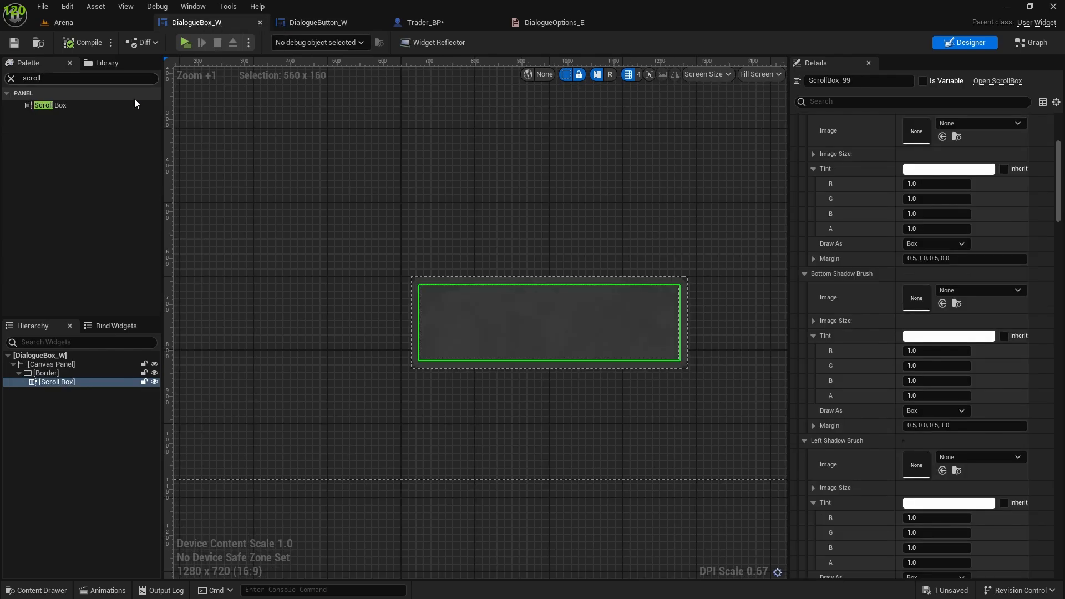
click(59, 382)
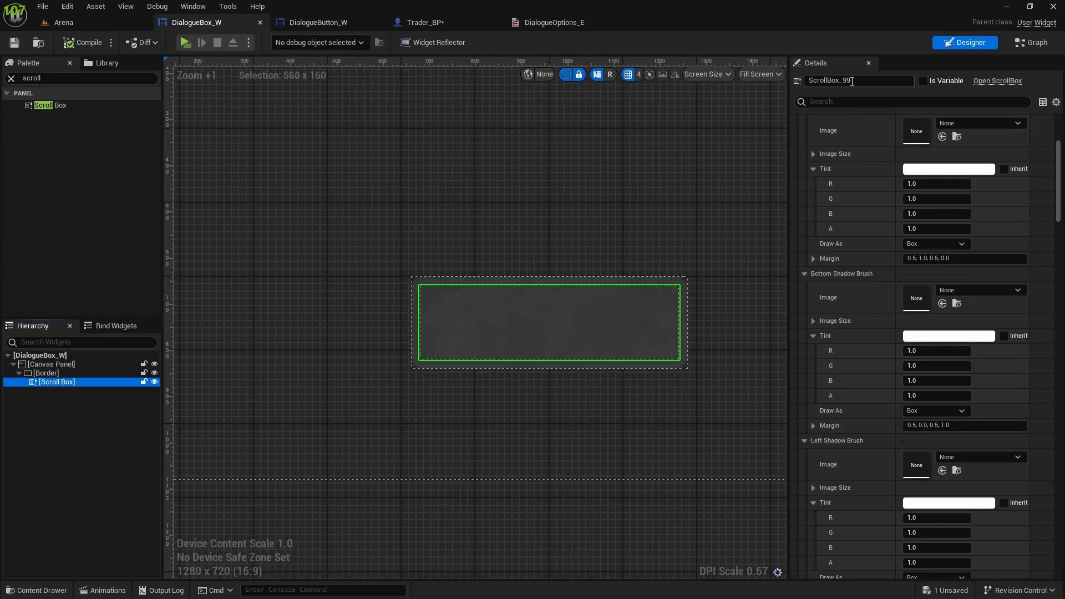
drag(852, 82, 844, 80)
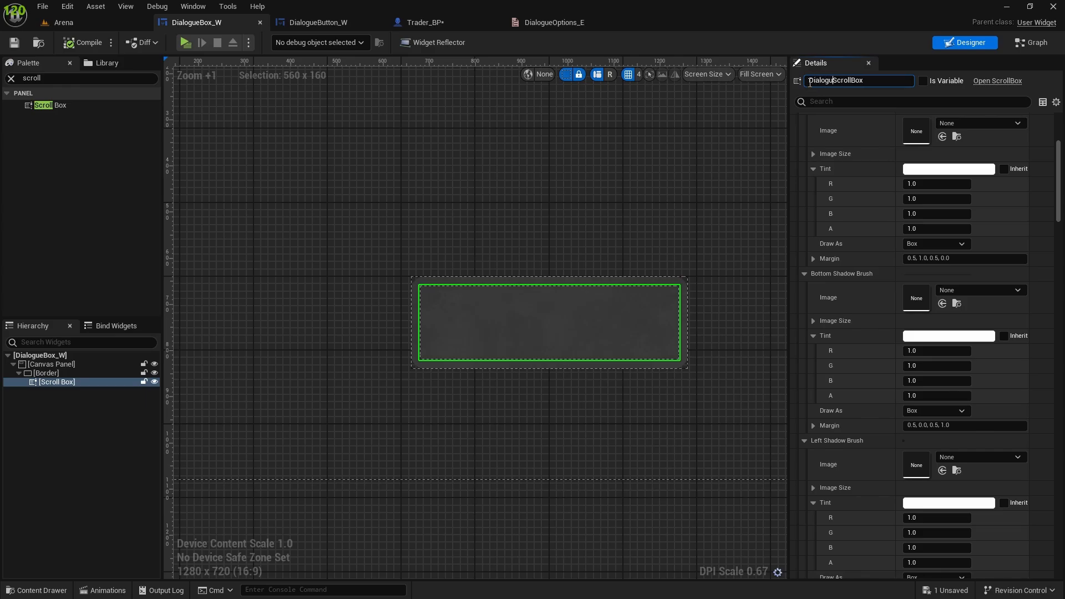
click(932, 80)
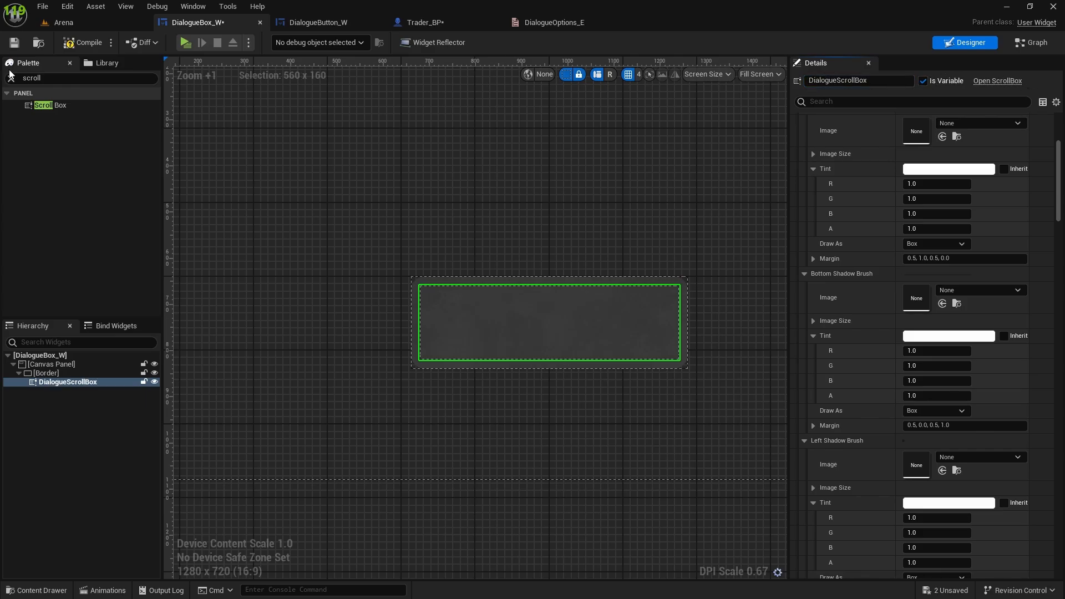
click(84, 43)
click(20, 44)
Return to Trader_BP's event graph at the Create Dialogue Button W Widget node
click(435, 23)
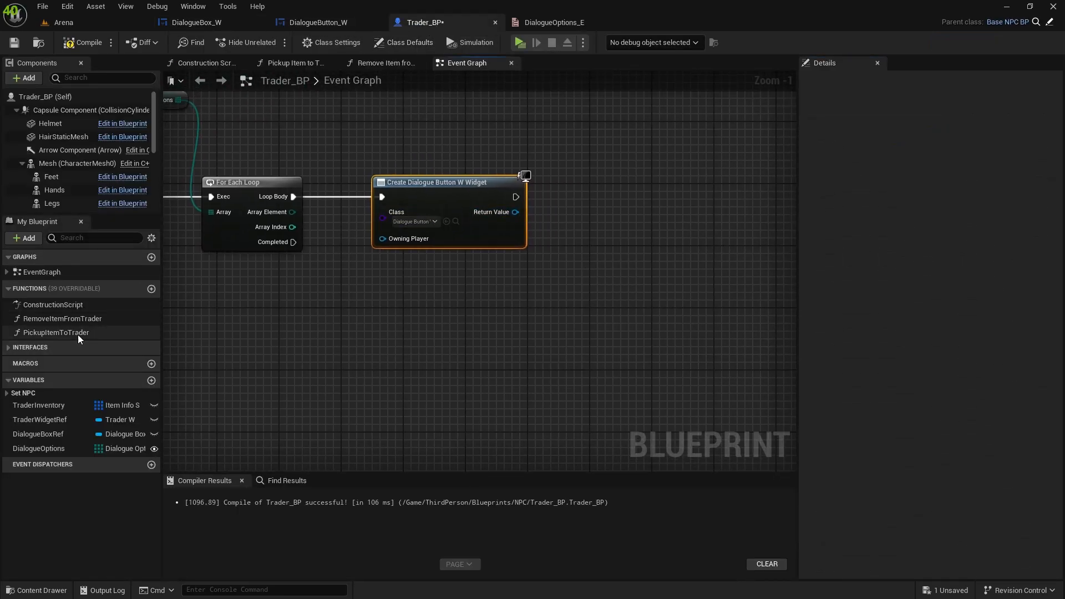
right_drag(288, 269, 1059, 275)
right_drag(214, 237, 418, 239)
right_drag(777, 183, 166, 280)
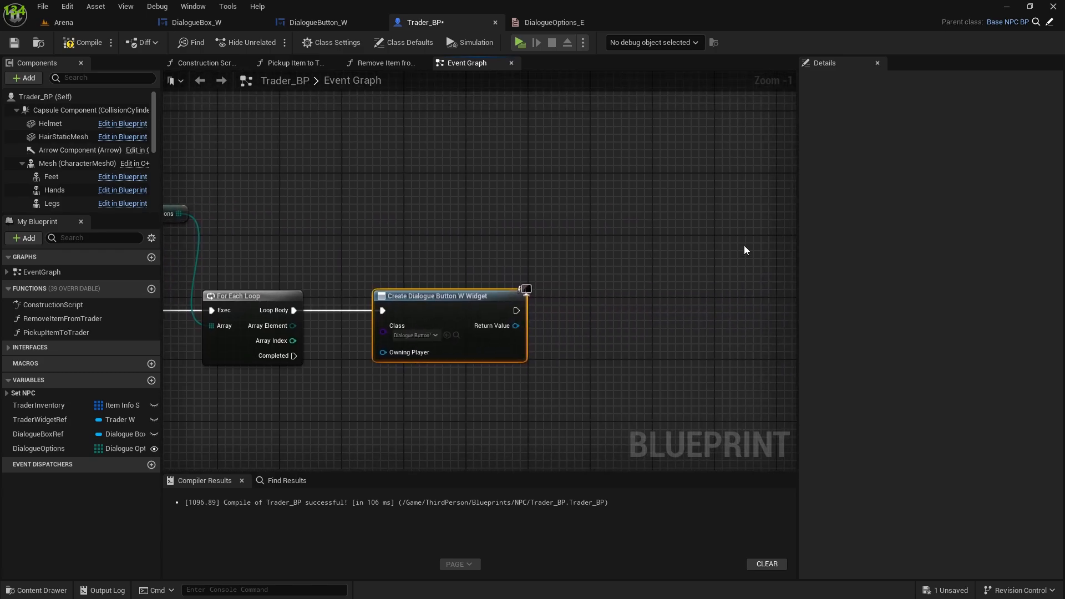
Place a Dialogue Box Ref getter above the Create Dialogue Button W Widget node and get its DialogueScrollBox
right_drag(638, 226, 597, 217)
drag(41, 438, 583, 217)
click(493, 217)
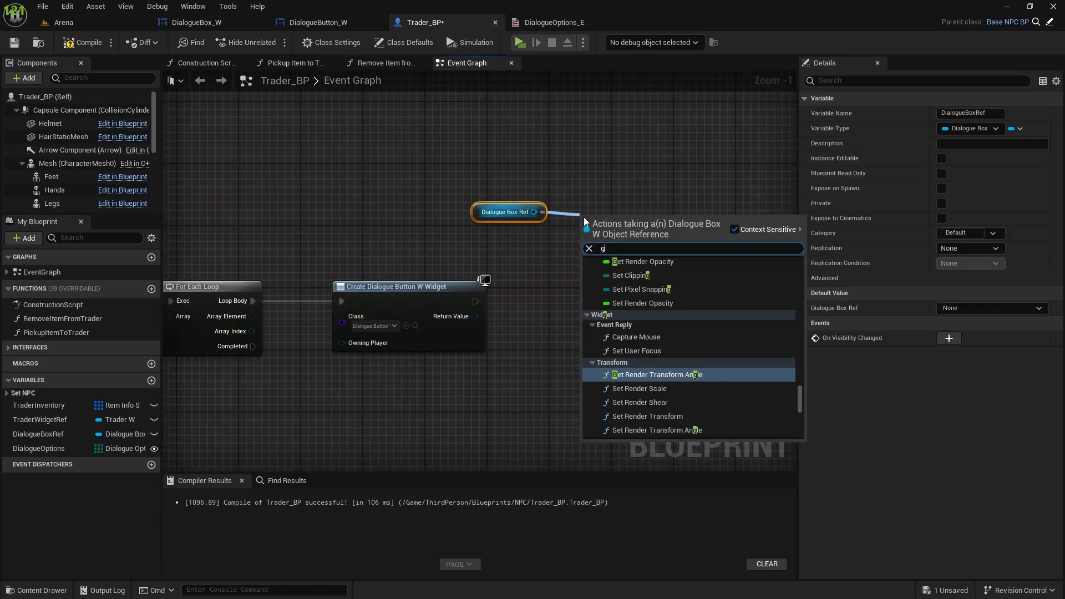
text(get scrol)
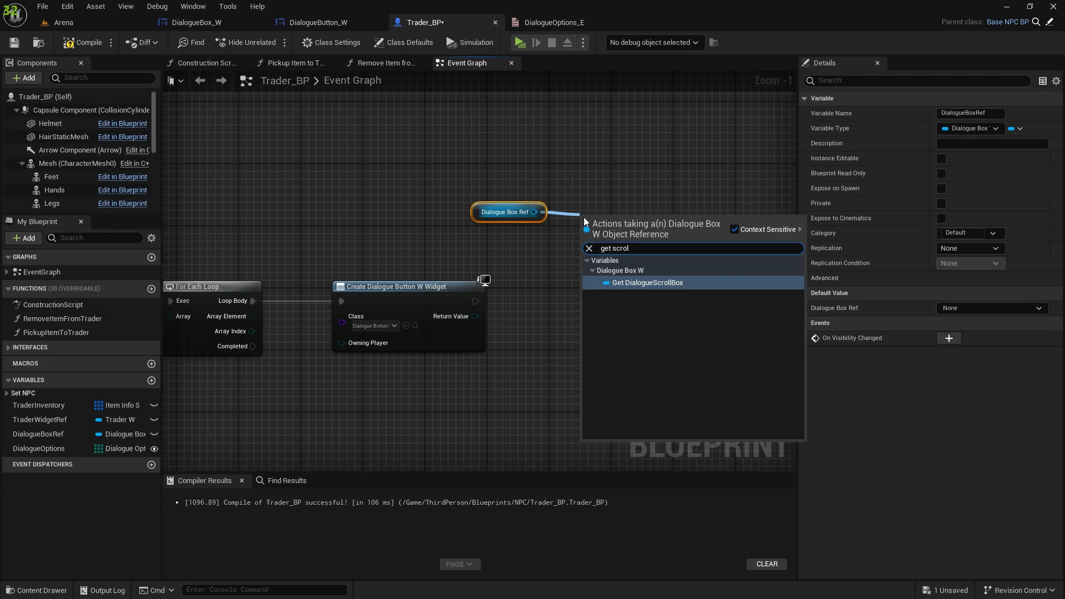
click(732, 284)
Create an Add Child node targeting the Dialogue Scroll Box reference
drag(657, 212, 647, 274)
text(add)
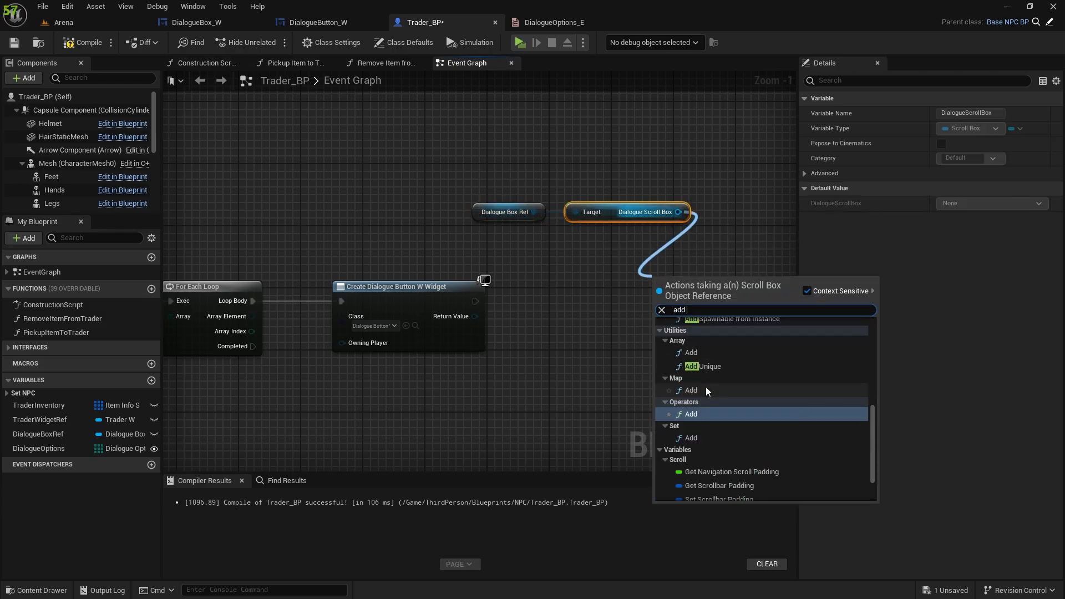
text( child)
click(706, 370)
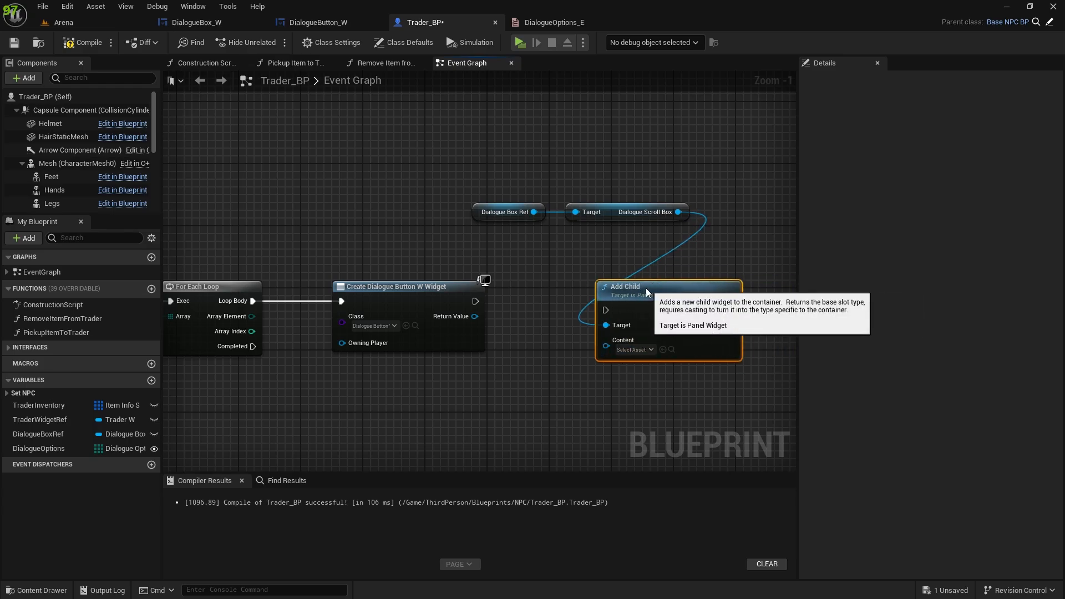
Wire the Create Dialogue Button W Widget node's execution output to Add Child and its Return Value to Content, aligning both nodes
drag(687, 291, 627, 299)
drag(468, 302, 484, 302)
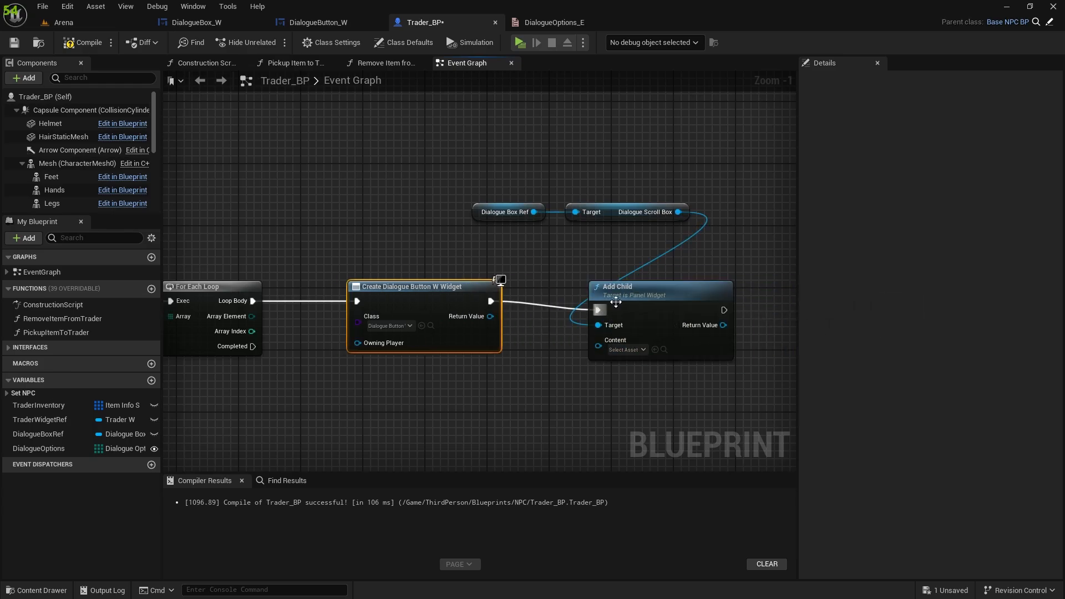
drag(641, 289, 641, 280)
drag(490, 316, 621, 340)
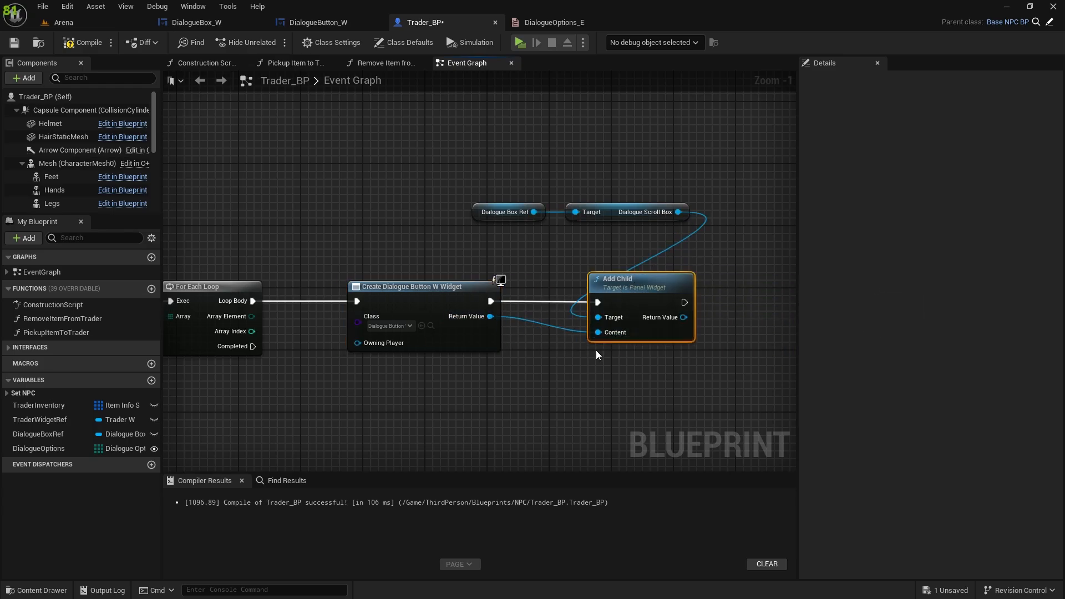
Compile and save the Trader_BP blueprint
scroll(591, 333, down, 4)
click(76, 43)
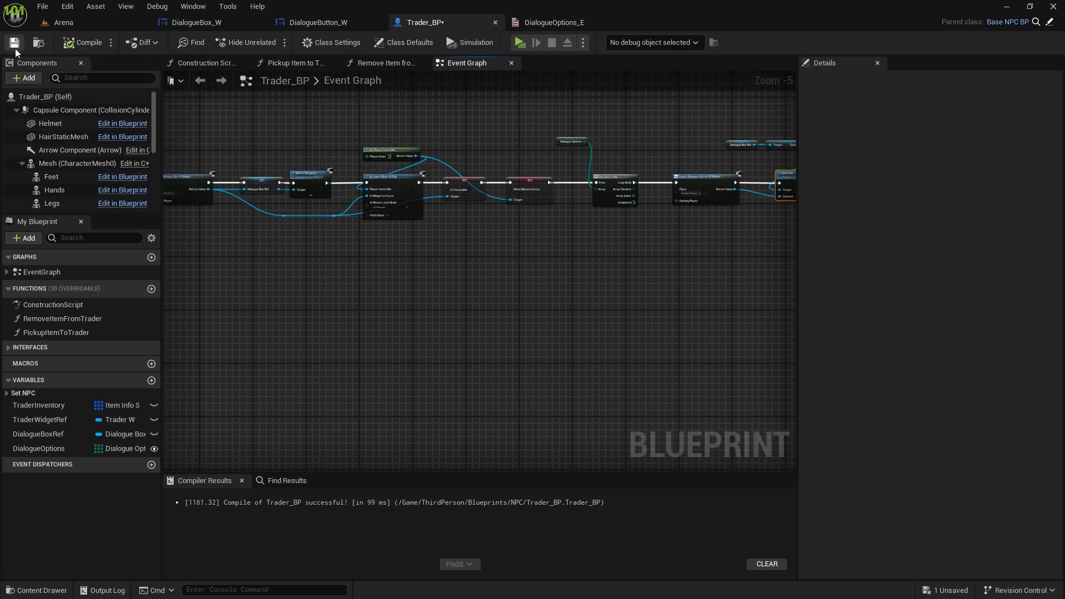
click(15, 44)
right_drag(177, 226, 130, 249)
right_drag(117, 211, 191, 203)
Select the trader character in the Arena level and add a first Dialogue Options element set to Trade
click(103, 22)
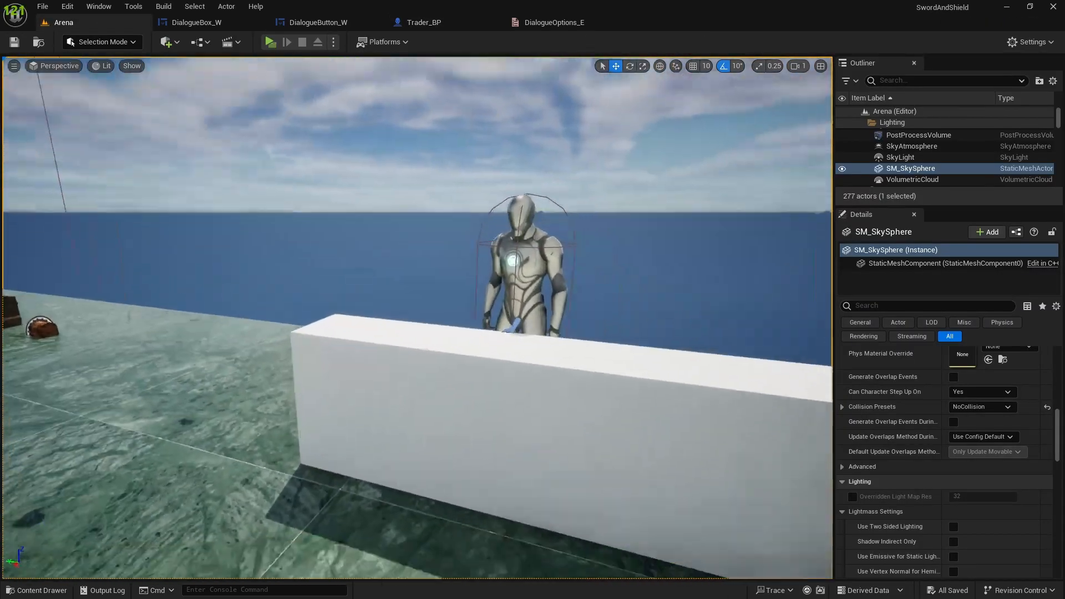
scroll(493, 281, down, 2)
click(493, 281)
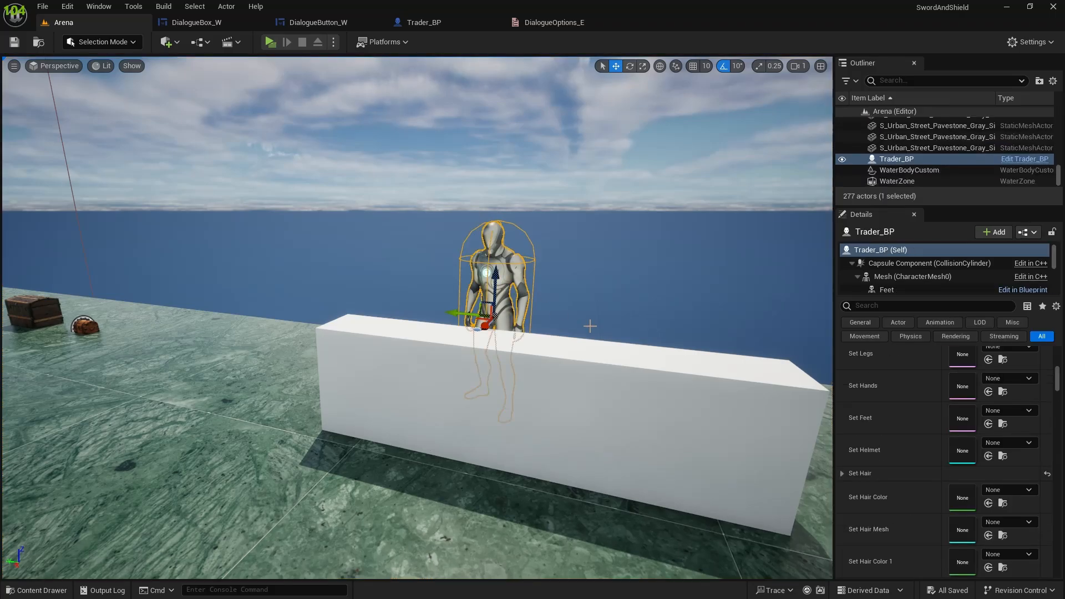
scroll(590, 326, down, 5)
scroll(971, 431, down, 4)
scroll(974, 431, up, 8)
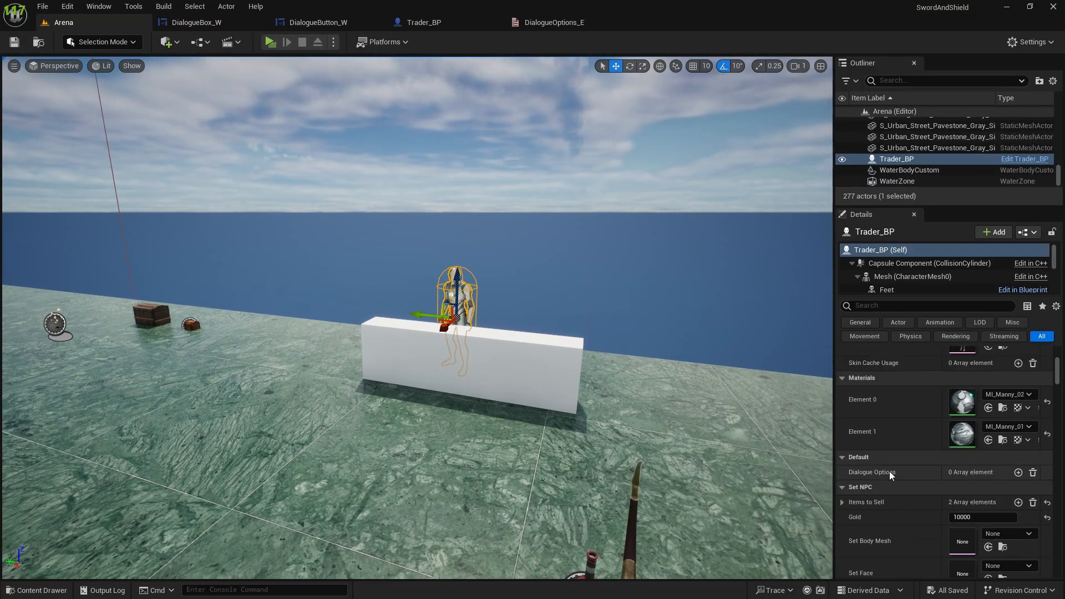
click(1017, 473)
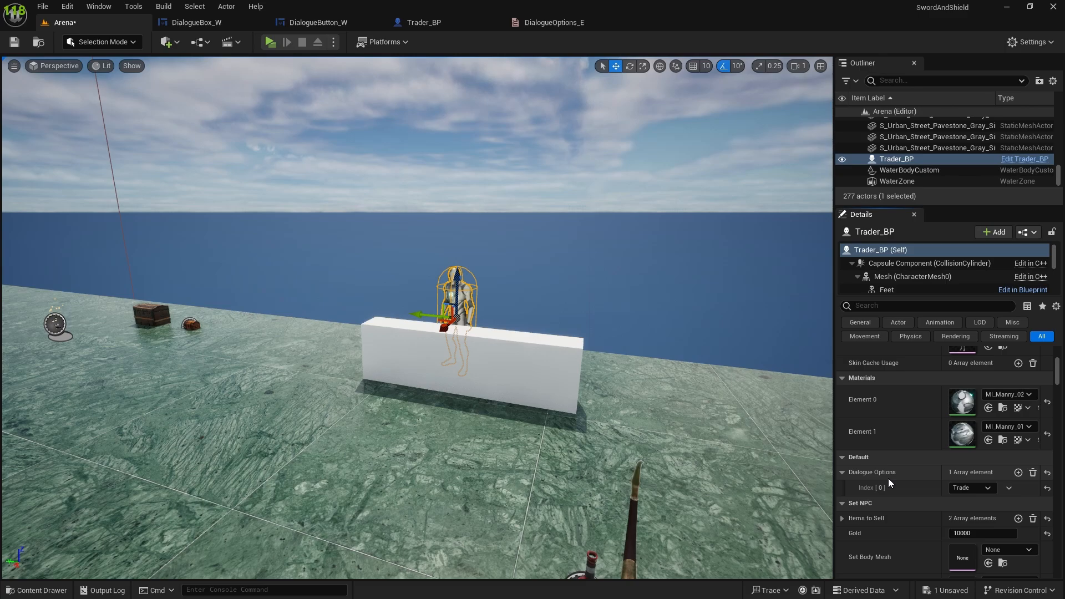
click(969, 488)
click(970, 488)
Add three more Dialogue Options elements to the trader, set to Craft, Upgrade and Close
click(1017, 473)
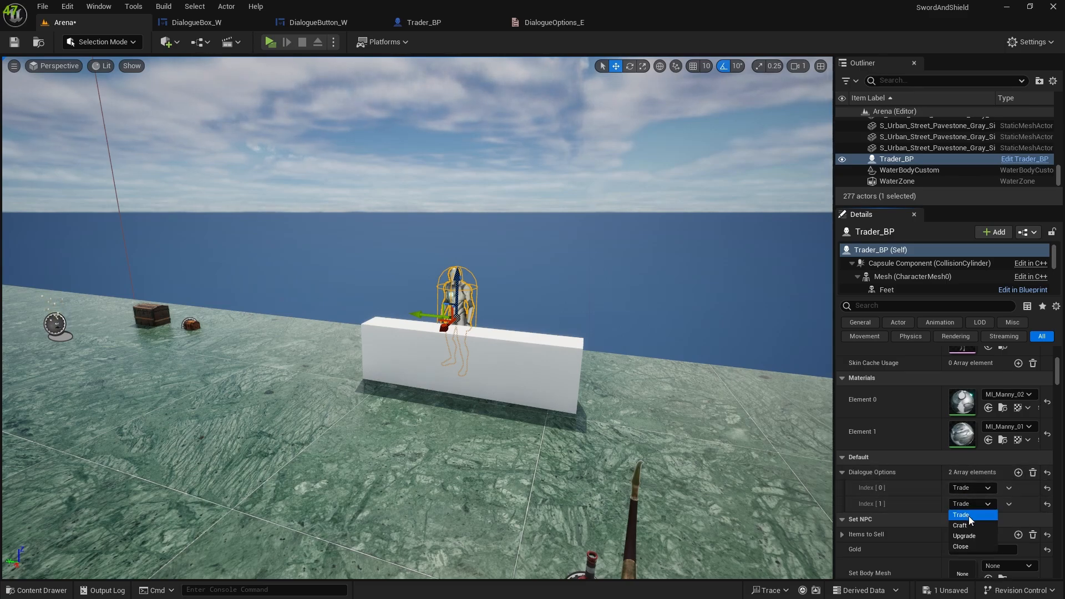
click(969, 522)
click(1018, 472)
click(960, 523)
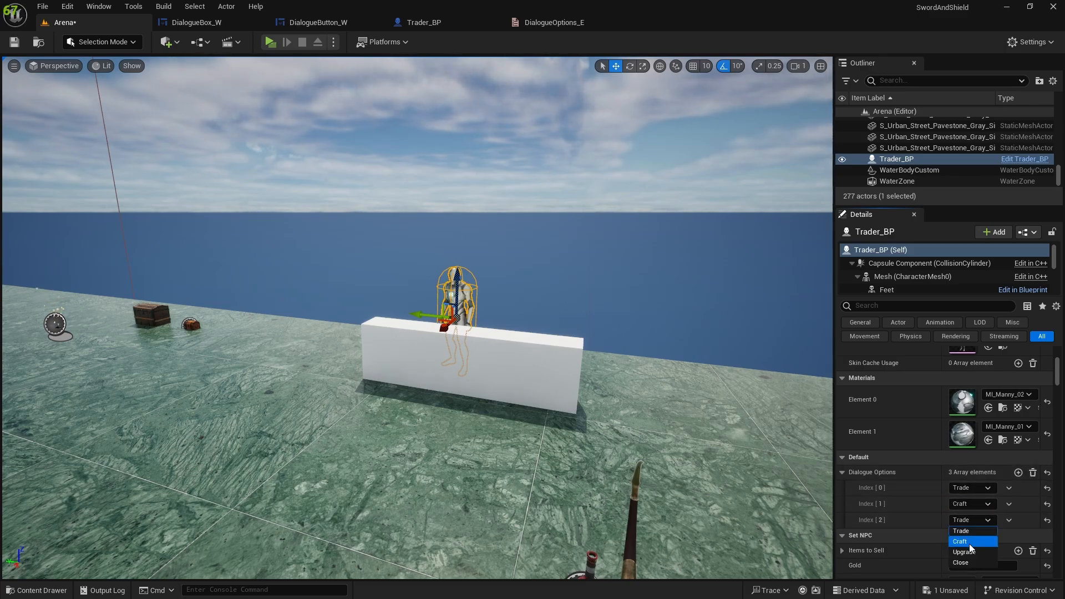
click(971, 554)
click(1018, 472)
click(970, 536)
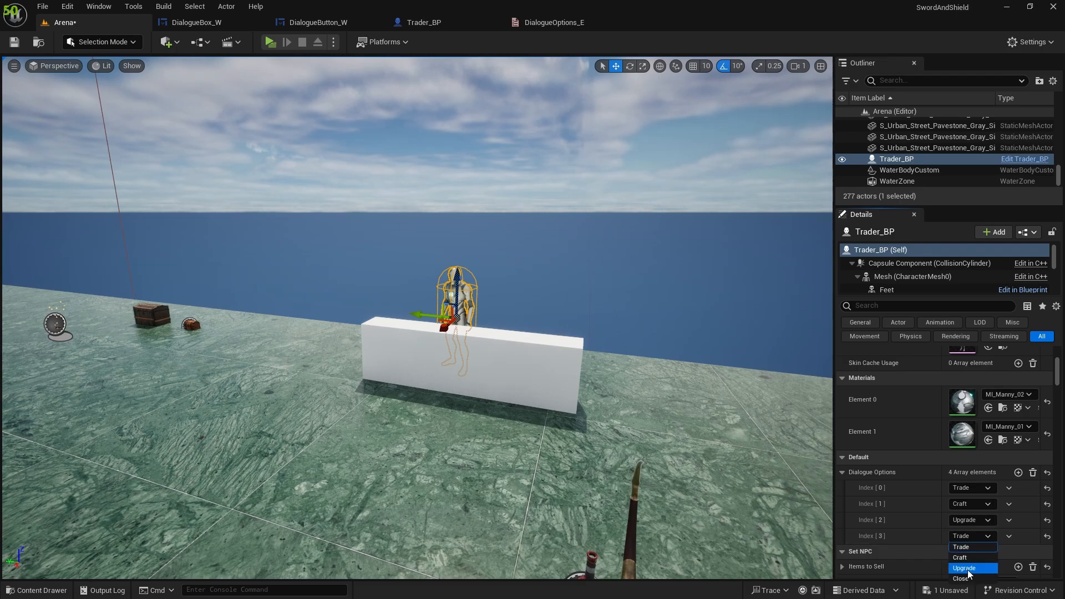
click(970, 579)
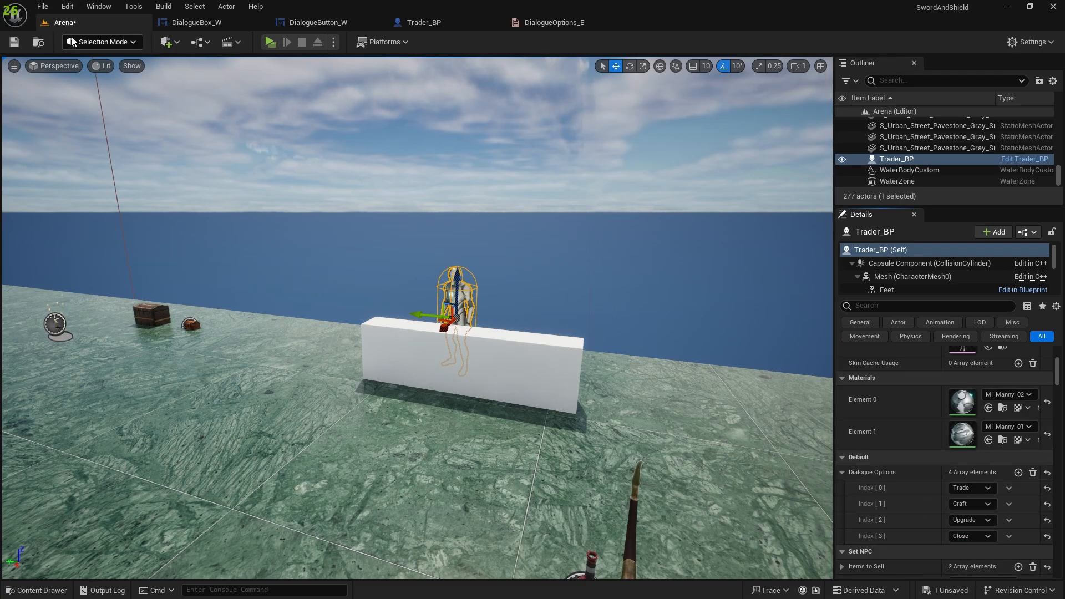
Open the Trader_W event graph and locate the Close Trader Widget node reported in the compiler results
right_drag(326, 142, 360, 131)
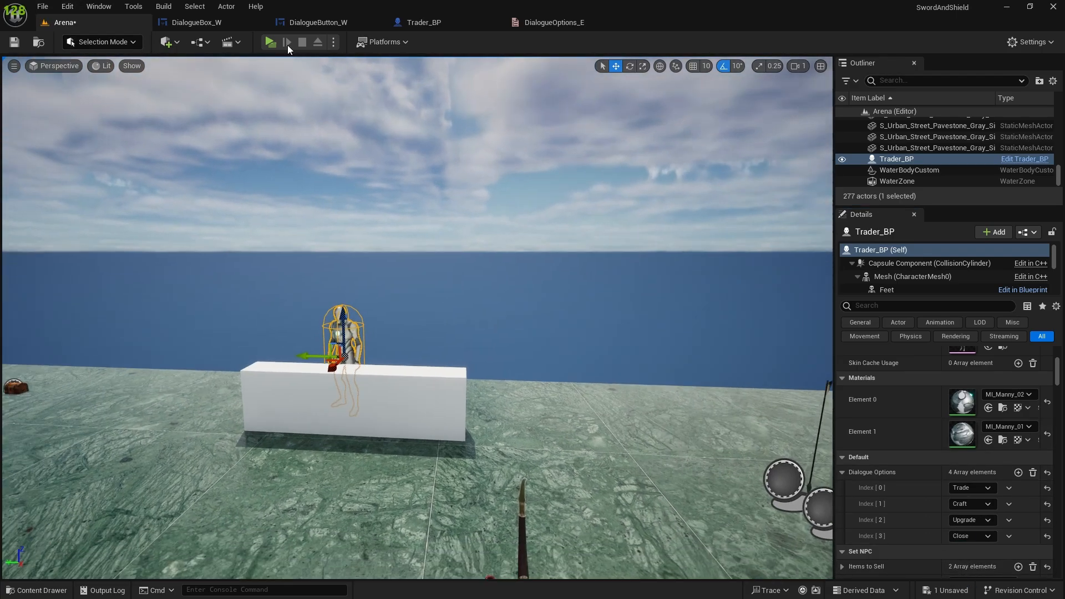
click(405, 305)
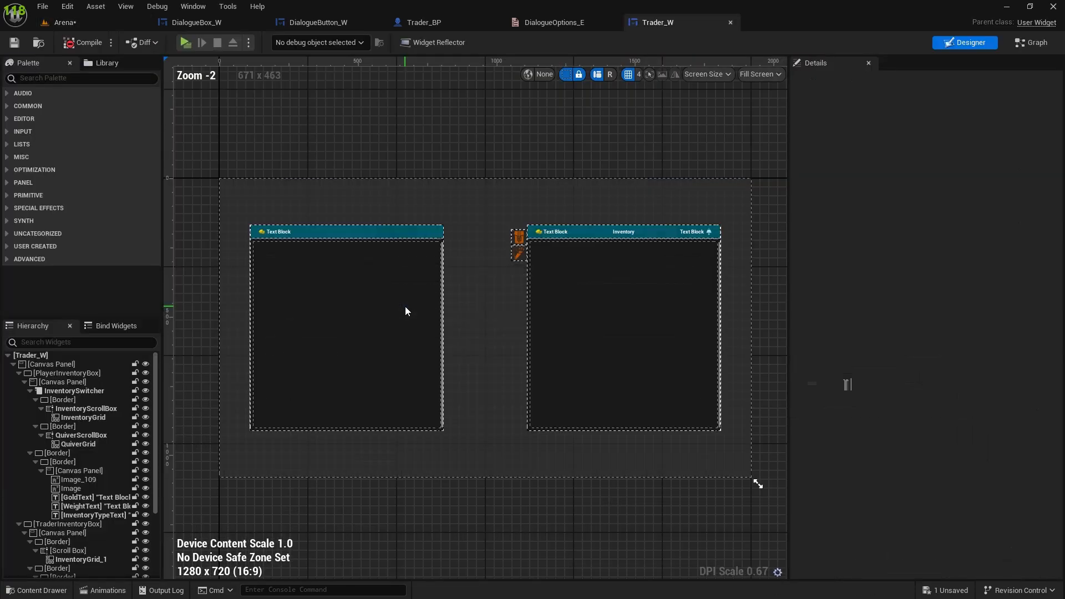
click(1030, 43)
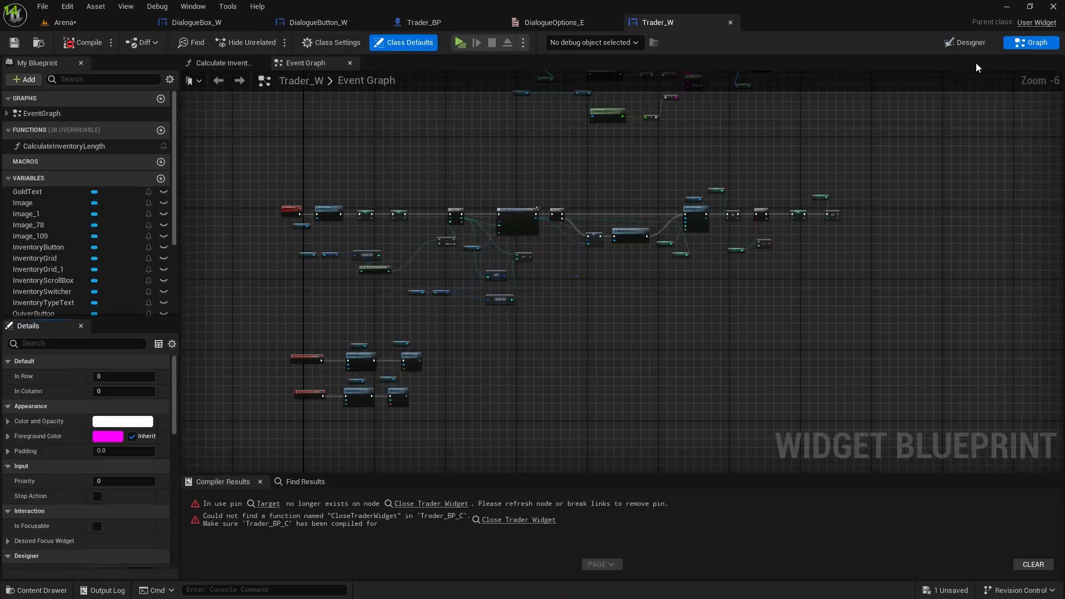
mouse_move(437, 227)
right_down()
mouse_move(451, 149)
mouse_move(422, 216)
right_up()
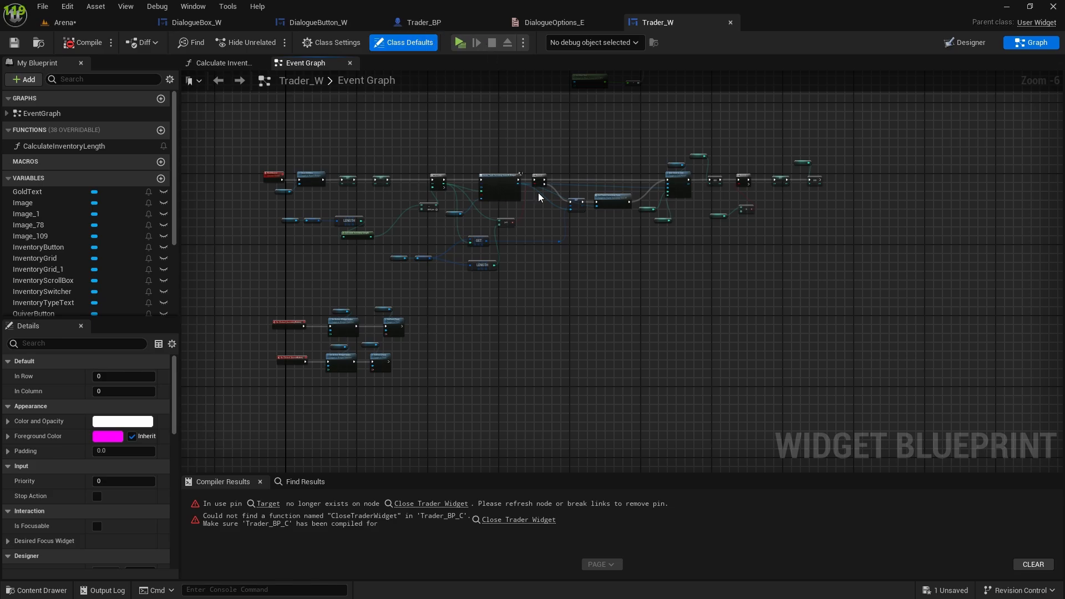
click(426, 508)
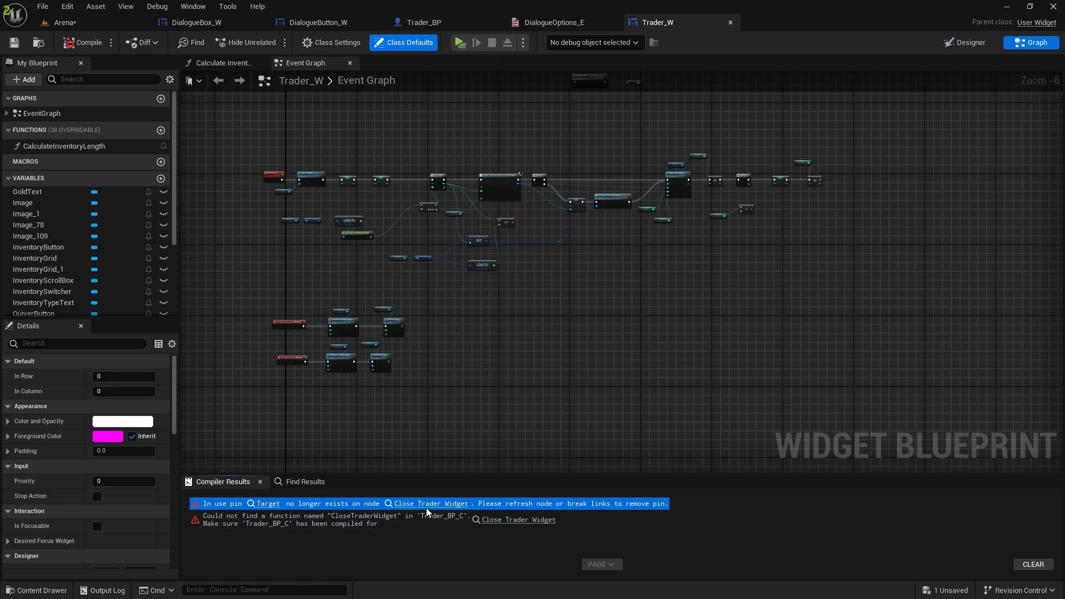
click(417, 506)
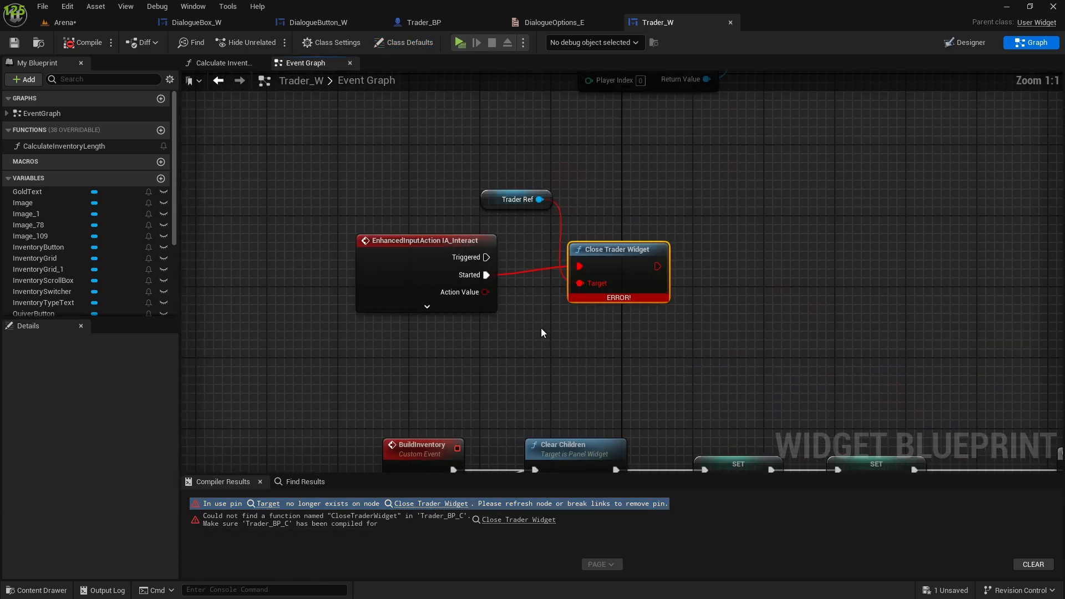
Disconnect and delete the Close Trader Widget node beside the IA_Interact event, and compile and save Trader_W
alt+click(537, 271)
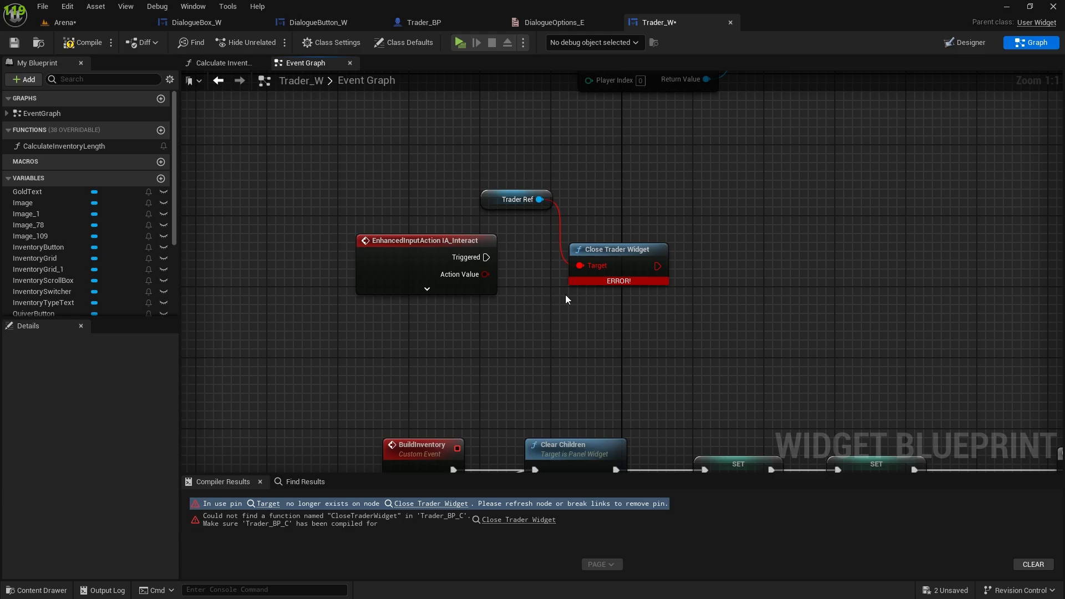
drag(533, 305, 655, 243)
key(Delete)
click(83, 42)
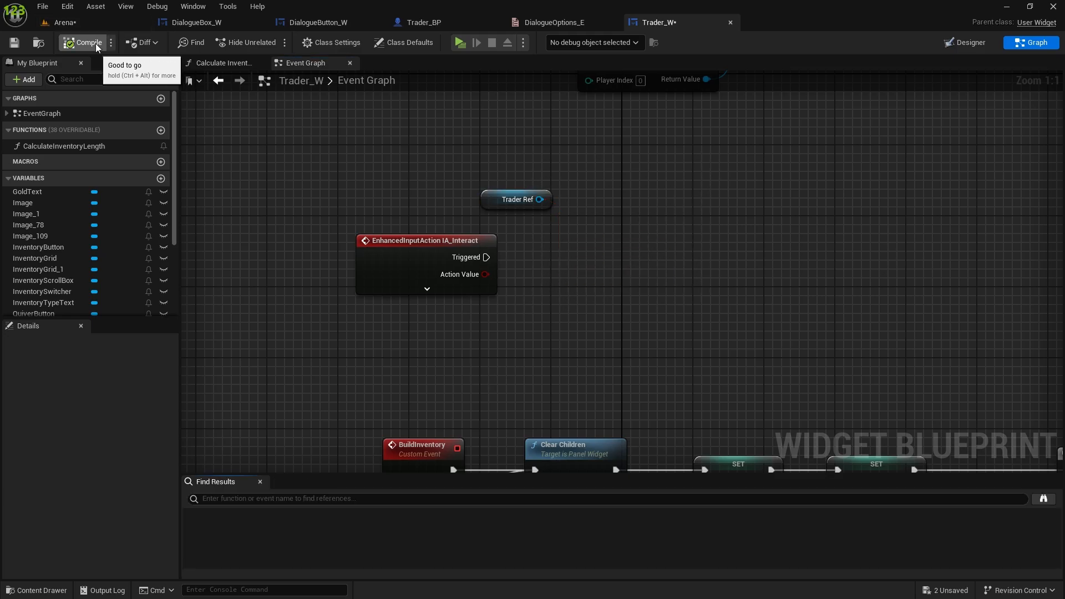
click(14, 42)
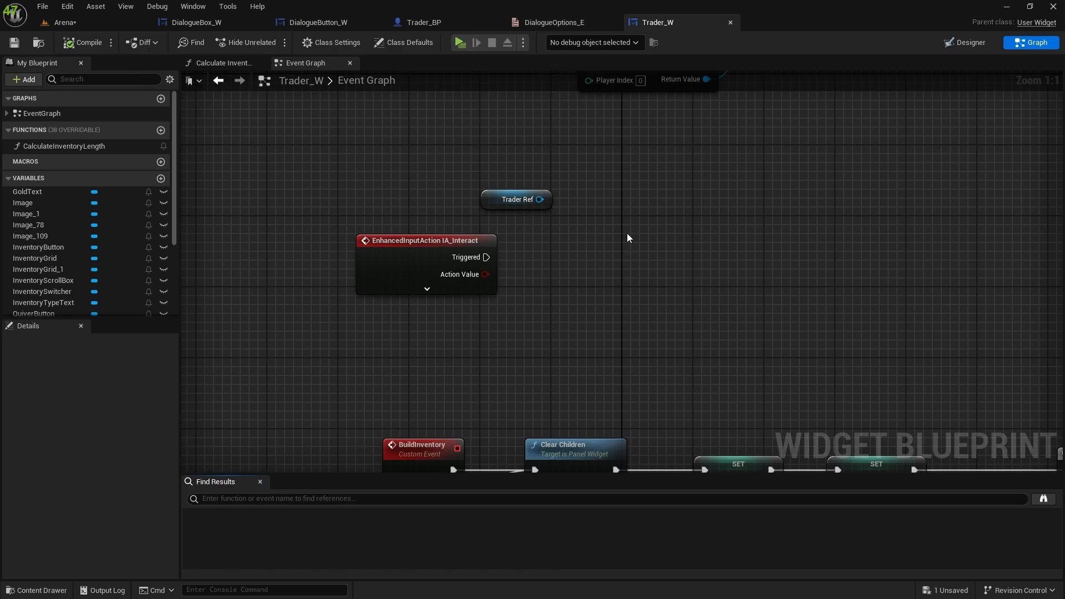
Play-test the Arena level by walking up to the trader and interacting to view the dialogue box, and end the session
click(423, 22)
click(321, 22)
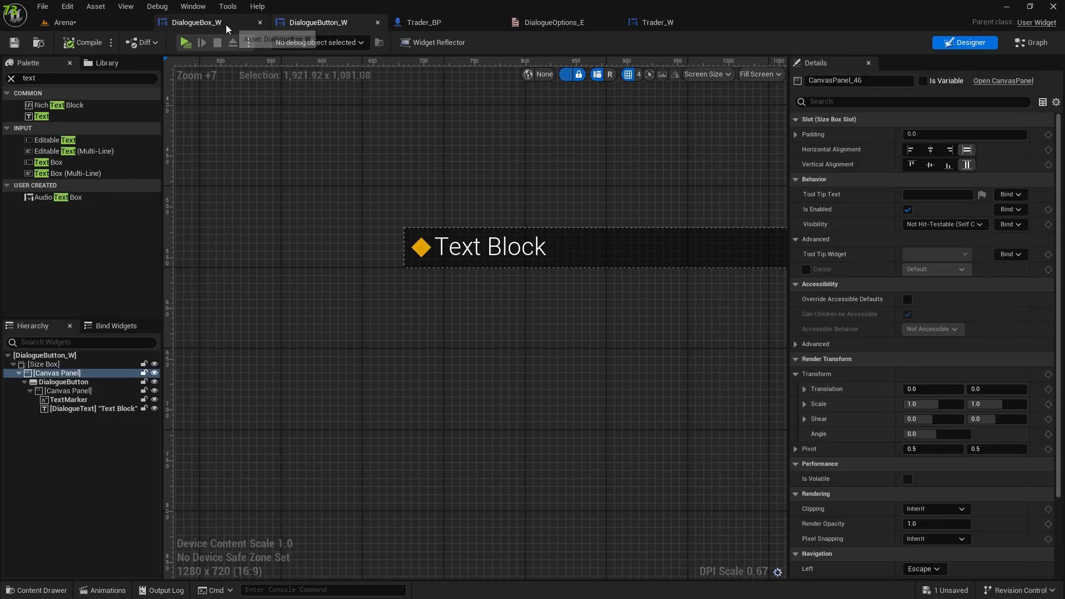
click(62, 22)
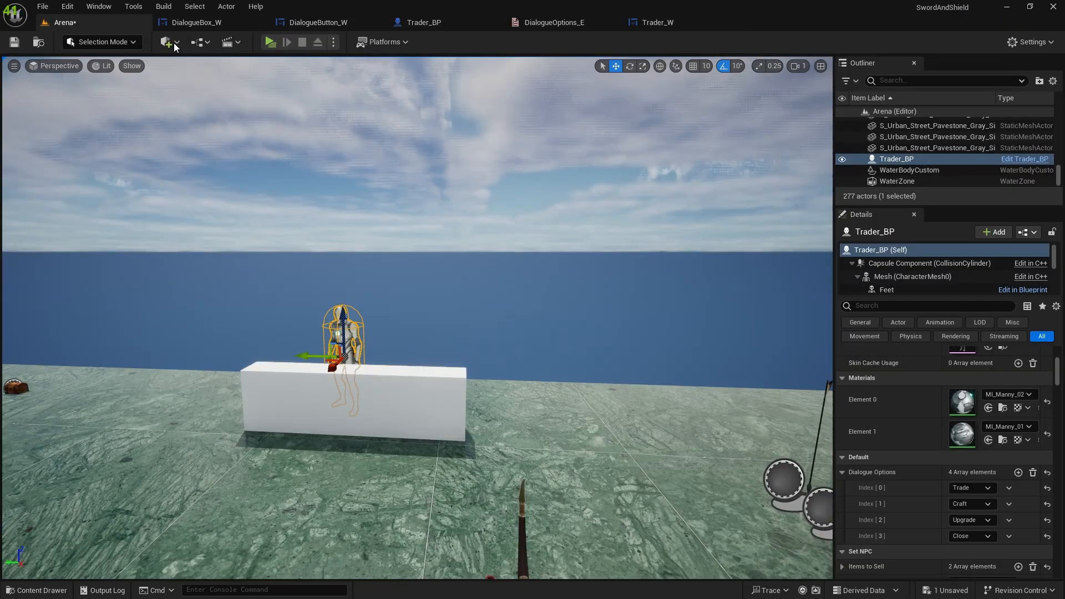
click(270, 43)
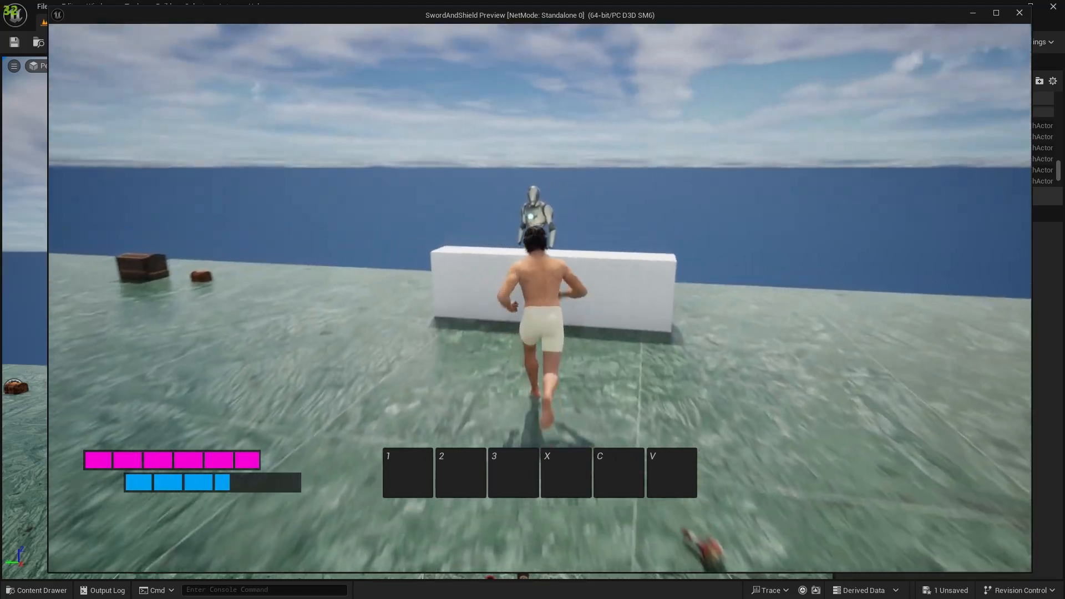
key(w)
key(e)
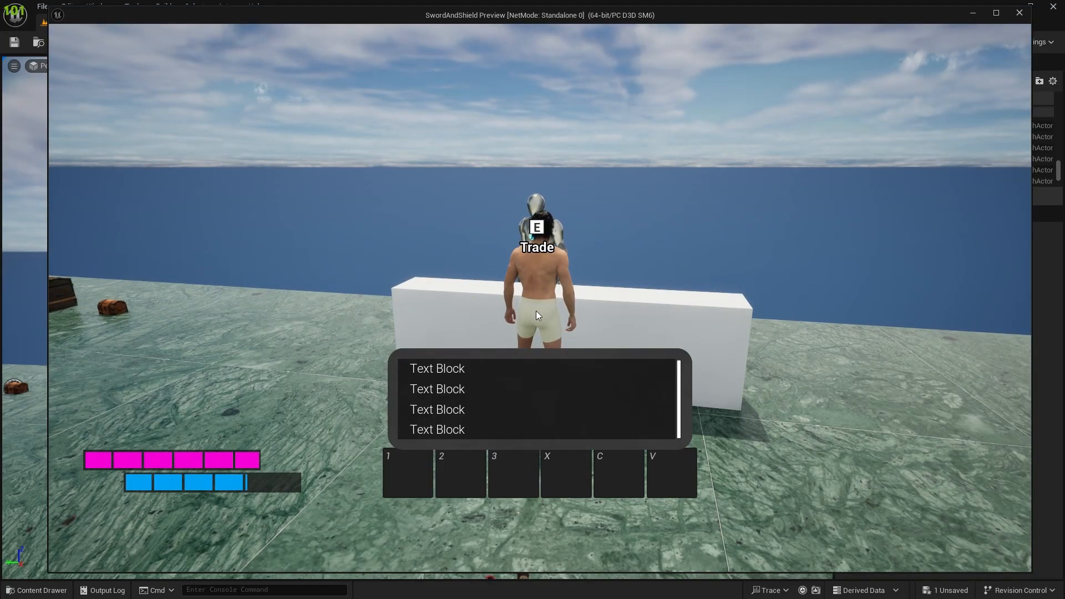
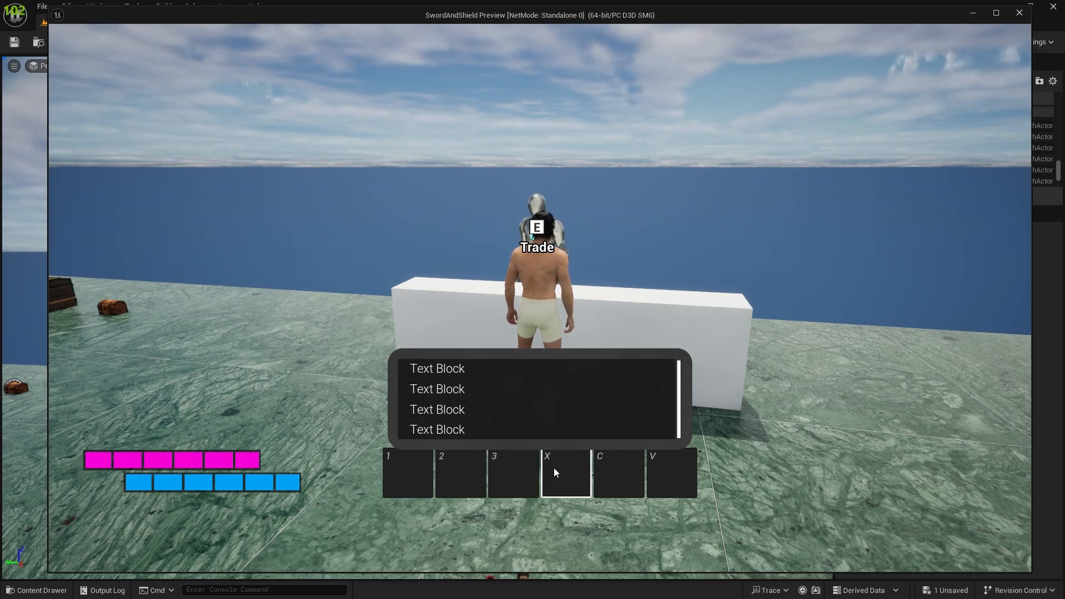
key(Escape)
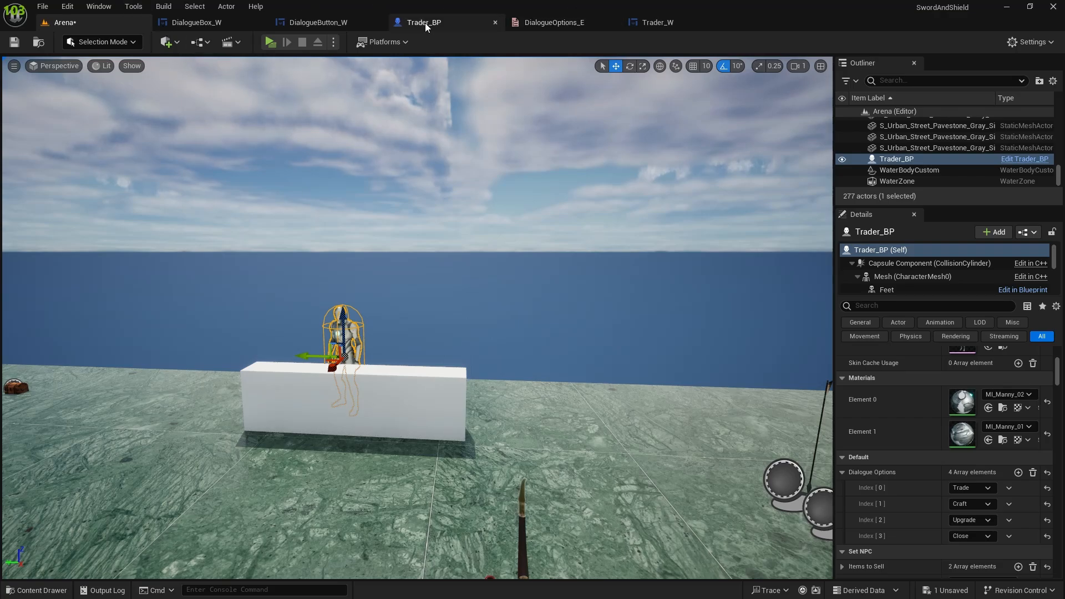
Open the PlayerHUD_W widget from the Blueprints/Widgets folder
key(ctrl+space)
click(314, 414)
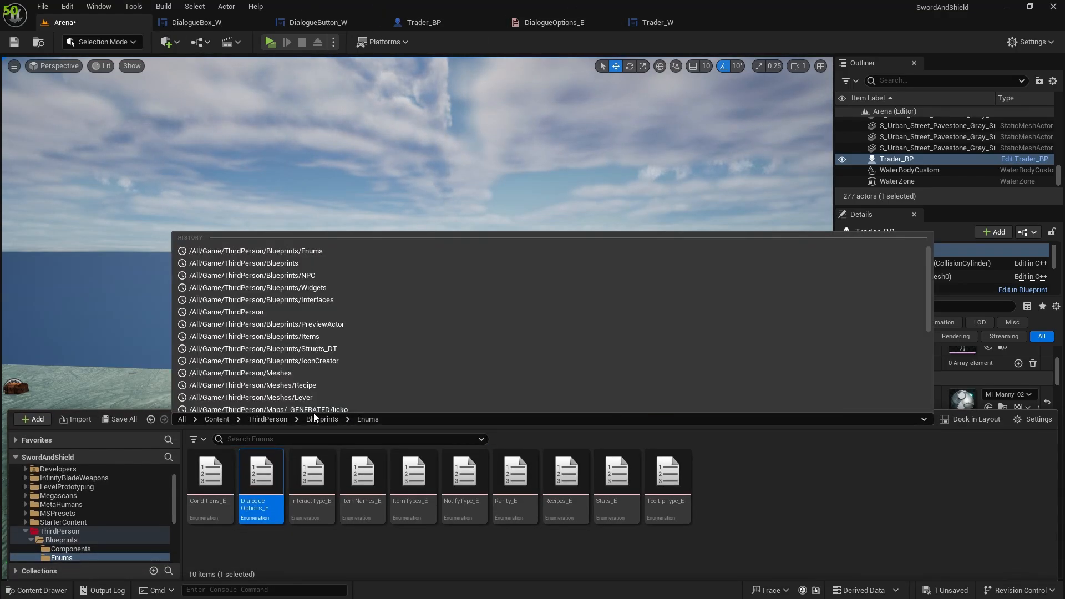
click(316, 419)
double_click(637, 478)
scroll(524, 520, down, 2)
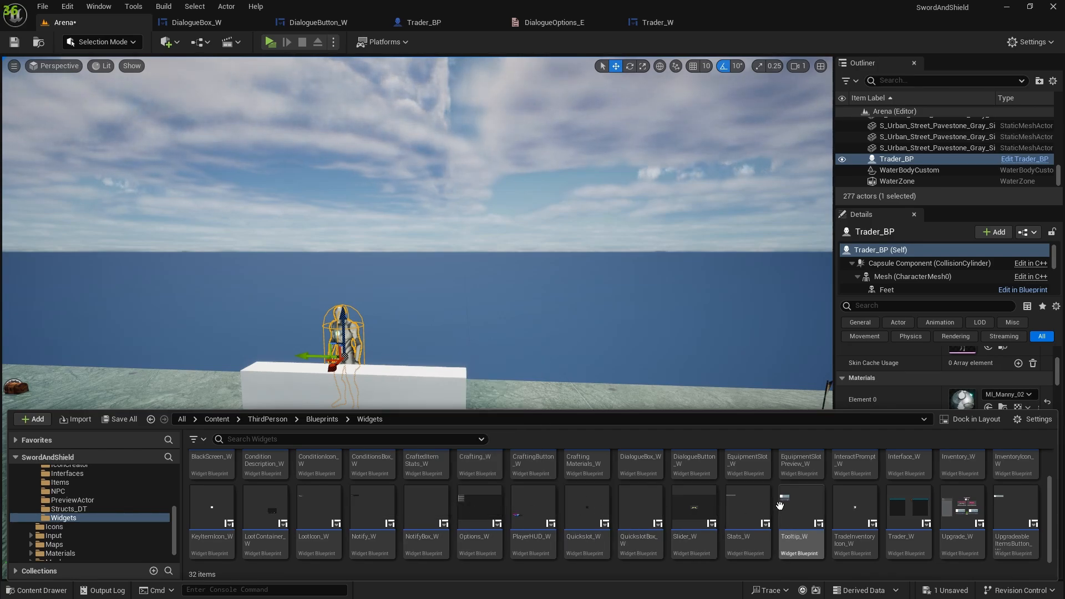
double_click(532, 507)
Set the Position Y of QuickslotBox_W in the PlayerHUD_W canvas to 430
scroll(465, 419, up, 5)
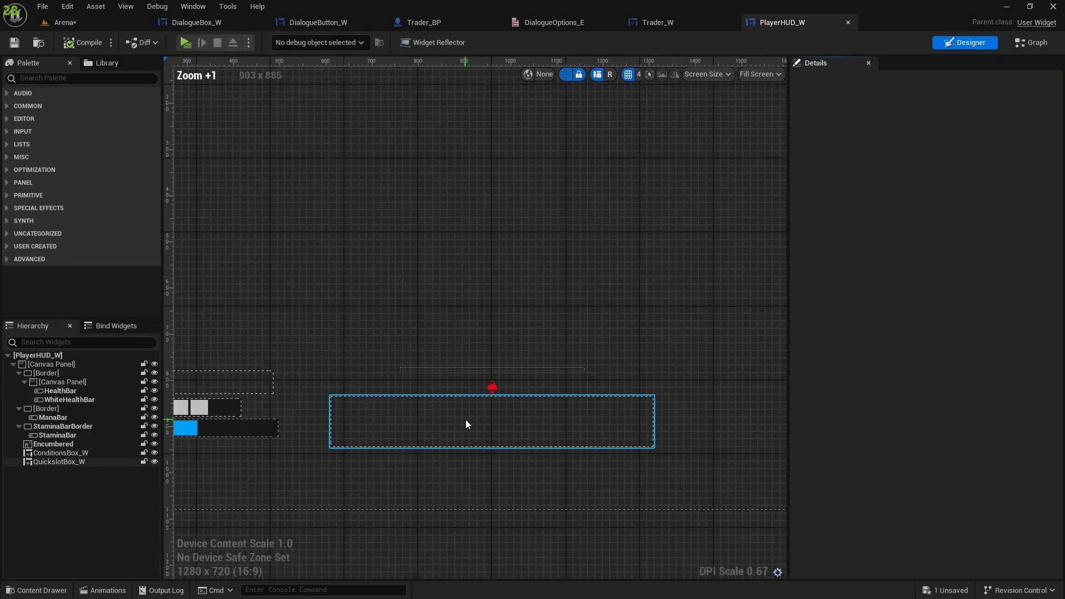
click(501, 398)
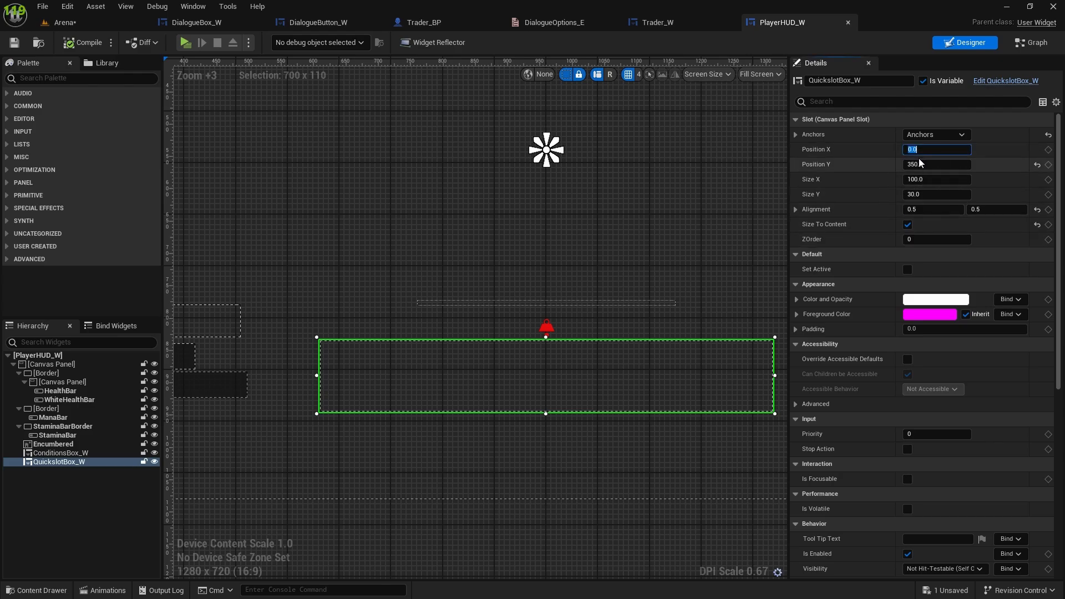
click(920, 165)
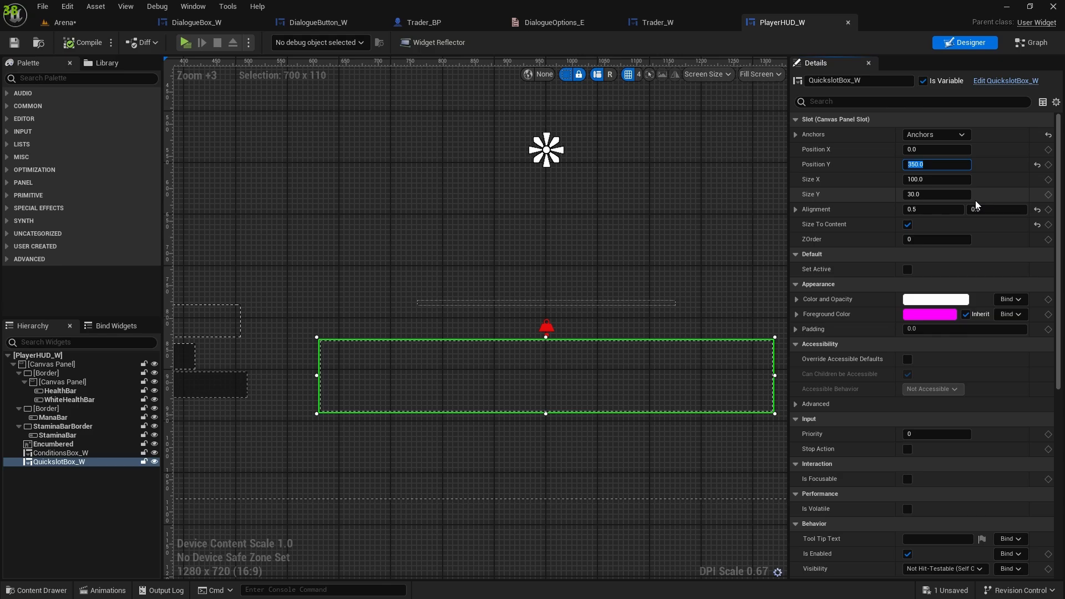
text(430)
key(Return)
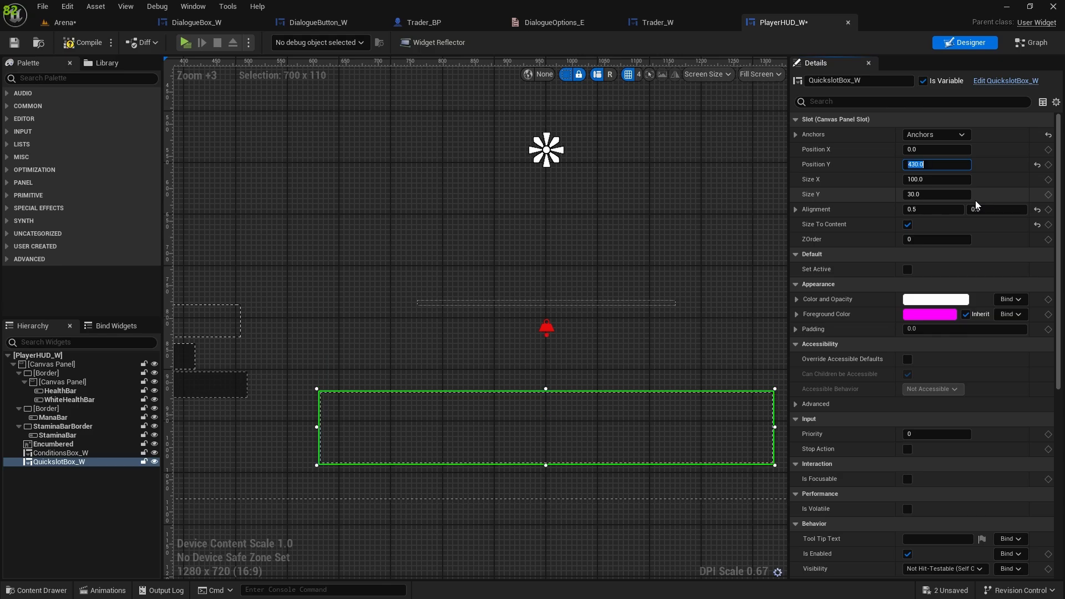
Set the Position Y of the red Encumbered weight icon to -170
scroll(615, 342, down, 3)
click(629, 324)
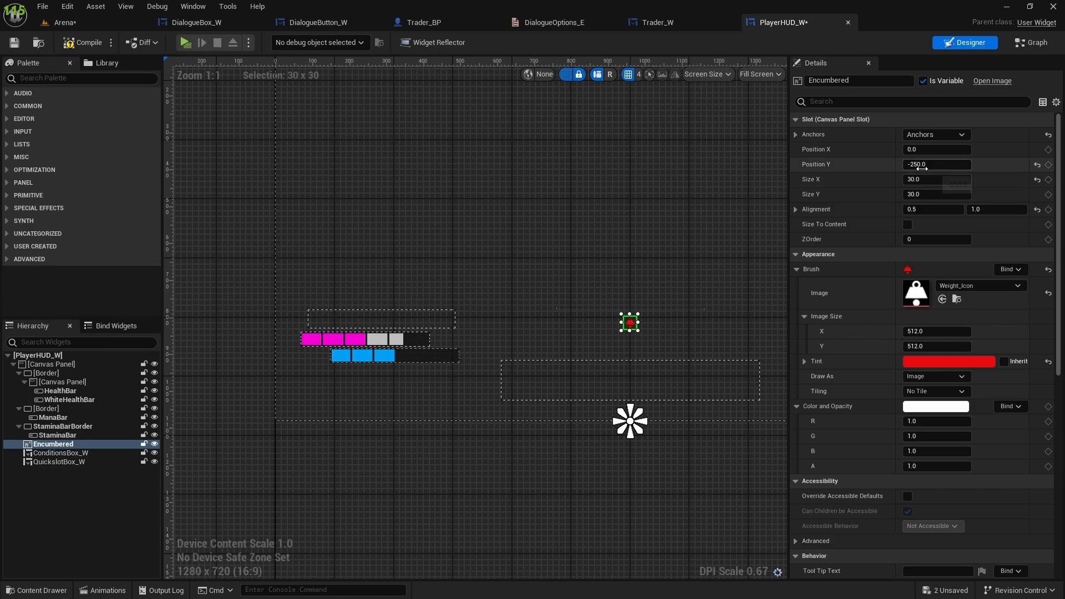
click(918, 164)
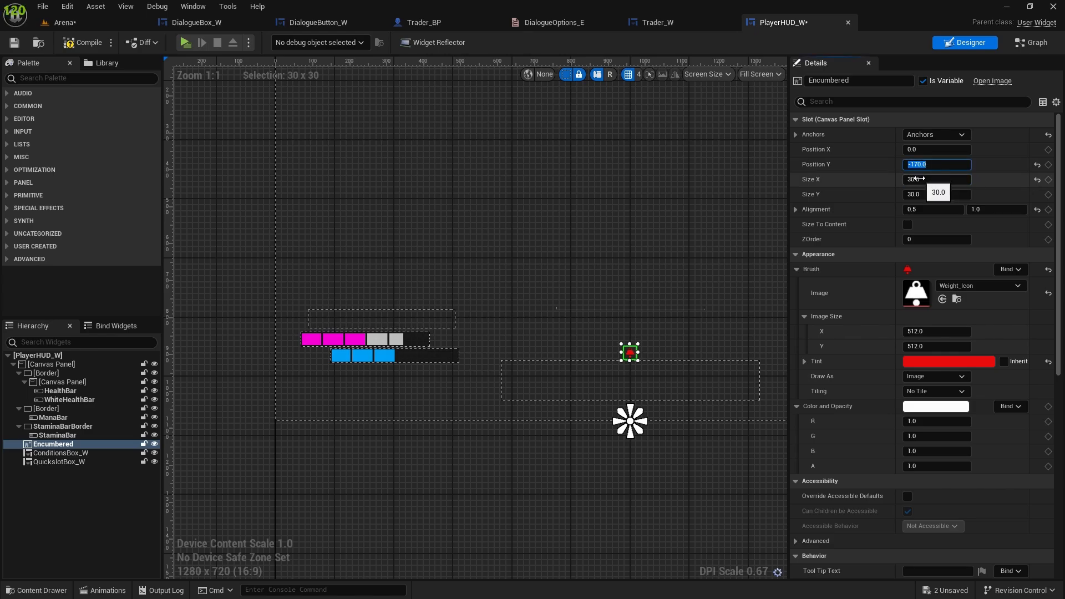
Set the Position Y of StaminaBarBorder, the parent of the stamina bar, to -220
scroll(701, 299, up, 4)
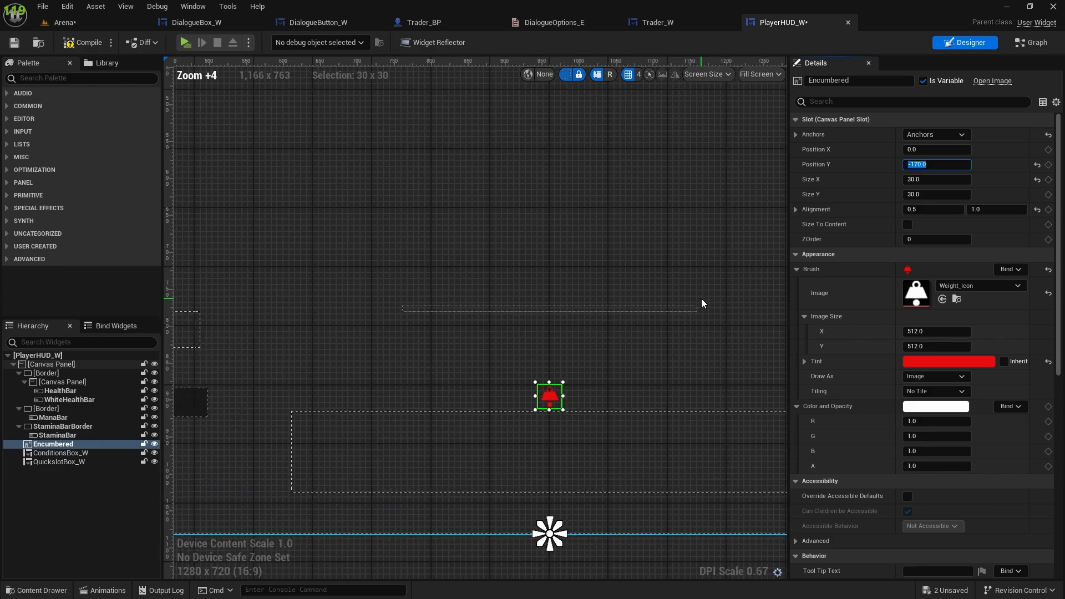
click(618, 308)
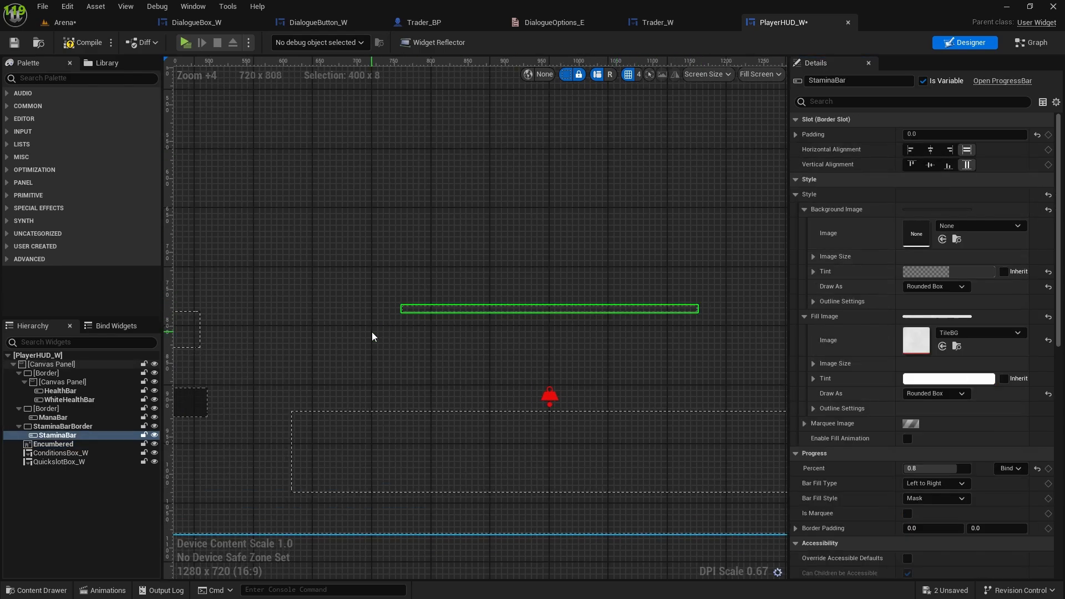
click(63, 426)
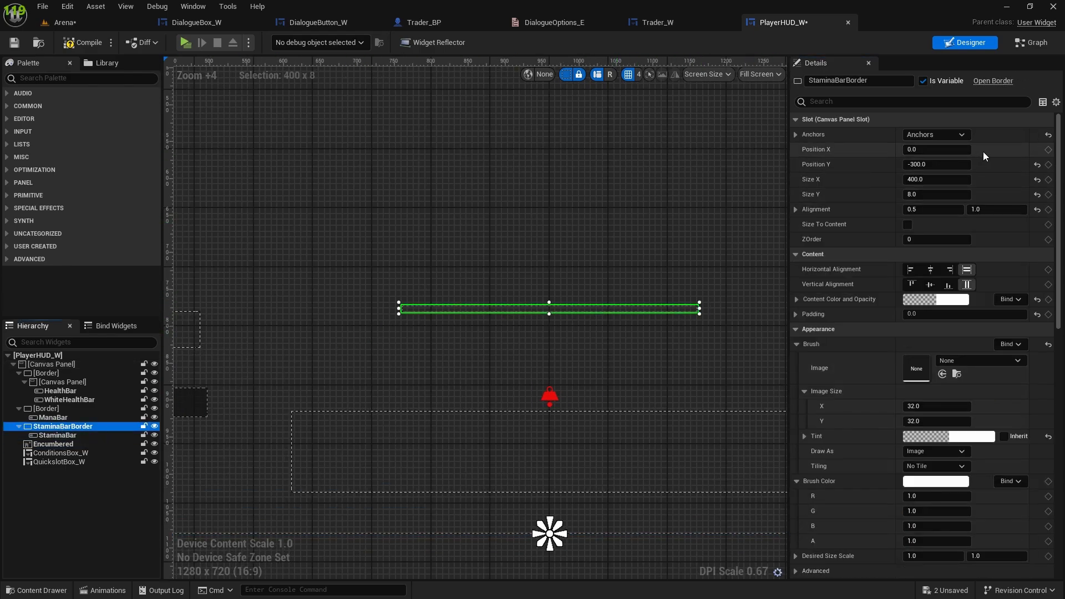
click(933, 163)
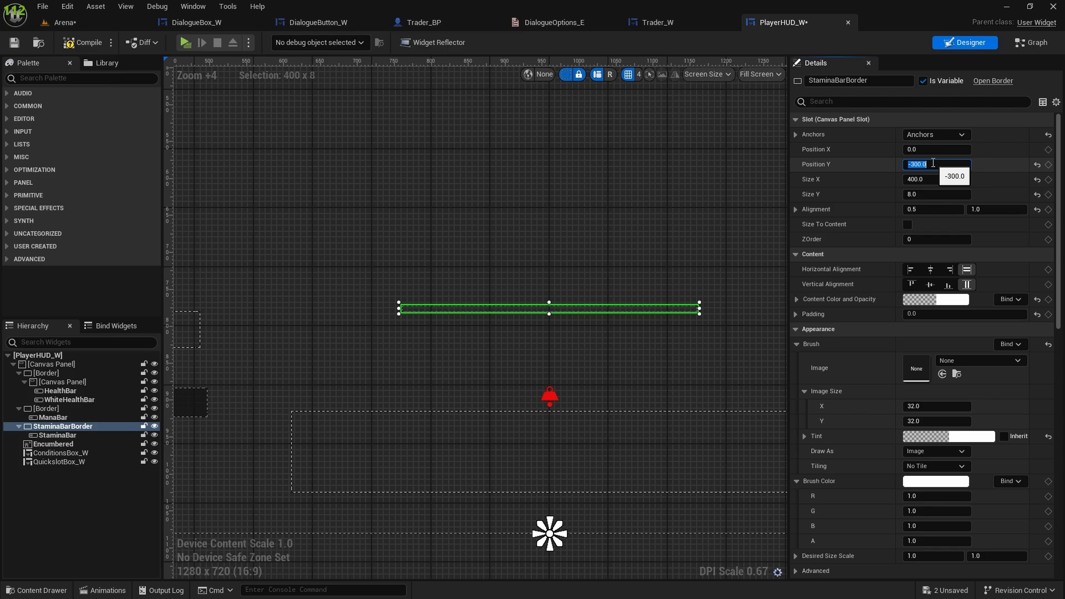
text(-220)
key(Return)
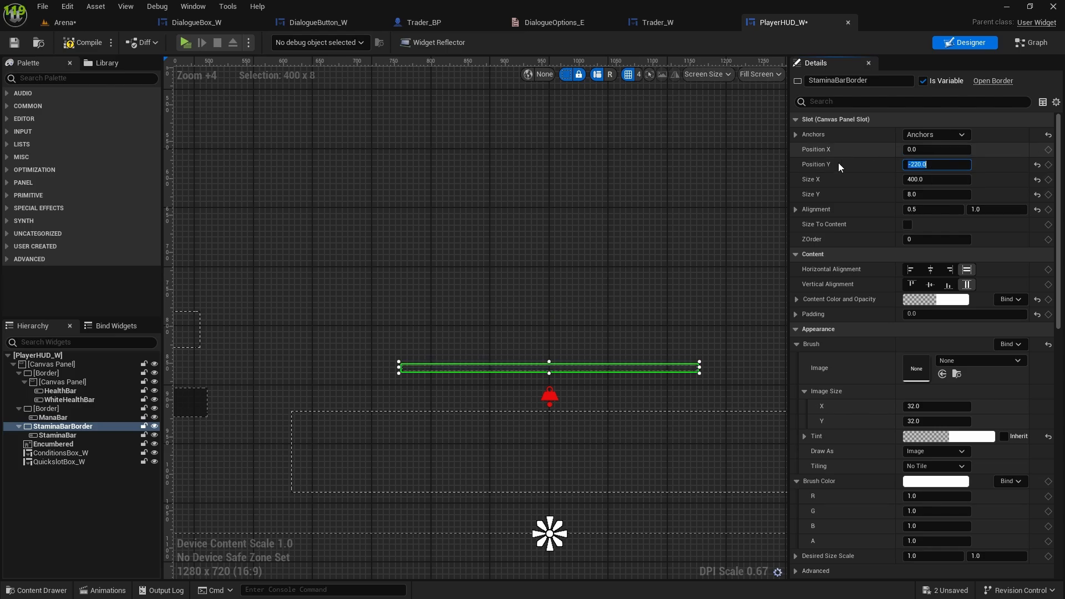
click(523, 279)
scroll(556, 252, down, 3)
scroll(555, 252, down, 2)
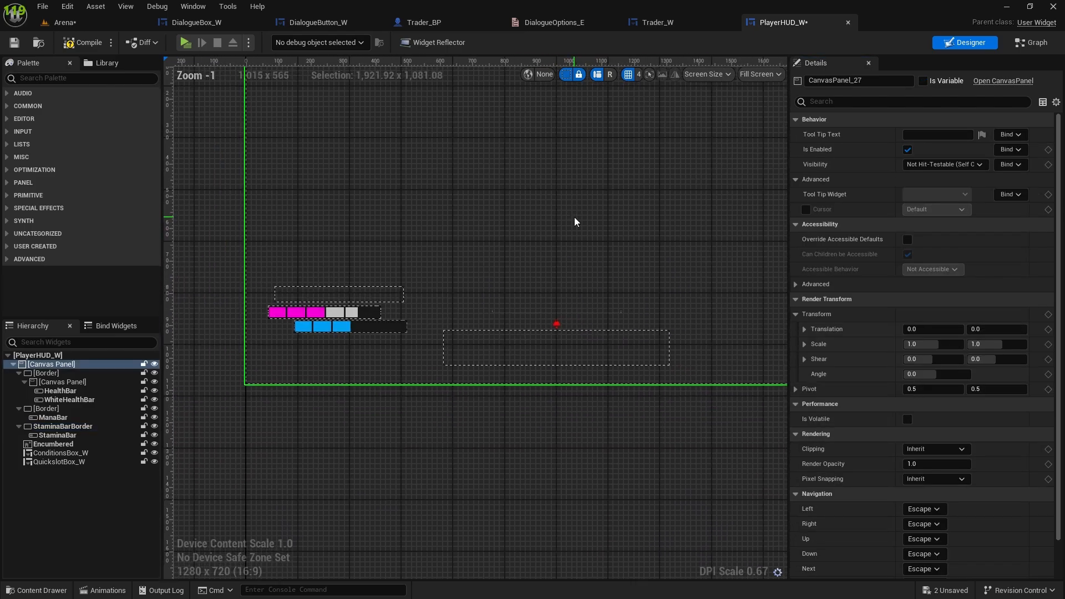
Set the padding of the Canvas Panel under the Size Box in DialogueButton_W to 1.0, and compile and save the widget
click(304, 21)
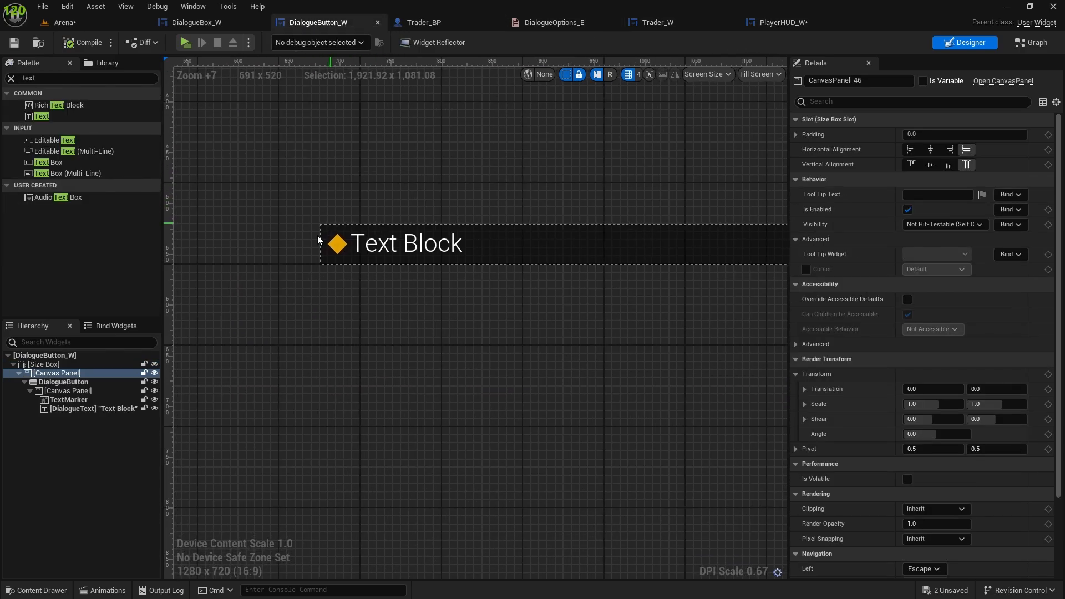
click(44, 365)
click(51, 375)
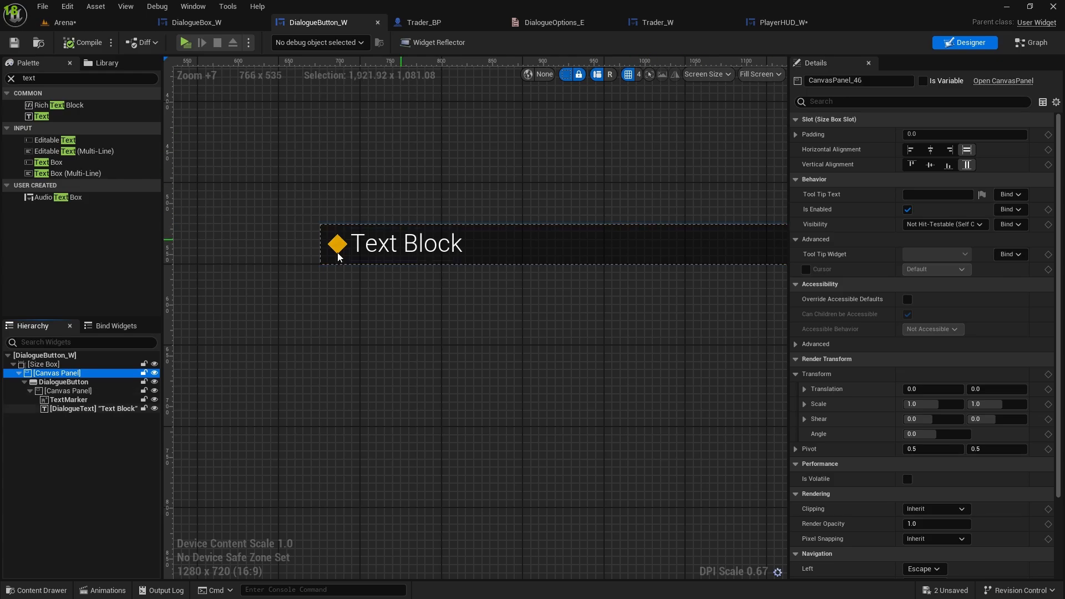
click(922, 135)
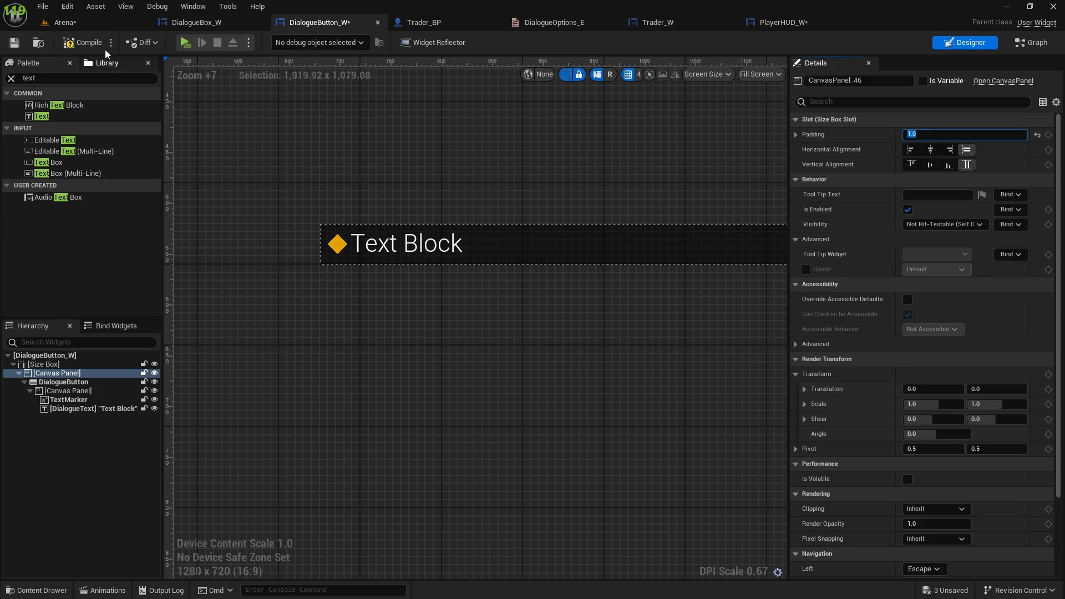
click(83, 42)
click(14, 43)
Play-test the Arena level by interacting with the trader to check the dialogue button spacing and HUD layout, and end the session
click(61, 22)
click(271, 42)
key(w)
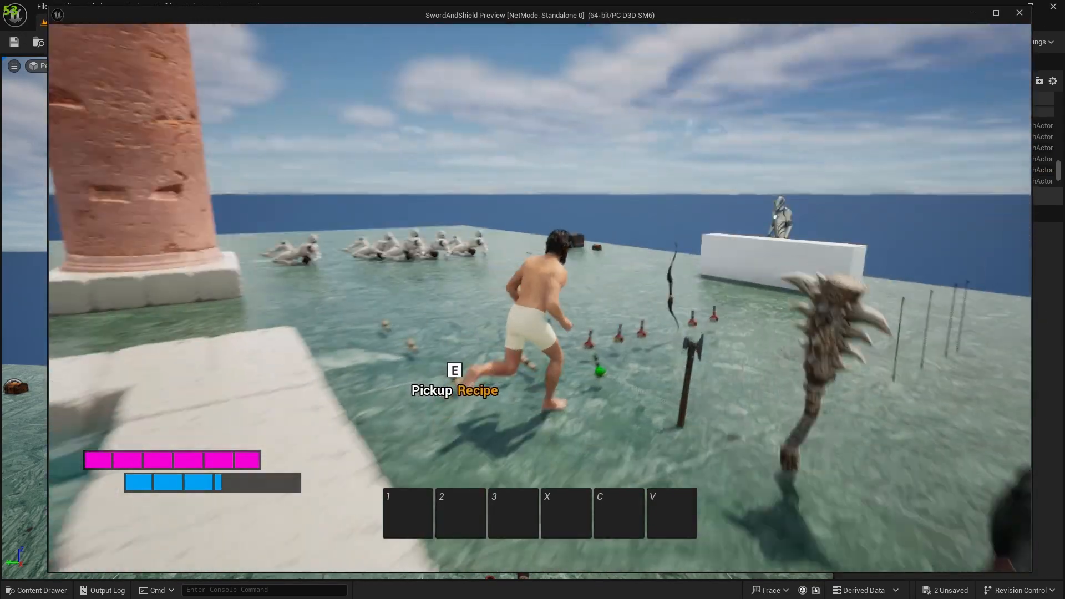
key(e)
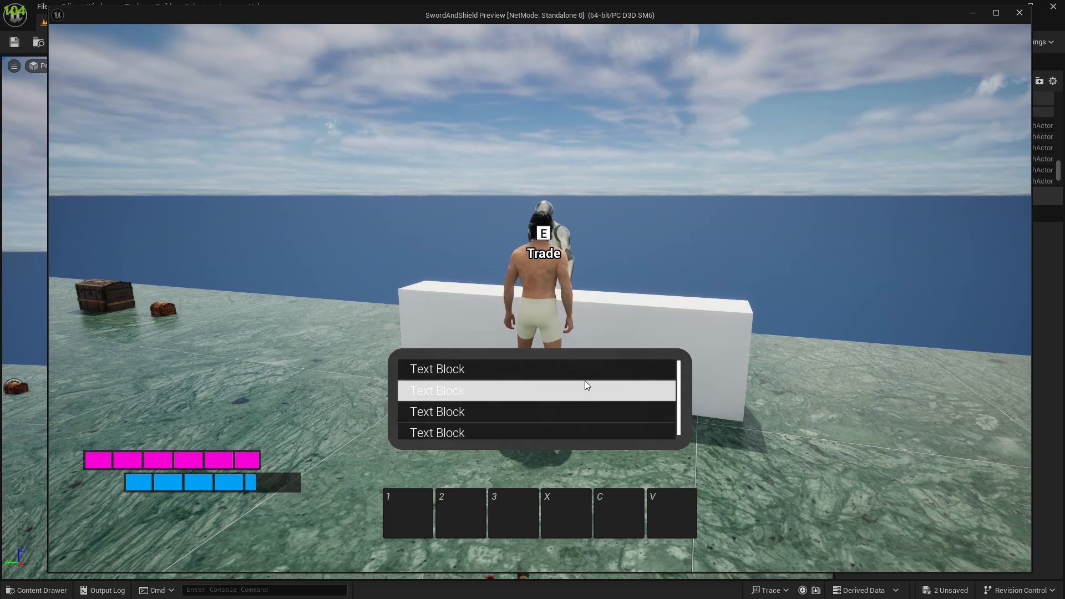
scroll(566, 387, down, 1)
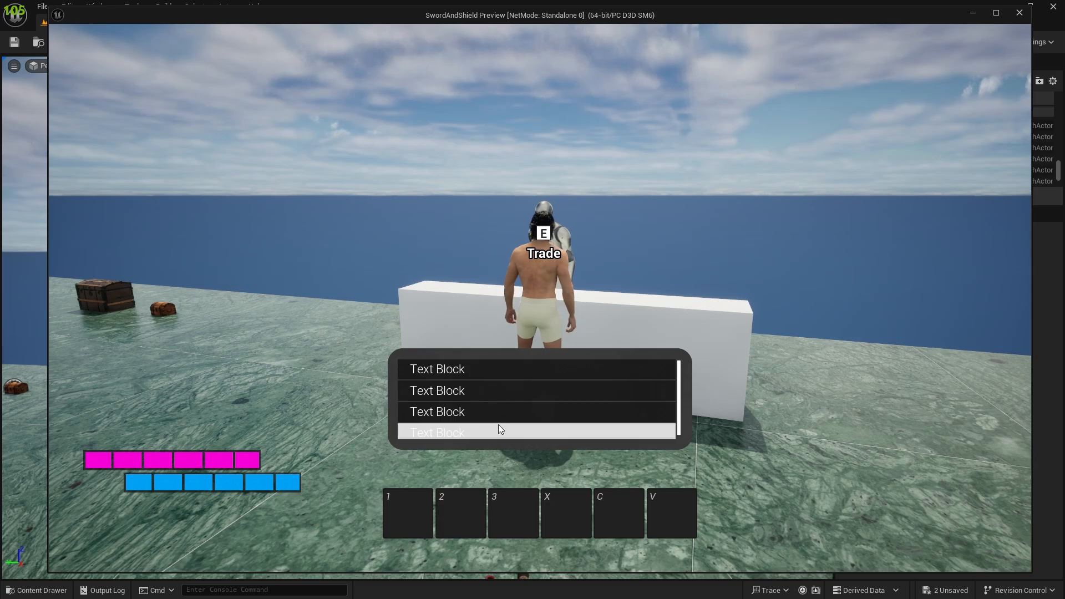
key(Escape)
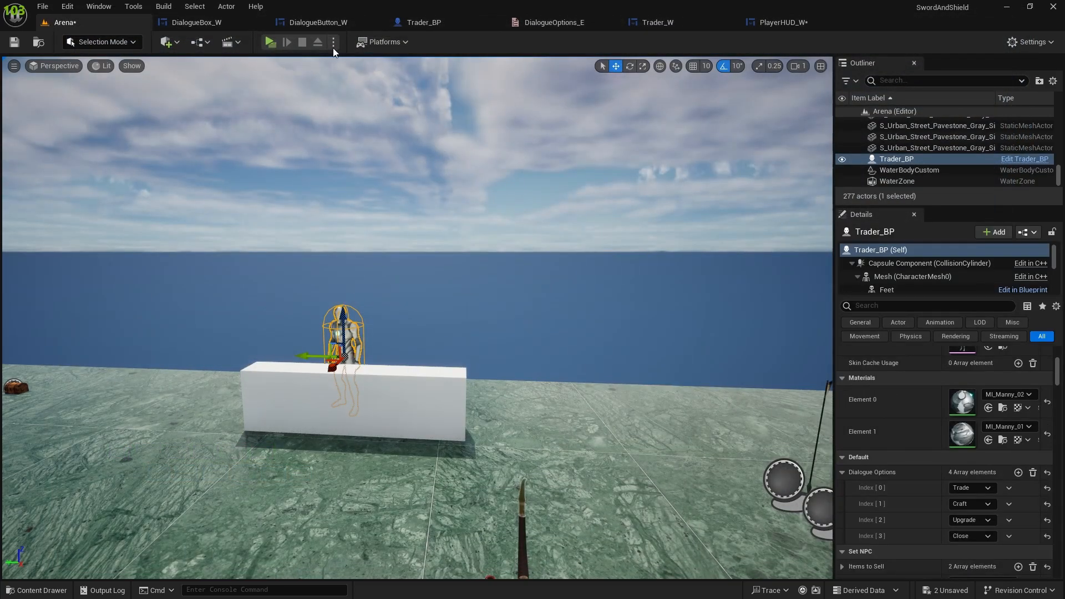
Delete the Event Tick and Event Pre Construct nodes from the DialogueButton_W event graph, keeping Event Construct
click(291, 22)
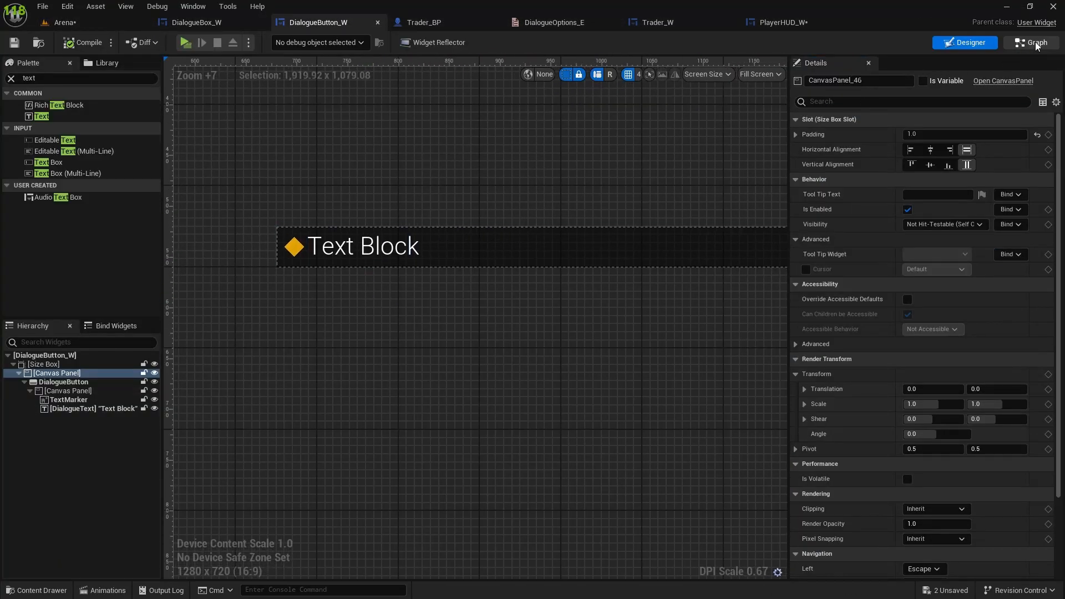
click(1033, 42)
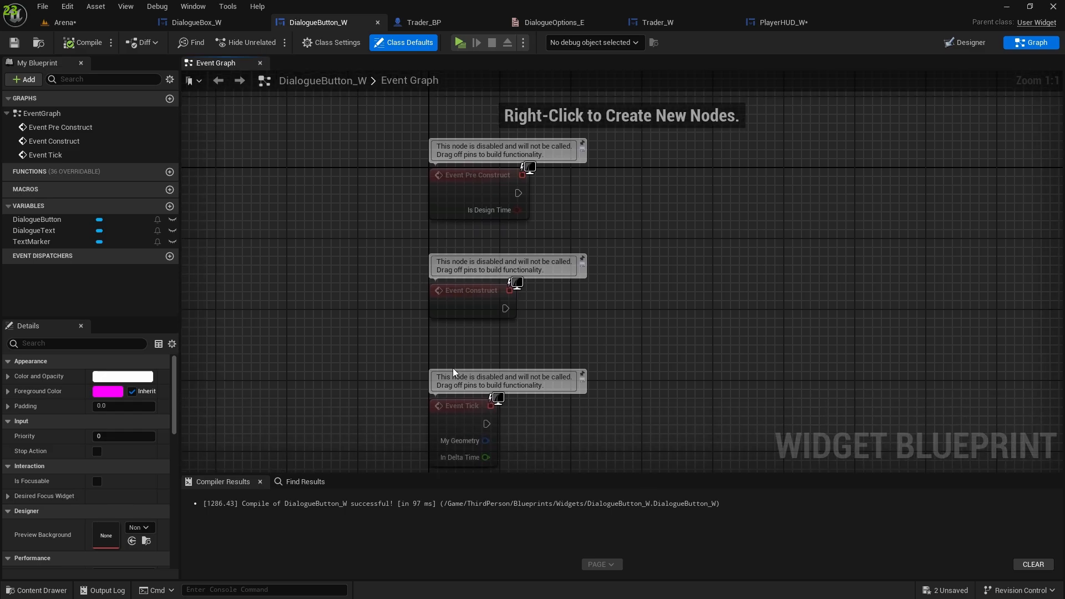
right_drag(454, 373, 472, 256)
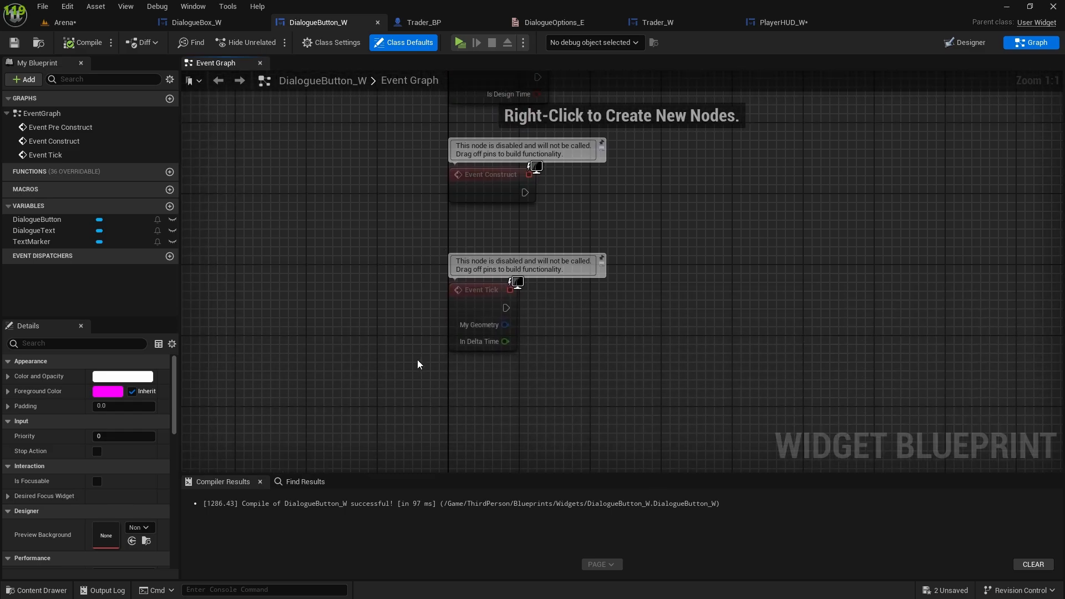
drag(417, 360, 554, 228)
key(Delete)
right_drag(554, 228, 521, 388)
drag(403, 283, 502, 244)
key(Delete)
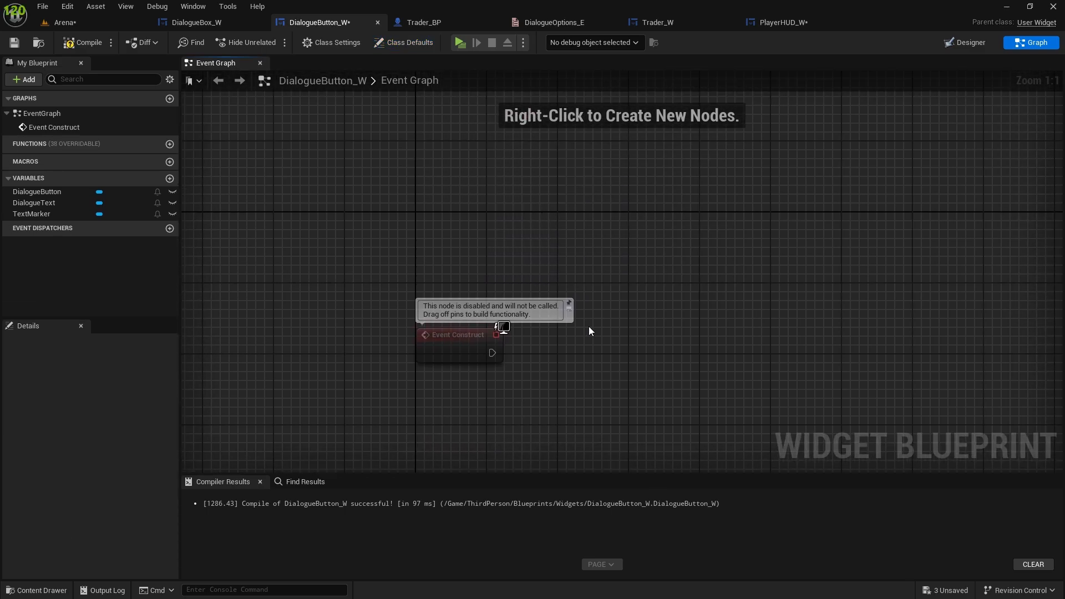
Add a variable named DialogueOption to DialogueButton_W with the Dialogue Options E enum as its type
scroll(588, 328, down, 1)
right_drag(565, 383, 583, 186)
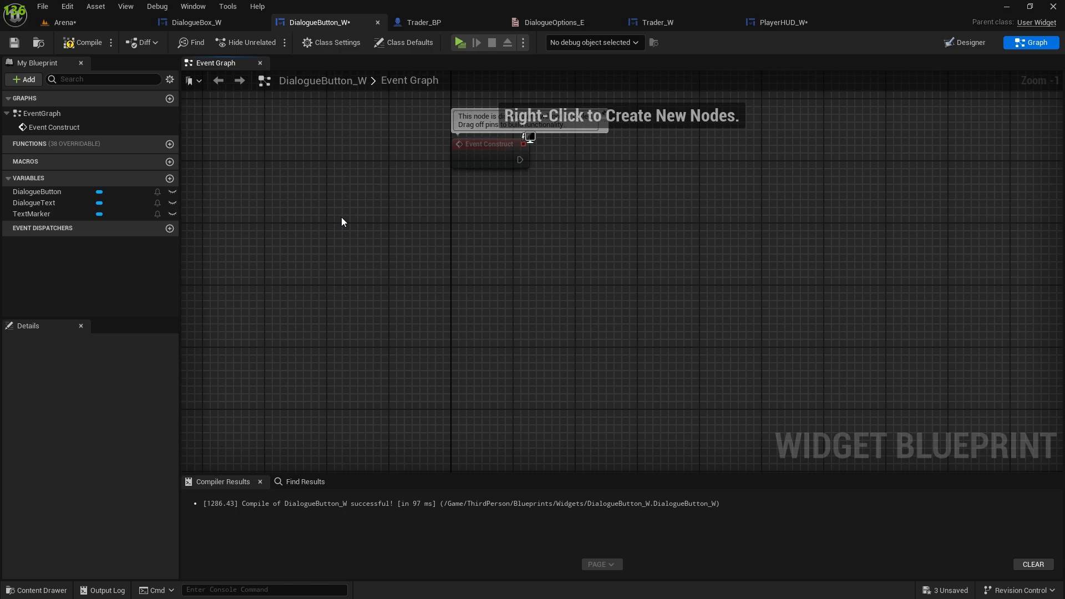
right_drag(460, 197, 418, 250)
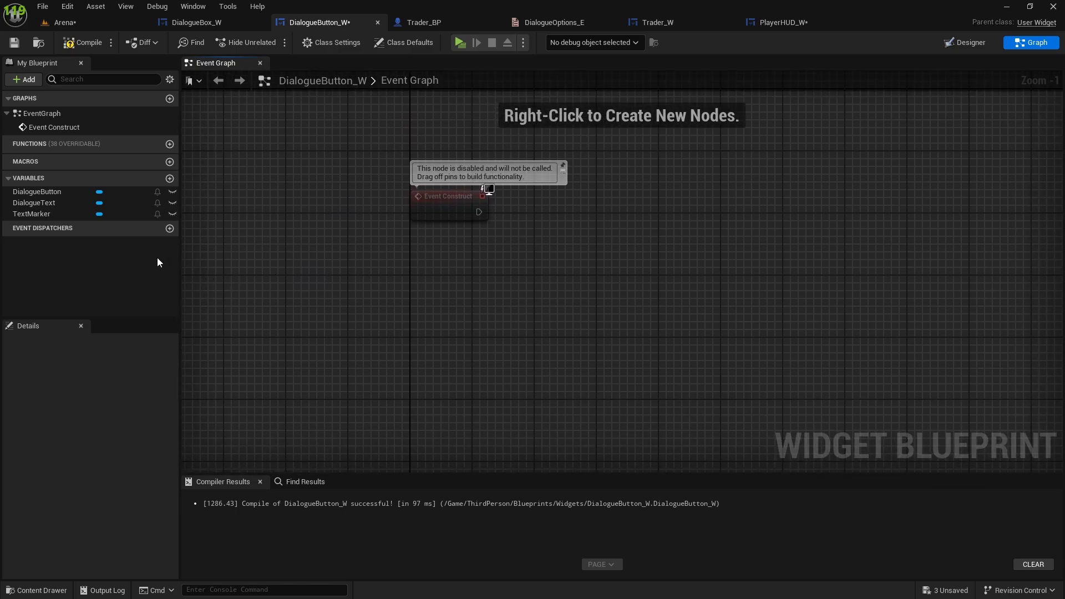
click(170, 178)
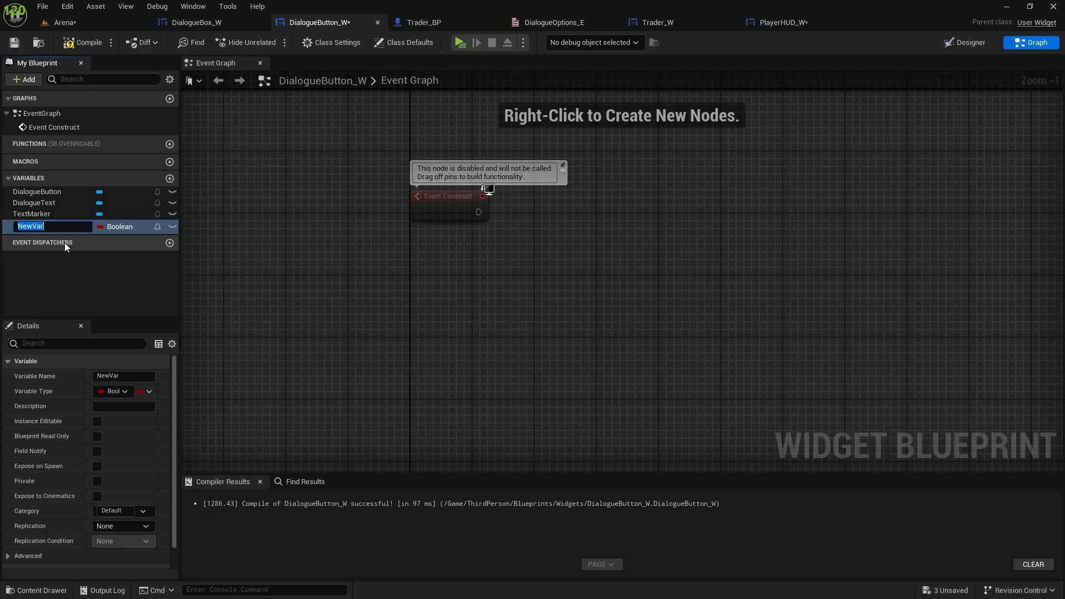
text(DialogueOption)
key(Return)
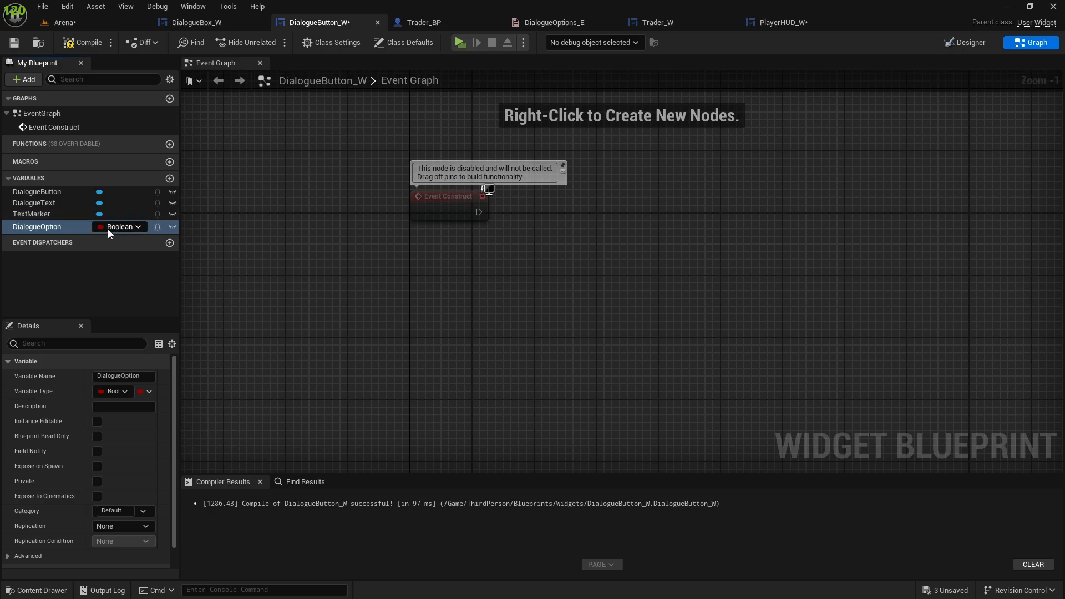
click(111, 227)
text(dialogue)
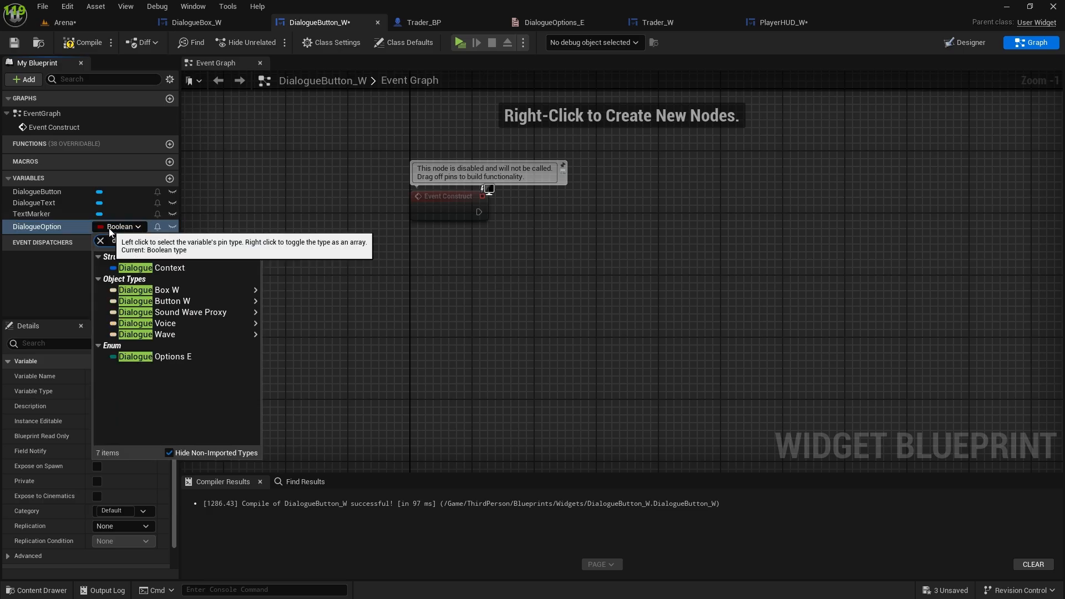
click(155, 360)
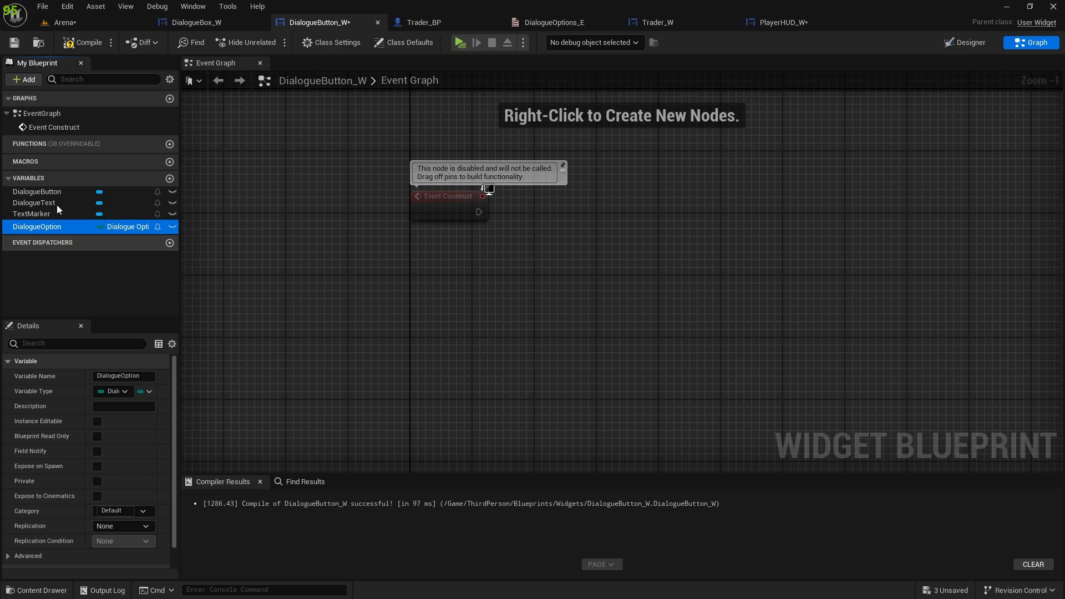
Make the DialogueOption variable Instance Editable and enable Expose on Spawn for it
click(122, 298)
click(74, 227)
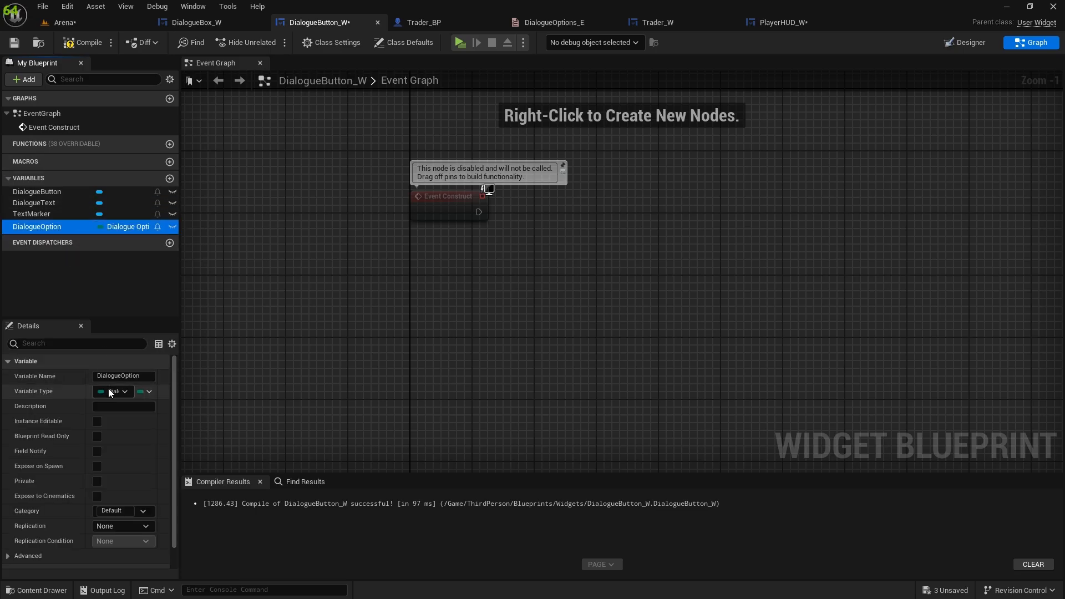
click(96, 421)
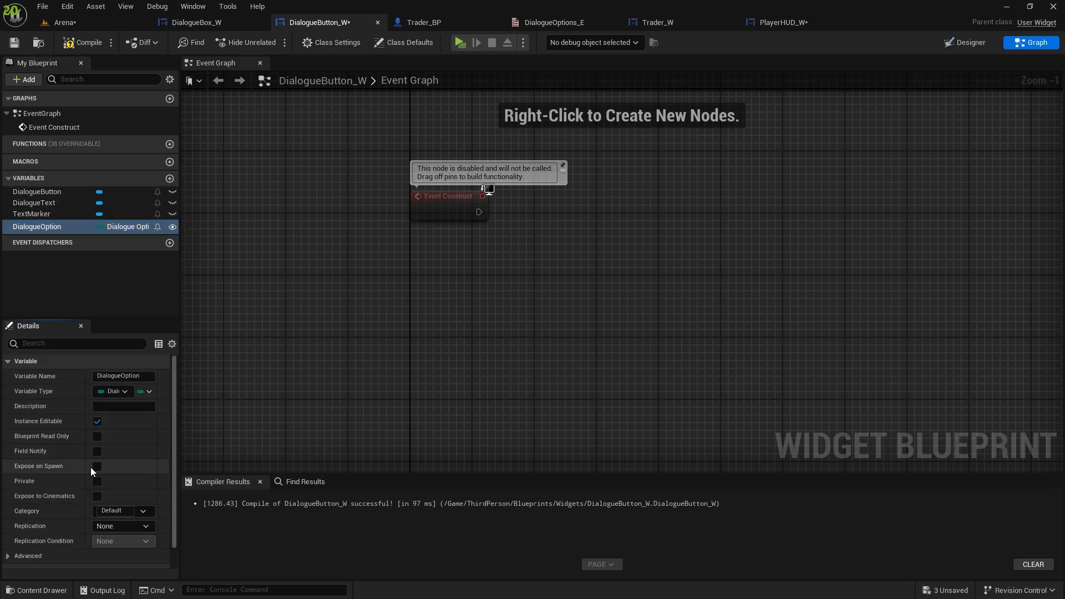
click(95, 467)
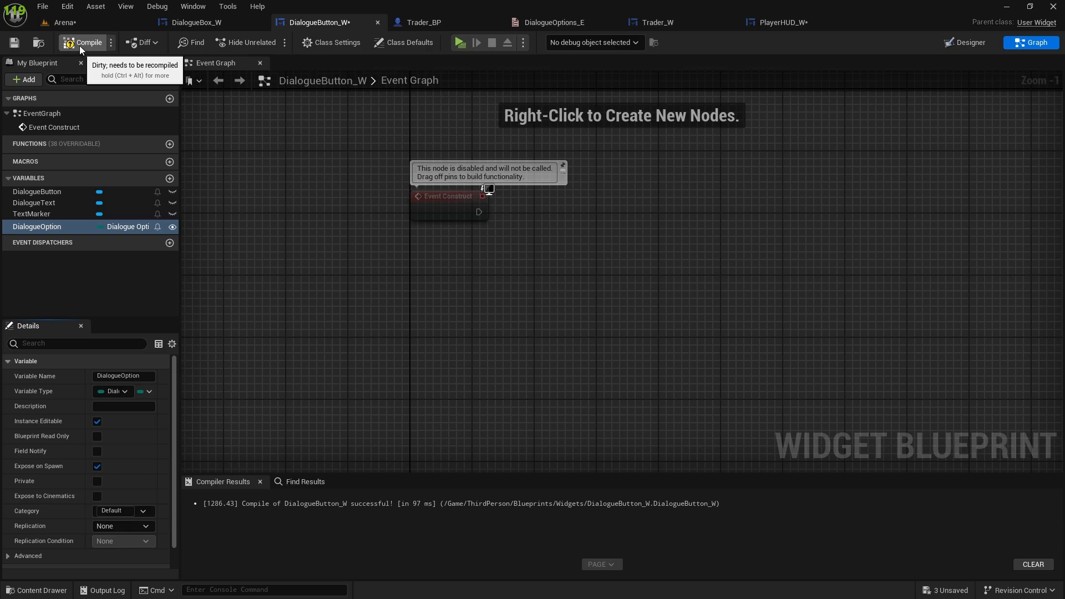
Add another variable to DialogueButton_W with a Dialogue Box W object reference as its type
click(170, 179)
click(136, 244)
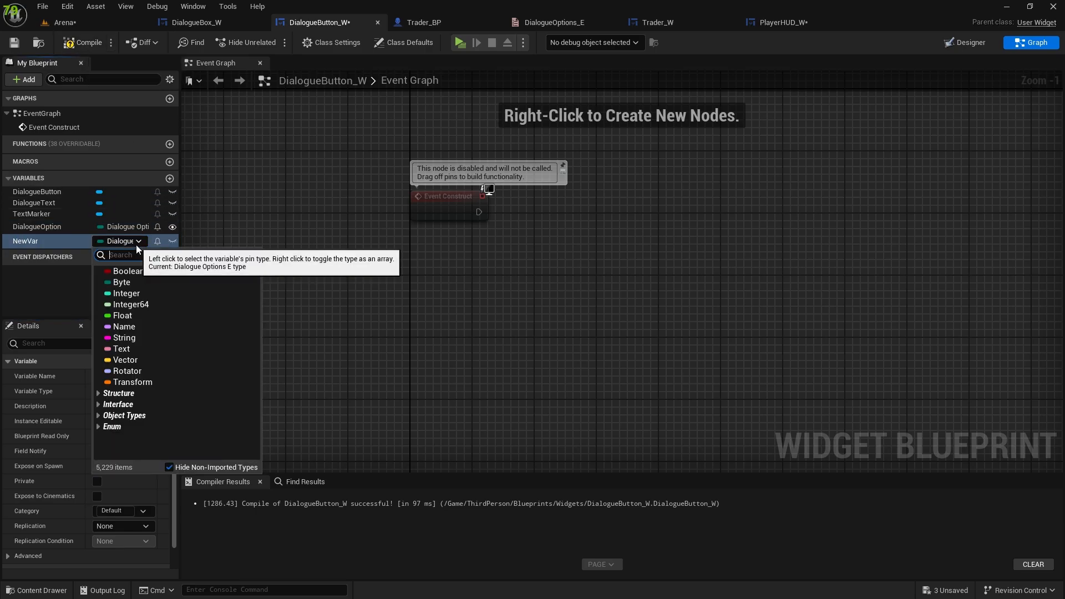
text(dialogue)
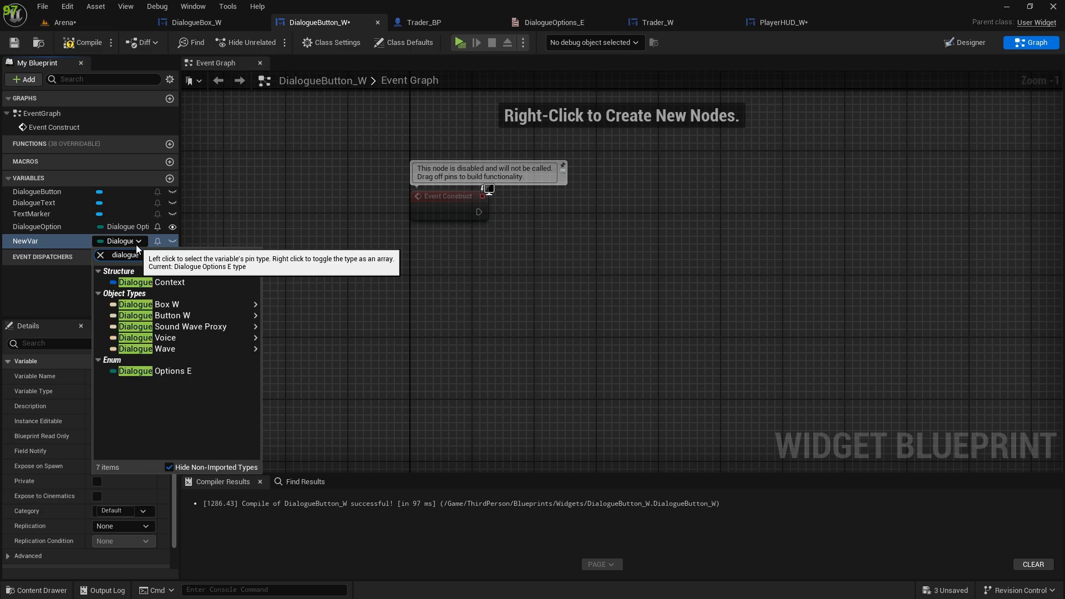
mouse_move(188, 351)
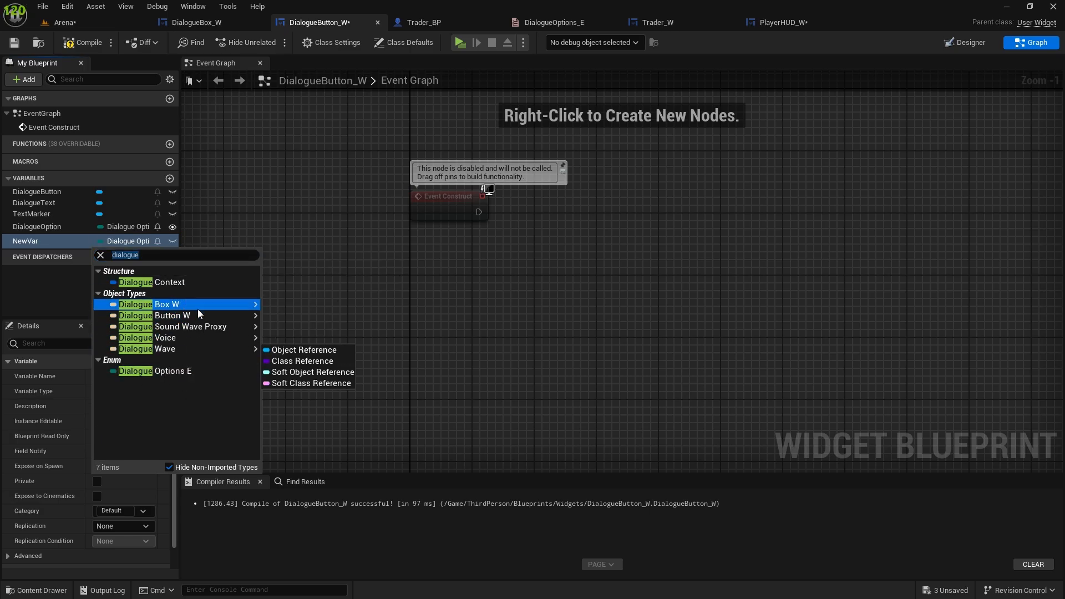
mouse_move(201, 306)
click(267, 305)
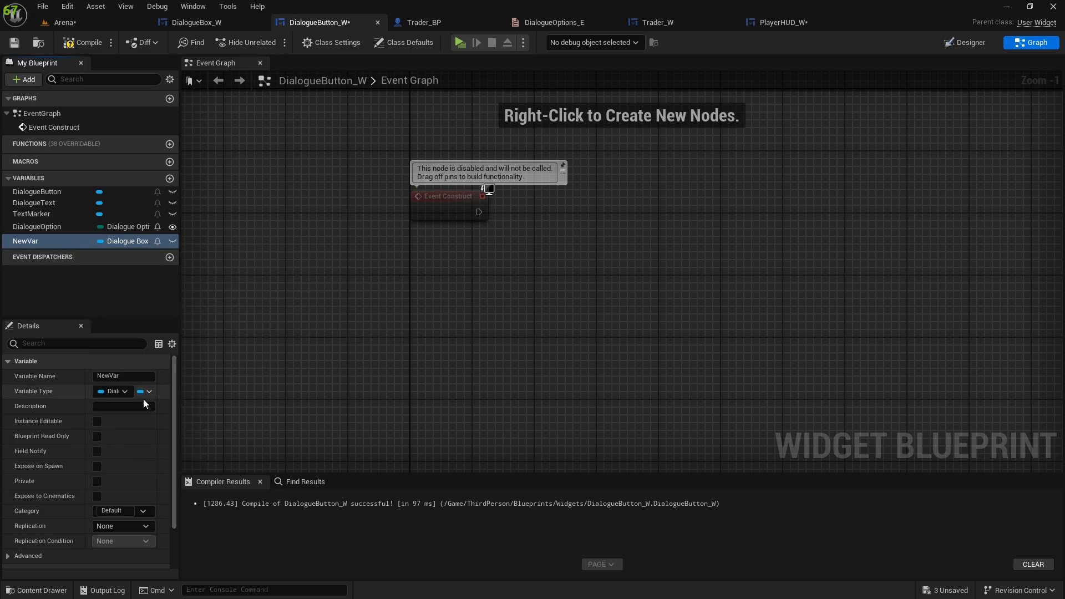
Make the new variable Instance Editable and Expose on Spawn, name it DialogueBoxRef, then compile and save the widget
click(97, 421)
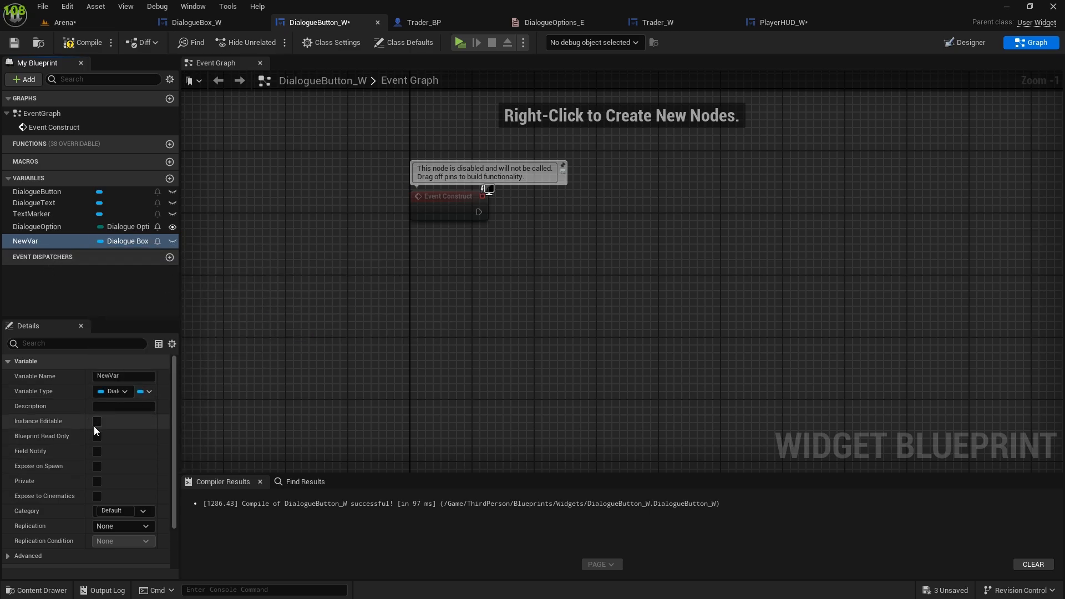
click(97, 465)
double_click(27, 244)
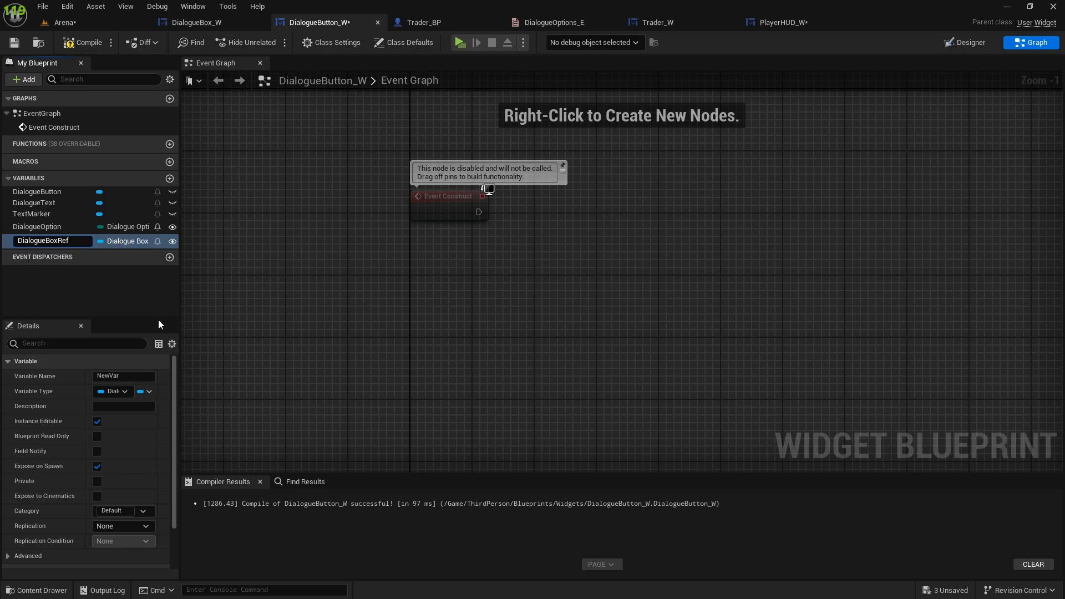
key(Return)
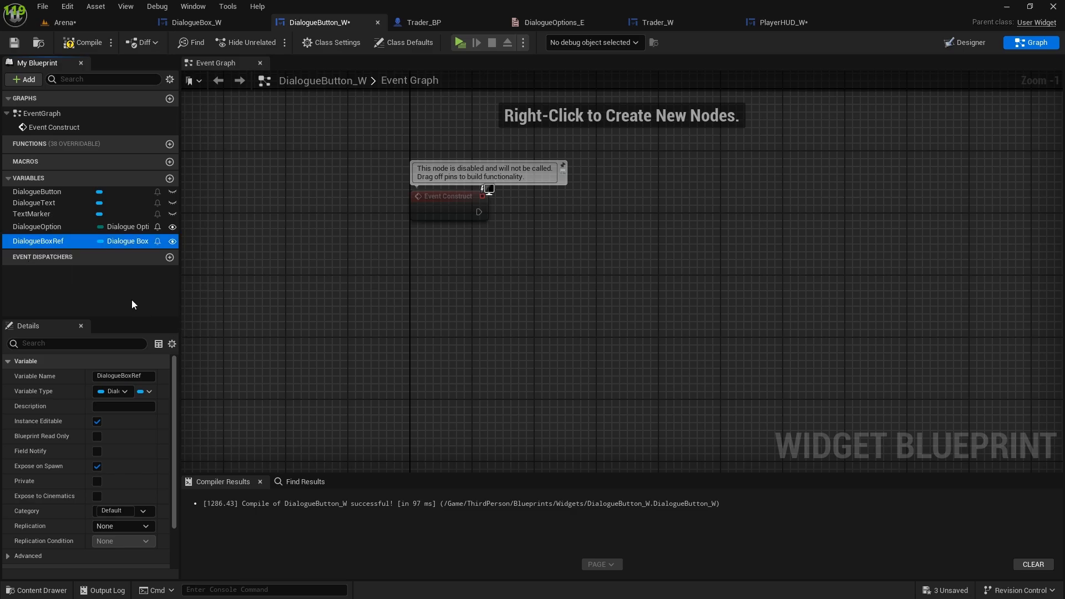
click(83, 44)
click(14, 43)
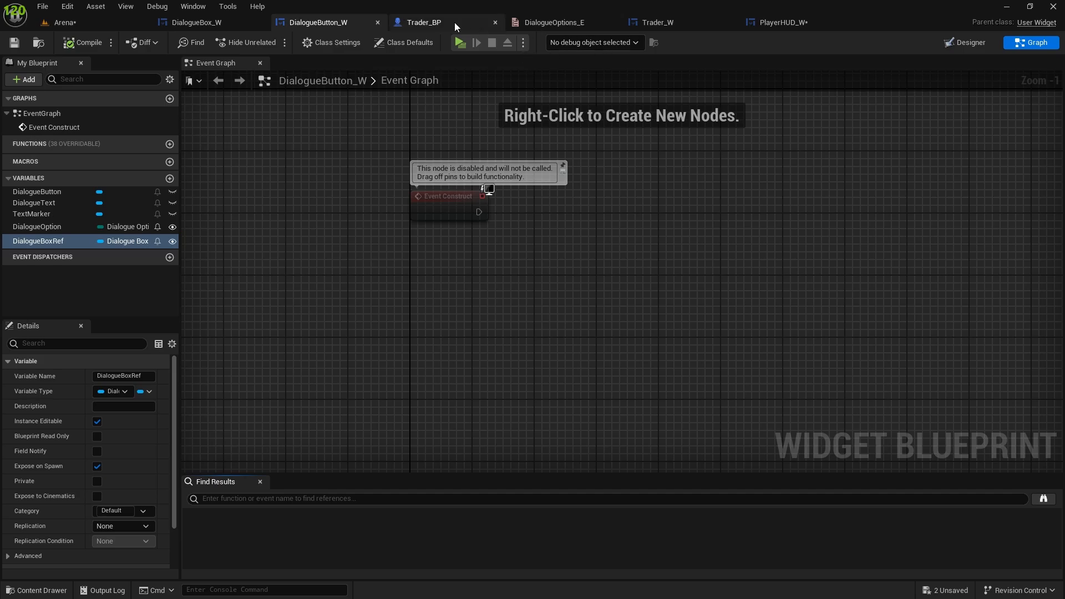
Refresh the Create Dialogue Button W Widget node in the Trader_BP event graph
click(423, 22)
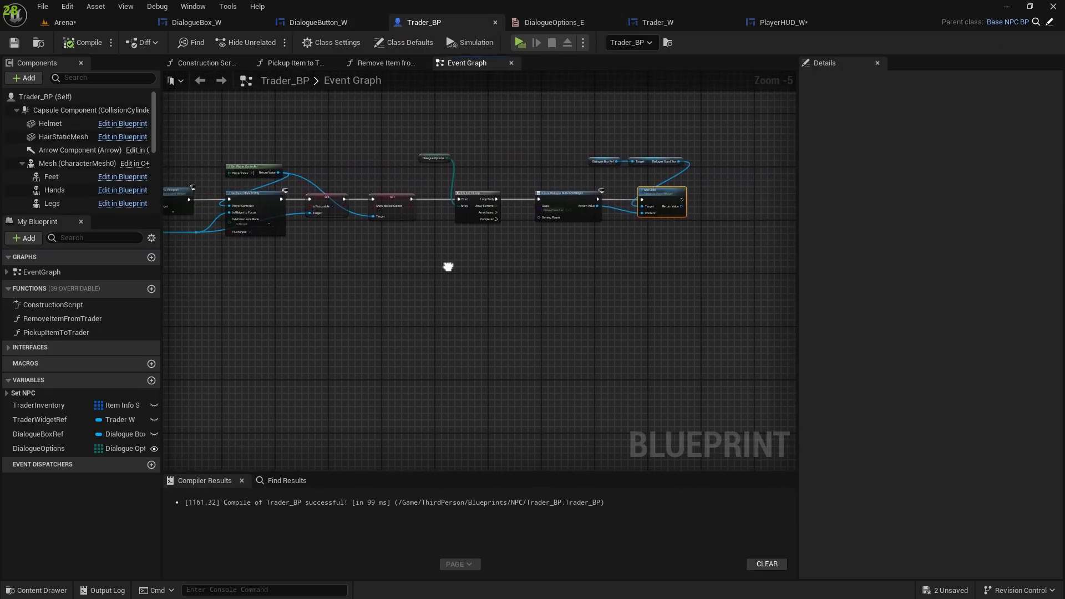
right_drag(731, 274, 351, 258)
scroll(488, 230, up, 4)
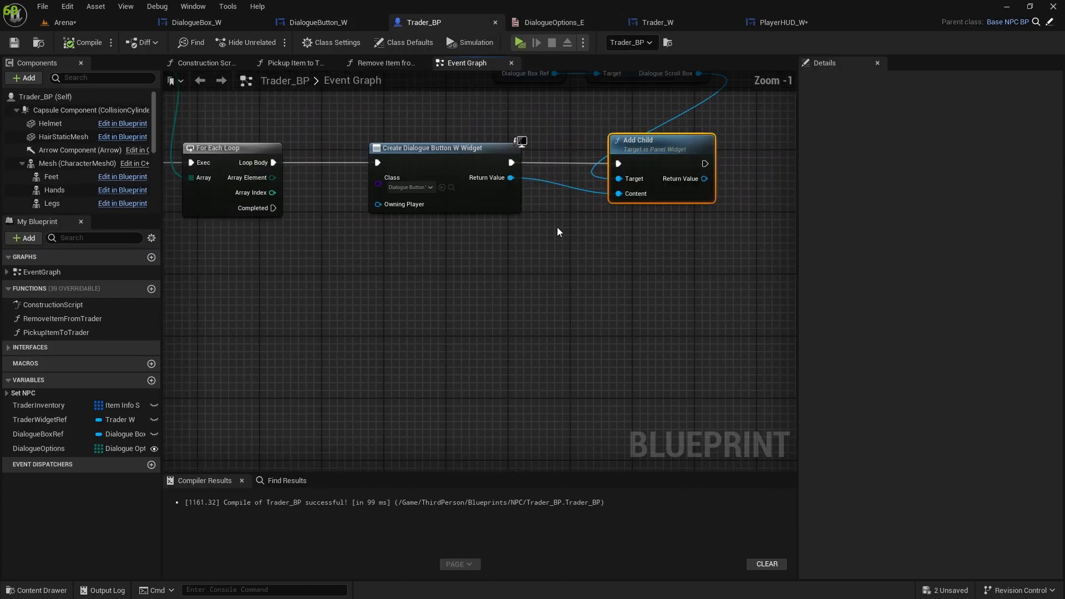
right_click(431, 161)
click(456, 251)
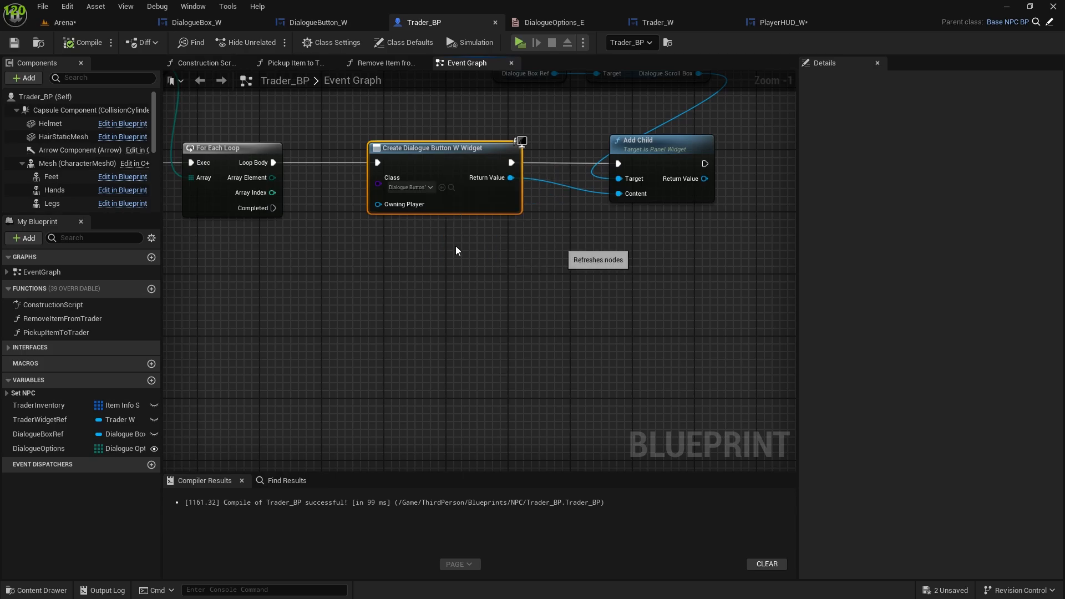
Connect the For Each Loop's Array Element to the Dialogue Option input of the Create Dialogue Button W Widget node
right_drag(404, 259, 575, 278)
scroll(575, 277, down, 1)
right_drag(437, 264, 407, 298)
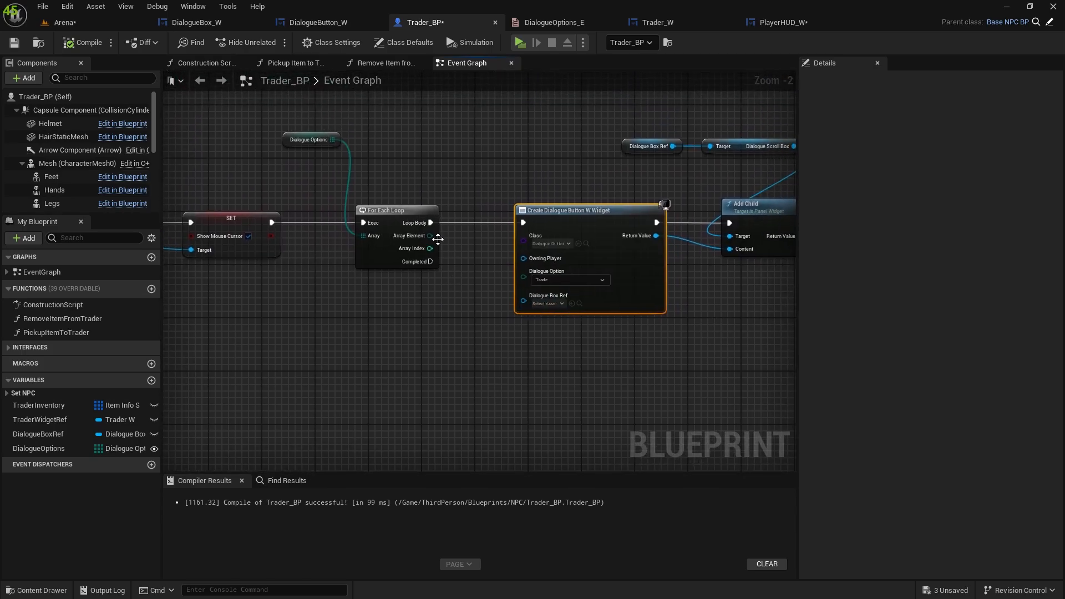
drag(431, 236, 531, 280)
Feed the DialogueBoxRef variable into the Create Dialogue Button W Widget node's Dialogue Box Ref input, then compile and save Trader_BP
right_drag(517, 332, 528, 271)
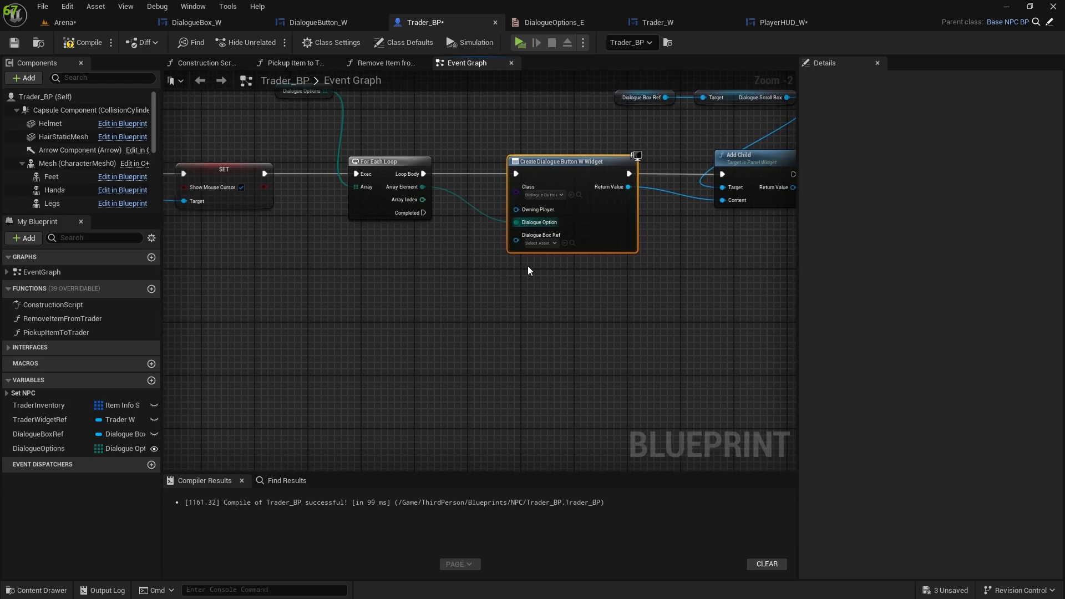
right_drag(288, 240, 761, 284)
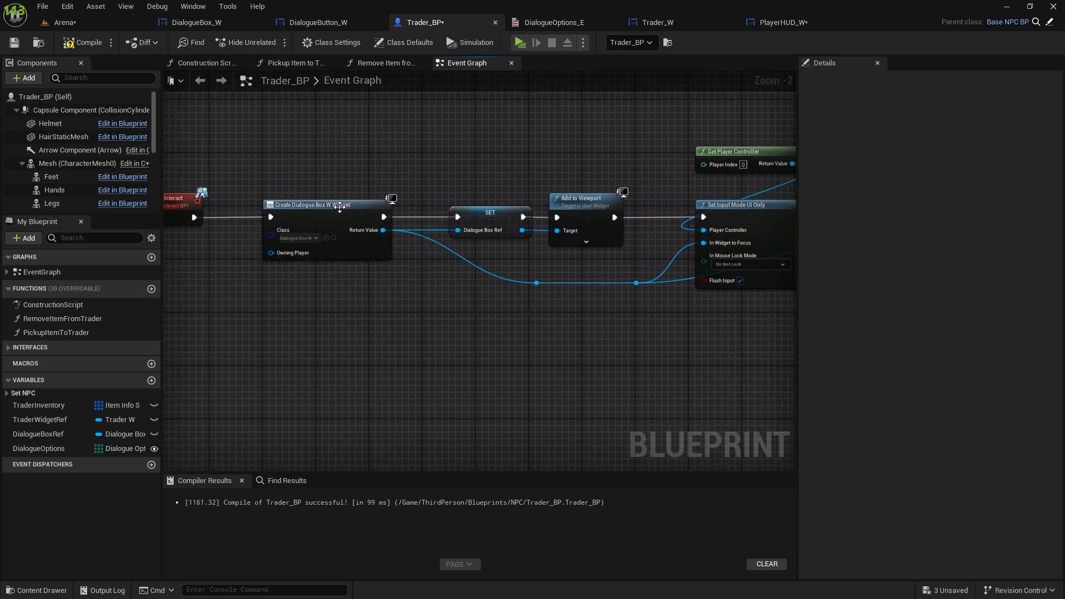
right_drag(496, 215, 171, 200)
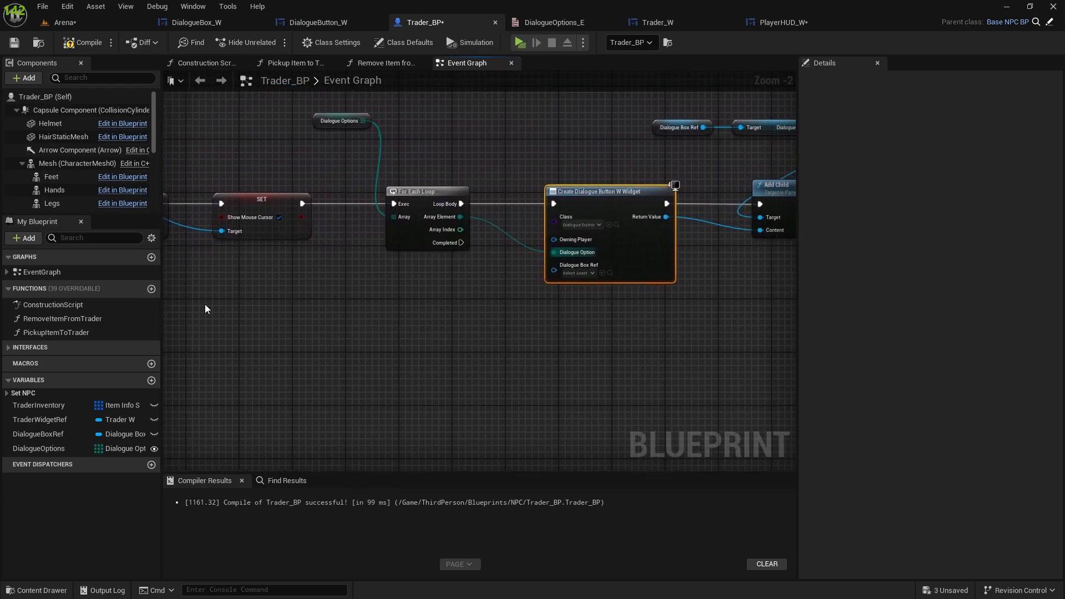
drag(44, 434, 553, 270)
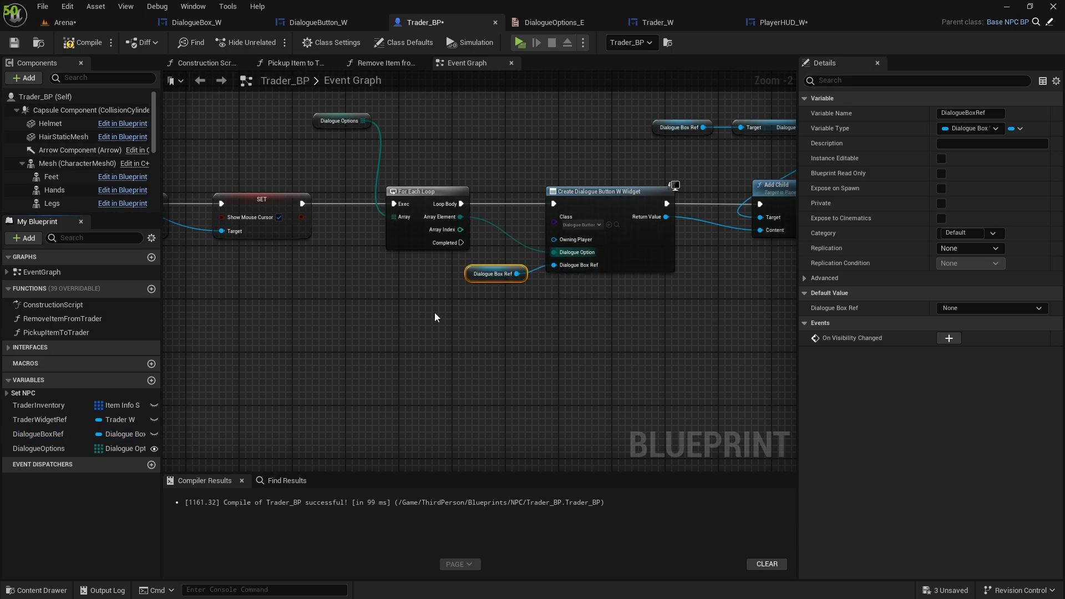
drag(476, 276, 456, 270)
right_drag(621, 308, 477, 325)
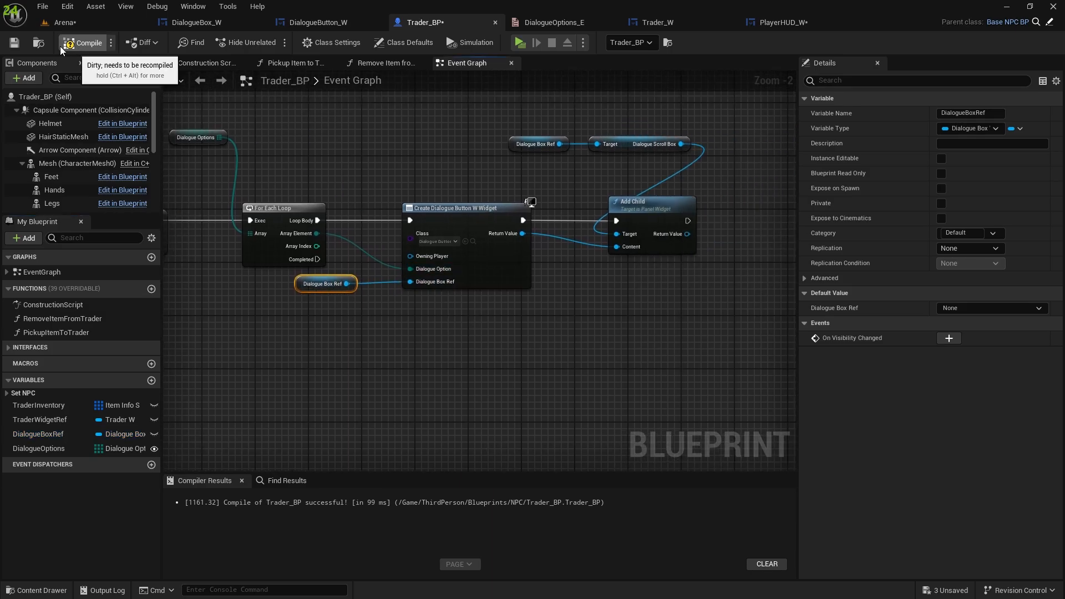
click(79, 46)
click(13, 43)
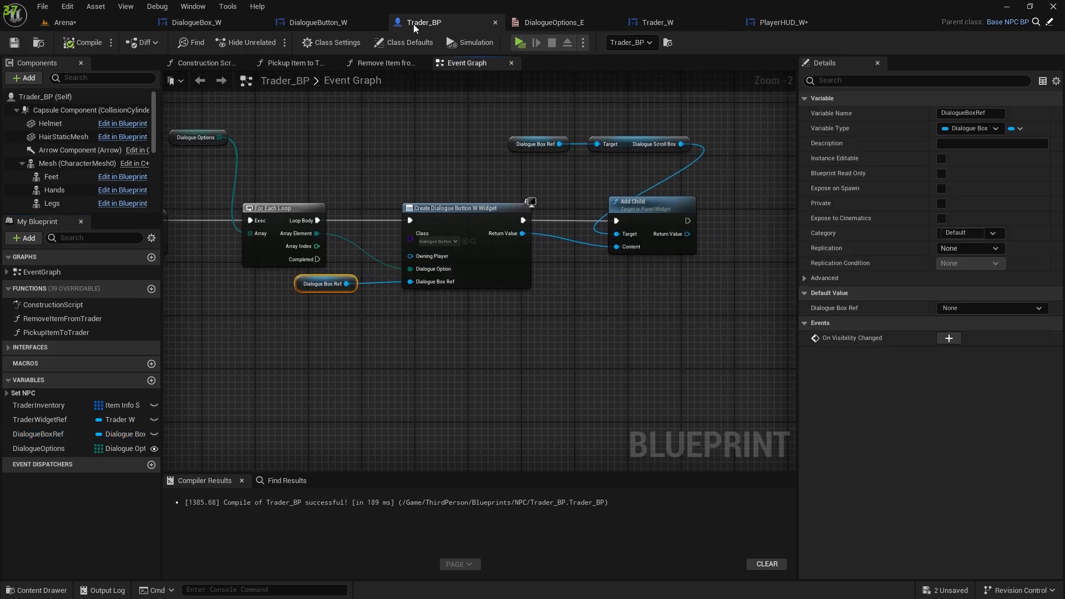
In the DialogueButton_W event graph, add a custom event named SetDialogueButton below Event Construct
click(322, 22)
mouse_move(501, 245)
right_down()
mouse_move(399, 302)
mouse_move(518, 255)
mouse_move(517, 236)
right_up()
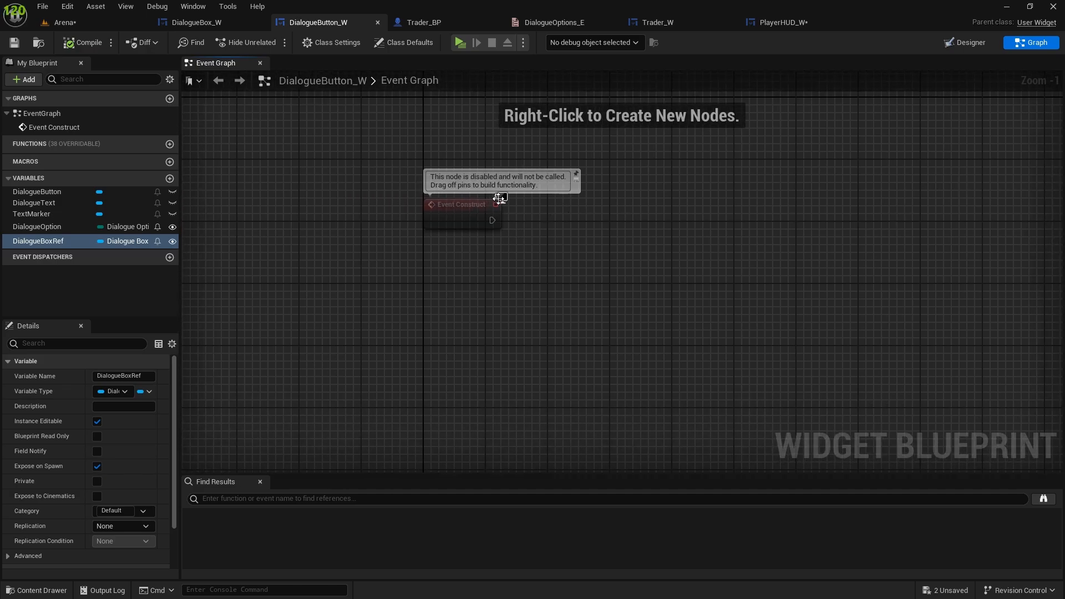
right_drag(577, 209, 566, 271)
scroll(458, 269, up, 1)
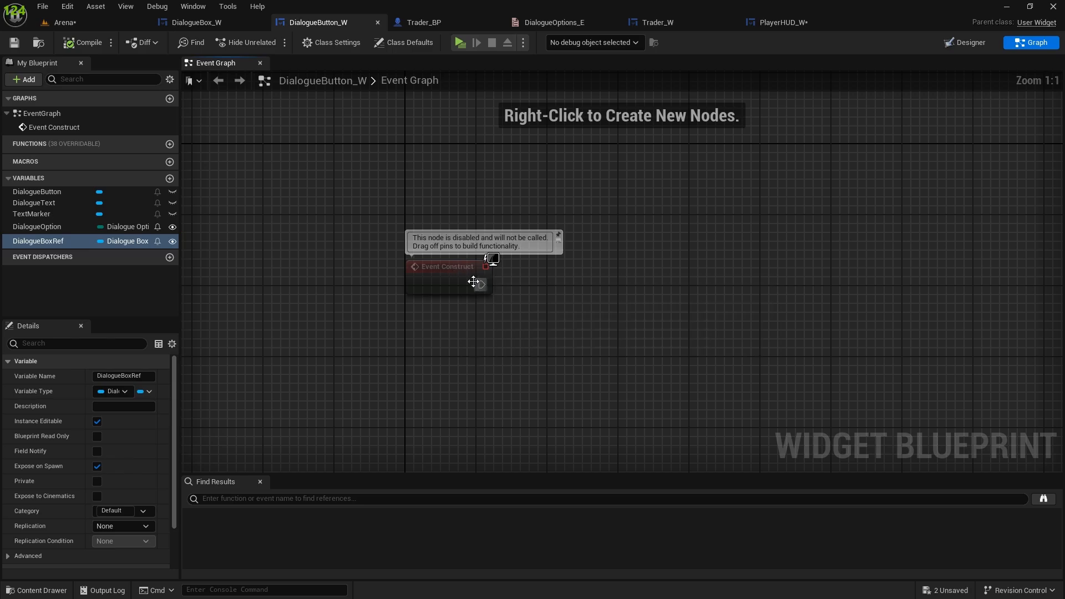
drag(469, 281, 472, 308)
right_drag(486, 367, 487, 332)
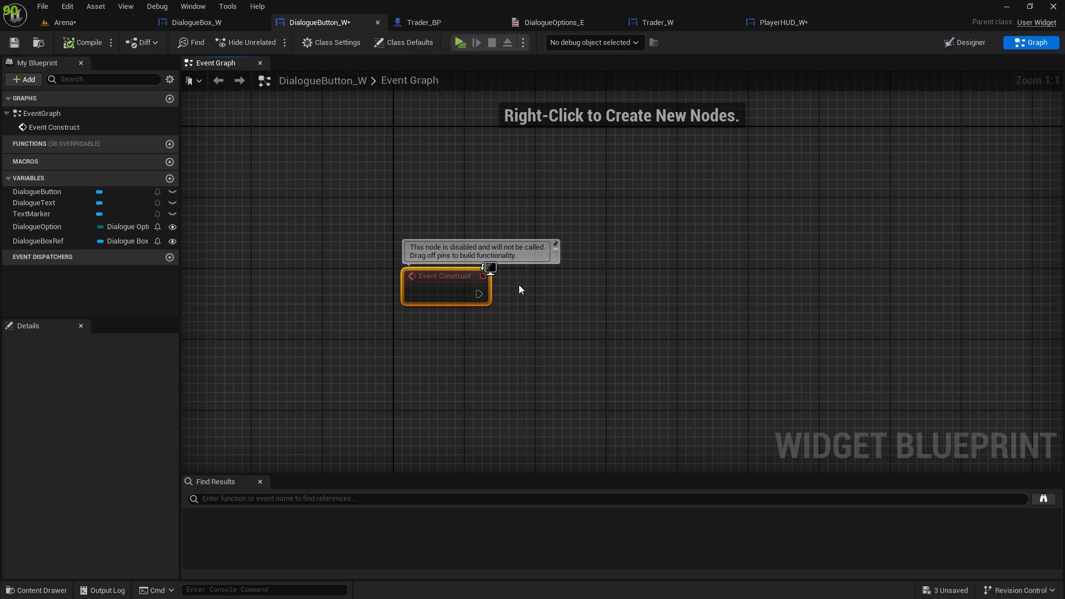
right_drag(503, 371, 452, 257)
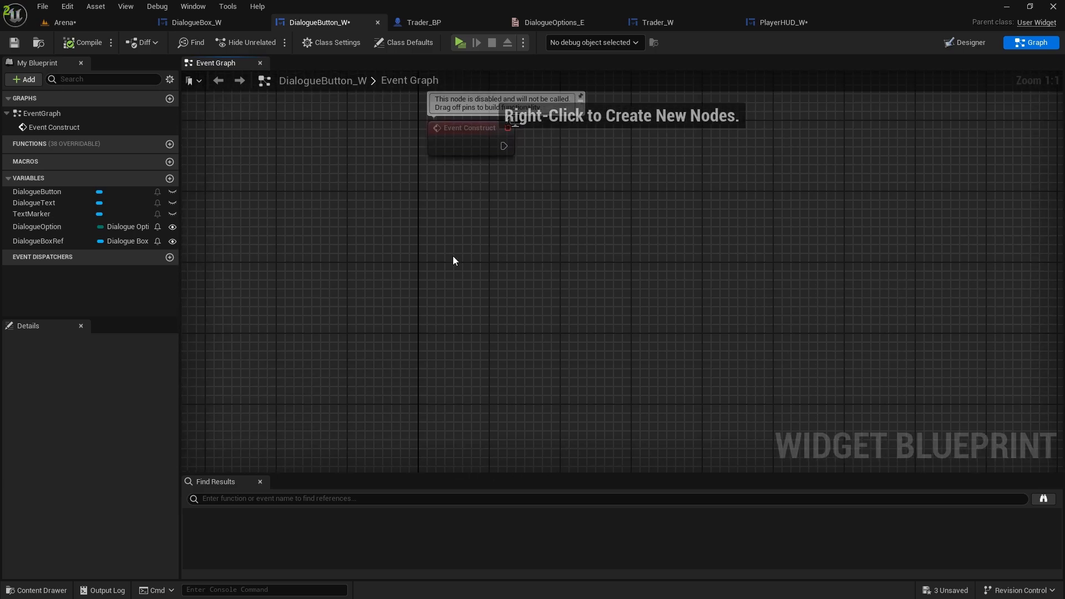
right_click(452, 256)
text(custom)
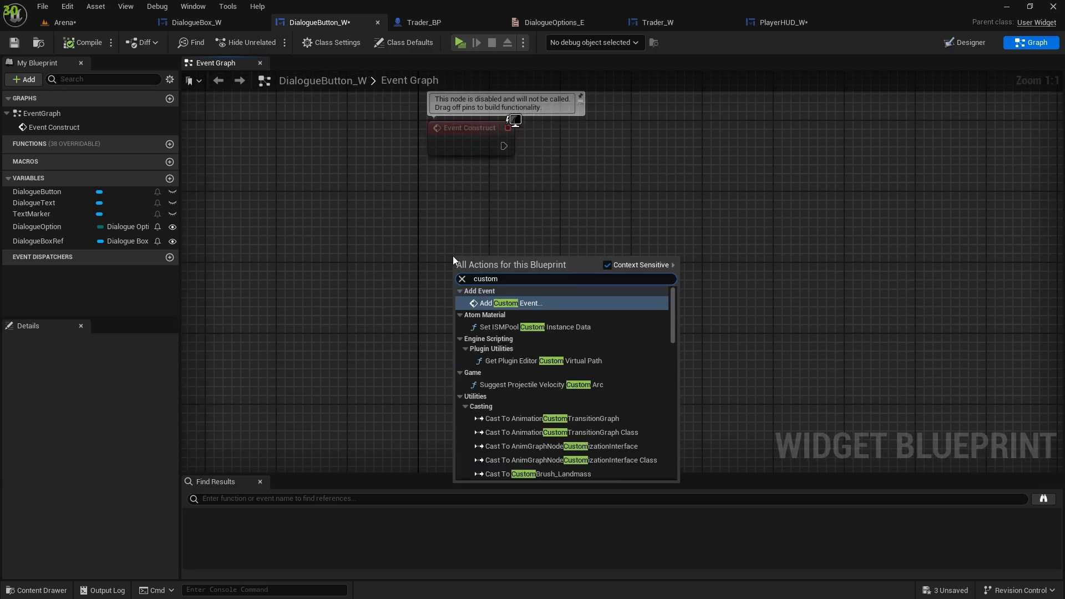
click(489, 302)
text(SetDialogueButton)
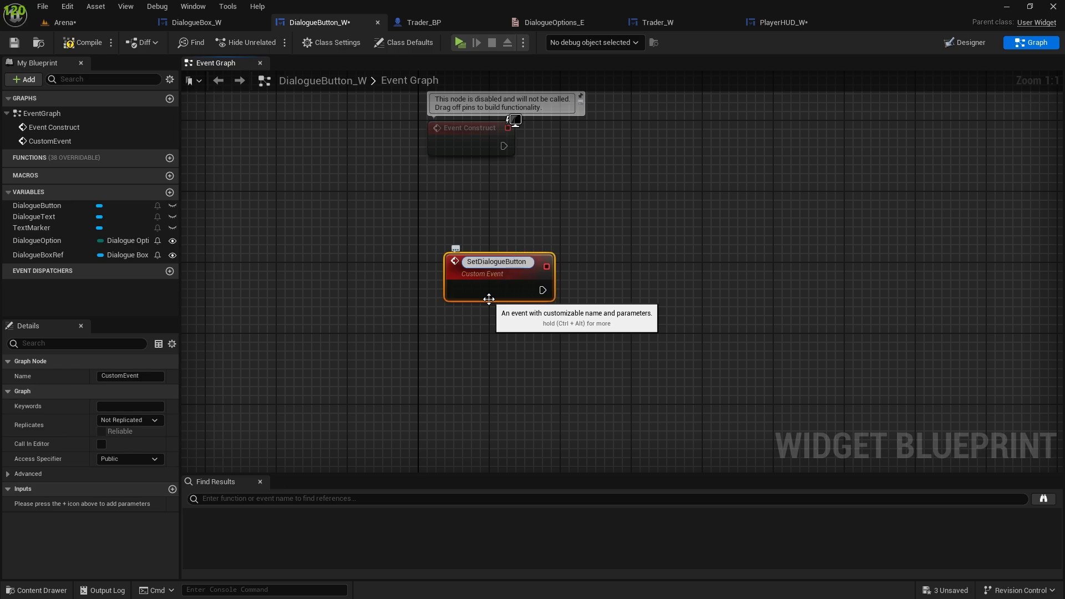
click(537, 357)
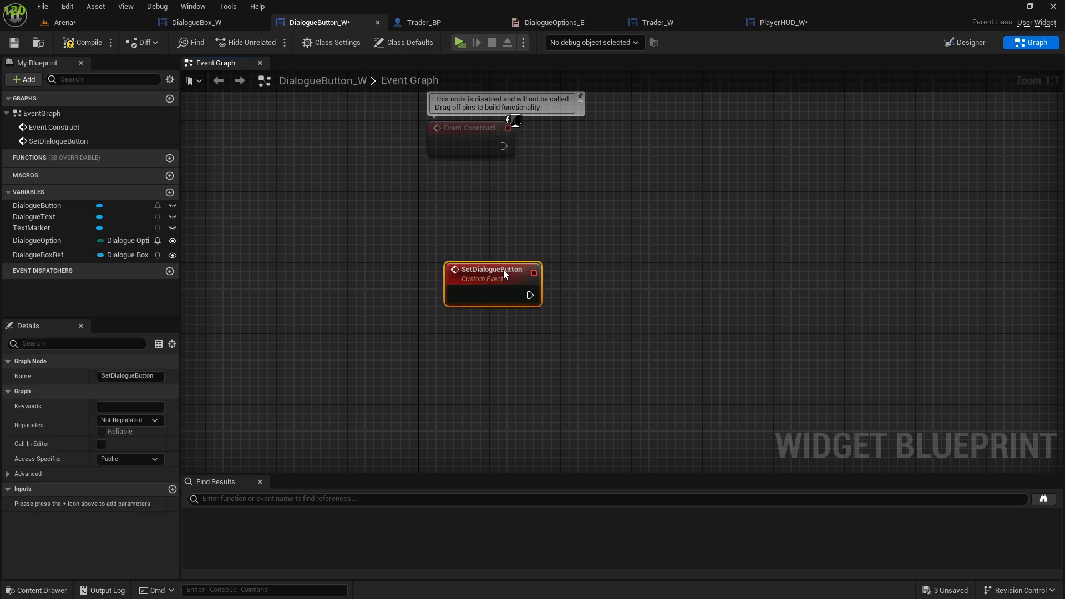
Move the SetDialogueButton event further down and call Set Dialogue Button from Event Construct
drag(503, 270, 487, 320)
drag(492, 143, 568, 158)
text(set dialo)
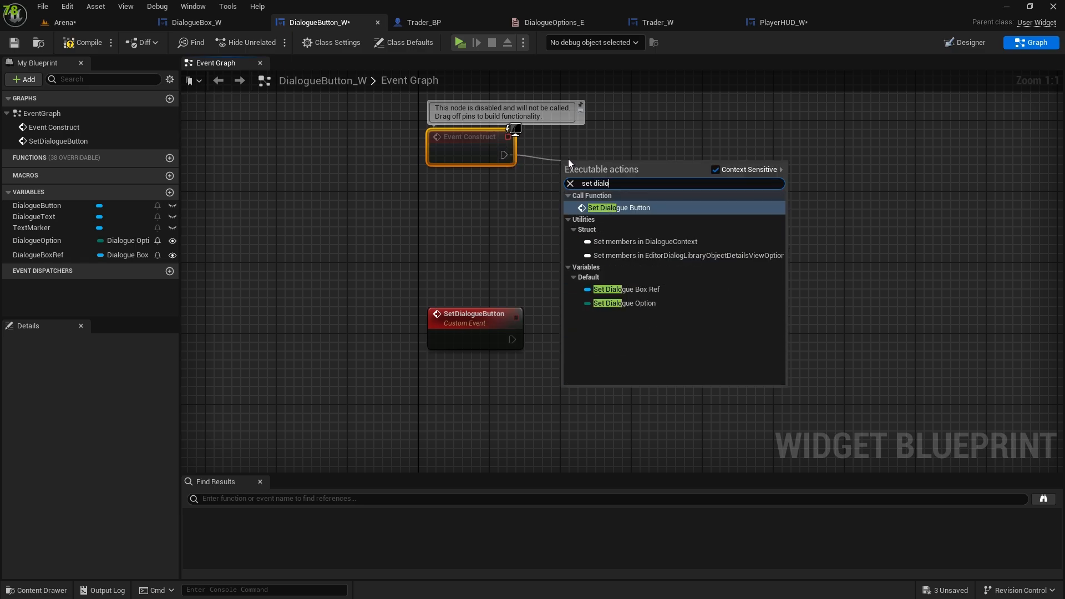
click(637, 210)
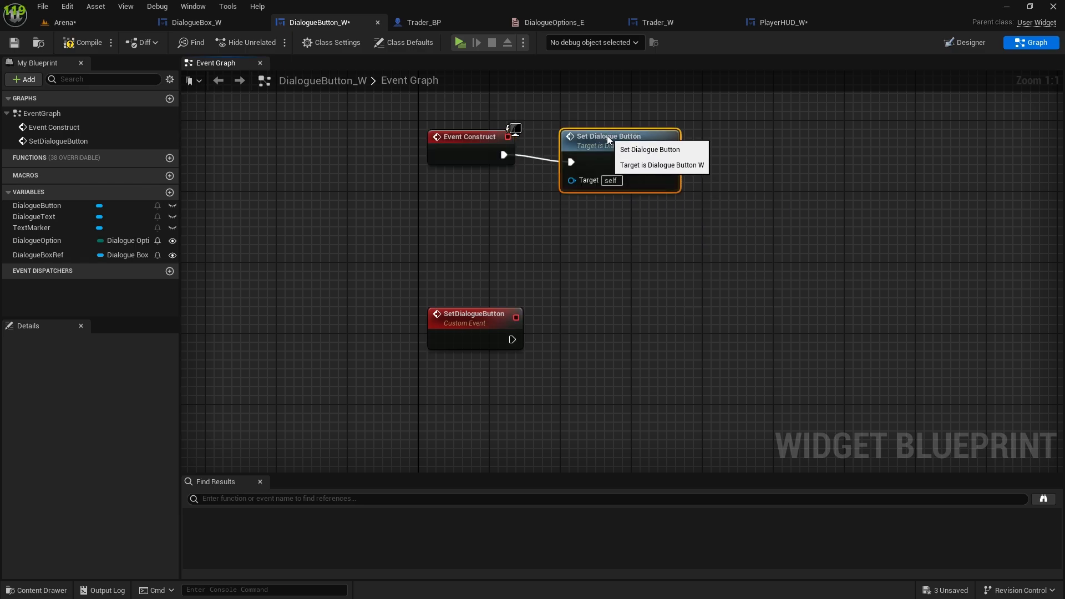
Add a SetText (Text) node targeting the DialogueText variable and run it from the SetDialogueButton event
right_drag(592, 237, 582, 77)
drag(467, 134, 404, 235)
drag(56, 216, 655, 251)
click(578, 198)
text(set te)
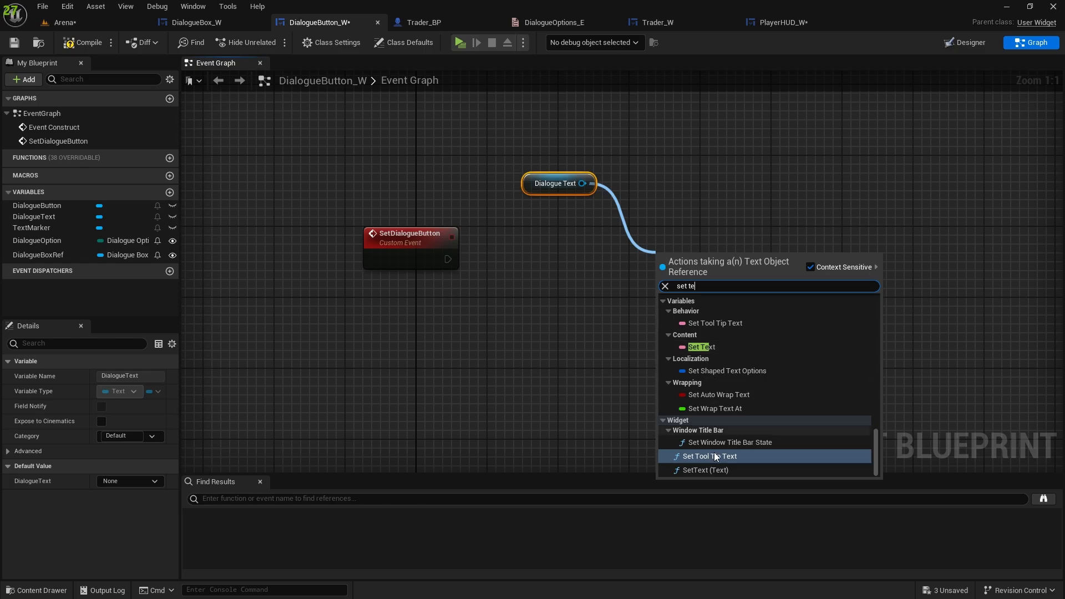
click(702, 469)
drag(448, 259, 630, 259)
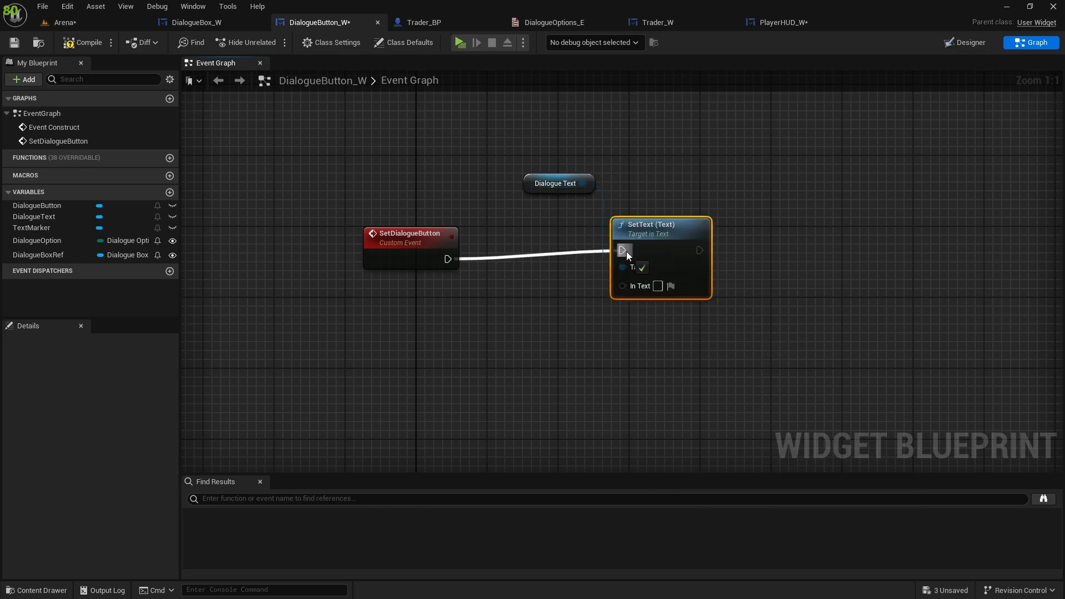
Convert the DialogueOption variable with Enum to String and feed it into SetText's In Text, then compile and save
drag(37, 240, 446, 339)
click(383, 350)
text(enum to)
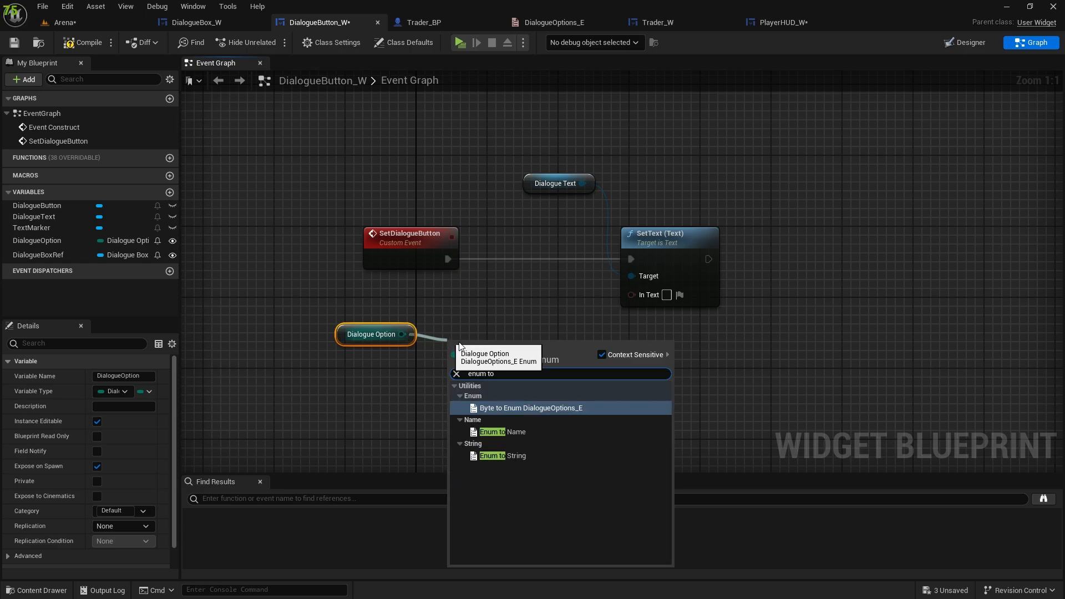
click(502, 455)
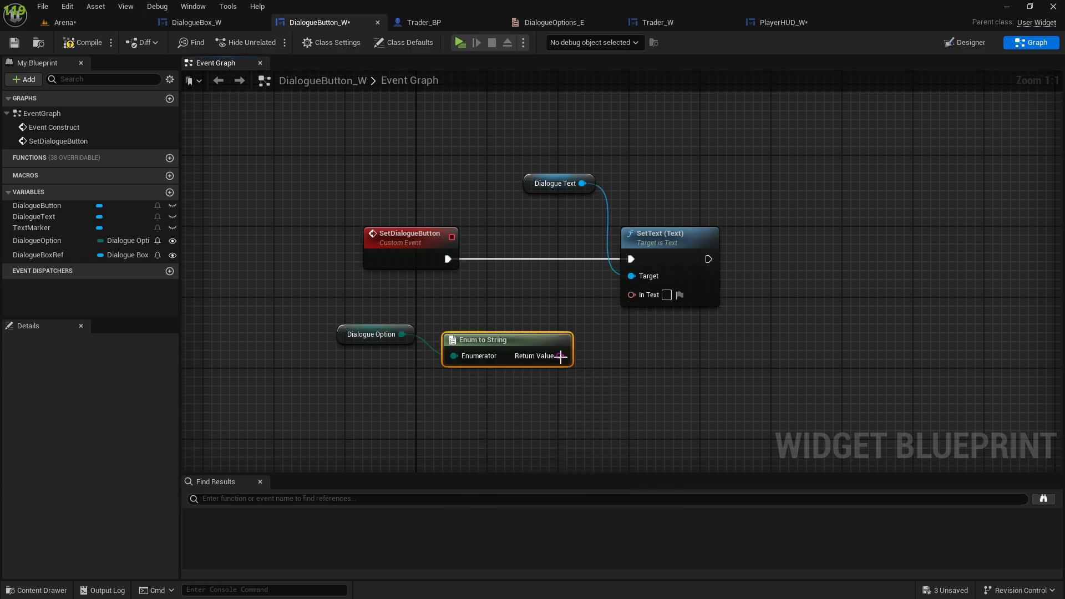
drag(560, 356, 523, 310)
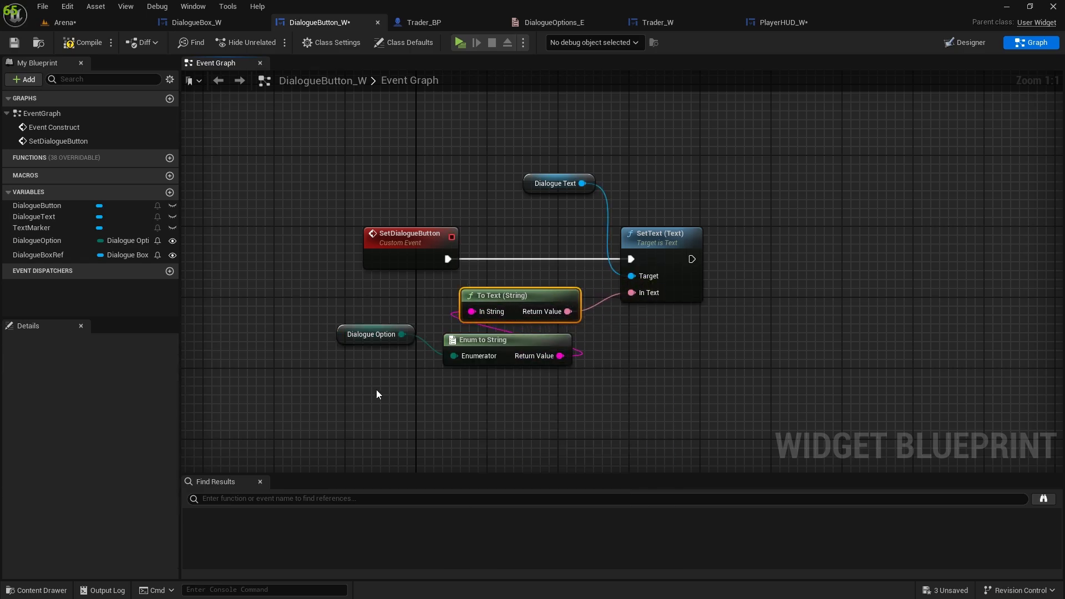
click(84, 42)
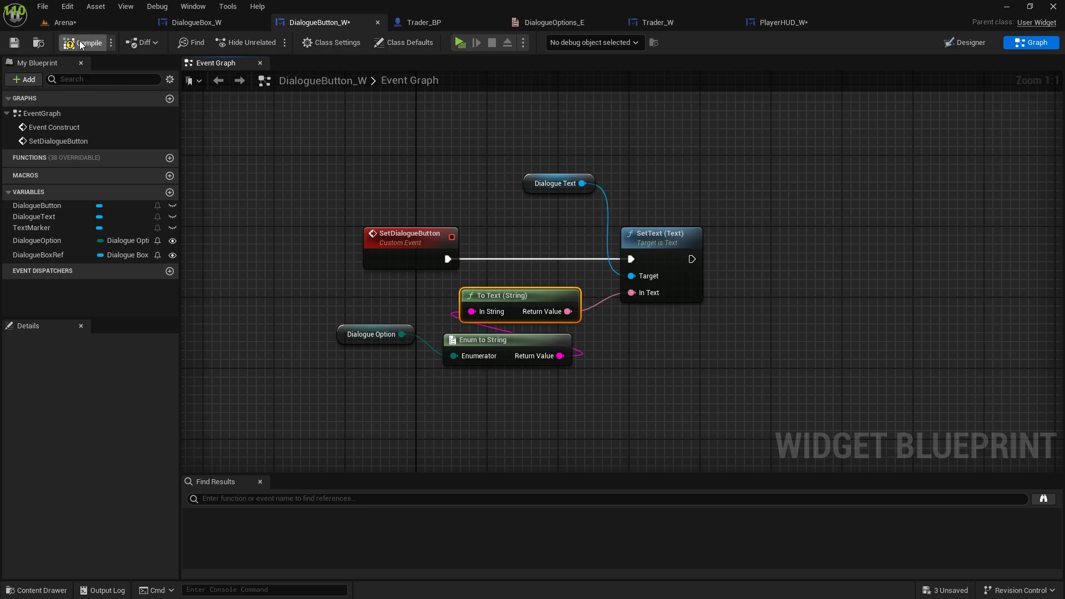
click(13, 42)
right_drag(482, 419, 467, 241)
scroll(487, 207, down, 2)
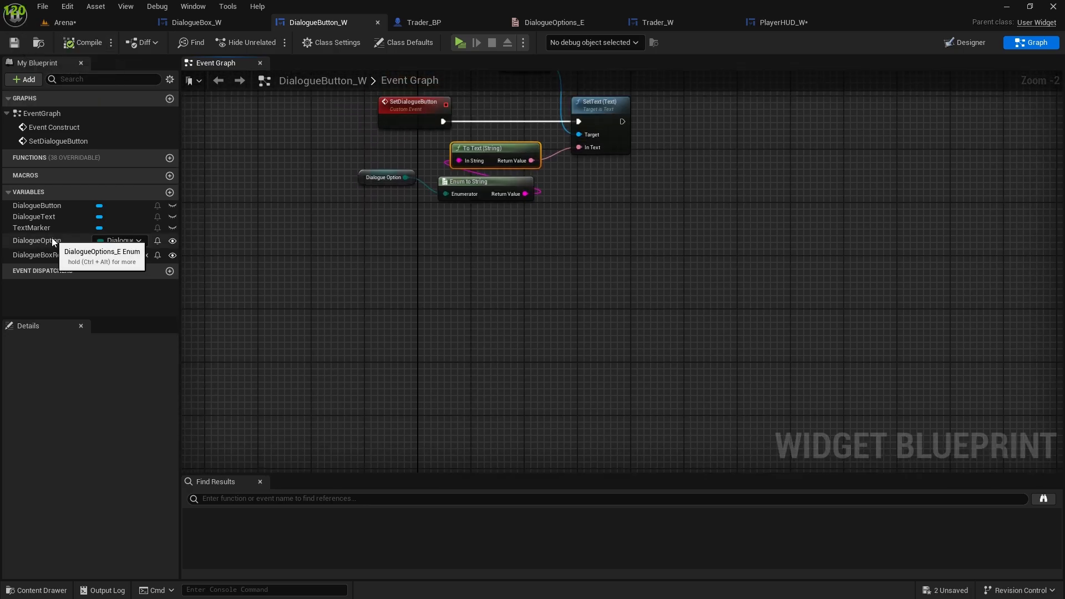
right_drag(208, 261, 181, 279)
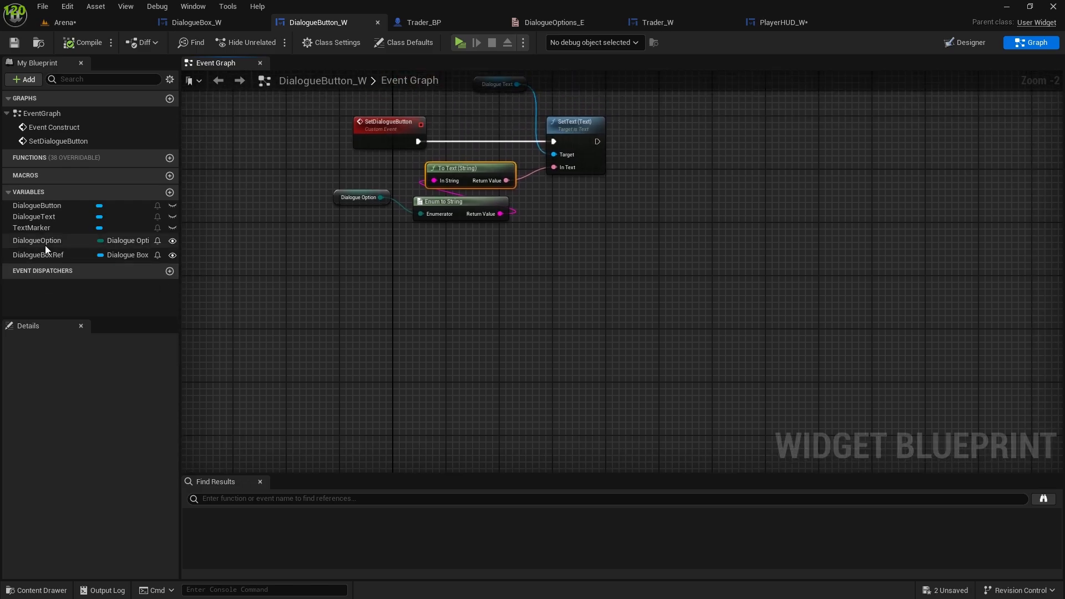
Add an On Hovered event for the DialogueButton variable and move it to an empty area of the event graph
click(33, 206)
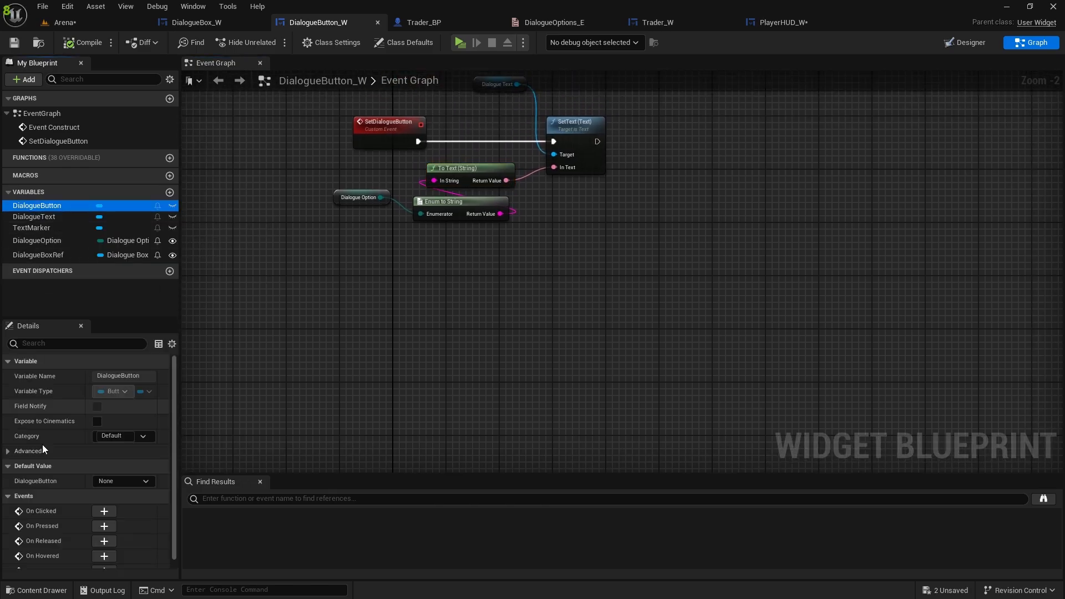
scroll(82, 480, down, 1)
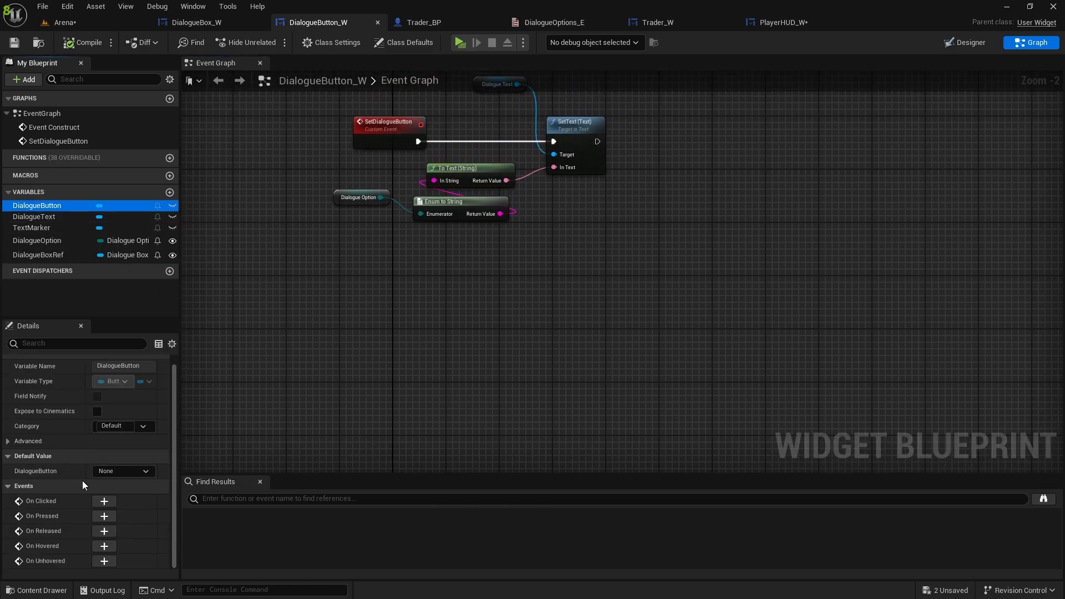
click(108, 544)
drag(623, 280, 616, 367)
right_drag(616, 368, 387, 229)
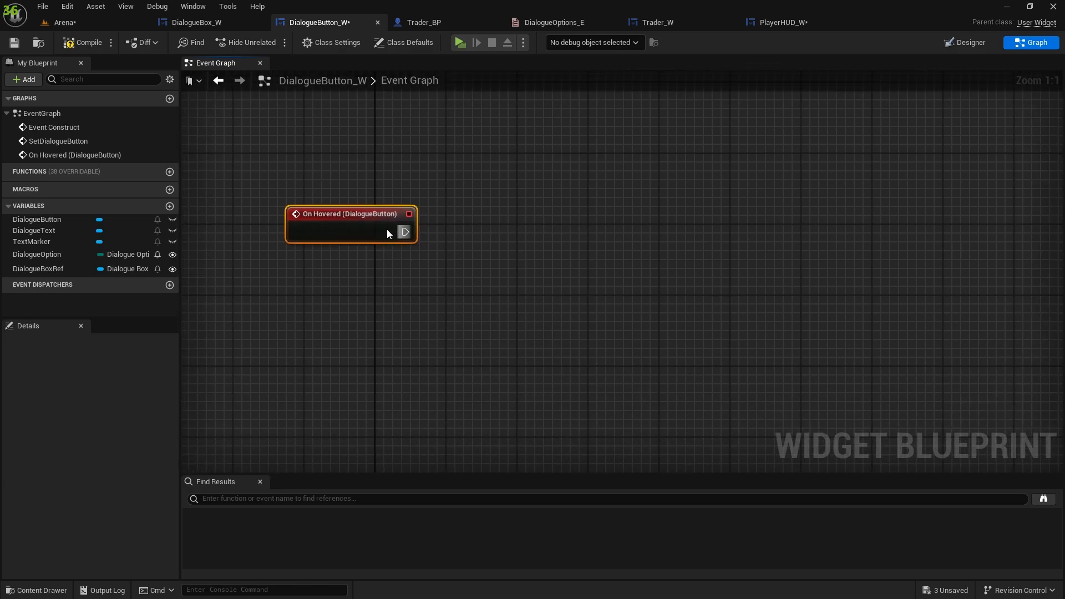
Add a Set Visibility node targeting TextMarker, set to Visible, and run it from the On Hovered (DialogueButton) event
click(32, 242)
click(424, 181)
drag(467, 148, 536, 242)
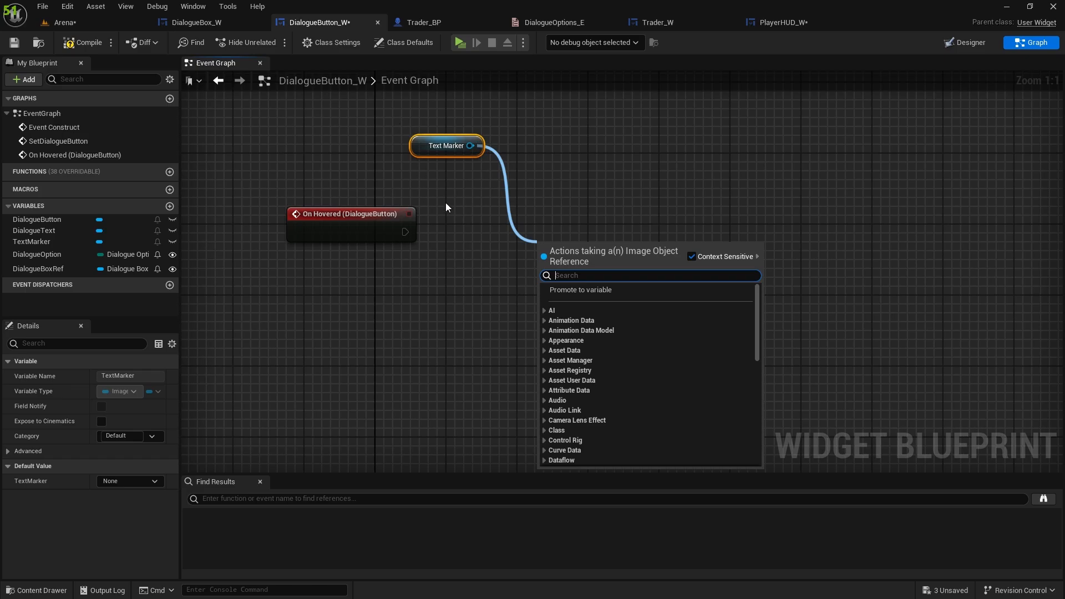
text(set visi)
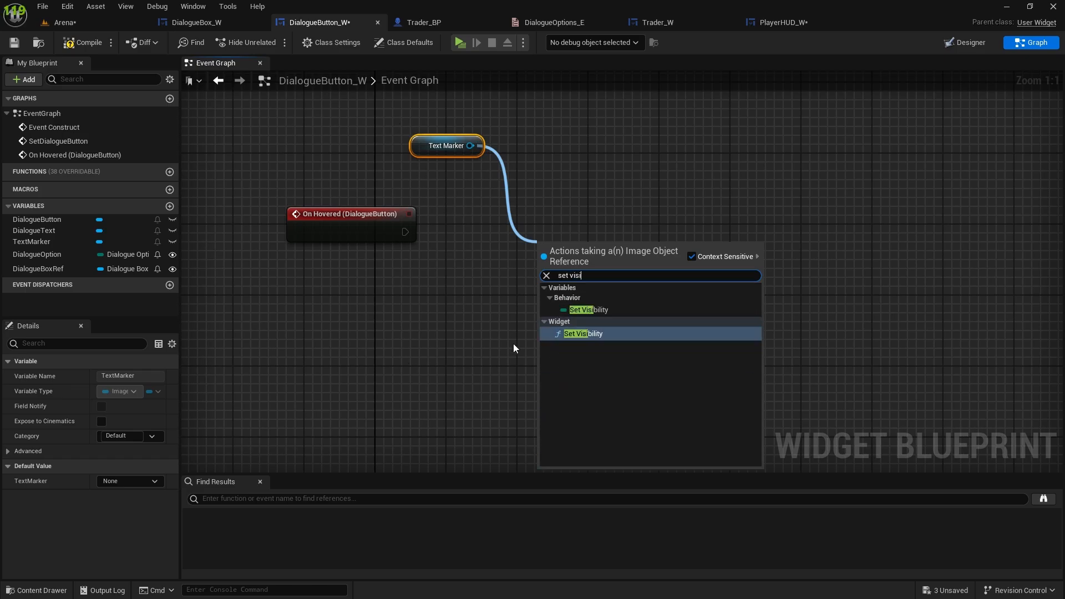
click(574, 333)
drag(605, 253, 578, 226)
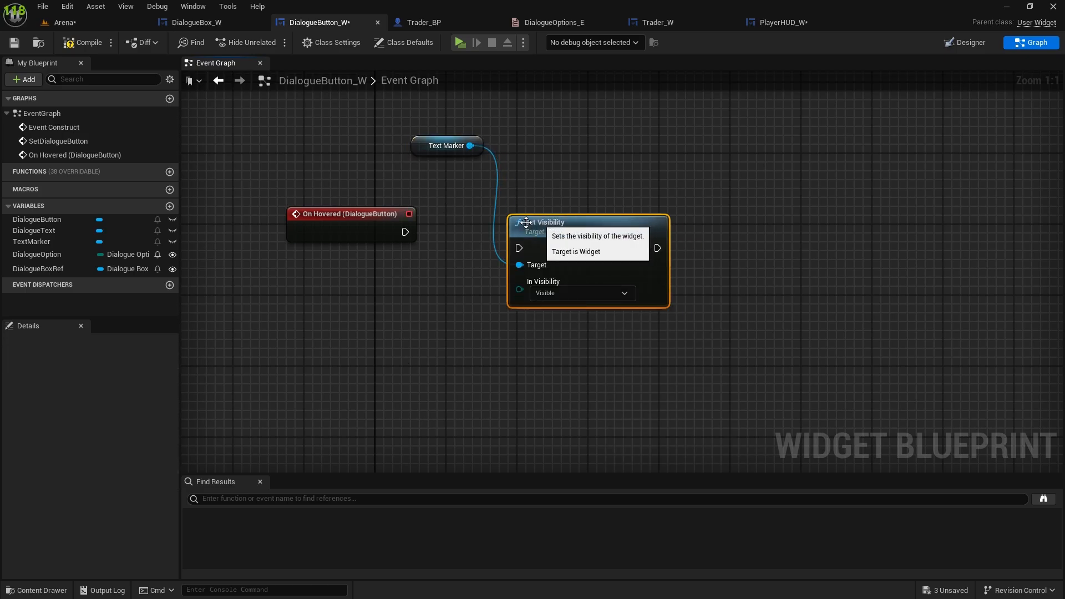
drag(405, 231, 520, 251)
drag(573, 232, 583, 216)
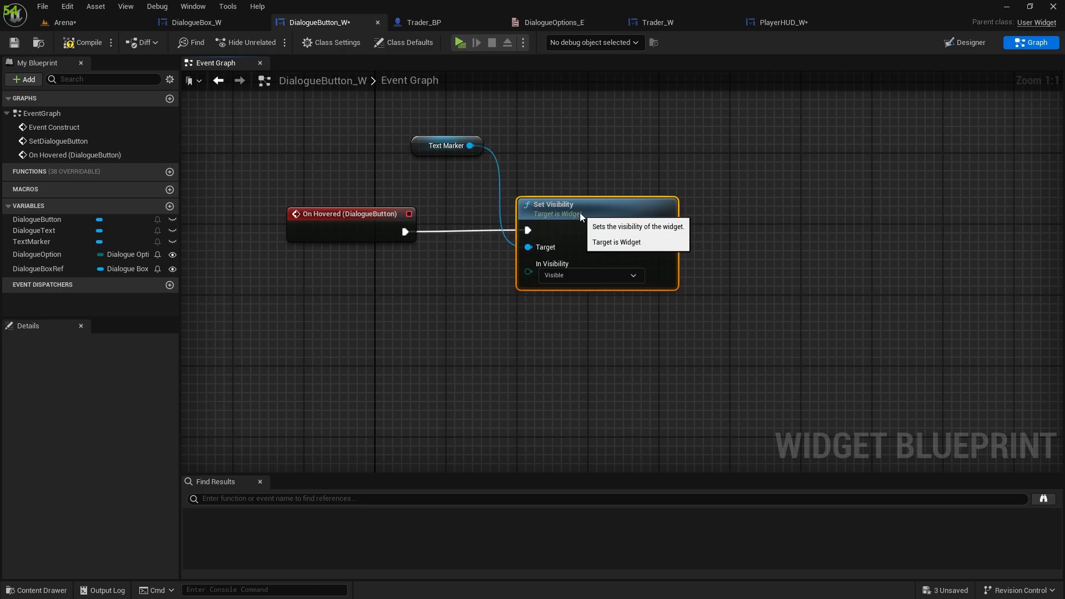
Add an Event On Mouse Leave node and align it below the On Hovered event
click(459, 318)
scroll(447, 306, down, 1)
right_drag(447, 306, 535, 184)
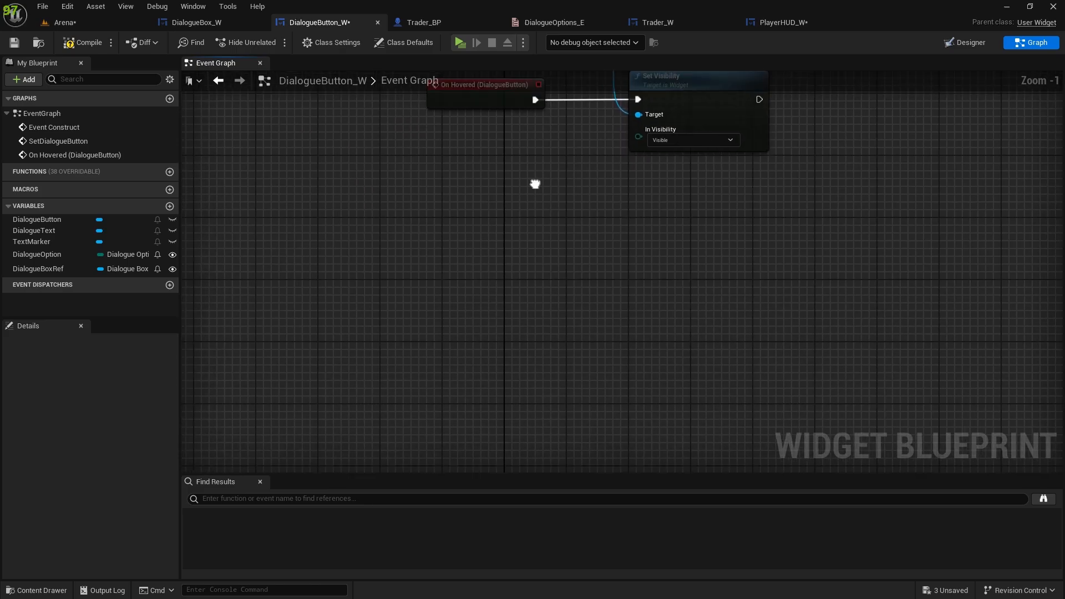
right_click(459, 220)
text(mous)
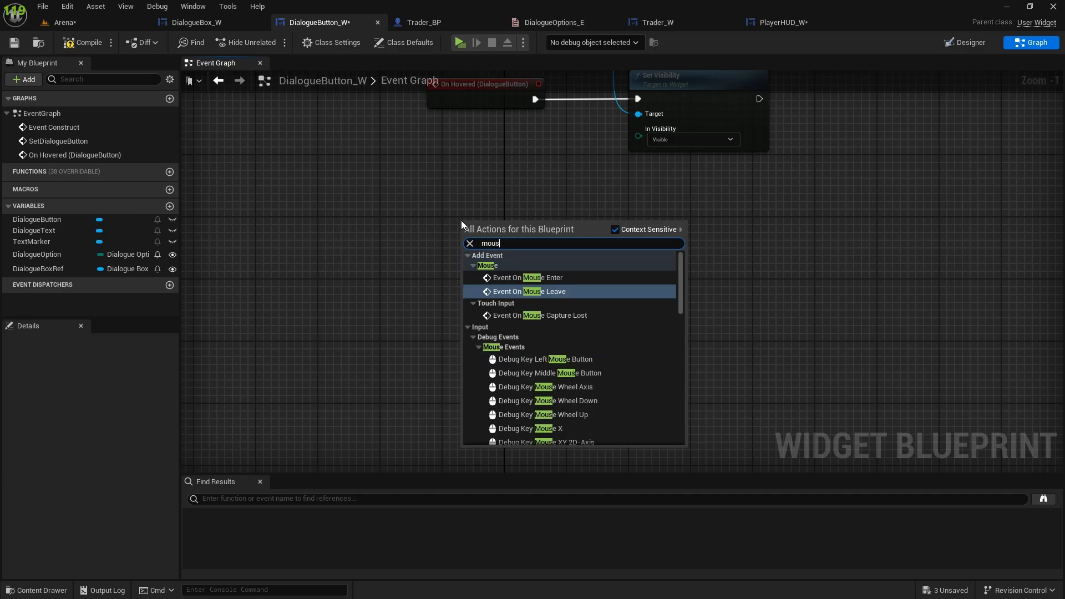
text(e le)
click(514, 277)
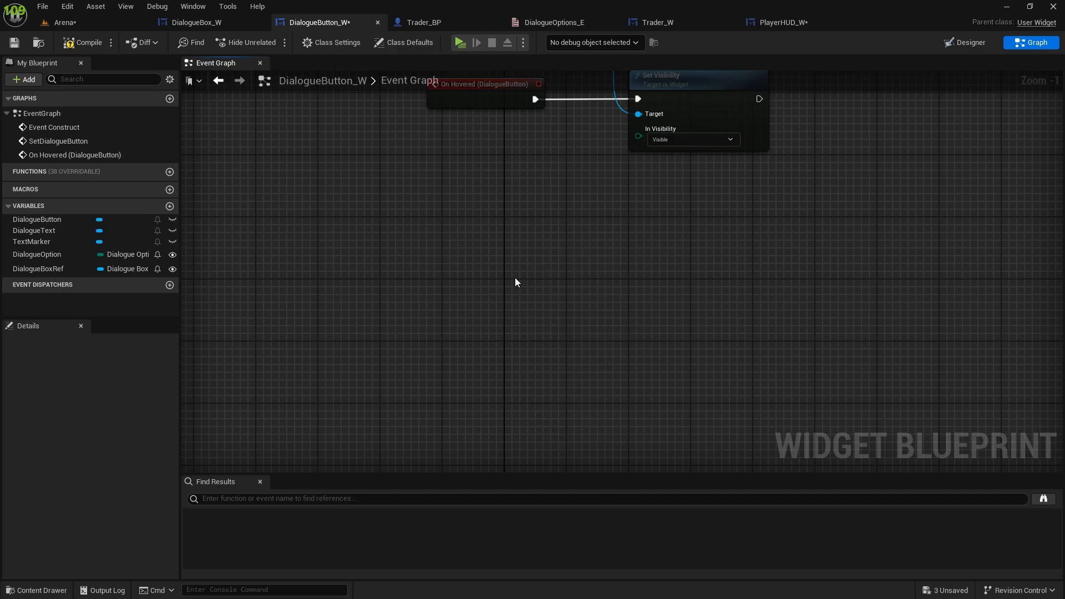
drag(508, 230, 484, 253)
right_drag(578, 222, 550, 296)
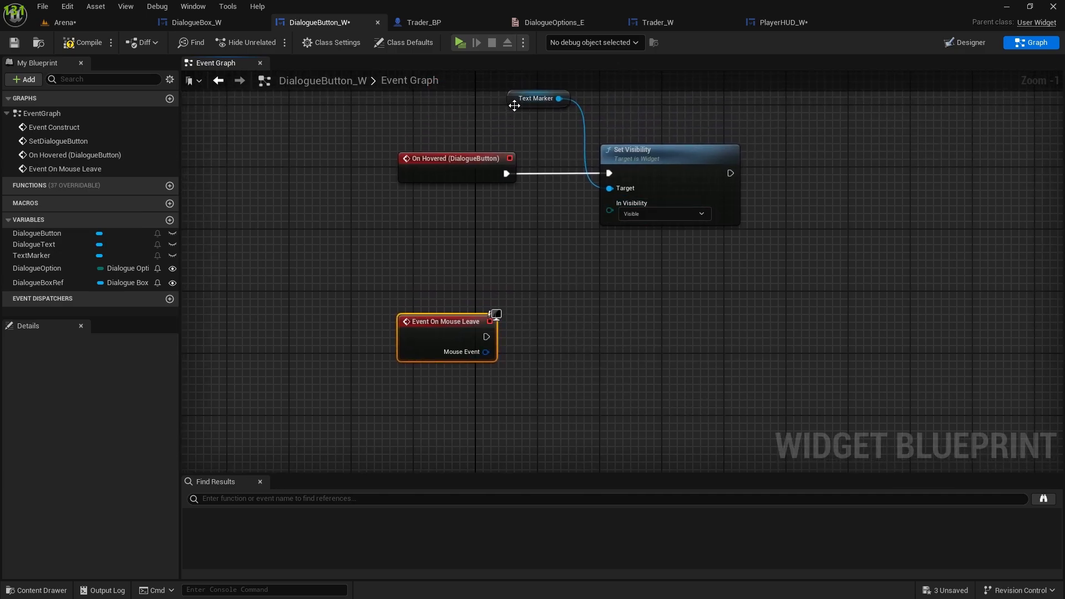
Duplicate the Text Marker and Set Visibility nodes, run the copy from Event On Mouse Leave with visibility Hidden, and save
mouse_move(514, 105)
mouse_down()
mouse_move(623, 136)
mouse_move(710, 222)
mouse_up()
key(ctrl+c)
key(ctrl+v)
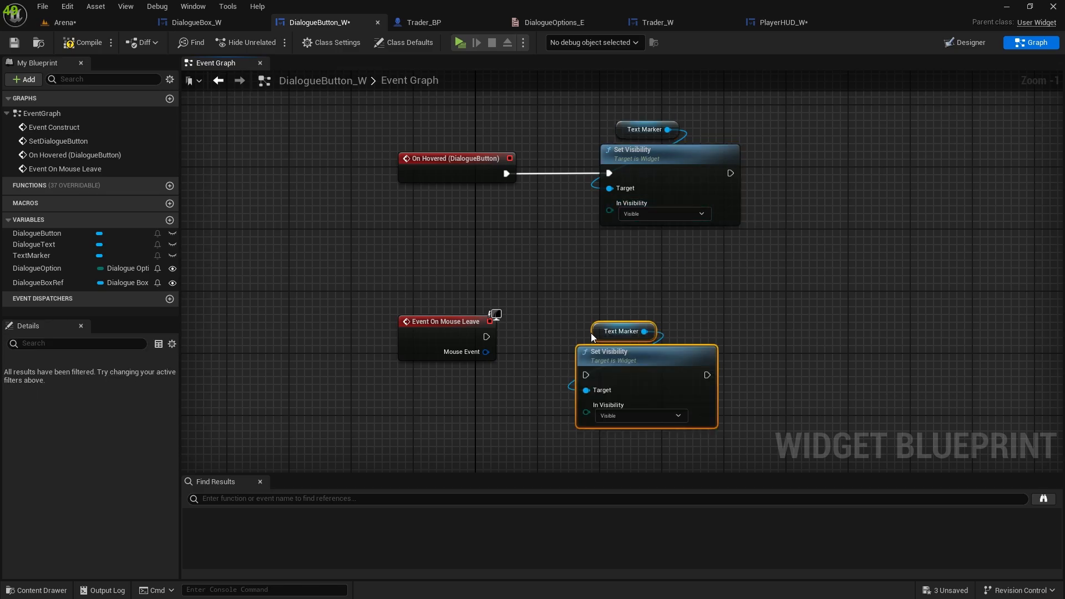
drag(591, 333, 583, 309)
mouse_move(486, 336)
mouse_down()
mouse_move(580, 352)
mouse_move(623, 315)
mouse_up()
click(621, 378)
click(604, 403)
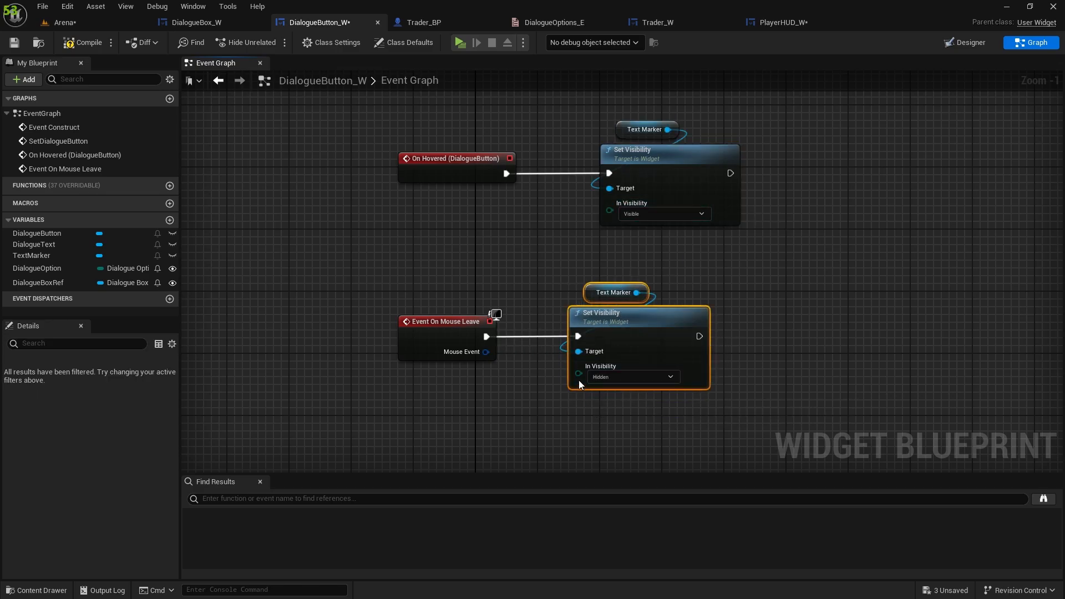
scroll(518, 230, down, 4)
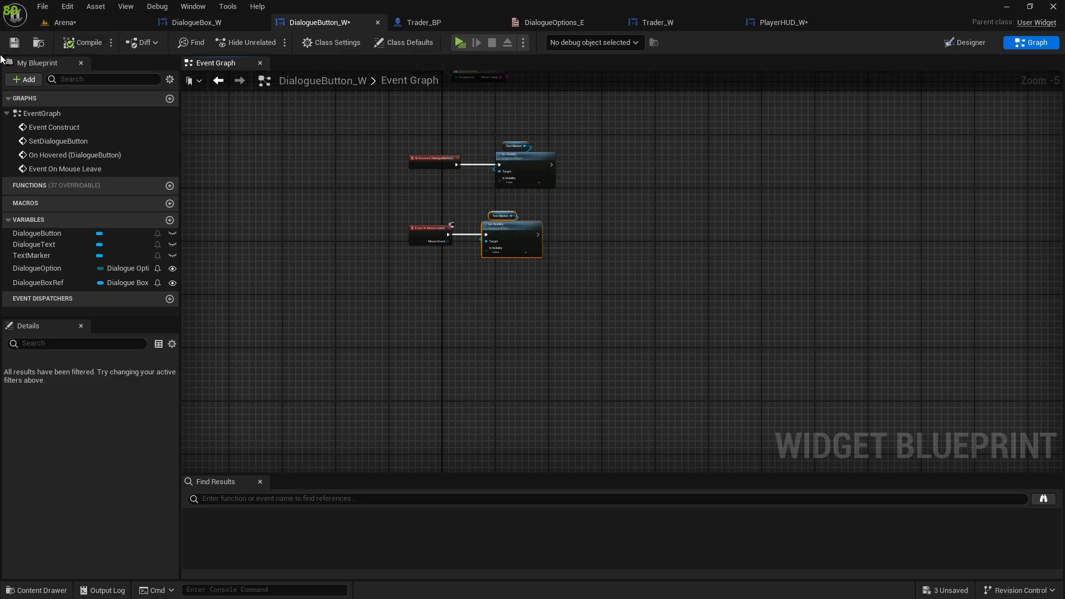
click(14, 42)
Play the Arena level, walk to the trader and open the dialogue box to test the option buttons, ending the preview when done
click(61, 22)
click(271, 41)
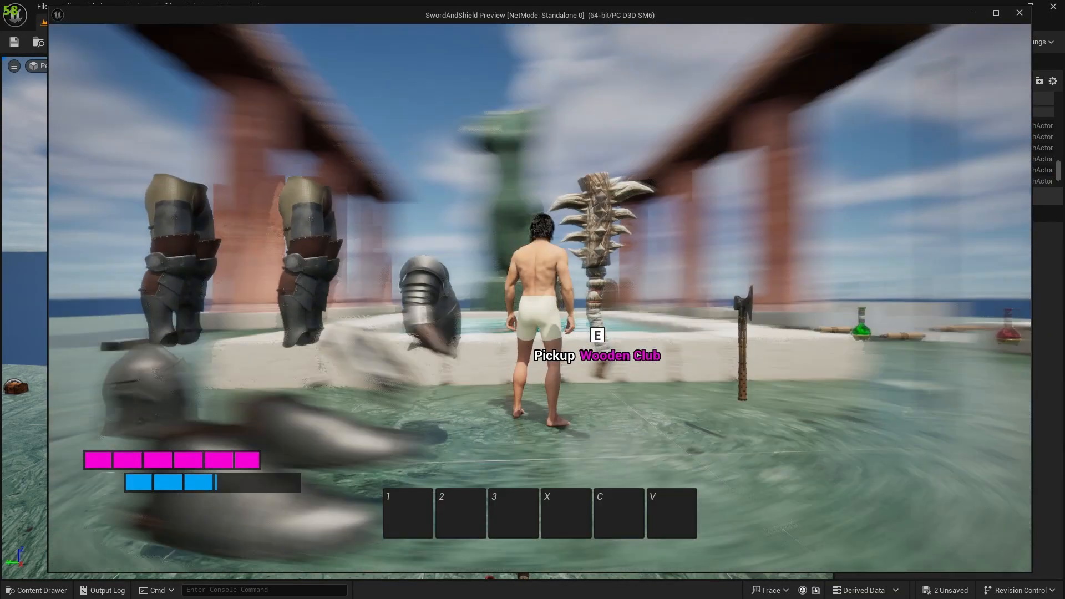
key(w)
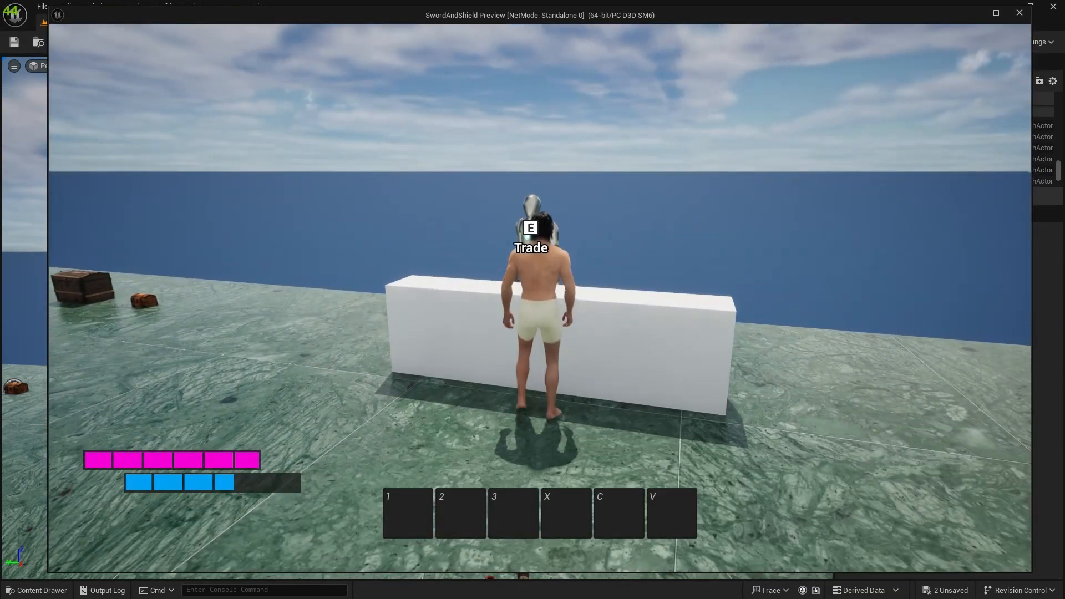
key(e)
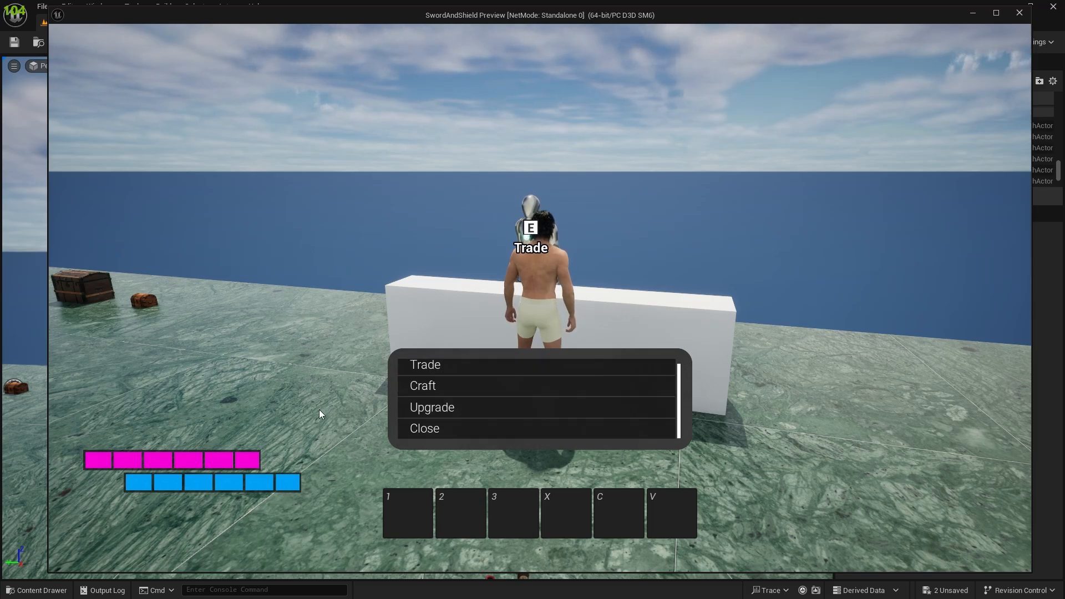
key(Escape)
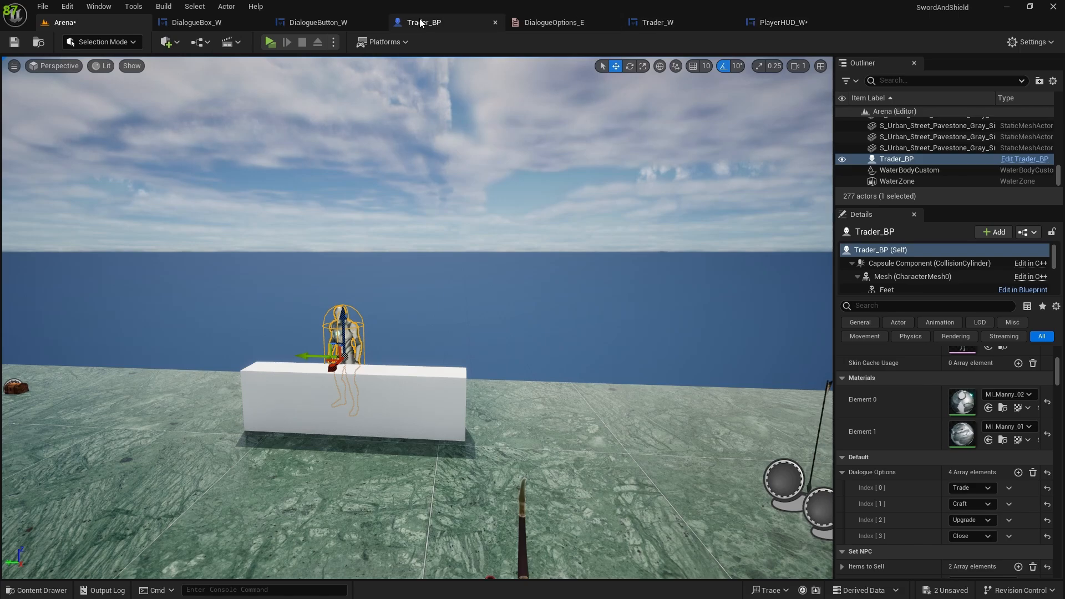
In the DialogueButton_W designer, set the padding of the Canvas Panel inside the Size Box to 2
click(324, 23)
click(965, 42)
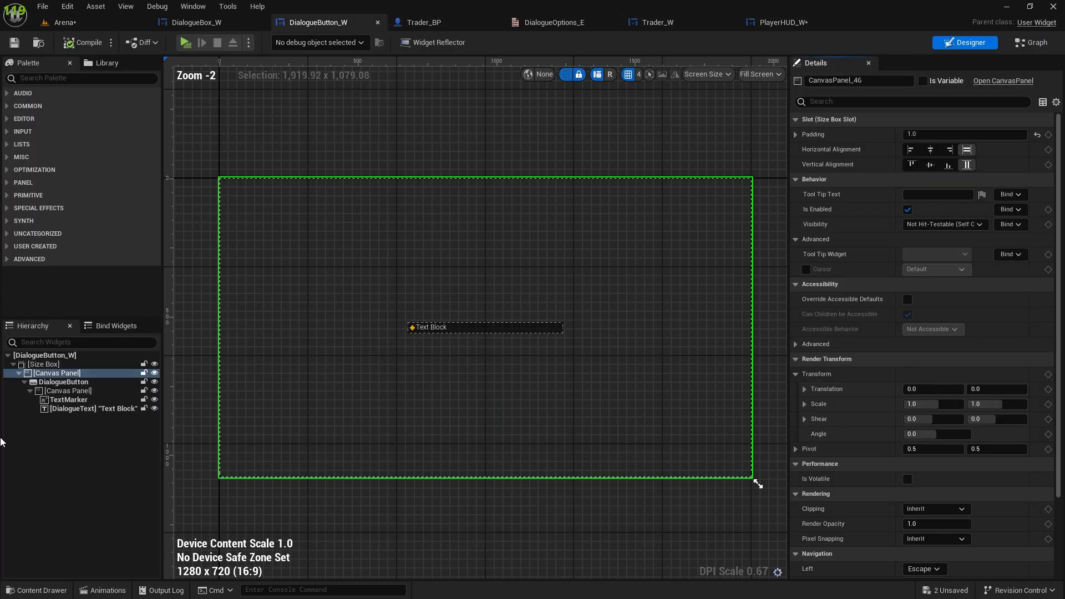
click(925, 133)
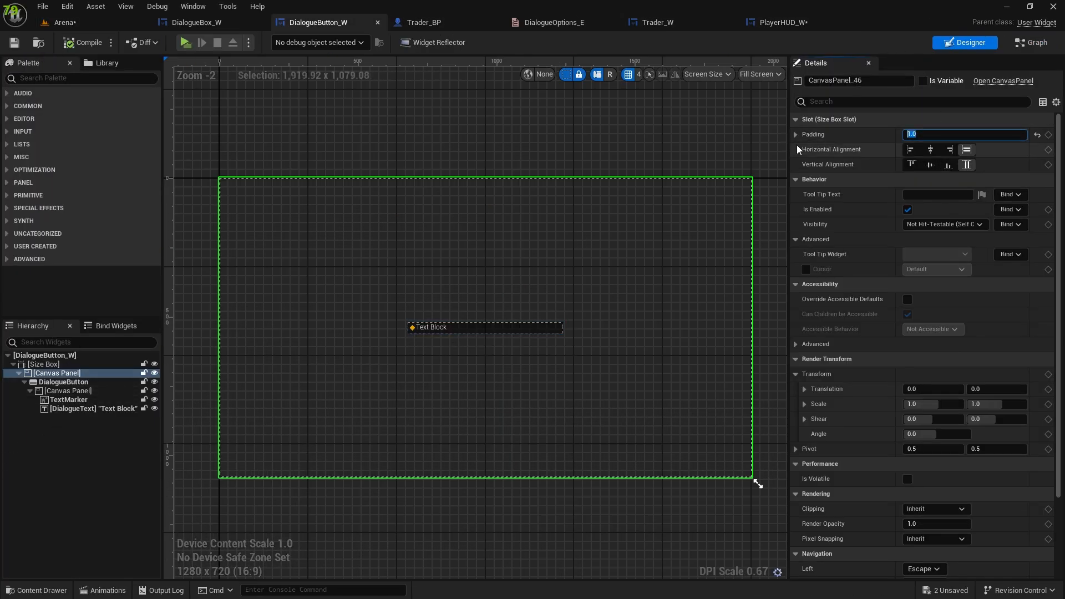
text(2)
key(Return)
Set the TextMarker image's Size X and Size Y to 10
scroll(392, 371, up, 8)
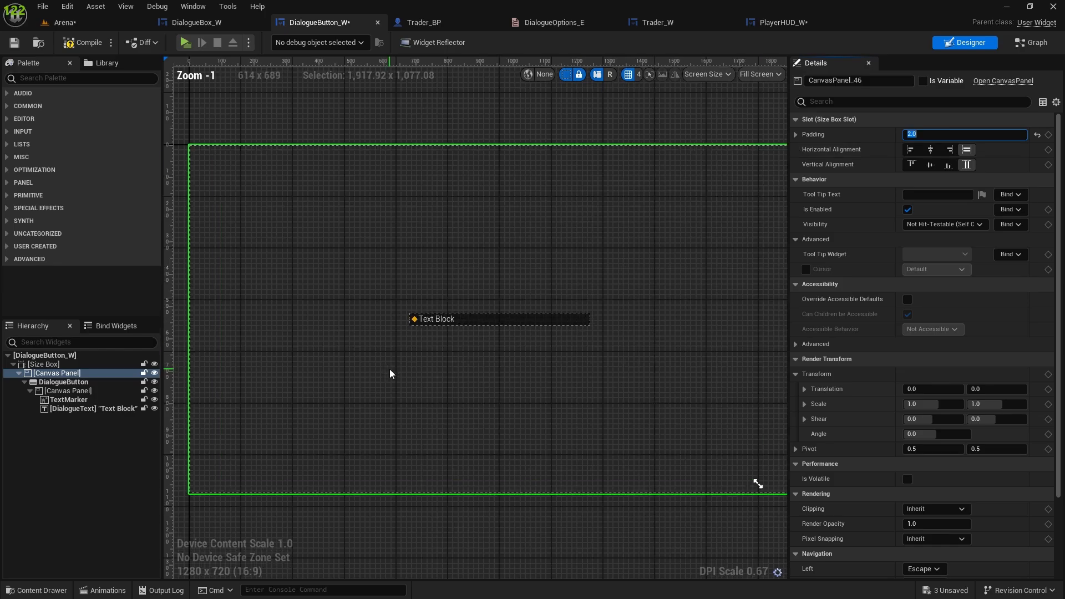
click(426, 255)
click(426, 255)
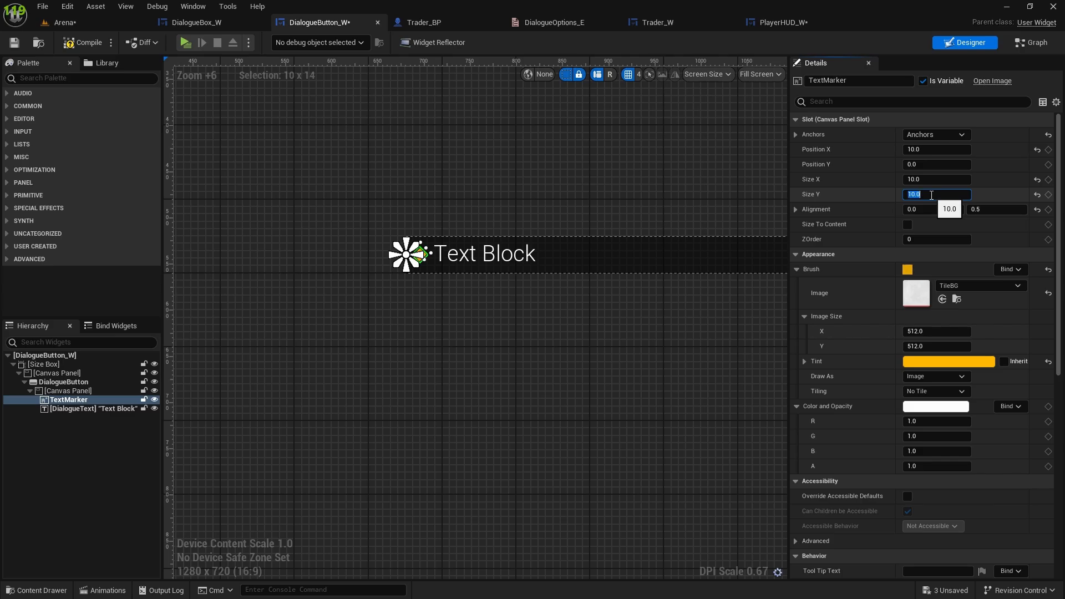
click(347, 351)
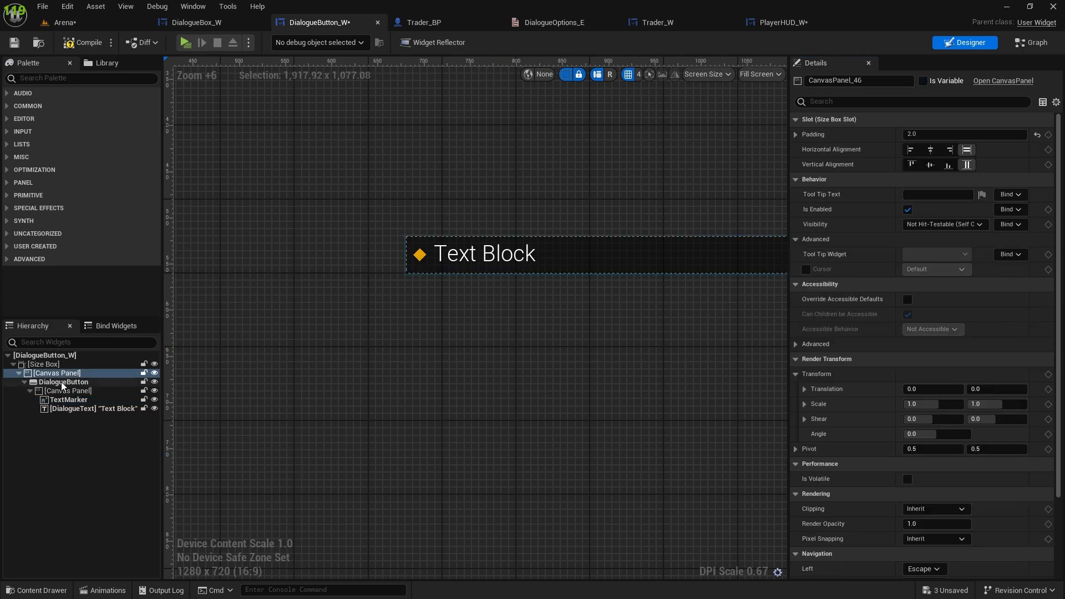
Select DialogueButton and copy its whole Style property
click(86, 383)
scroll(931, 330, down, 10)
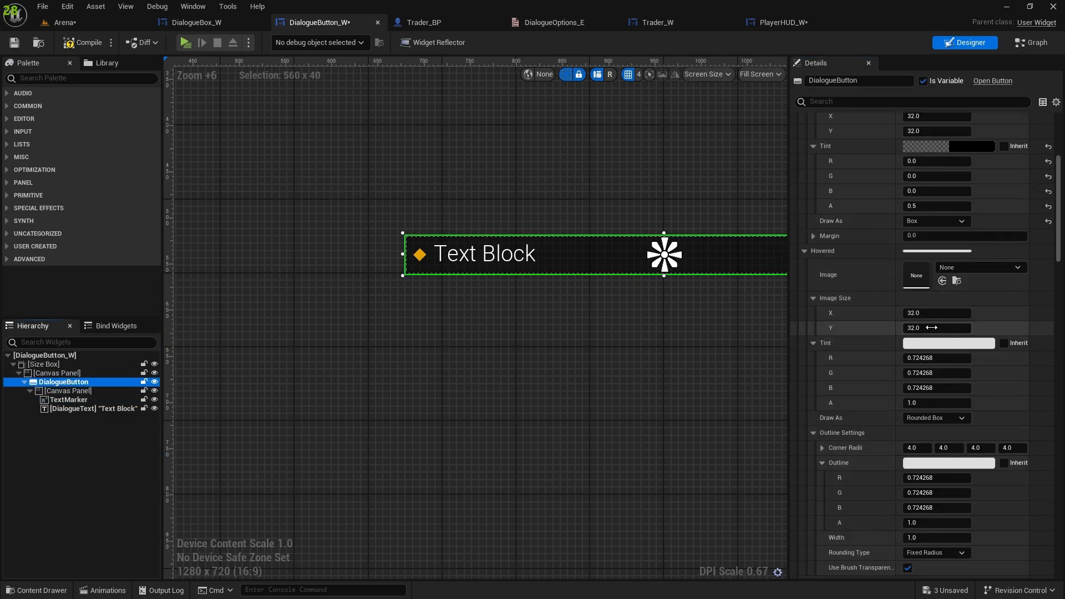
scroll(902, 331, up, 5)
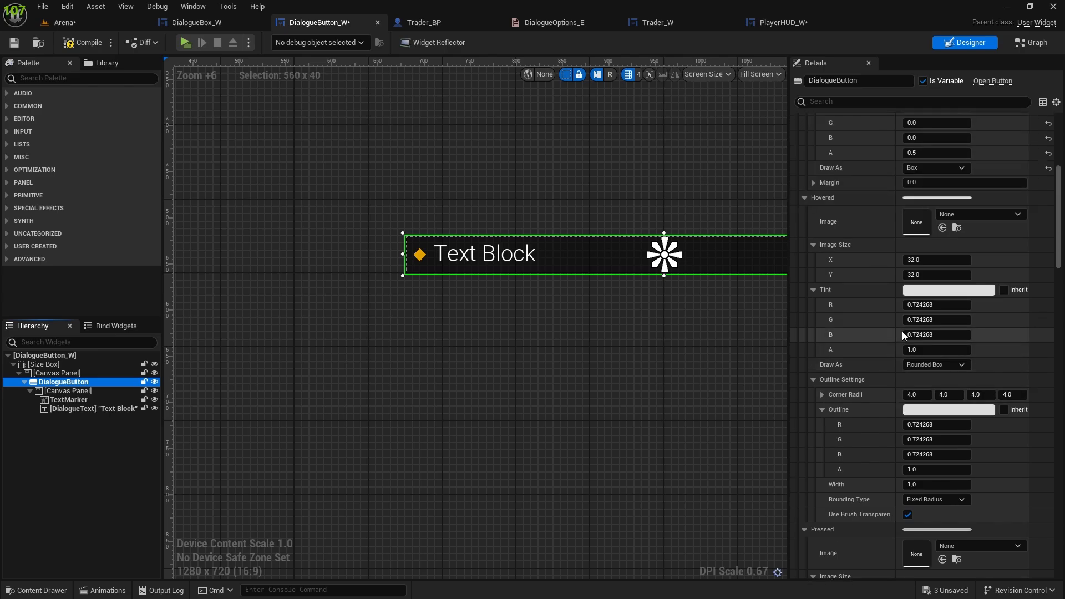
scroll(902, 333, up, 4)
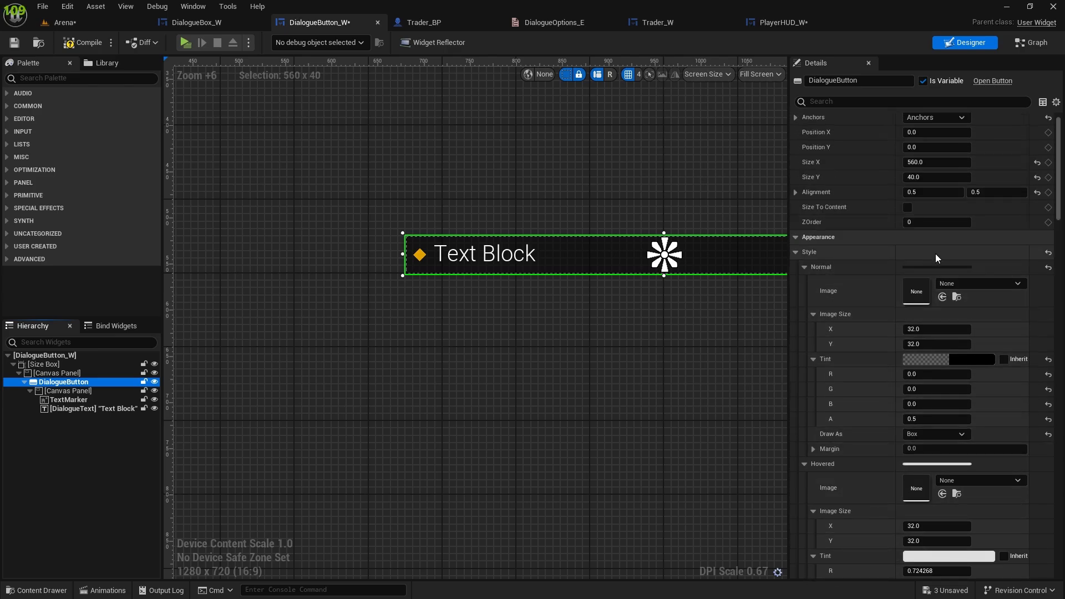
right_click(956, 253)
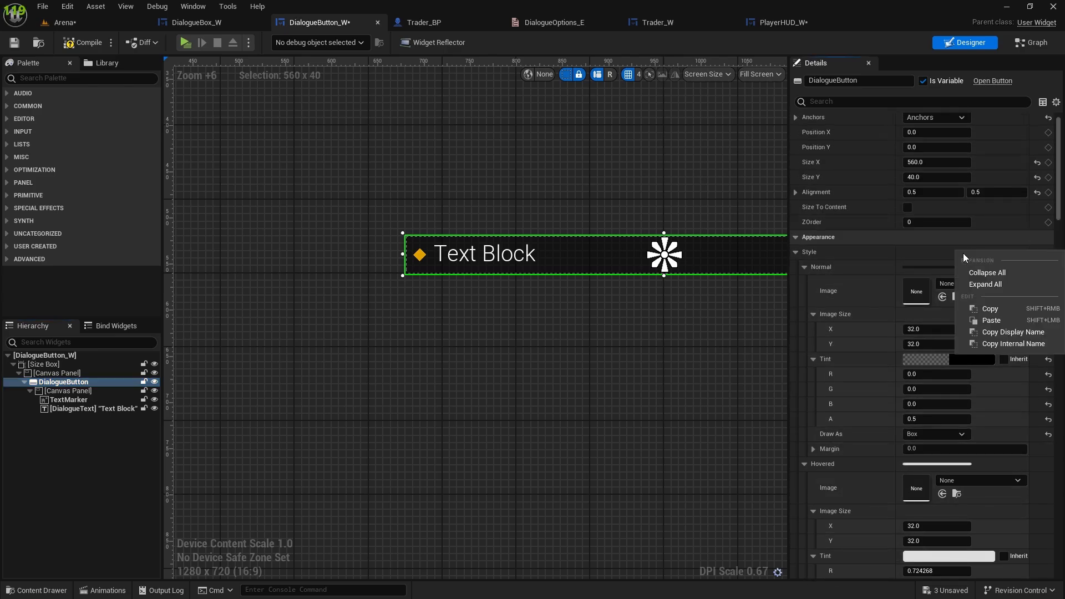
click(988, 313)
Try to paste the copied style onto the DialogueButton's Hovered and Pressed states
scroll(990, 365, down, 5)
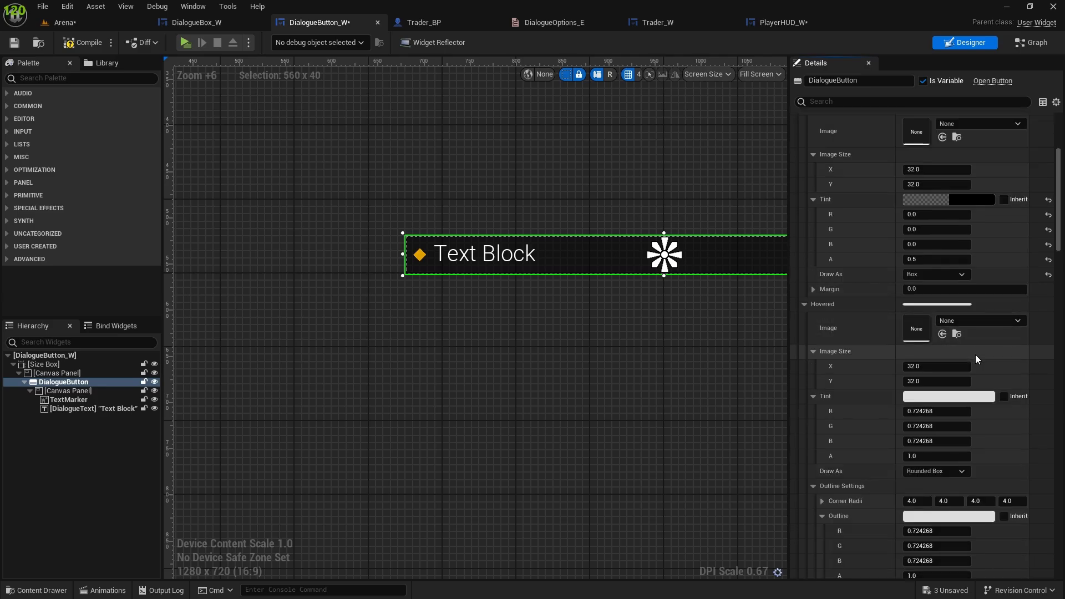
right_click(987, 306)
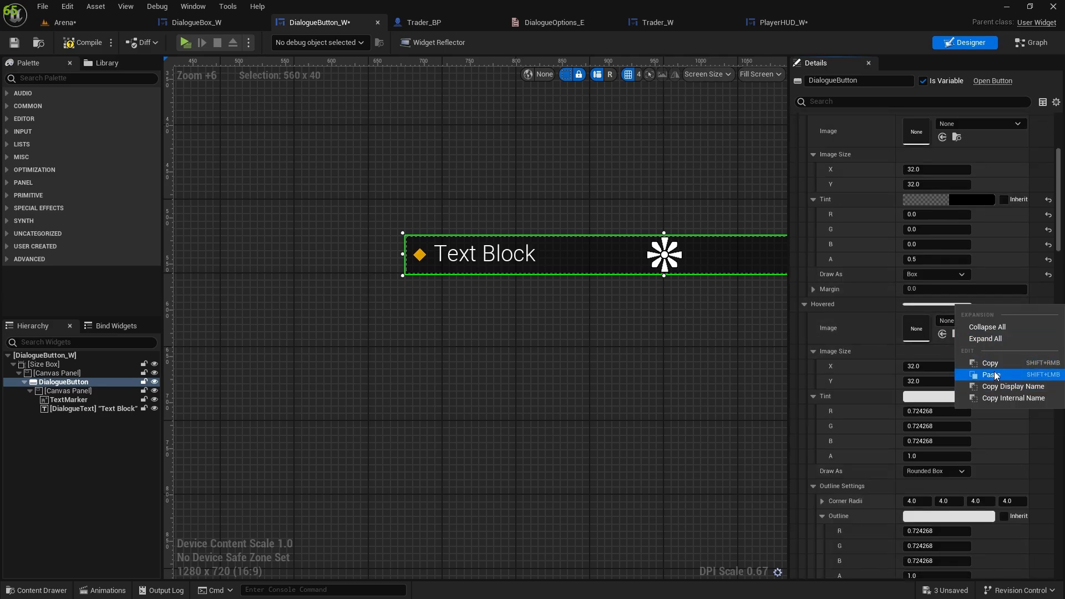
click(990, 375)
scroll(984, 378, down, 4)
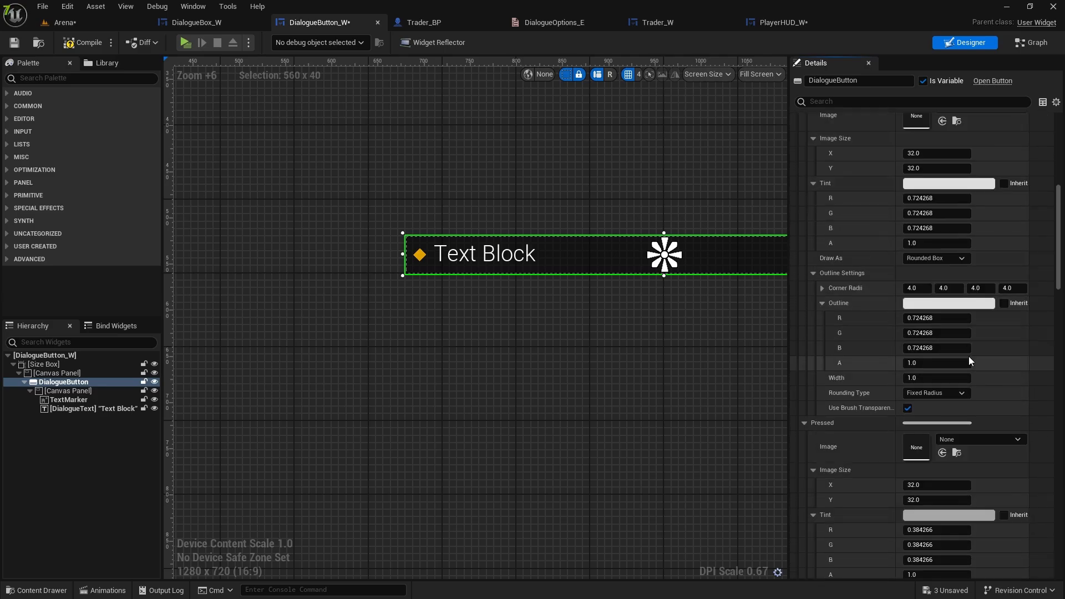
scroll(968, 366, down, 2)
right_click(991, 388)
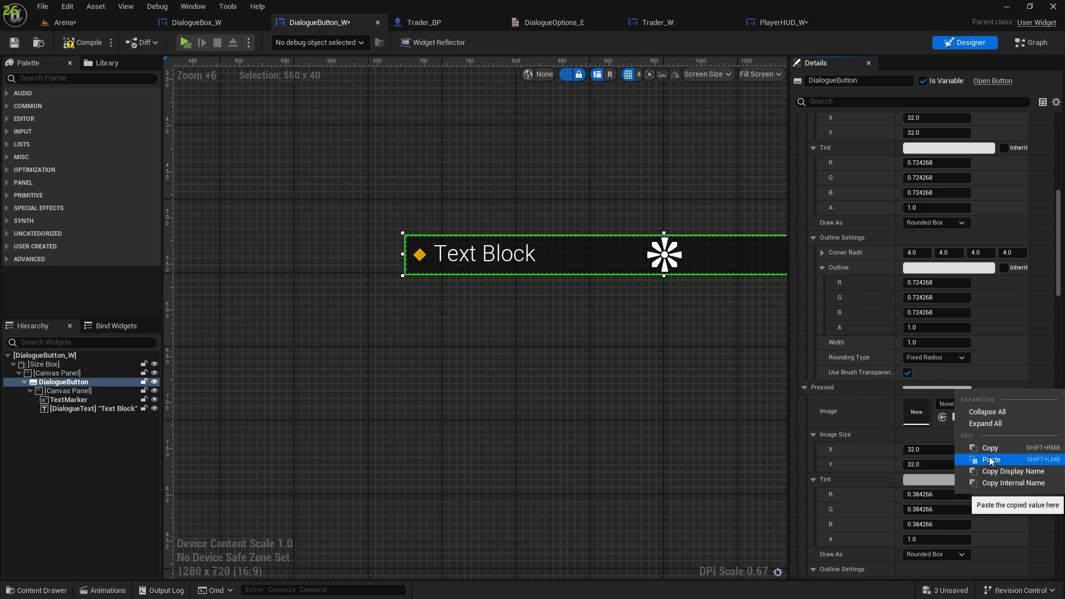
click(989, 458)
Copy the Normal state's brush settings from DialogueButton's Style
scroll(972, 285, up, 3)
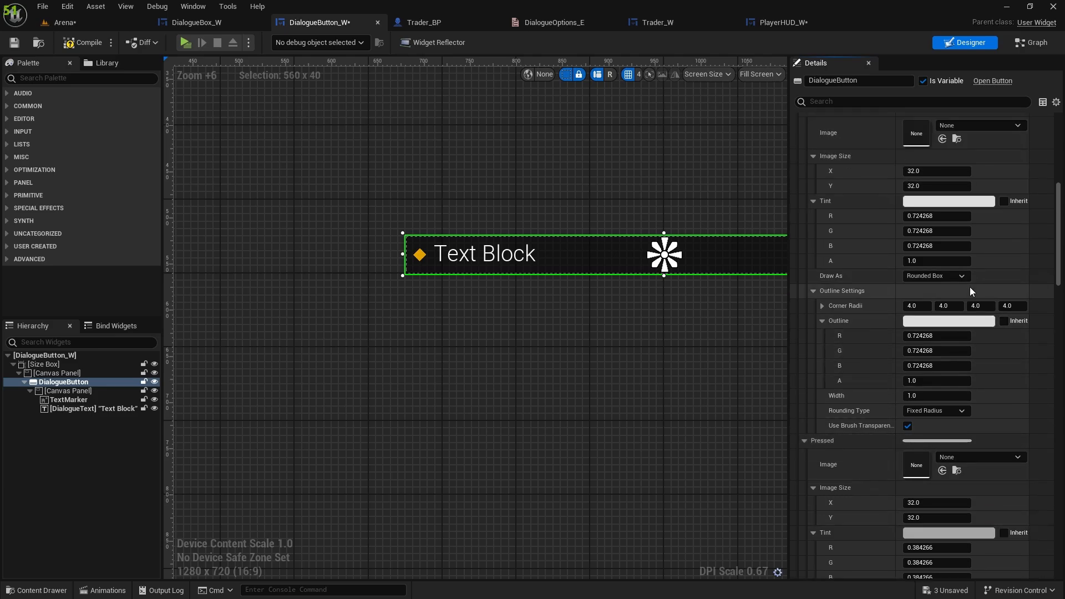
scroll(969, 287, up, 10)
scroll(960, 311, down, 4)
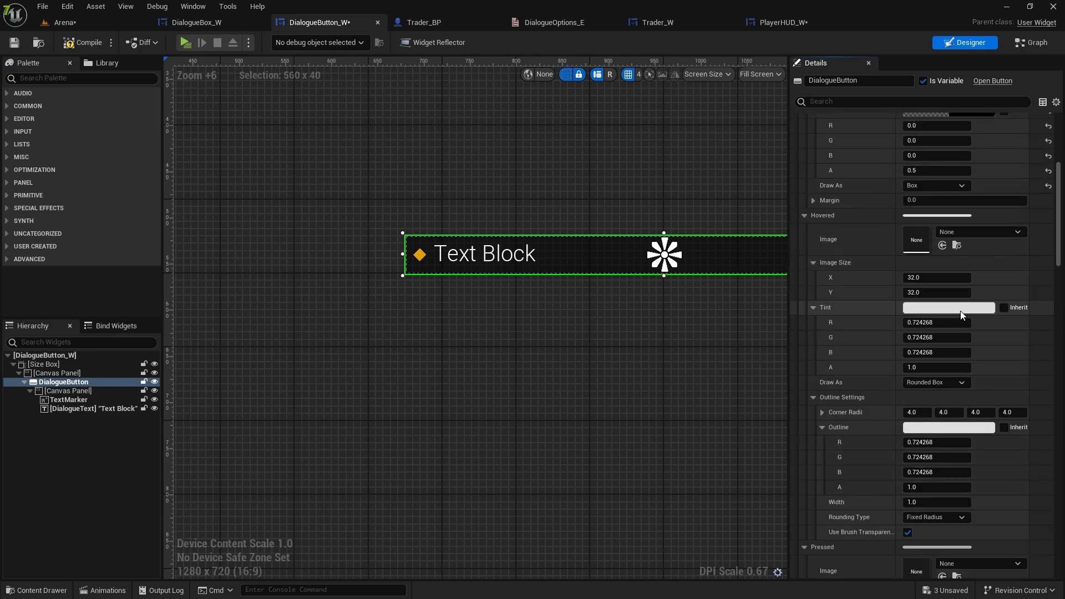
scroll(961, 314, up, 5)
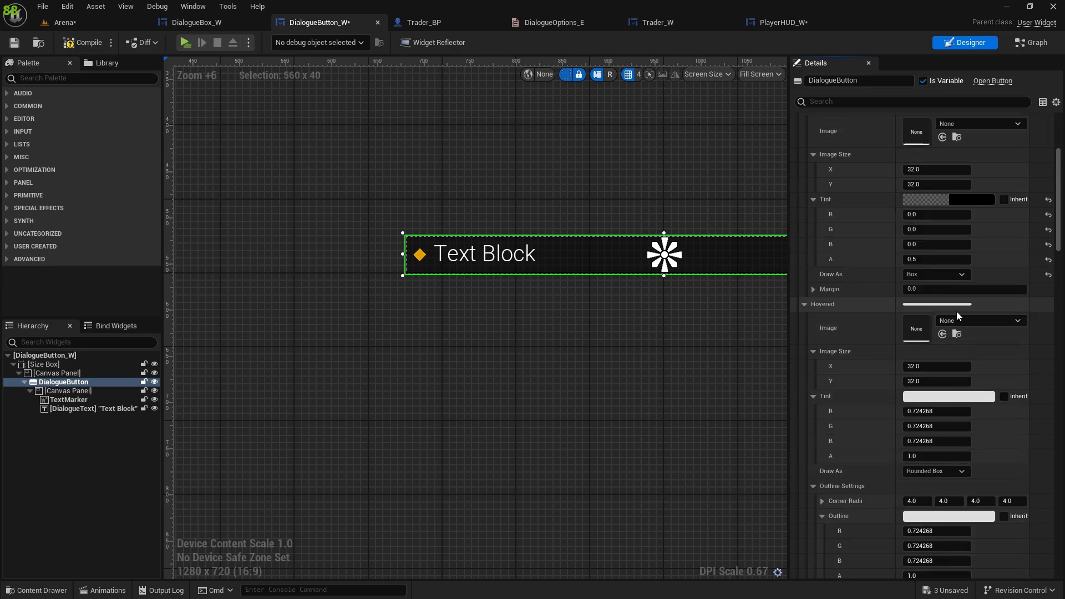
scroll(956, 311, up, 7)
right_click(967, 231)
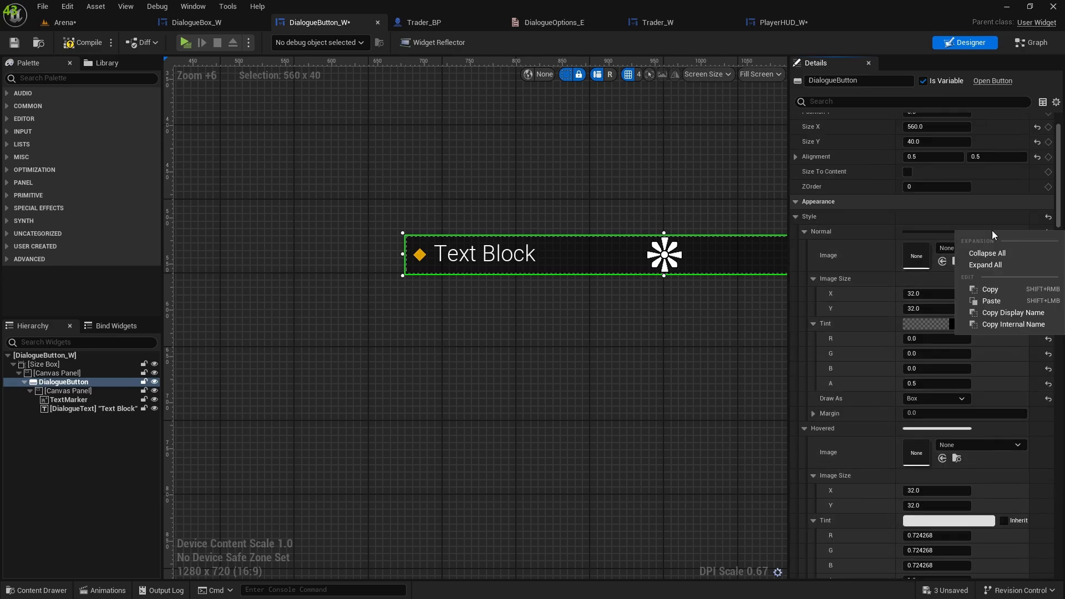
click(988, 289)
Paste the copied Normal brush onto DialogueButton's Hovered and Pressed states
scroll(978, 317, down, 5)
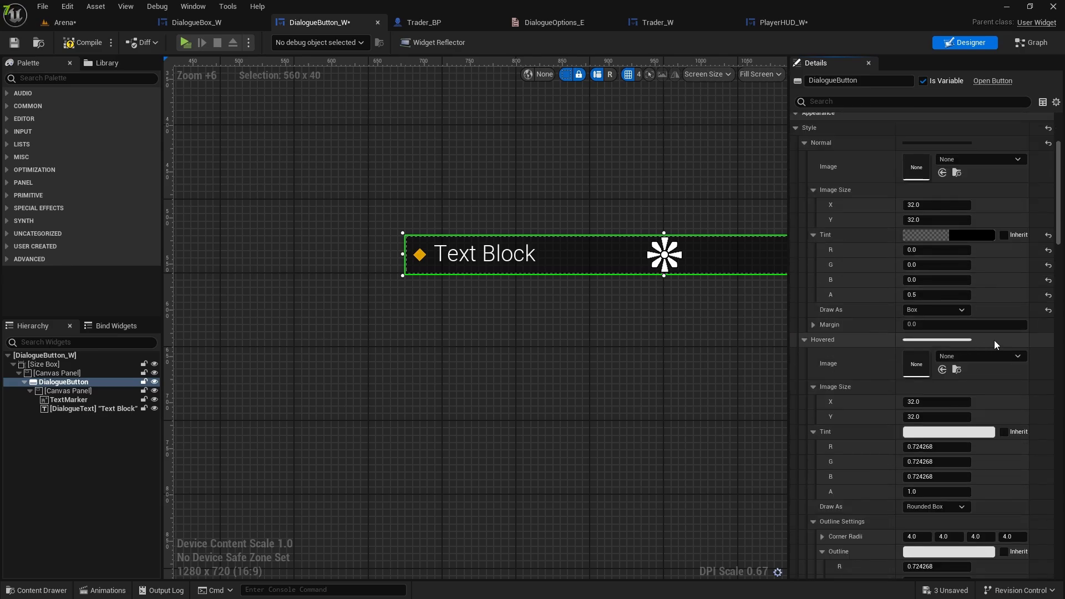
right_click(995, 339)
click(994, 408)
scroll(986, 393, down, 8)
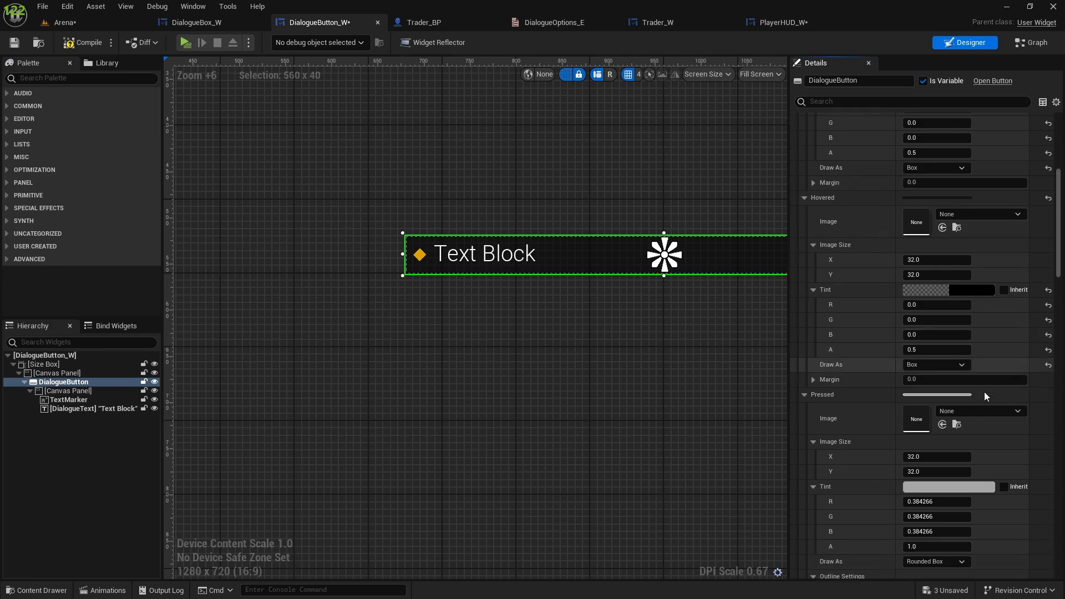
scroll(984, 392, down, 2)
right_click(994, 361)
click(1002, 430)
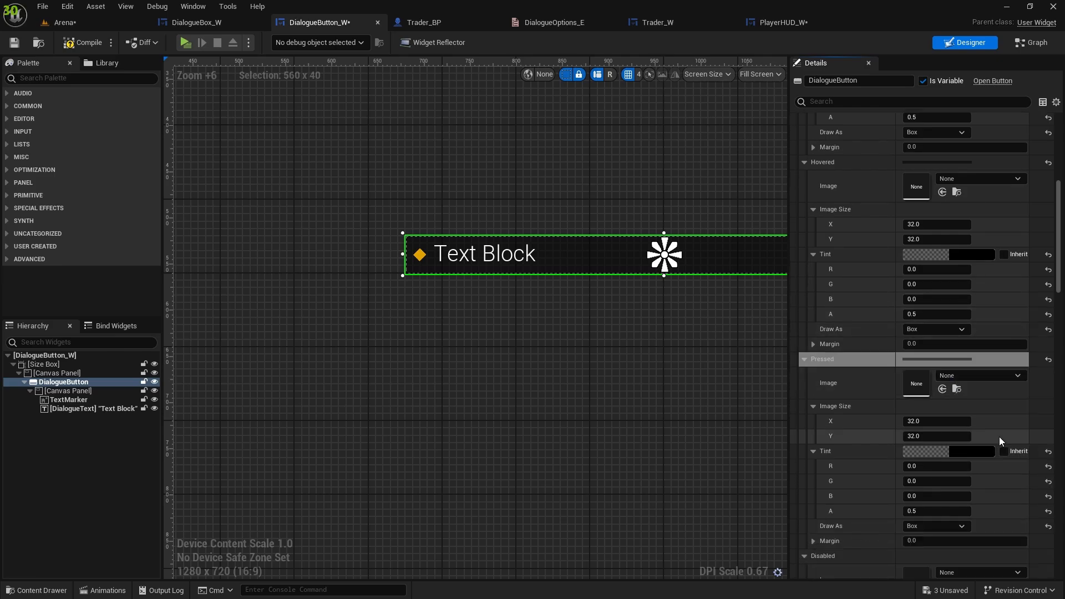
Set the Hovered tint to a grey with R, G and B at 0.130208 and copy it to the Pressed tint
scroll(947, 331, up, 5)
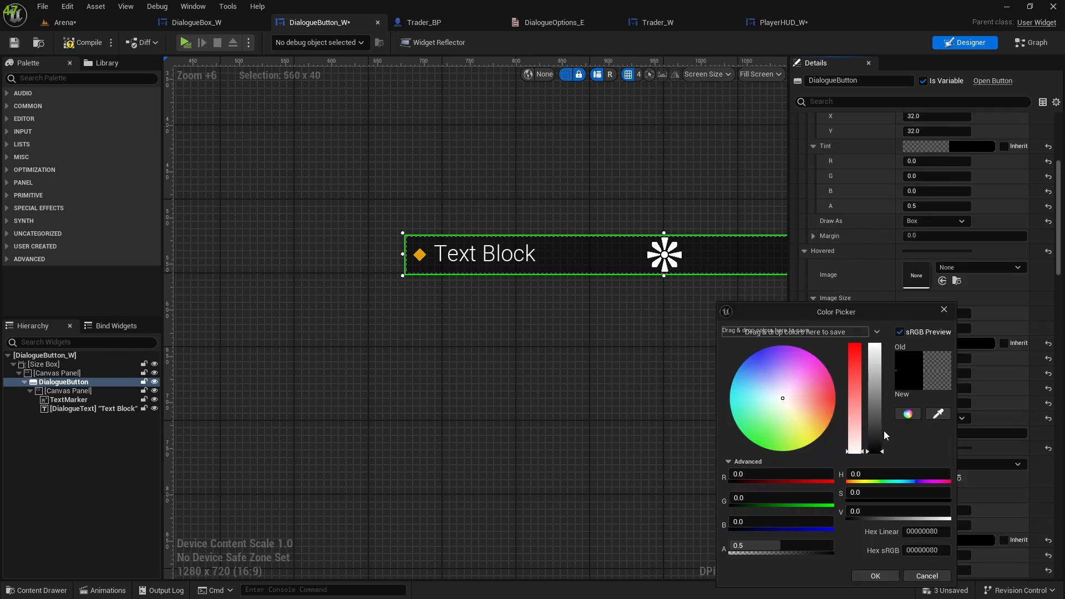
drag(878, 447, 880, 436)
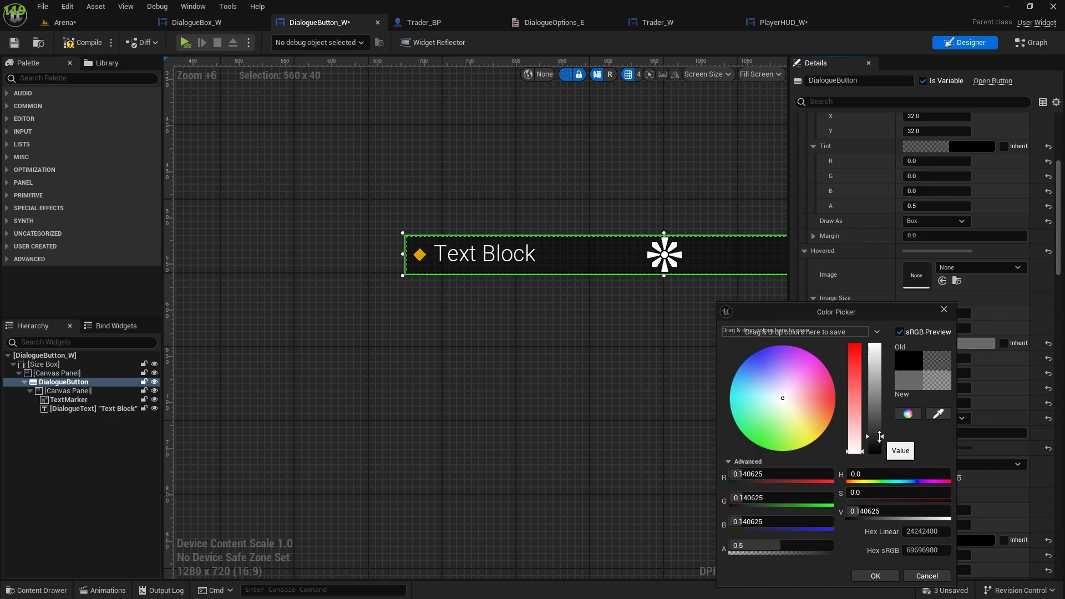
click(875, 576)
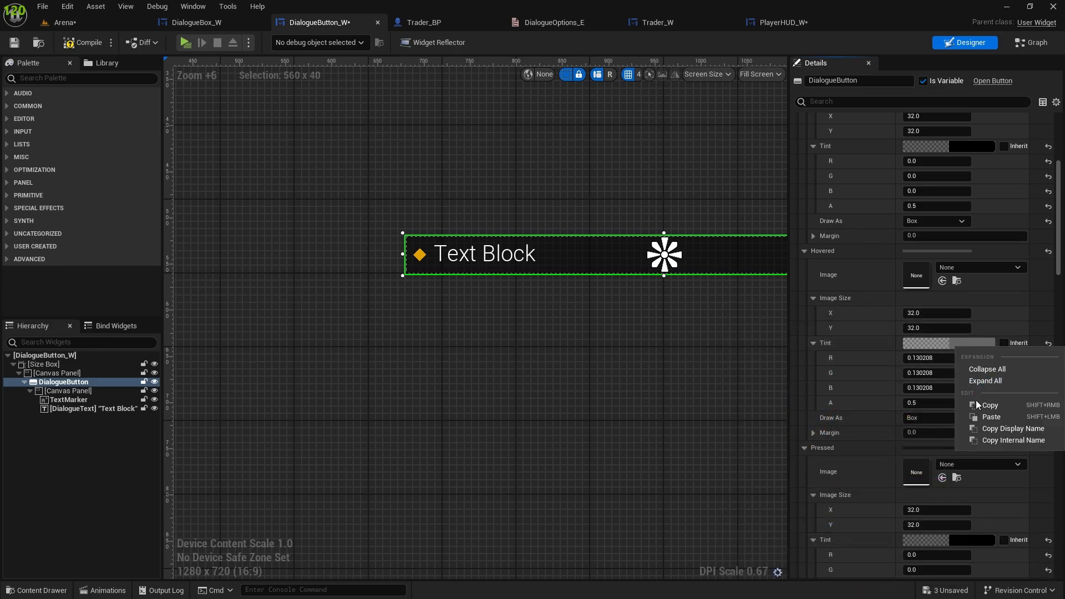
scroll(950, 401, down, 3)
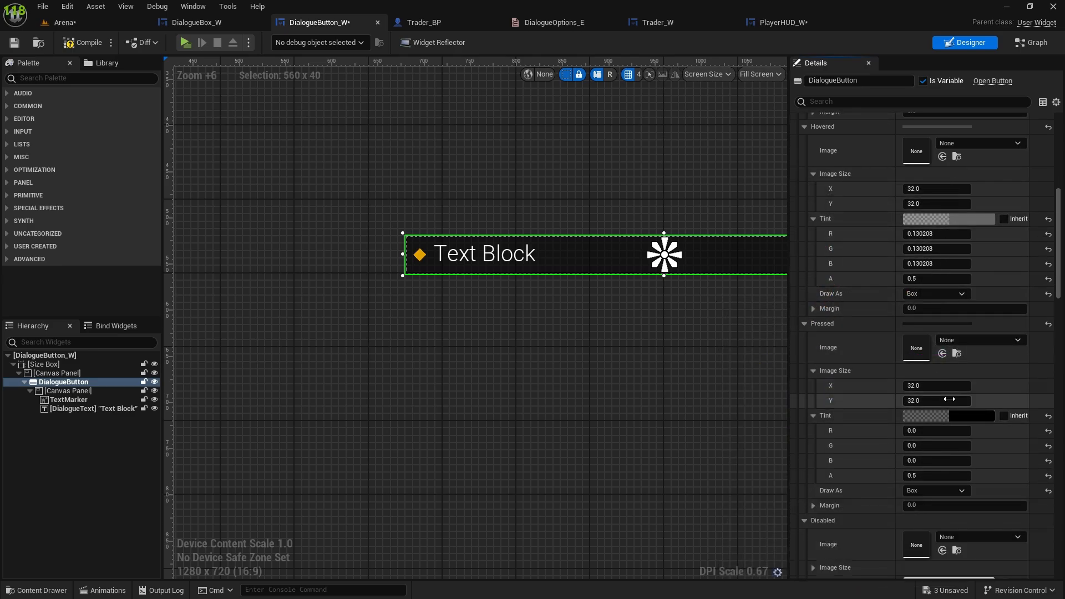
right_click(958, 400)
click(994, 468)
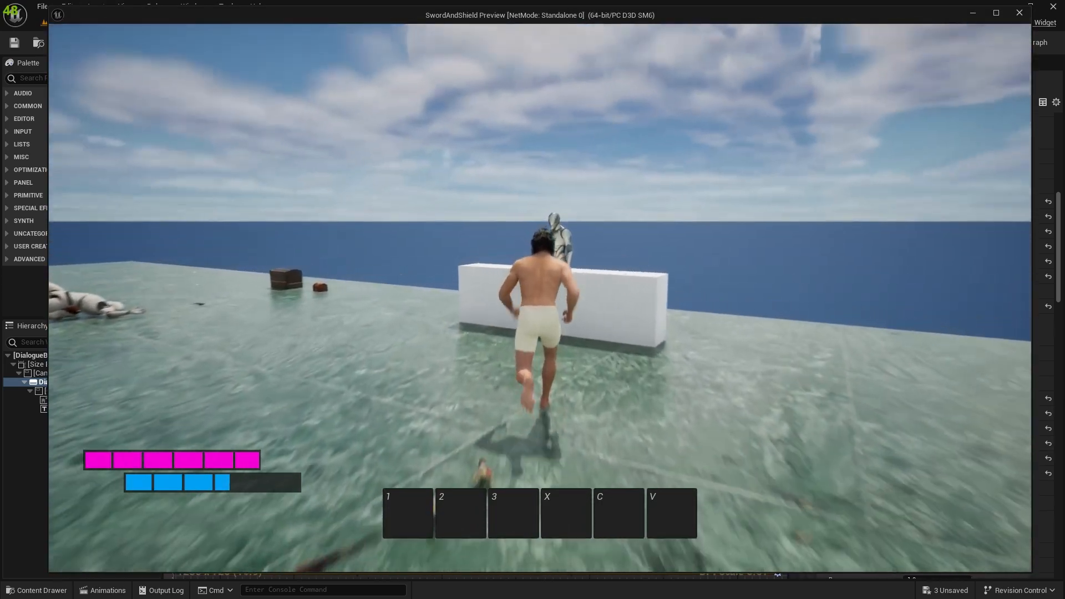
Play-test the level and open the trader's dialogue box to check how the option buttons look
key(e)
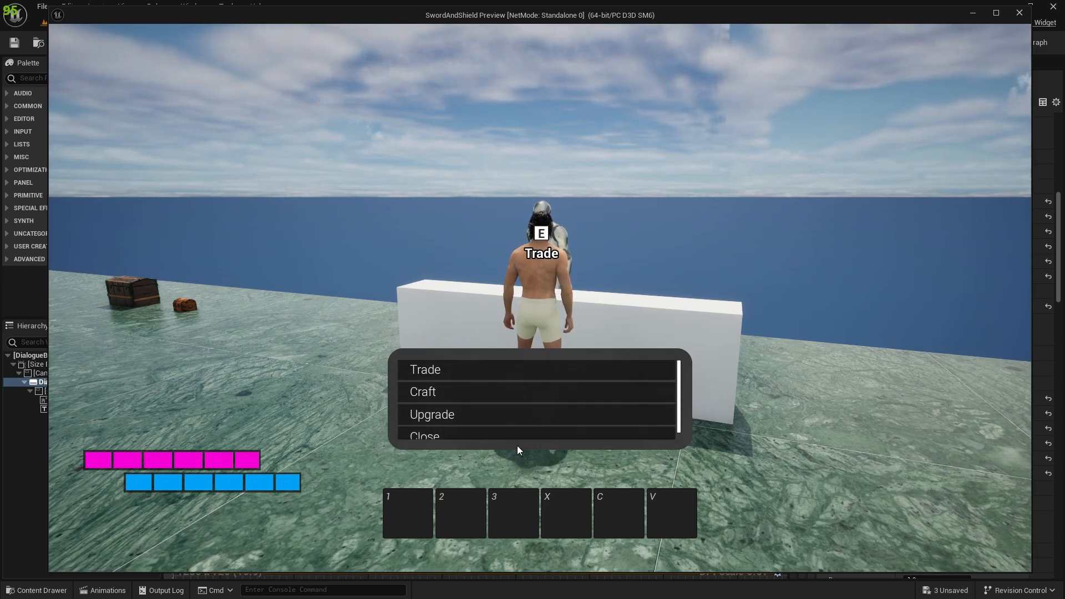
key(Escape)
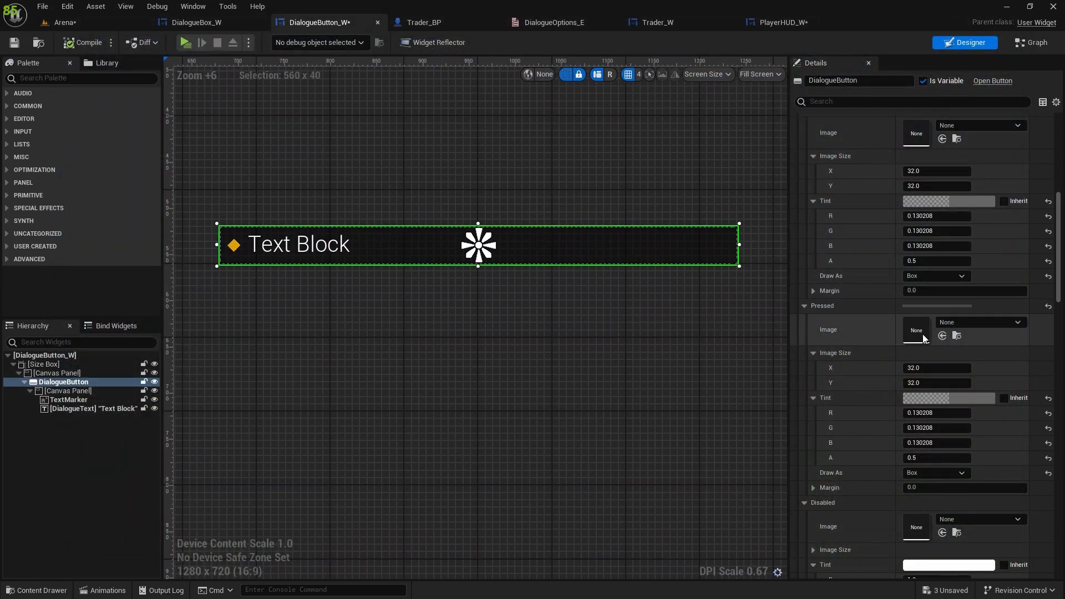
Set the alpha of DialogueButton's Normal tint to 0.7
scroll(923, 338, up, 5)
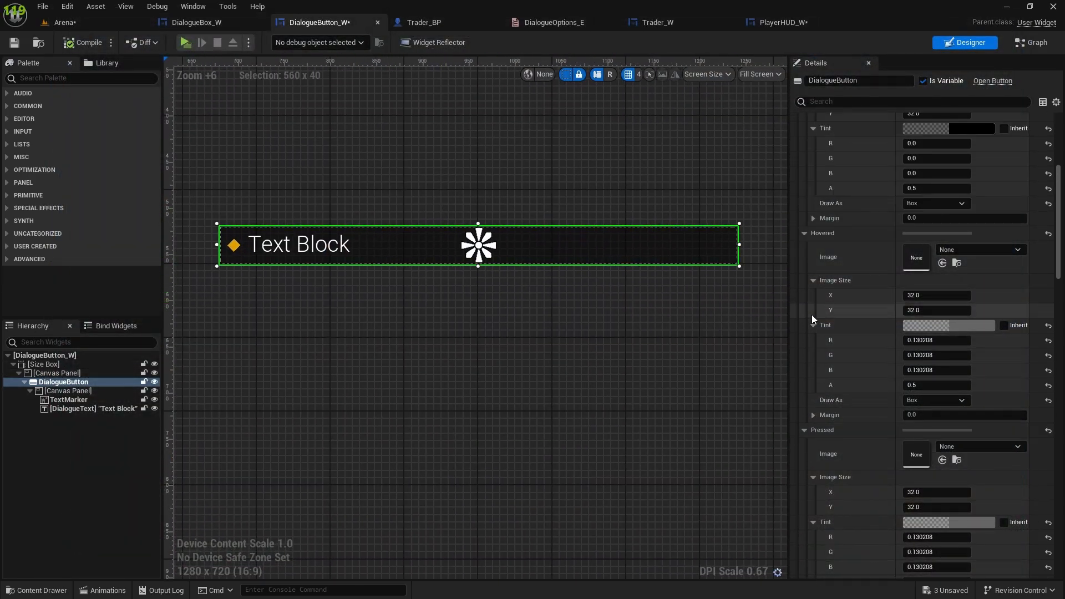
scroll(873, 331, up, 5)
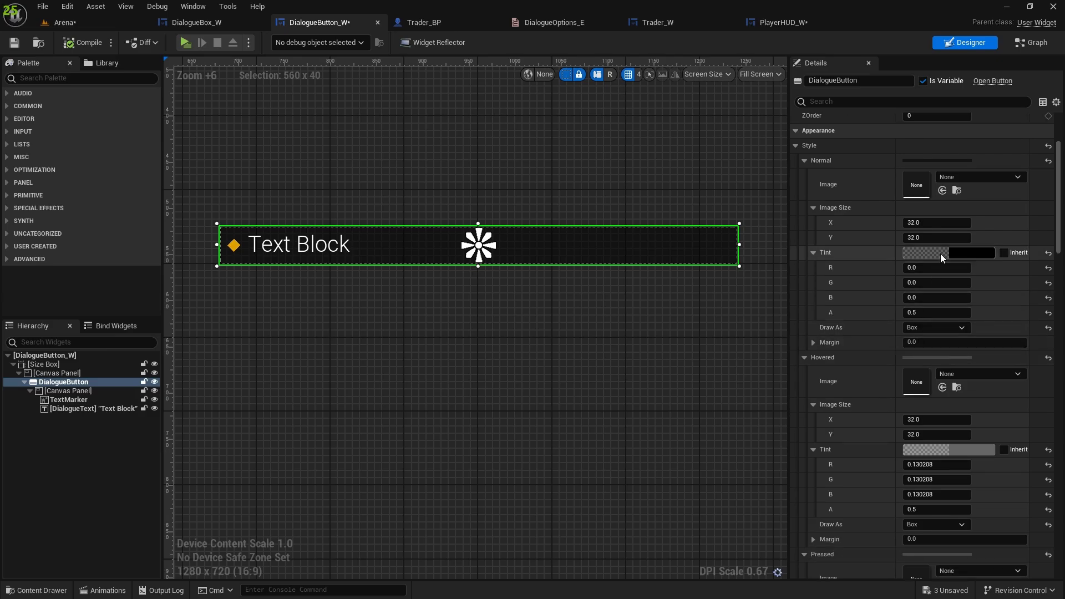
click(940, 254)
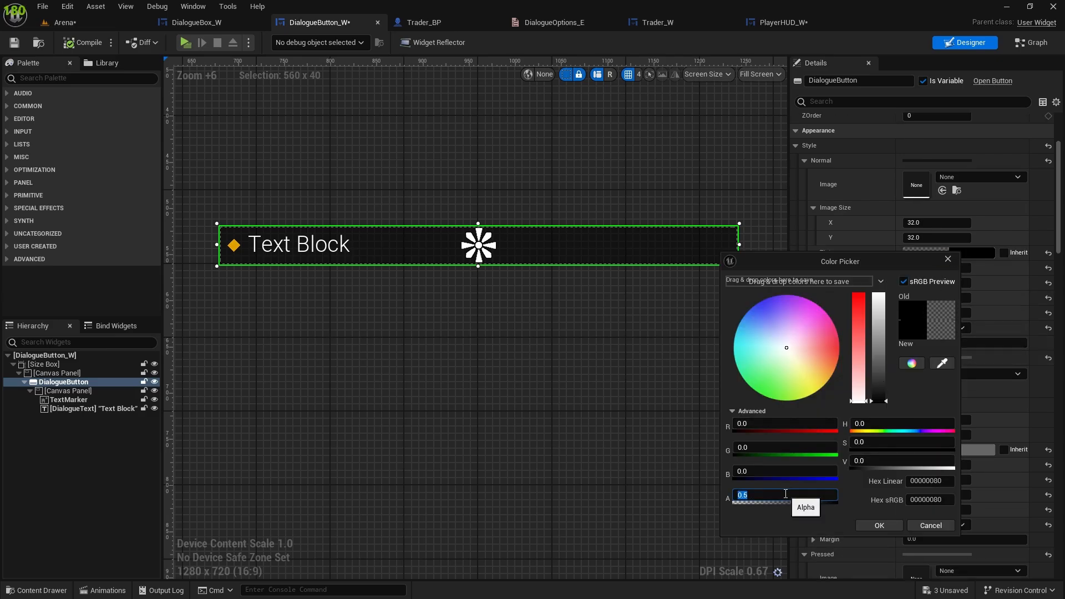
click(866, 526)
right_drag(580, 427, 574, 391)
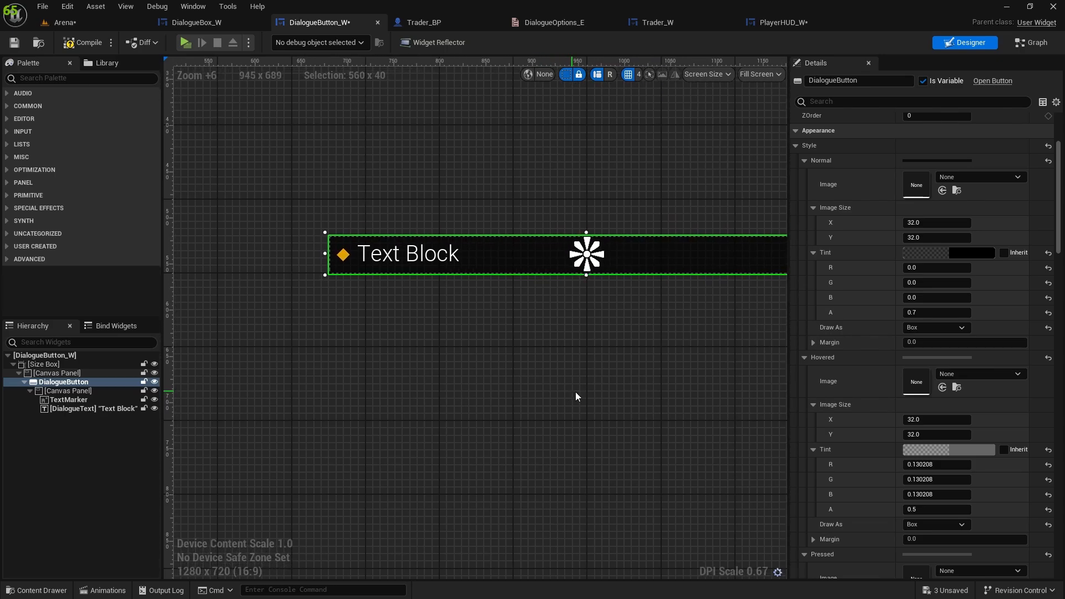
In DialogueBox_W, lighten the Border's brush tint to a medium grey and save the widget
click(197, 22)
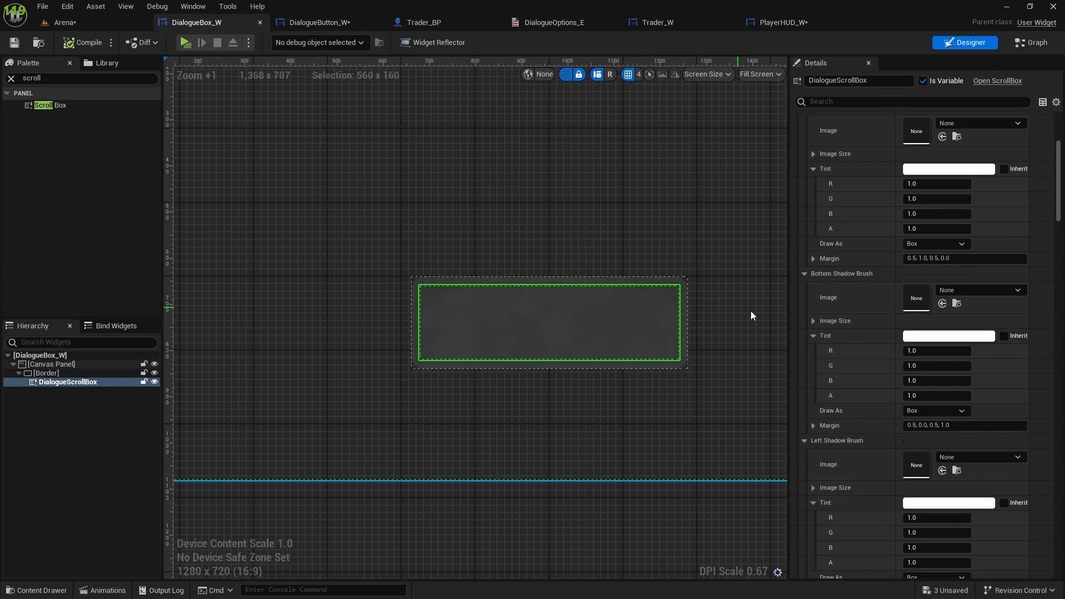
click(46, 372)
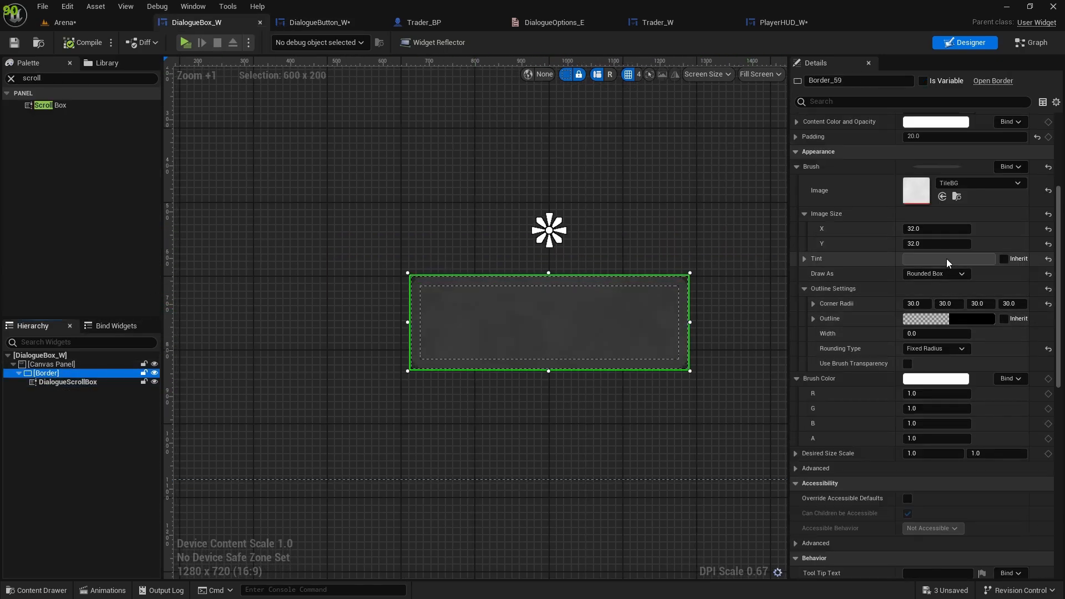
click(947, 260)
click(863, 397)
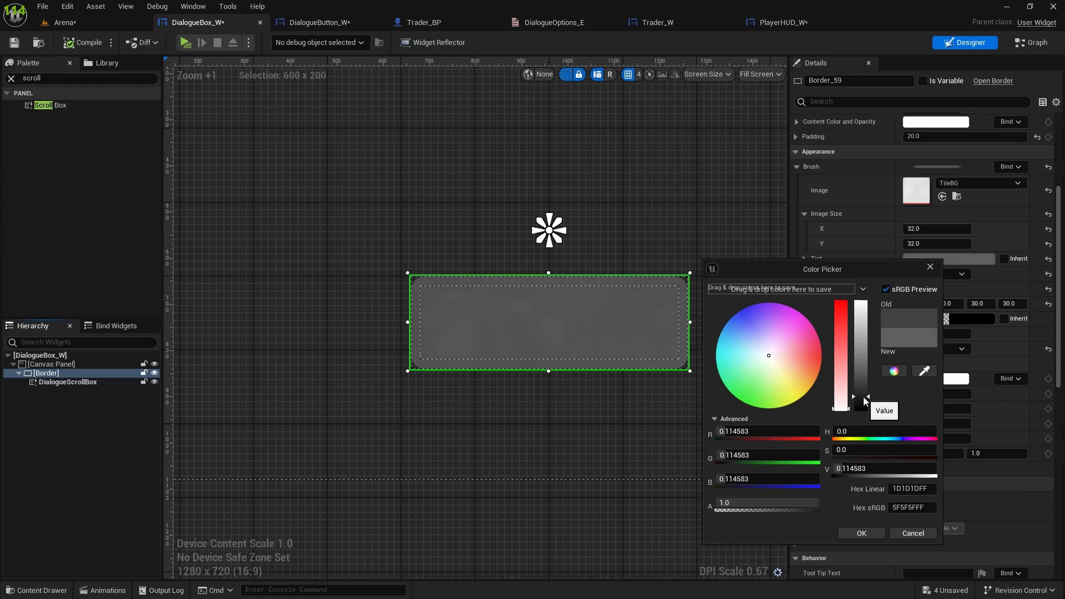
drag(863, 397, 863, 394)
click(861, 533)
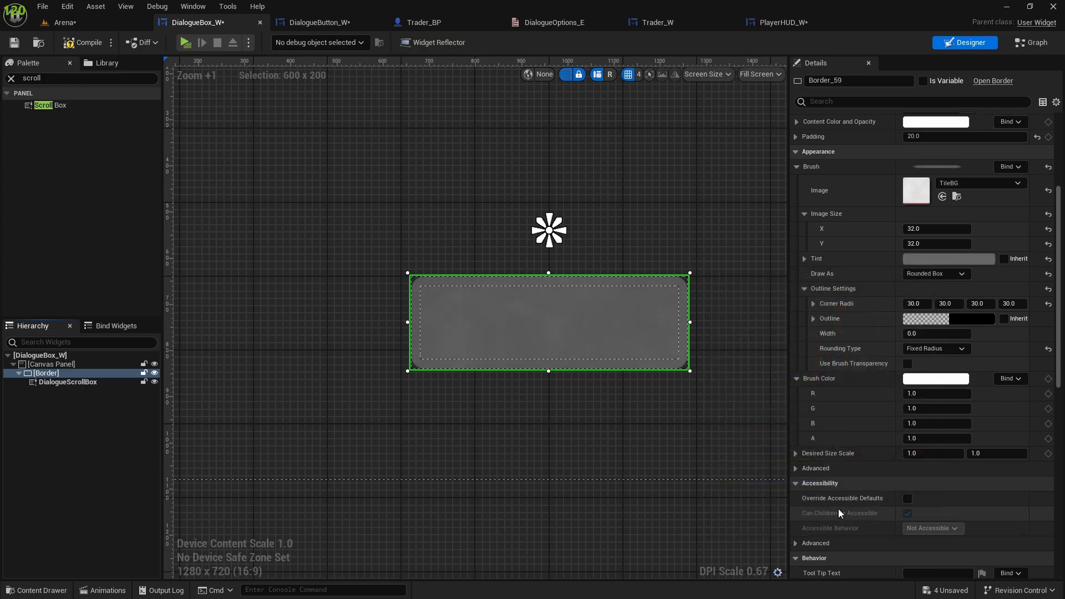
click(14, 44)
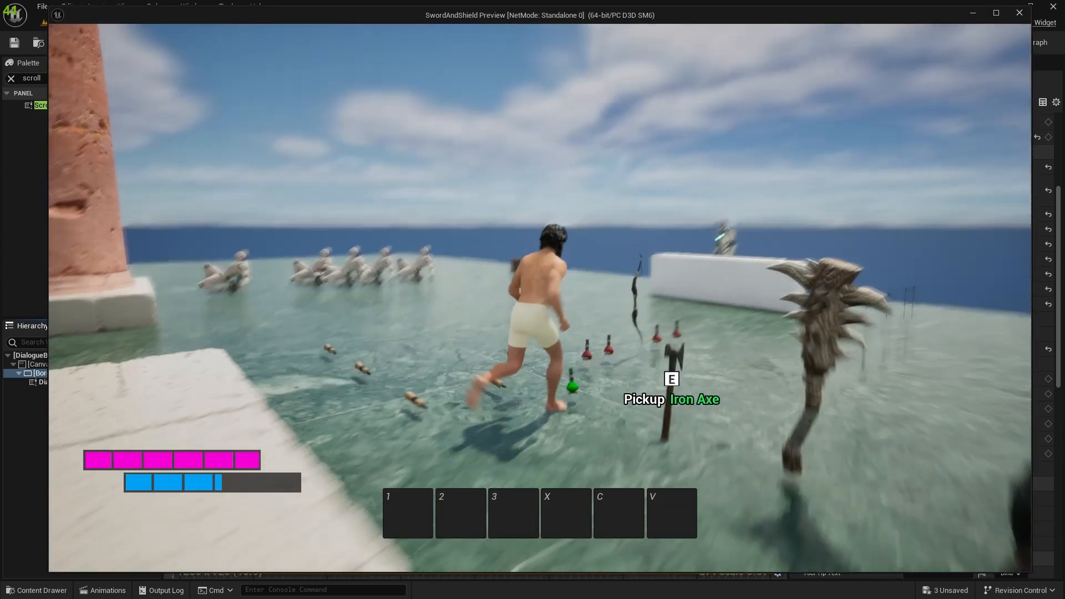
Walk up to the trader in the game preview and check the dialogue options' hover look against the background
key(w)
key(e)
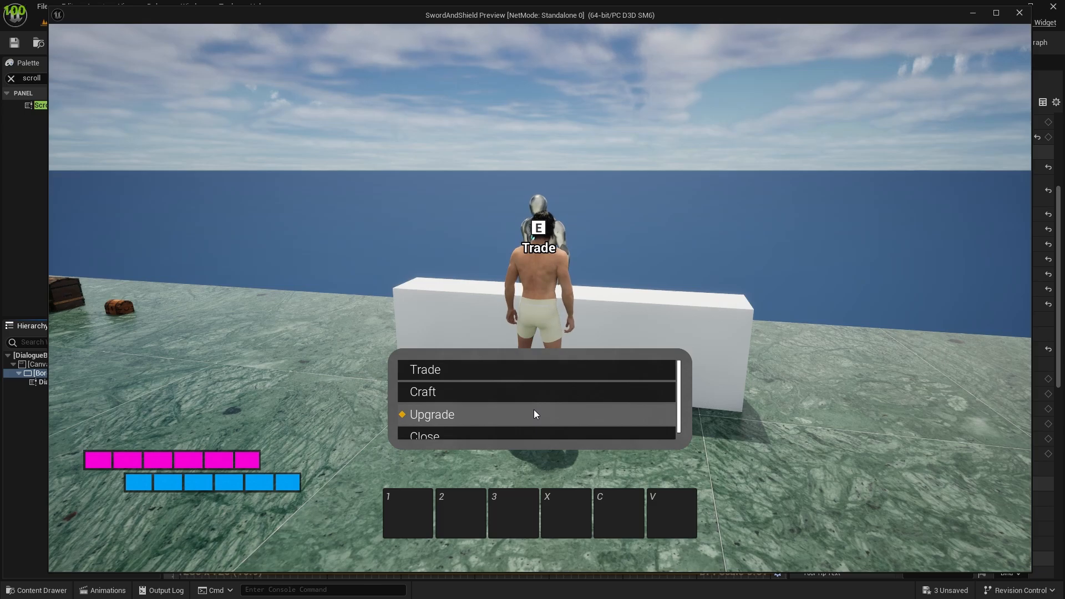
key(Escape)
In DialogueButton_W, darken DialogueButton's Hovered tint to R, G and B values of 0.020833
scroll(968, 350, up, 2)
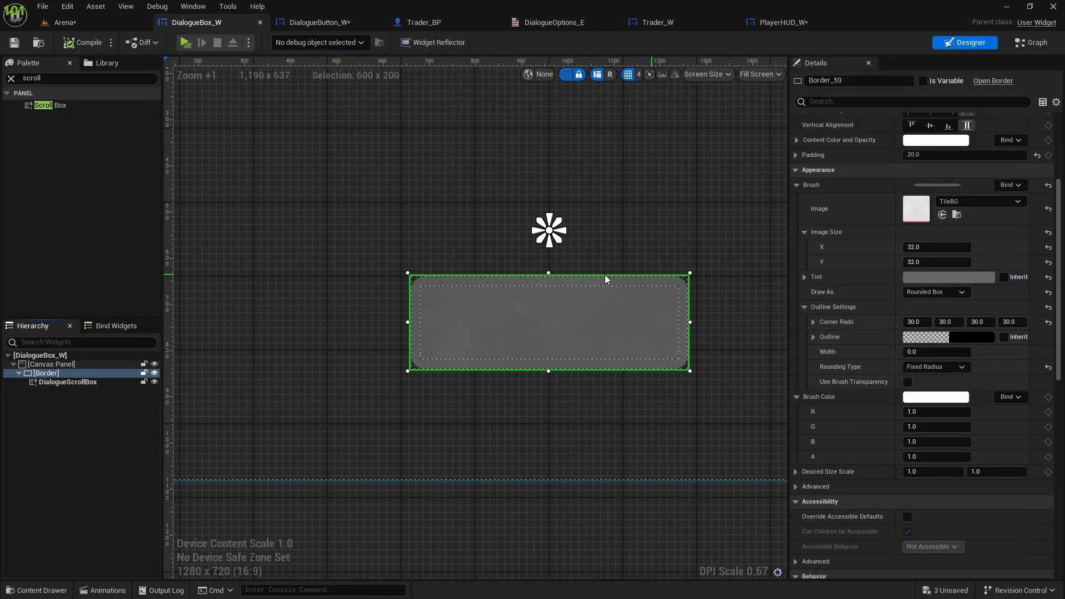
click(56, 381)
click(310, 22)
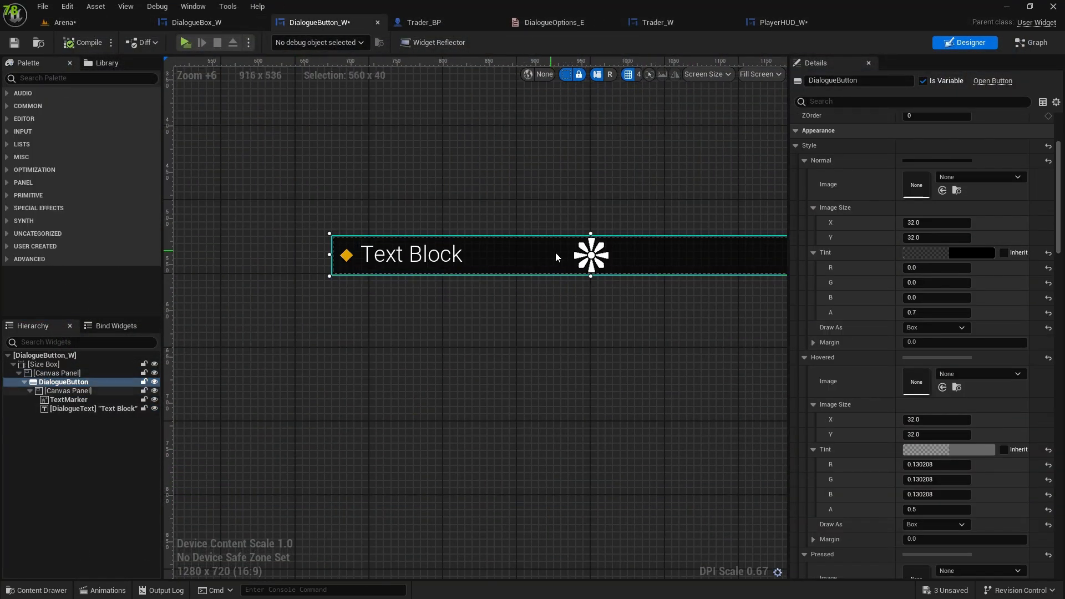
scroll(982, 433, down, 12)
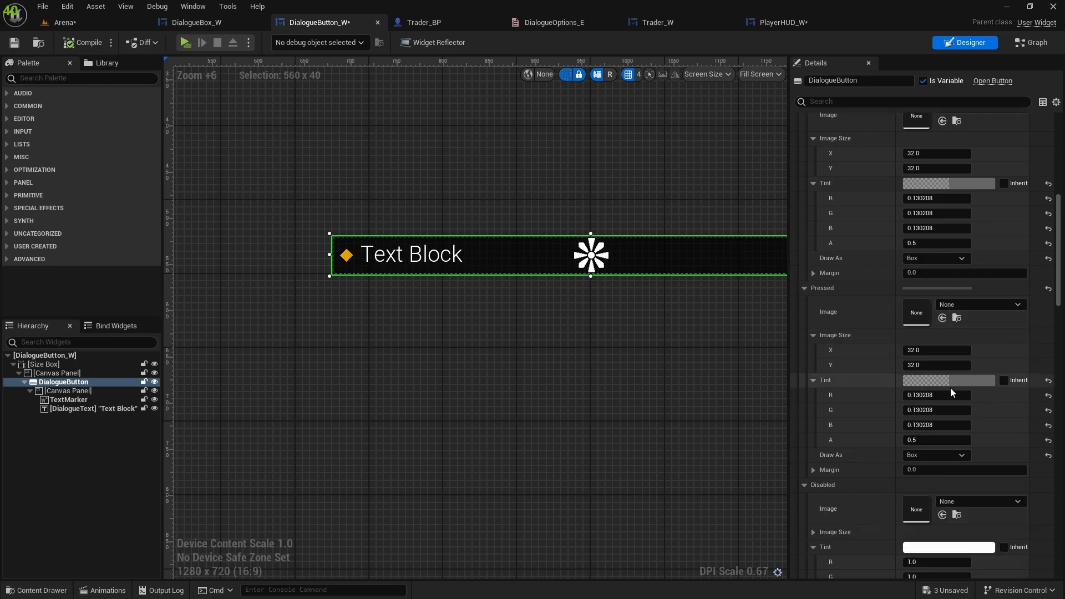
scroll(950, 387, up, 3)
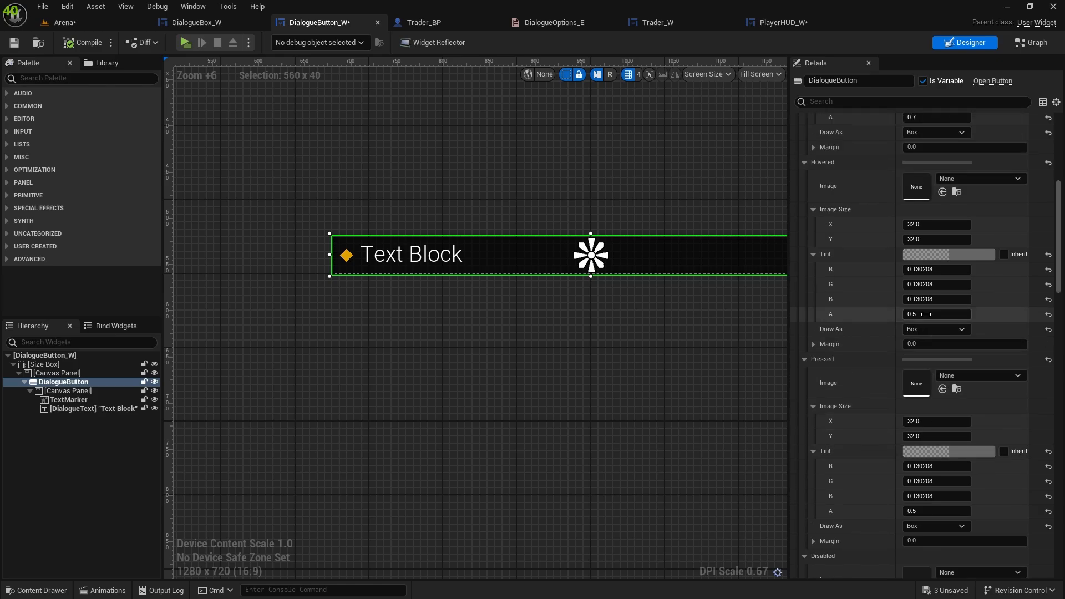
click(929, 254)
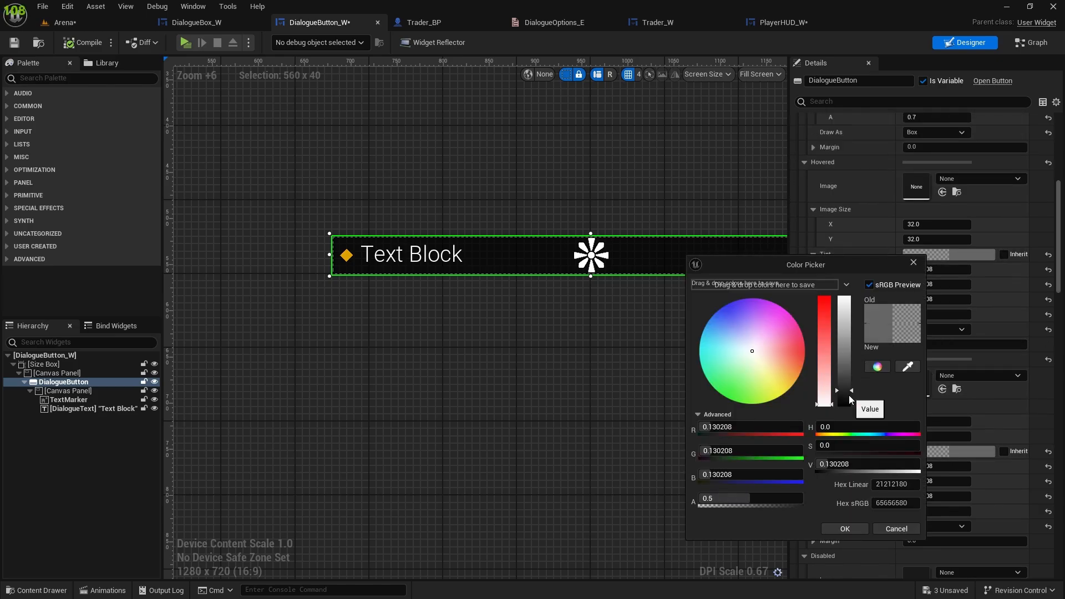
click(847, 396)
drag(847, 399, 849, 402)
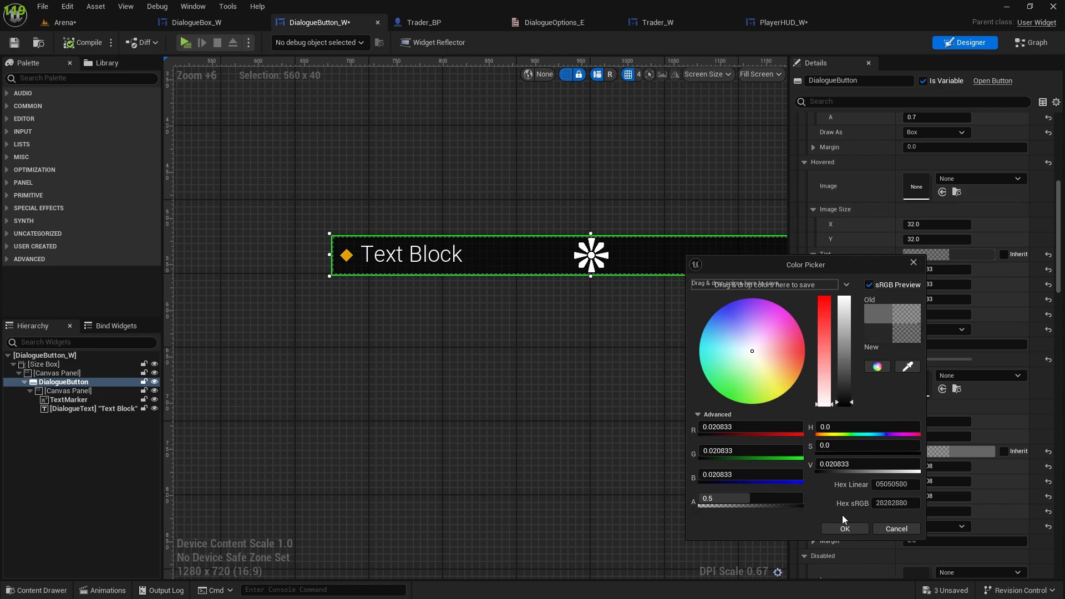
click(844, 529)
Copy the Hovered tint of DialogueButton and paste it onto the Pressed tint
right_click(959, 256)
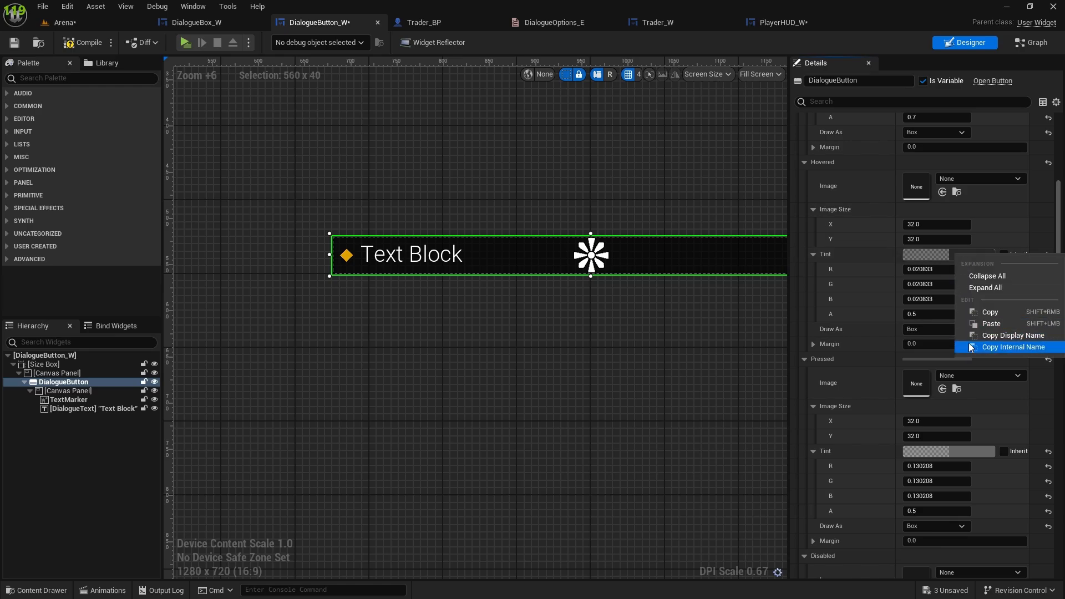
click(989, 311)
scroll(957, 388, down, 2)
right_click(957, 403)
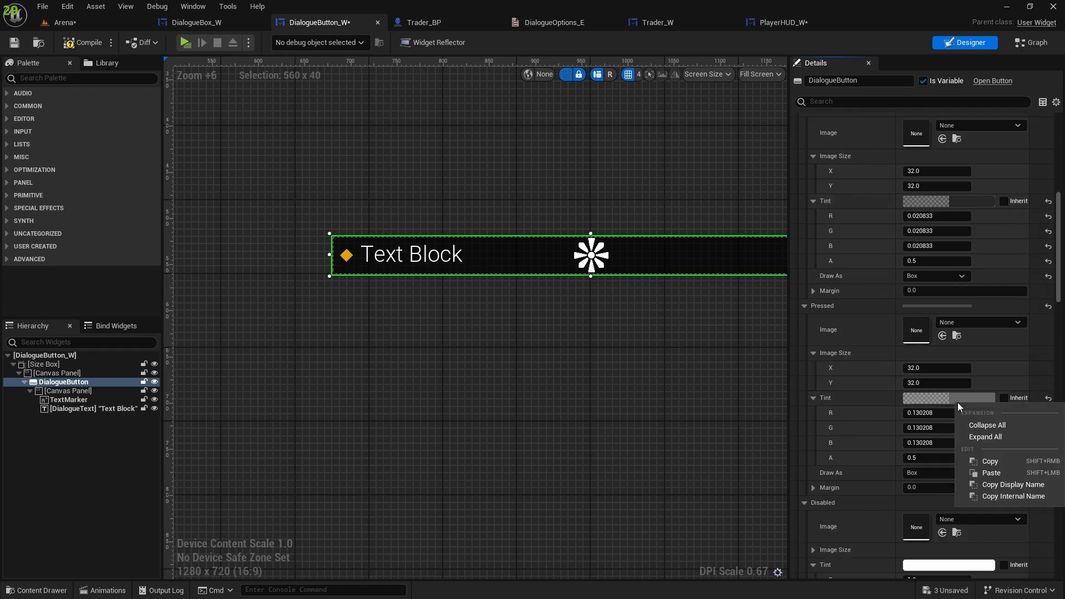
click(990, 472)
scroll(946, 371, up, 5)
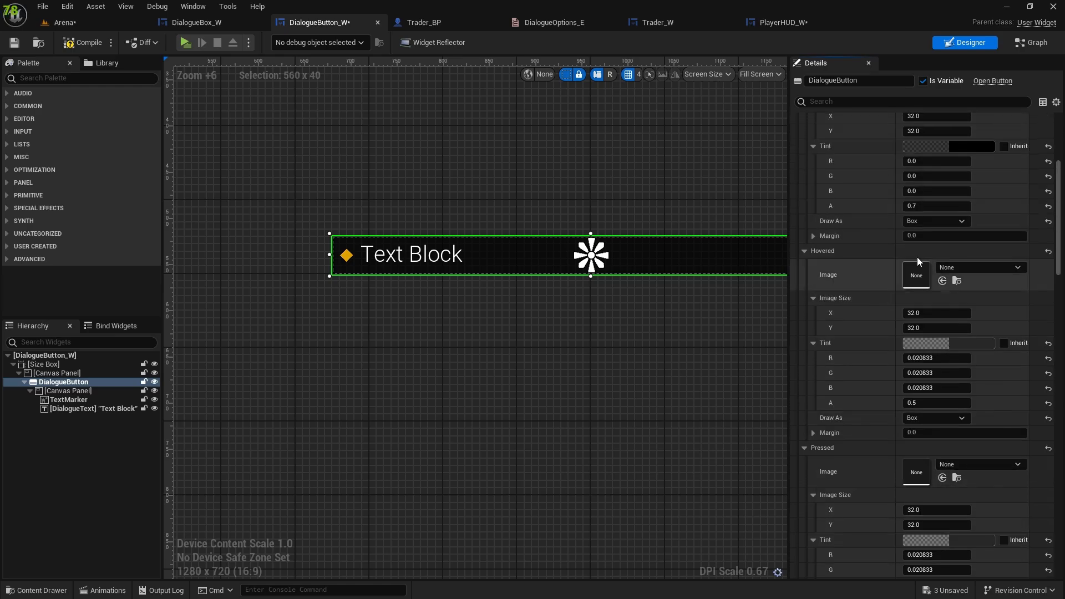
scroll(920, 368, down, 5)
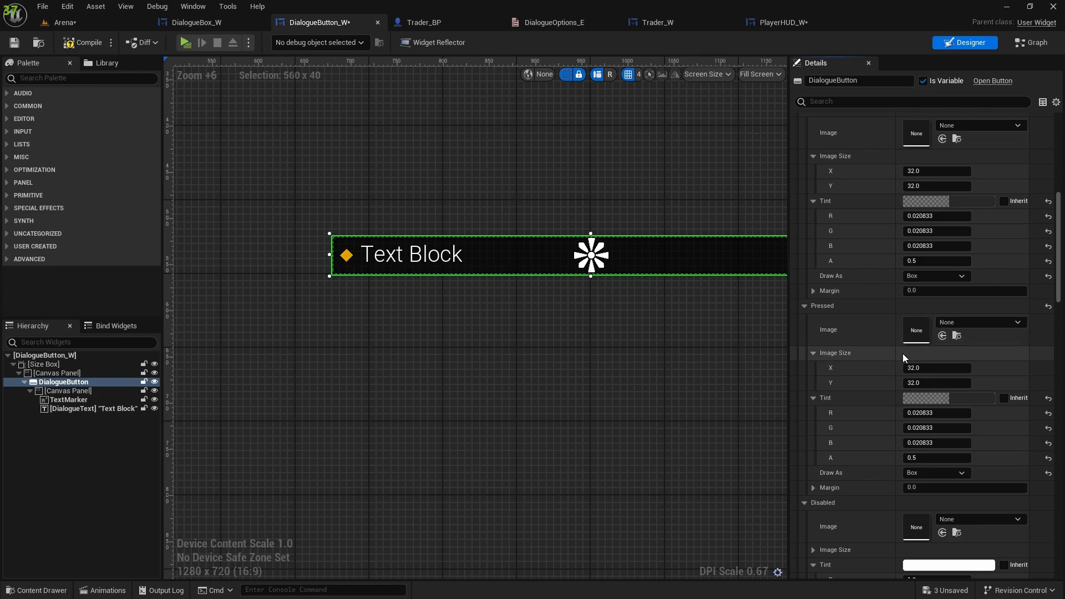
scroll(873, 350, up, 3)
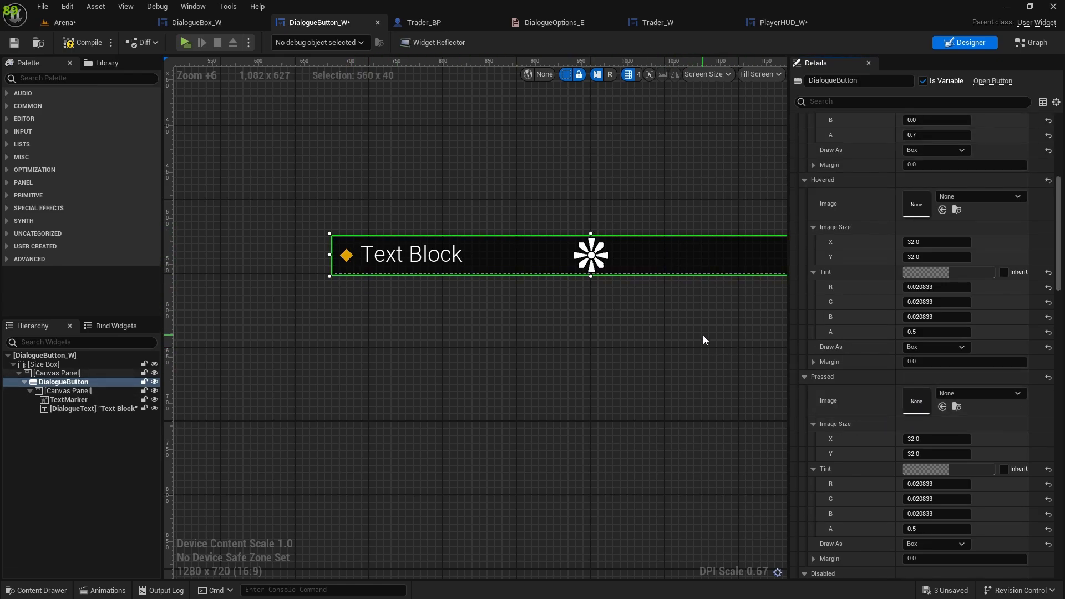
Set the TextMarker image's Position X to 16 in DialogueButton_W
scroll(678, 310, down, 4)
scroll(679, 310, up, 2)
right_drag(678, 310, 440, 280)
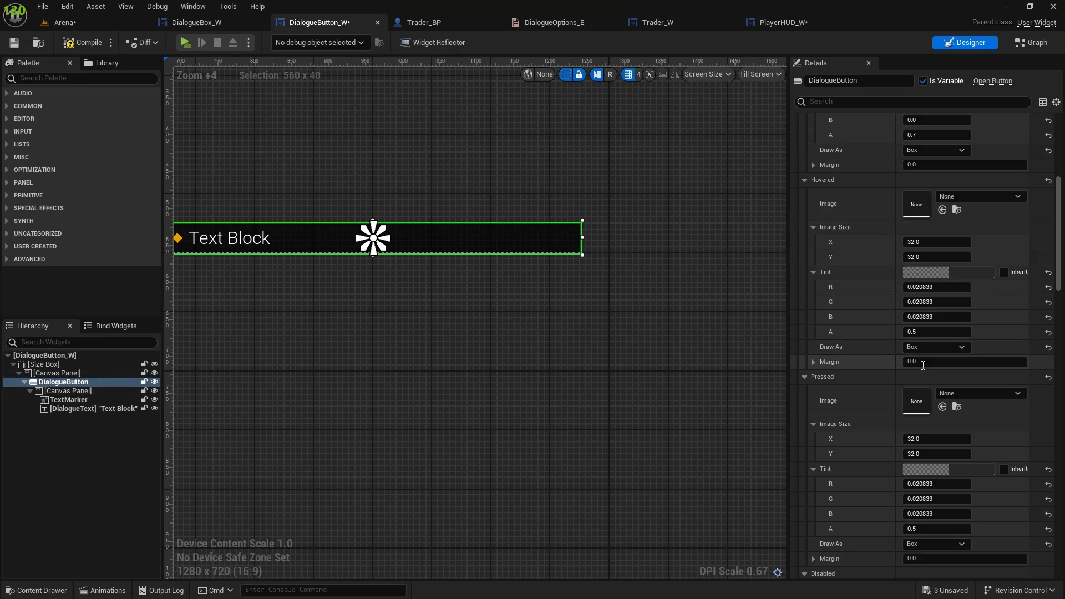
scroll(915, 373, up, 2)
right_drag(347, 286, 482, 278)
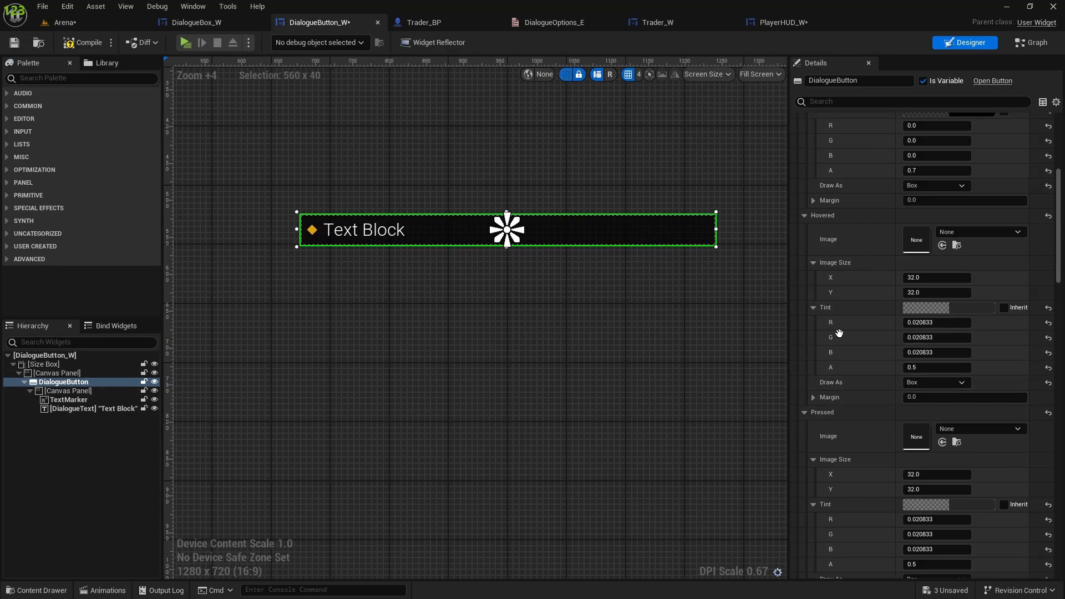
click(314, 229)
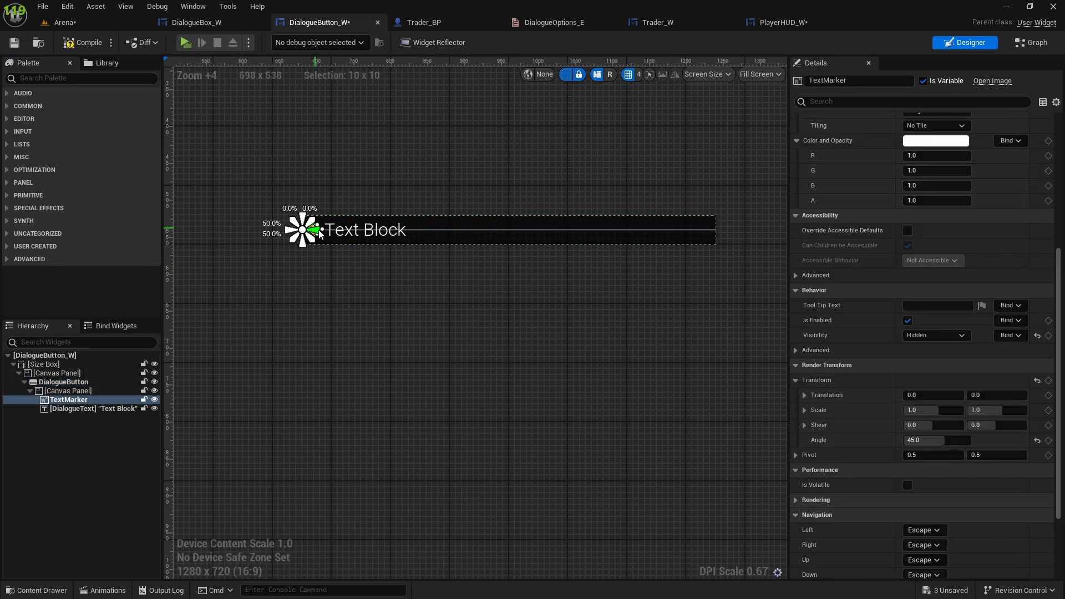
scroll(409, 288, up, 2)
right_drag(633, 234, 797, 329)
scroll(918, 200, up, 15)
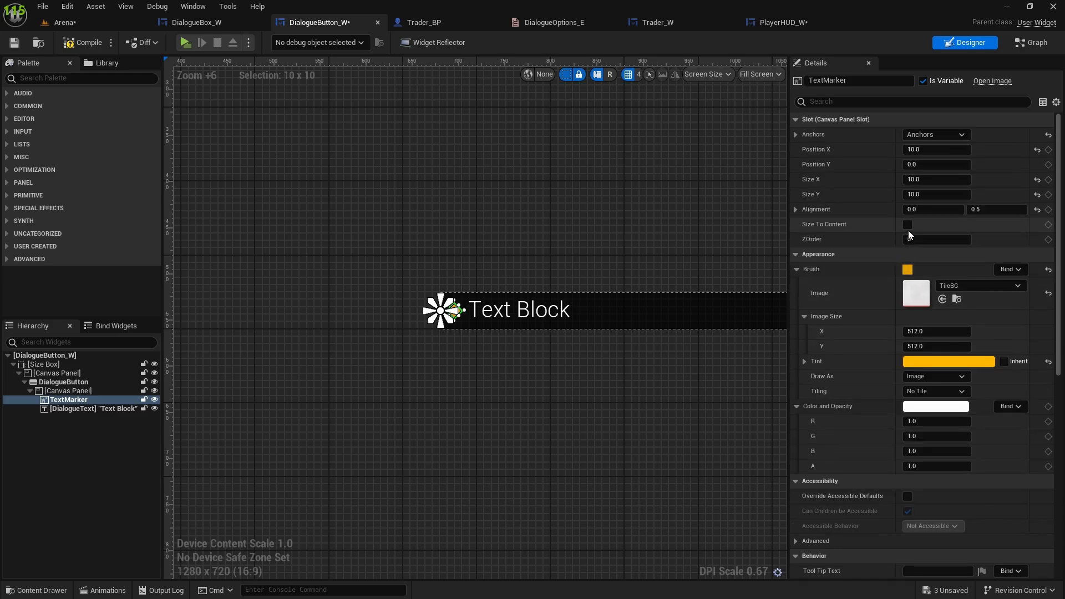
click(924, 150)
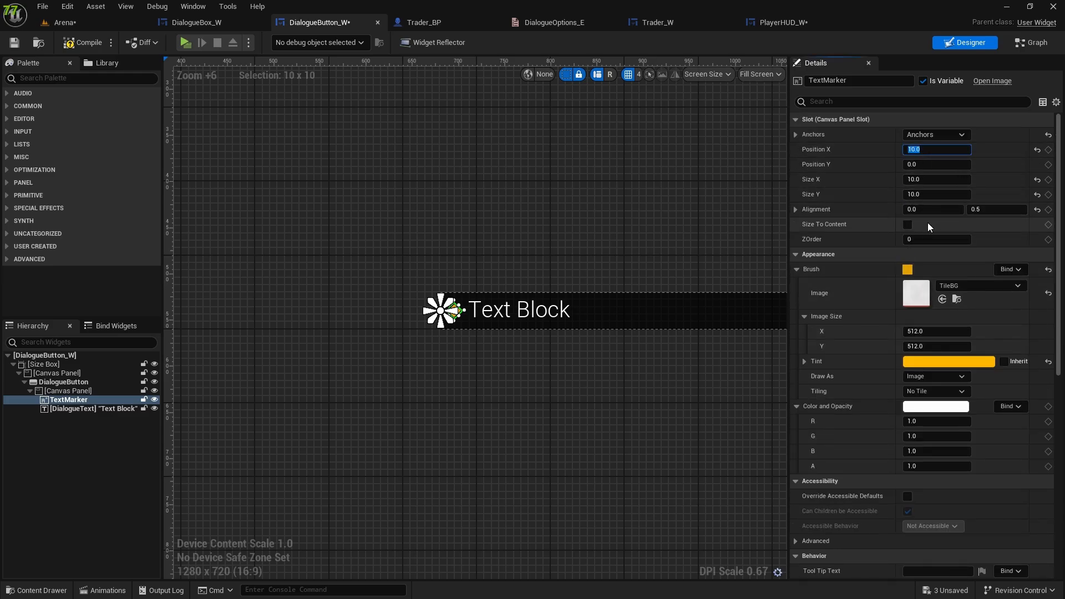
text(16)
key(Return)
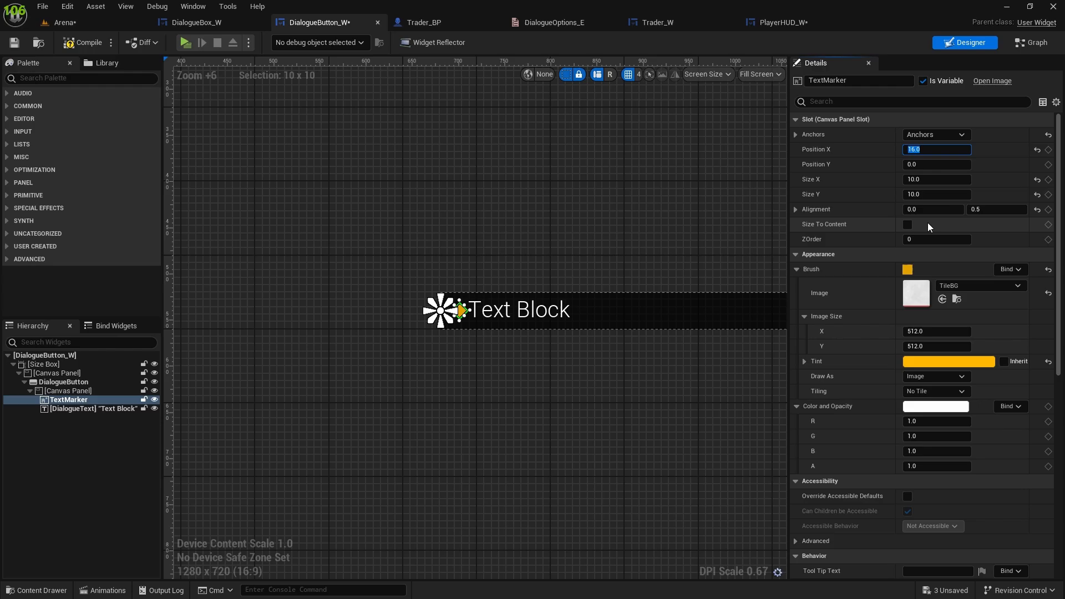
Shift the DialogueText block beside the marker by setting its Position X to 34
click(516, 310)
click(916, 149)
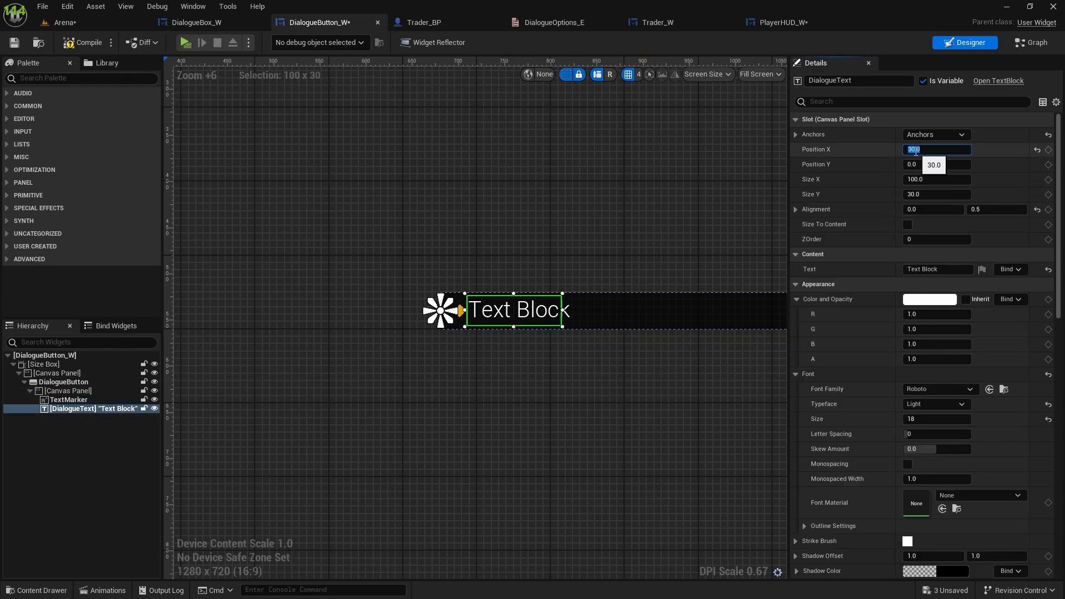
text(34)
key(Return)
click(582, 381)
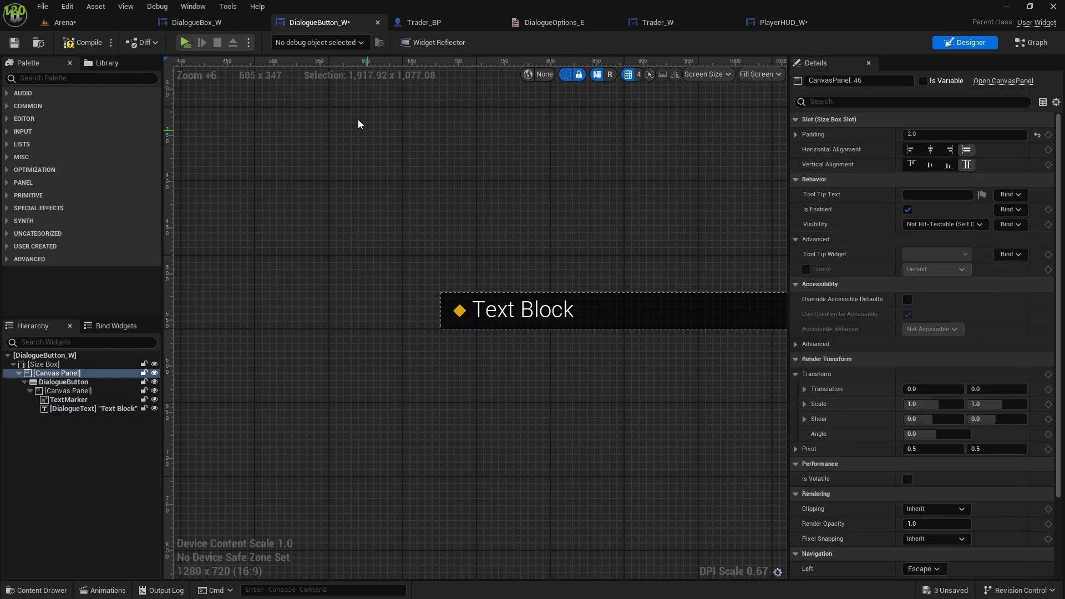
Run the game preview, interact with the trader and check the marker spacing, hover look and scrolling of the dialogue options
click(186, 42)
key(w)
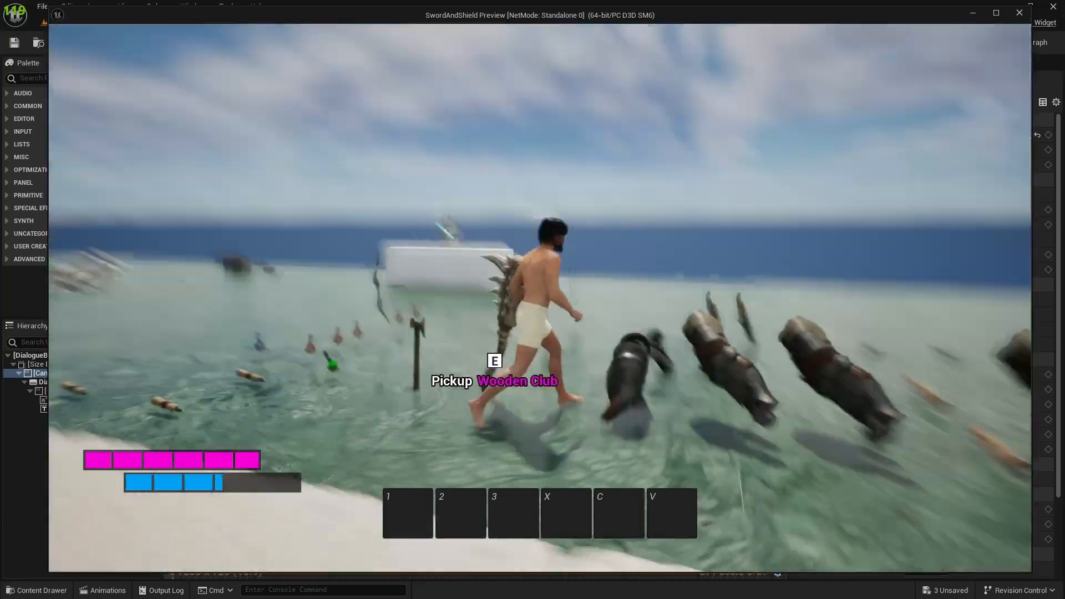
key(e)
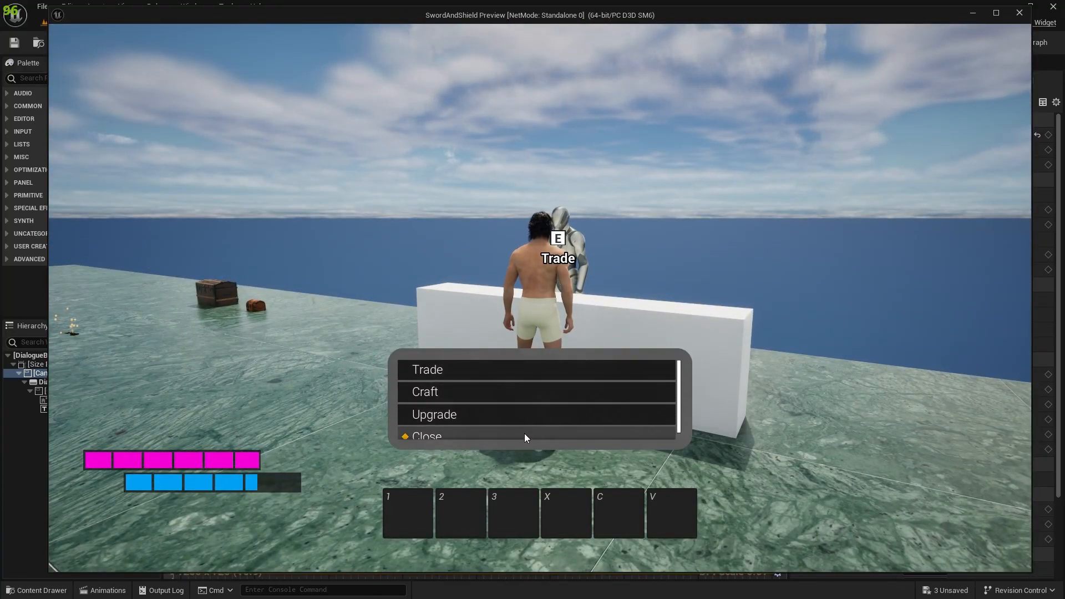
scroll(506, 380, down, 1)
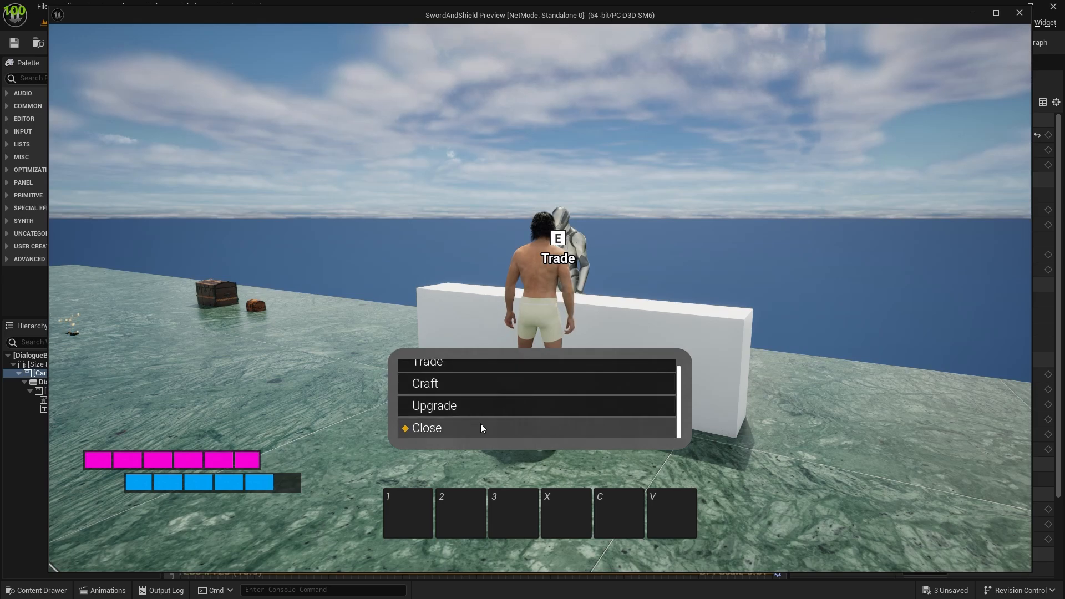
scroll(469, 379, up, 1)
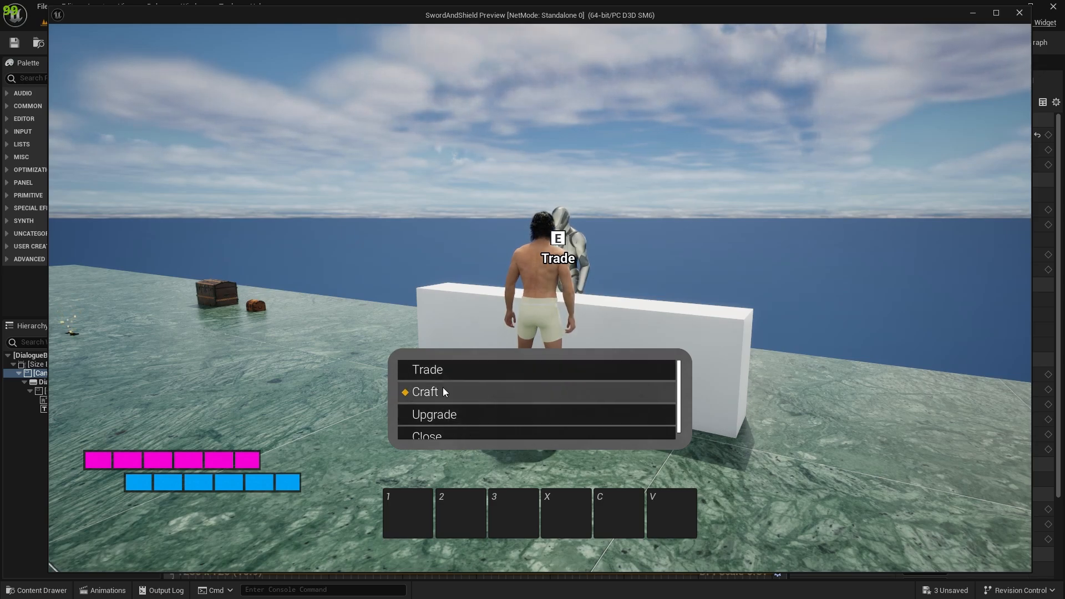
scroll(489, 427, down, 1)
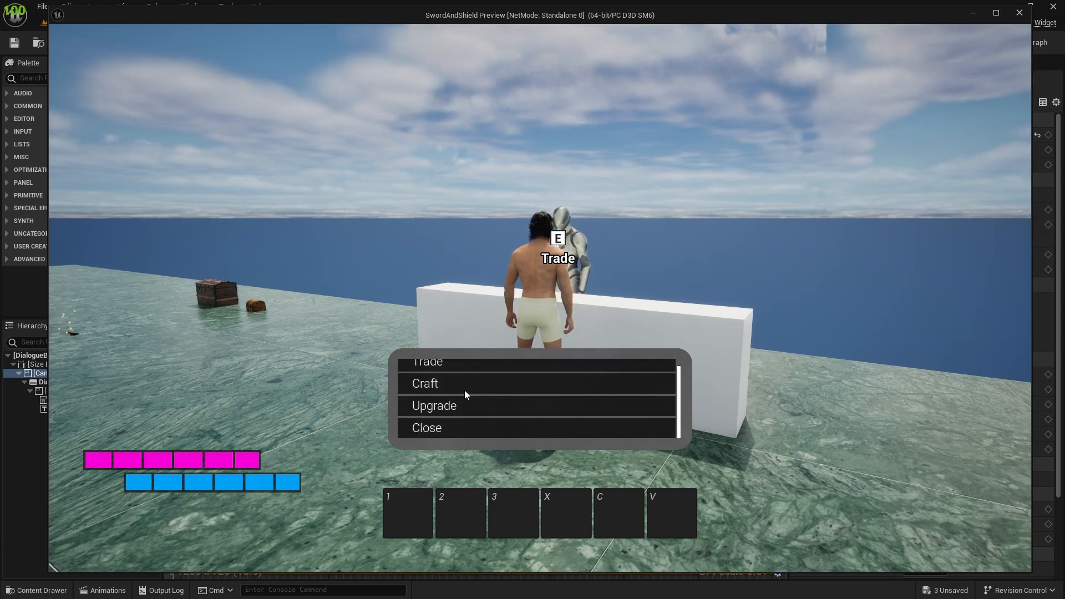
scroll(462, 386, up, 1)
key(Escape)
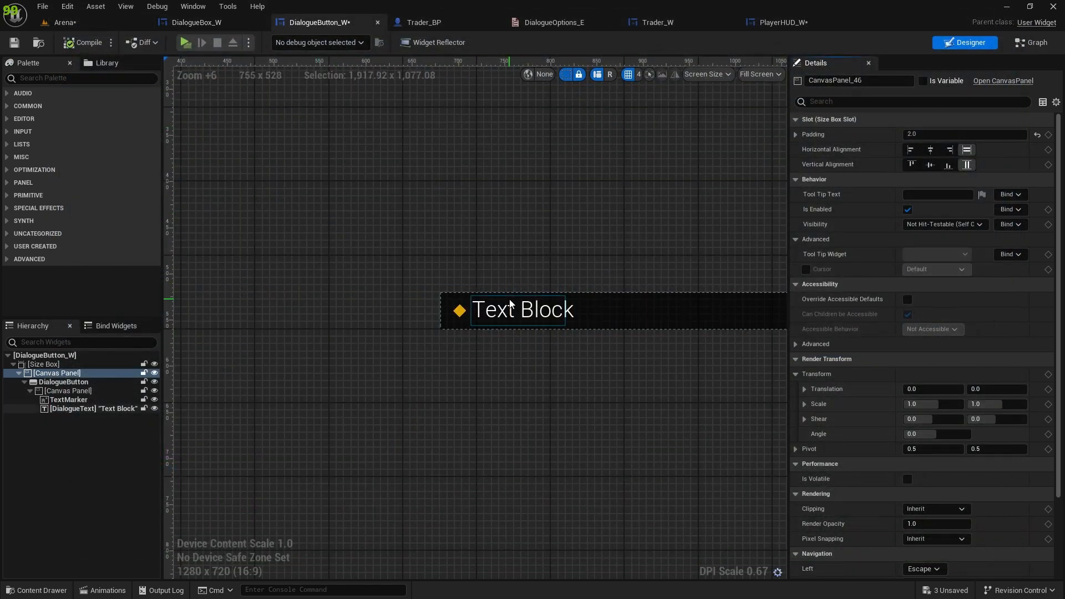
click(166, 23)
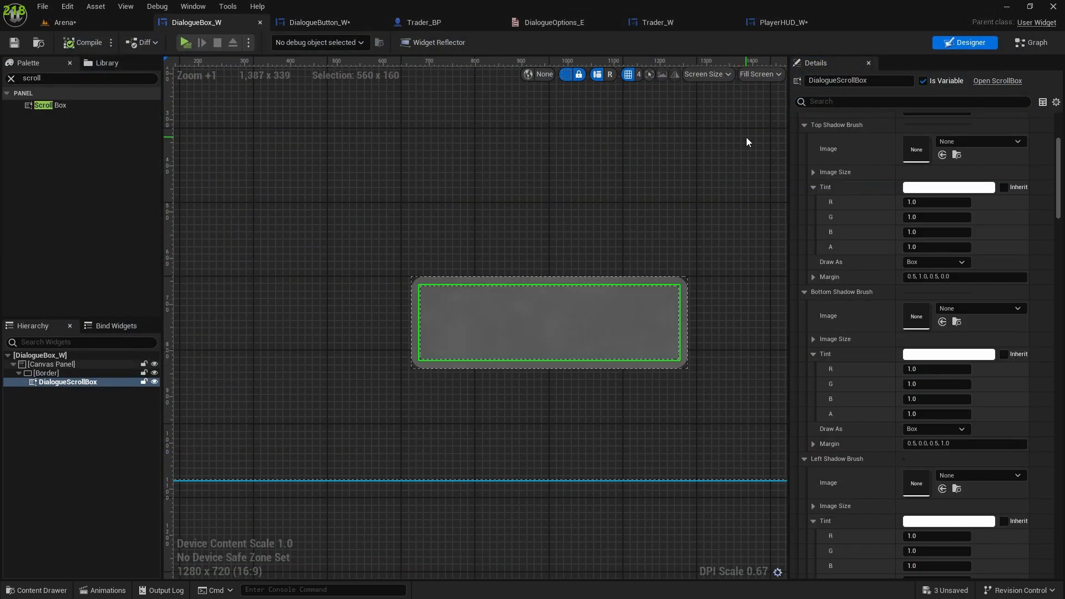
click(118, 27)
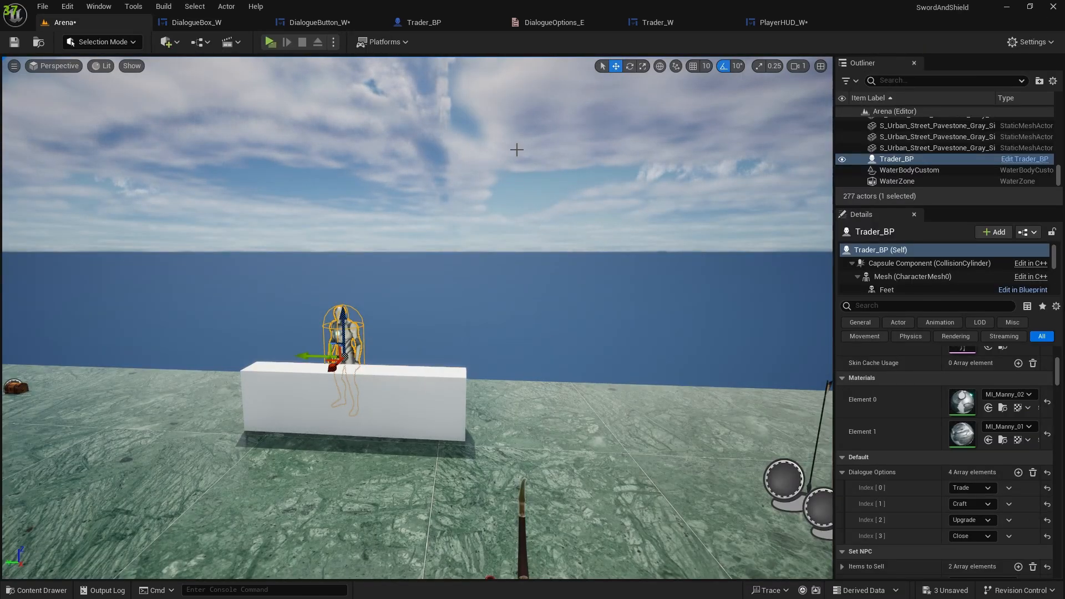
right_drag(338, 183, 299, 208)
scroll(566, 268, up, 4)
scroll(566, 268, down, 6)
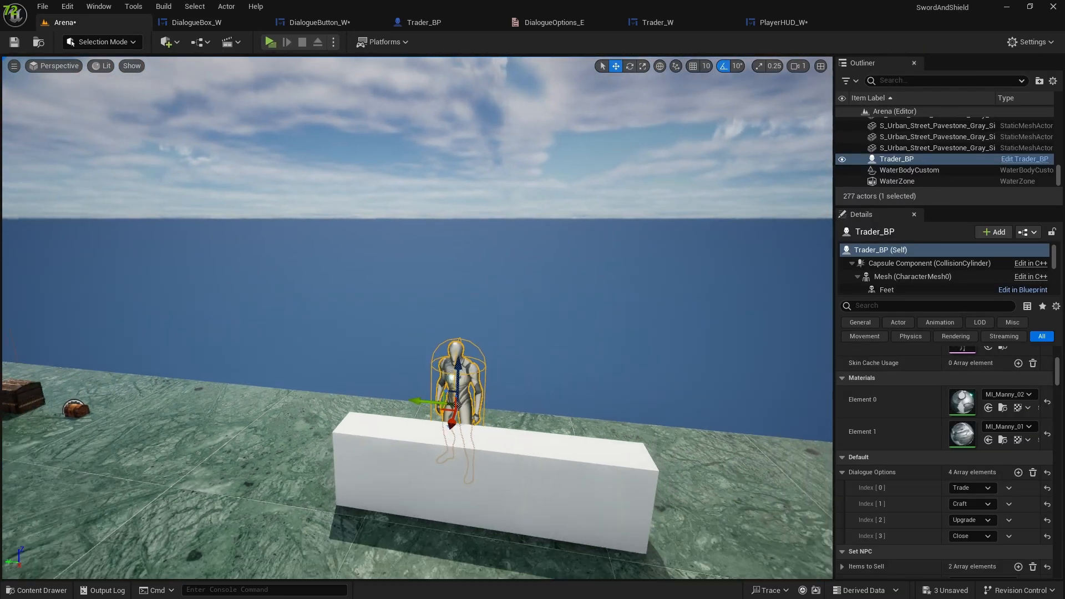
scroll(565, 268, down, 5)
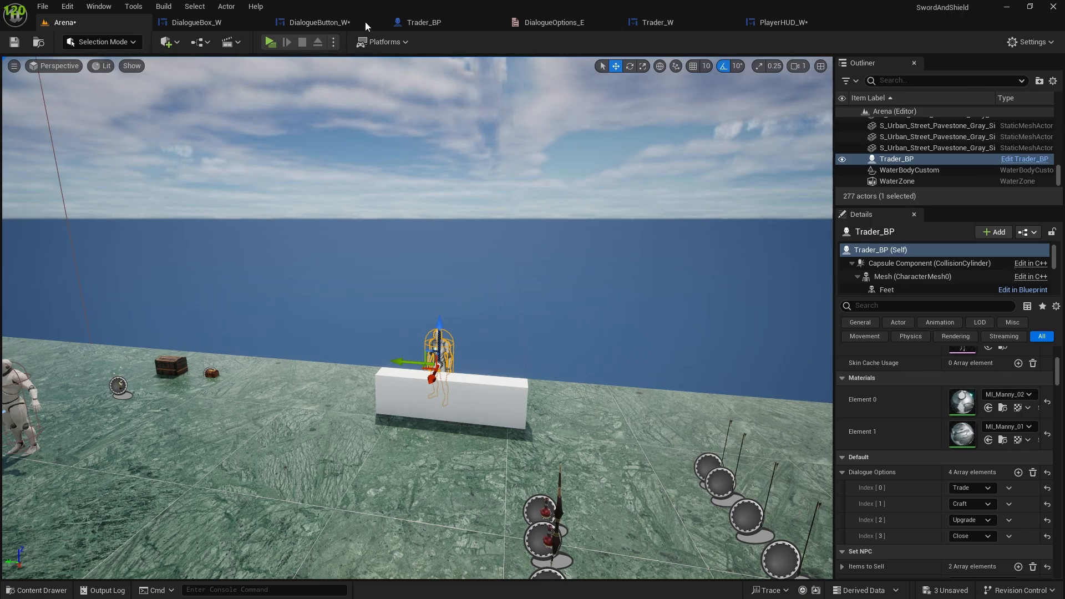
Add an On Pressed event for DialogueButton in the event graph of DialogueButton_W
click(300, 23)
click(1031, 43)
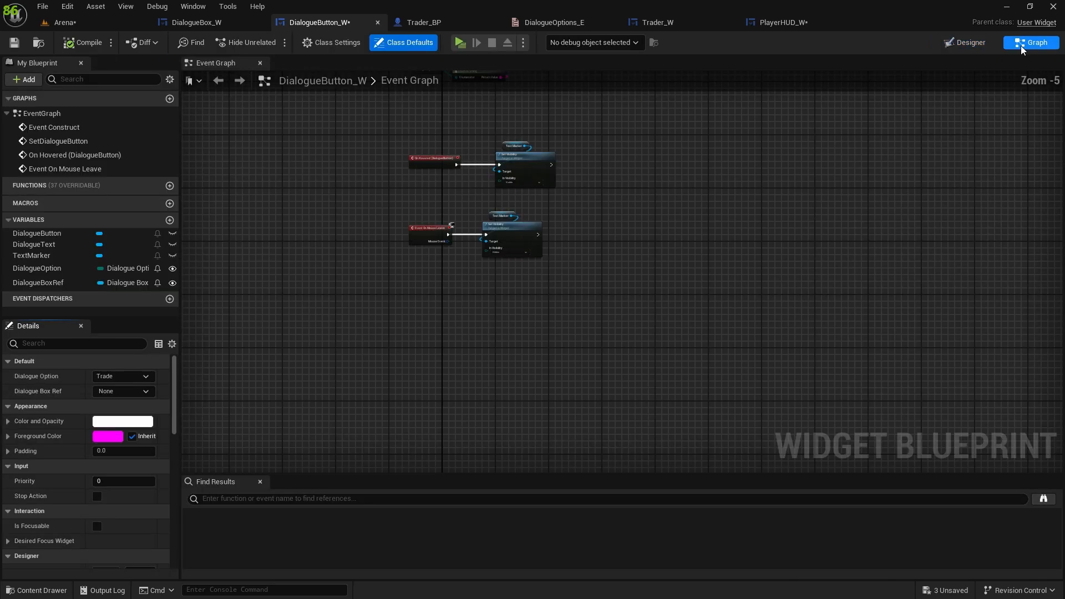
scroll(489, 178, up, 4)
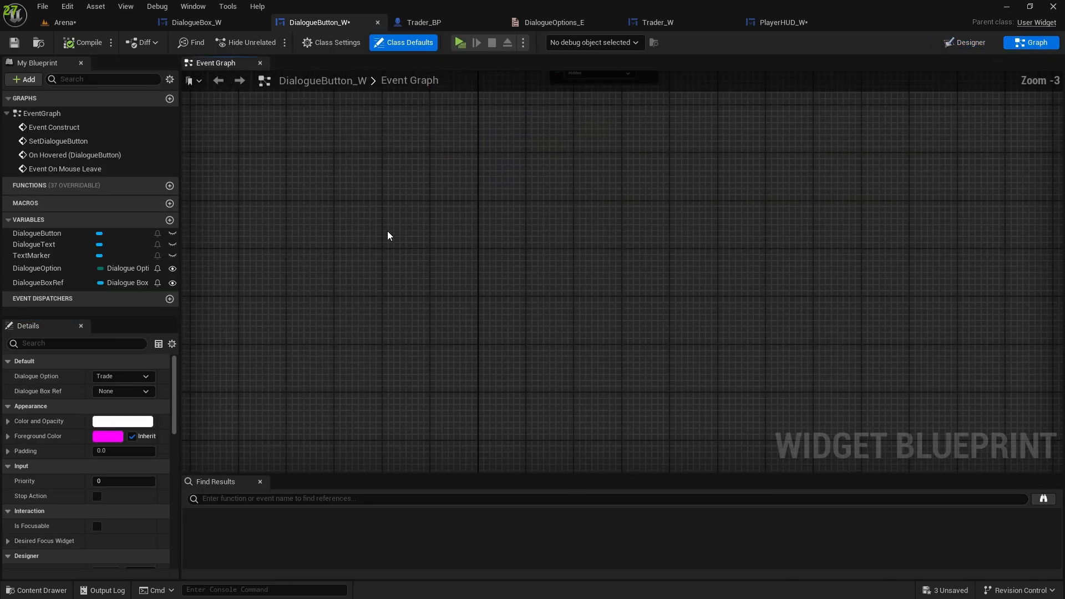
click(37, 233)
scroll(115, 444, down, 1)
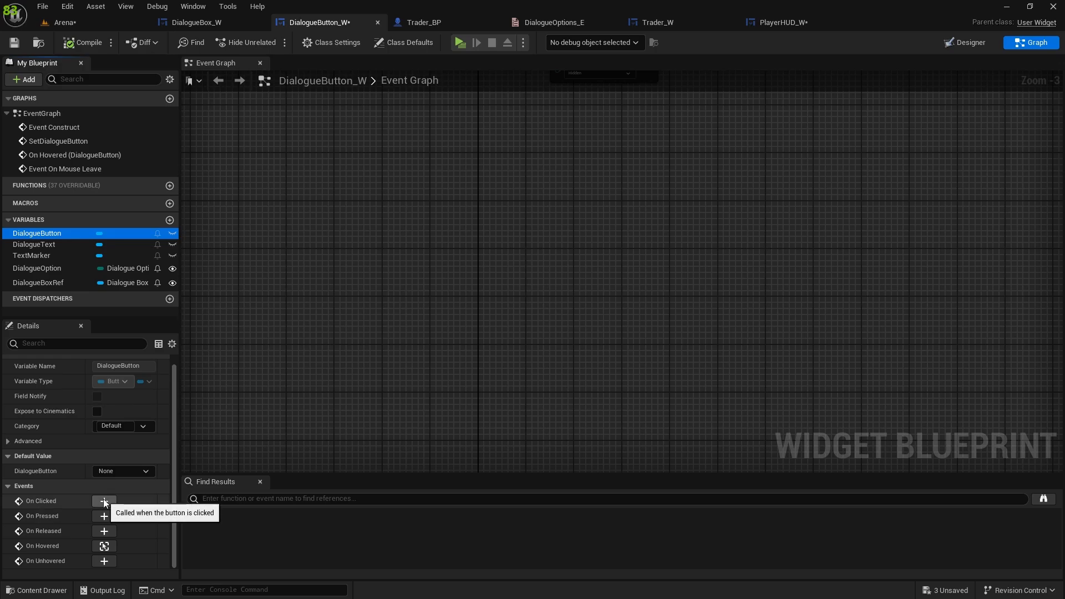
click(104, 516)
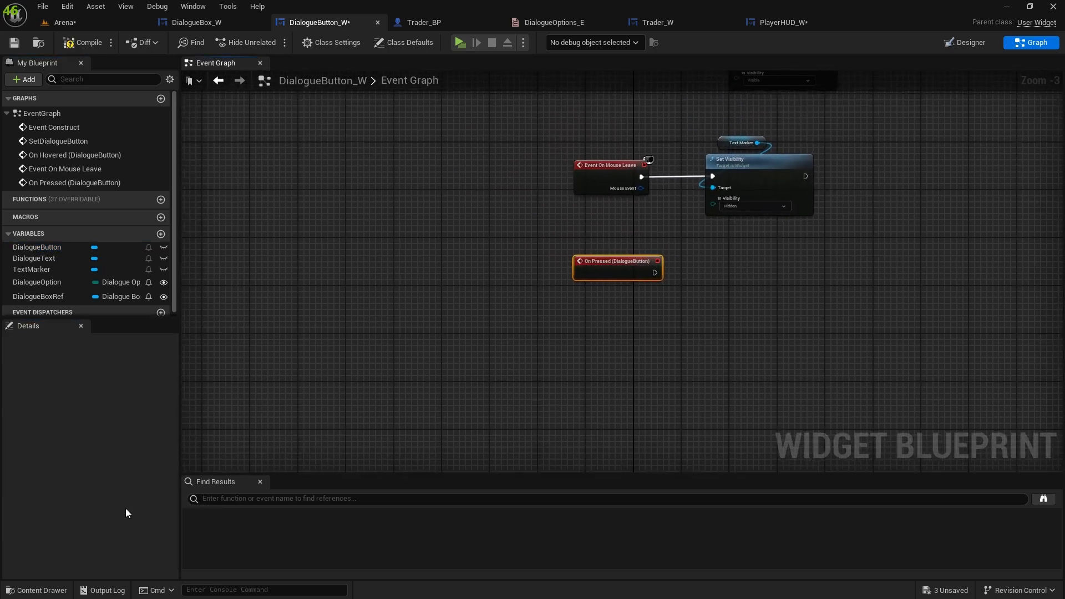
drag(480, 355, 499, 364)
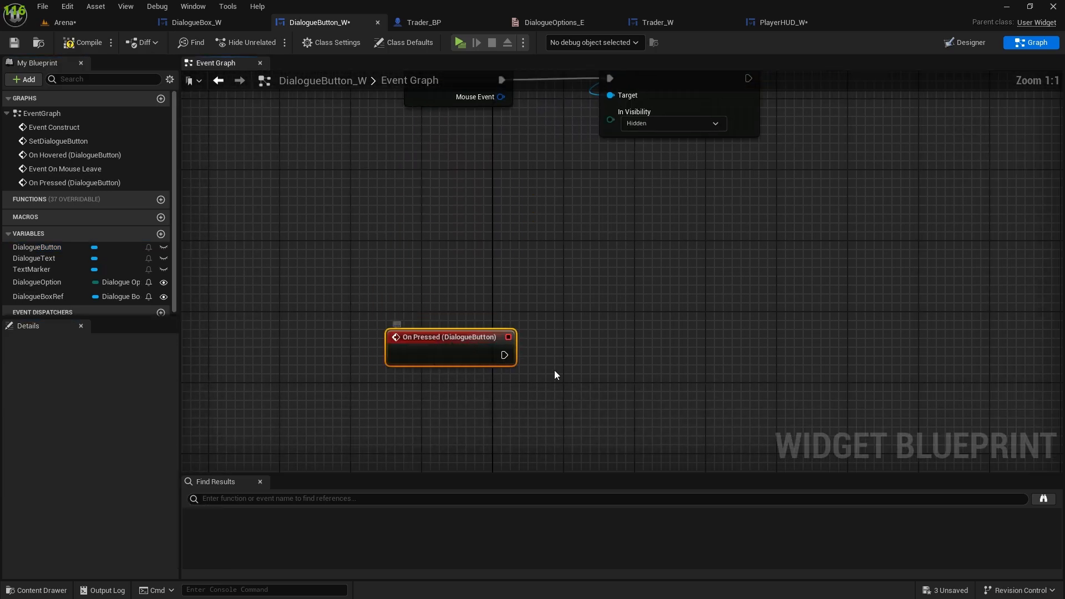
Add a Remove from Parent node targeting DialogueBoxRef and connect the On Pressed event to it
drag(30, 291, 480, 289)
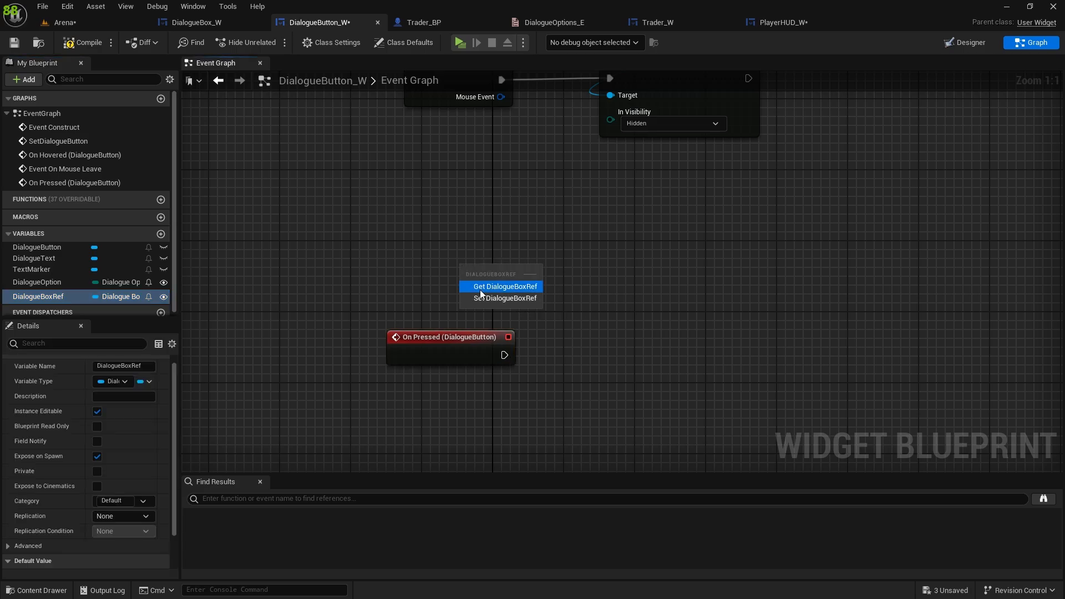
click(511, 287)
drag(492, 179, 596, 261)
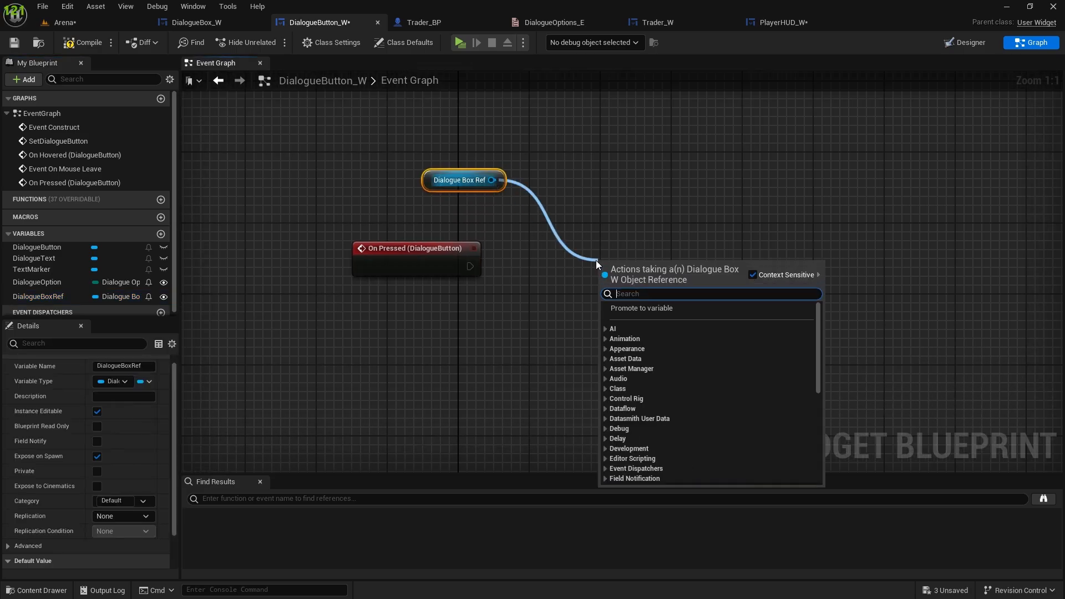
text(remove from)
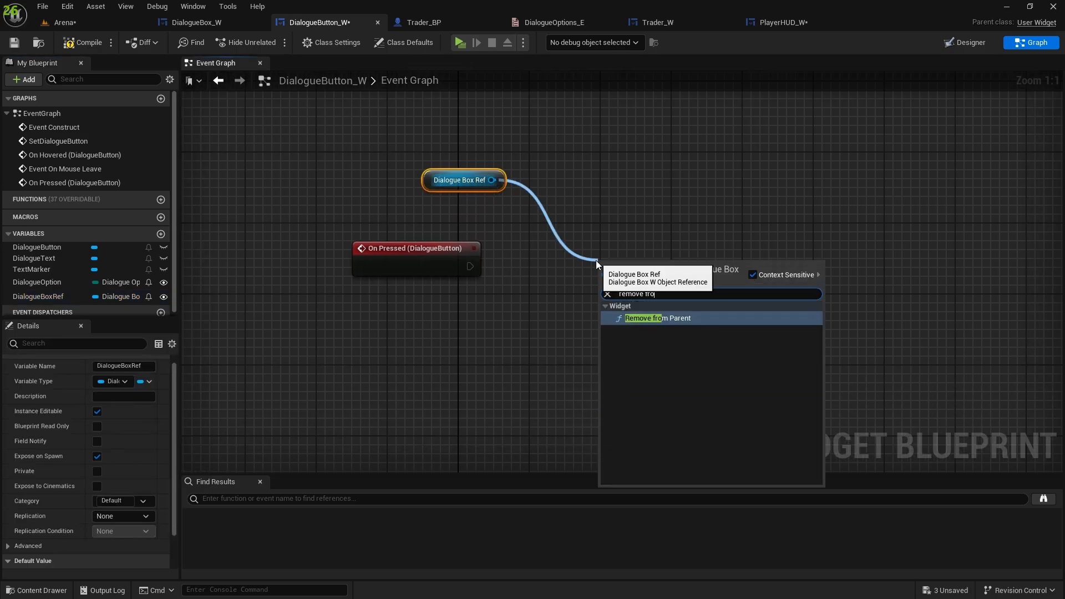
click(635, 318)
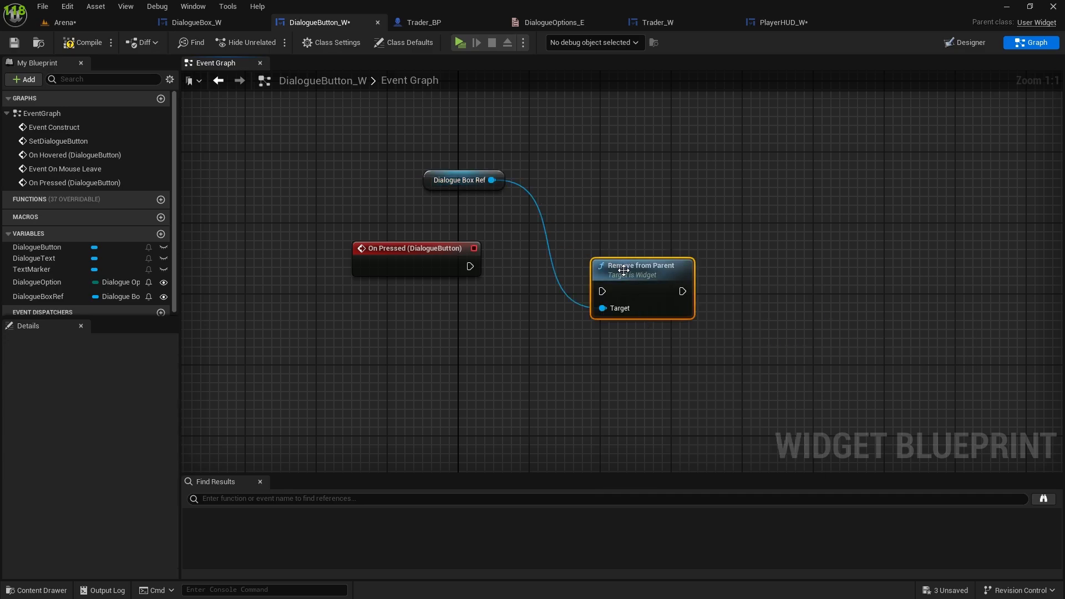
drag(624, 272, 581, 247)
drag(477, 270, 613, 250)
right_drag(361, 222, 540, 252)
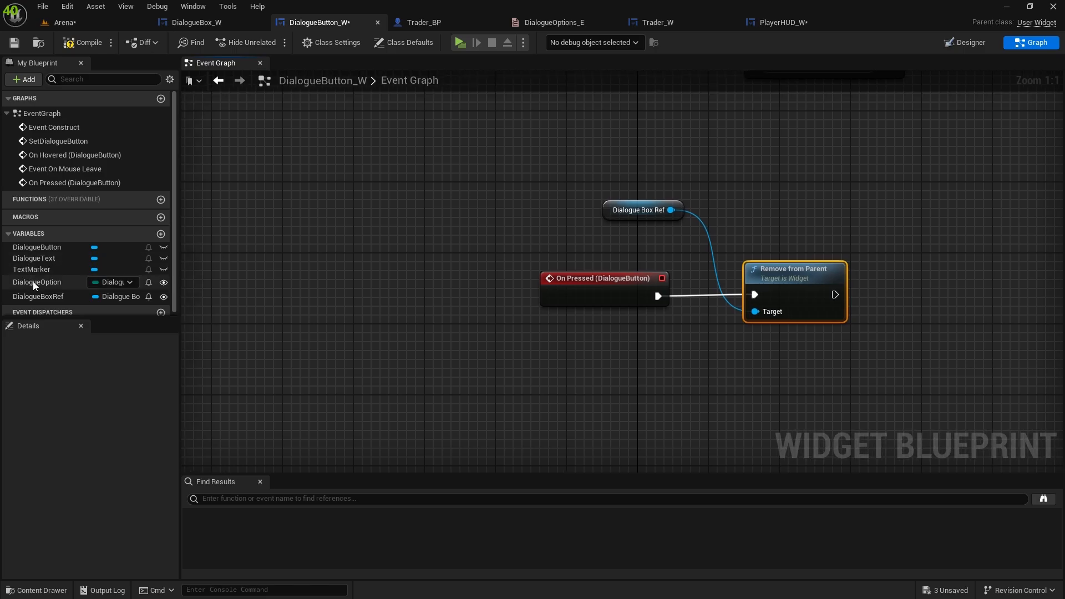
Add a Switch on DialogueOptions_E node fed by the DialogueOption variable and run it from the On Pressed event
drag(35, 285, 539, 227)
click(571, 249)
drag(601, 278, 368, 277)
drag(596, 236, 527, 276)
text(sw)
click(688, 407)
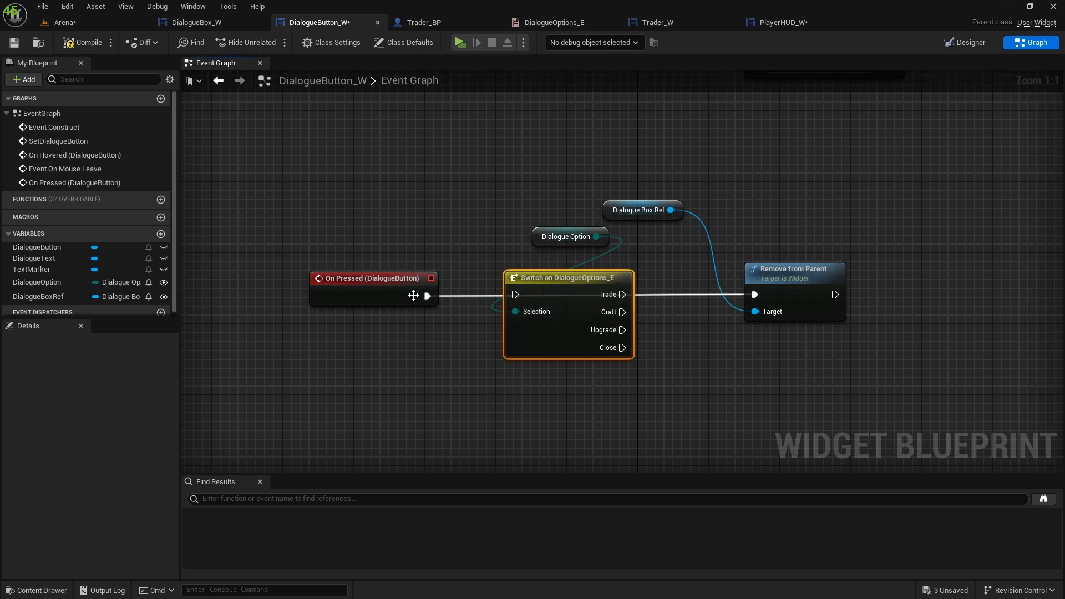
drag(418, 296, 516, 295)
drag(578, 285, 615, 287)
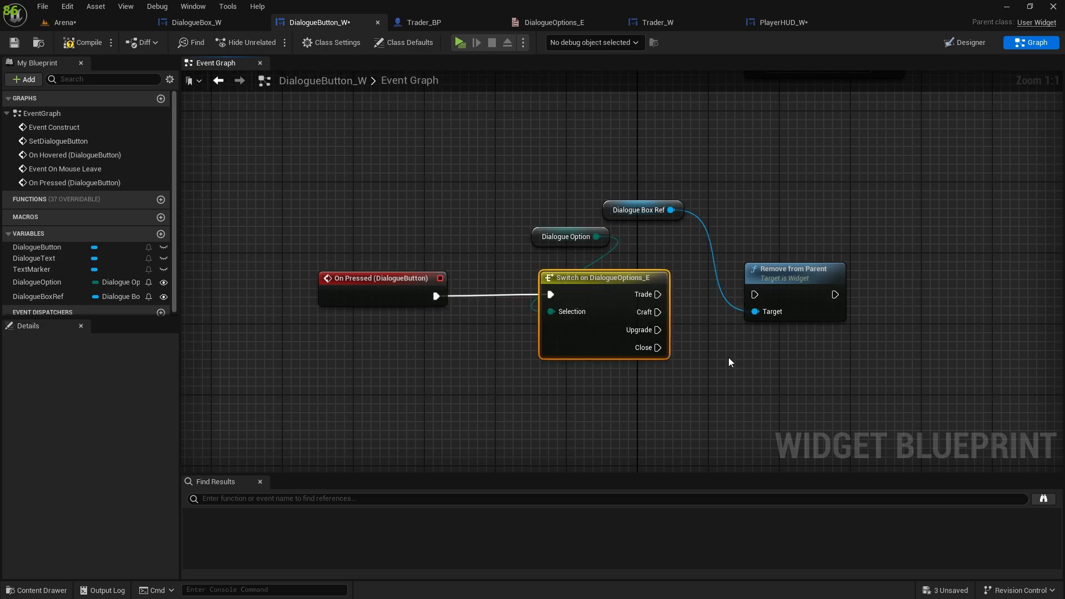
Connect the switch's Close output to Remove from Parent, place the Dialogue Box Ref node beneath it and compile the widget
right_drag(729, 362, 576, 339)
drag(504, 325, 661, 301)
drag(480, 190, 552, 199)
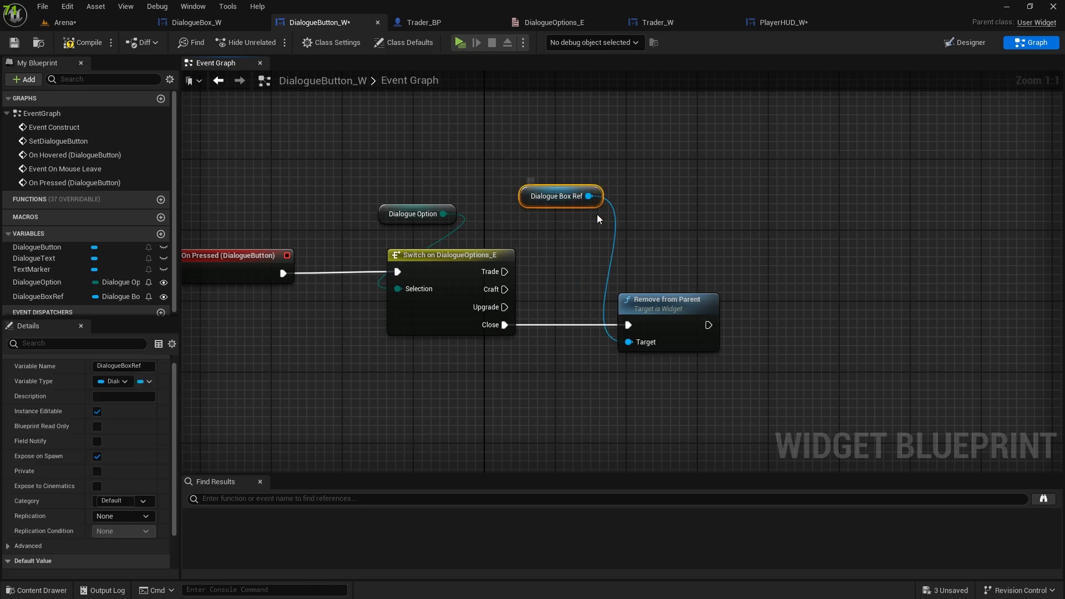
right_drag(648, 385, 637, 207)
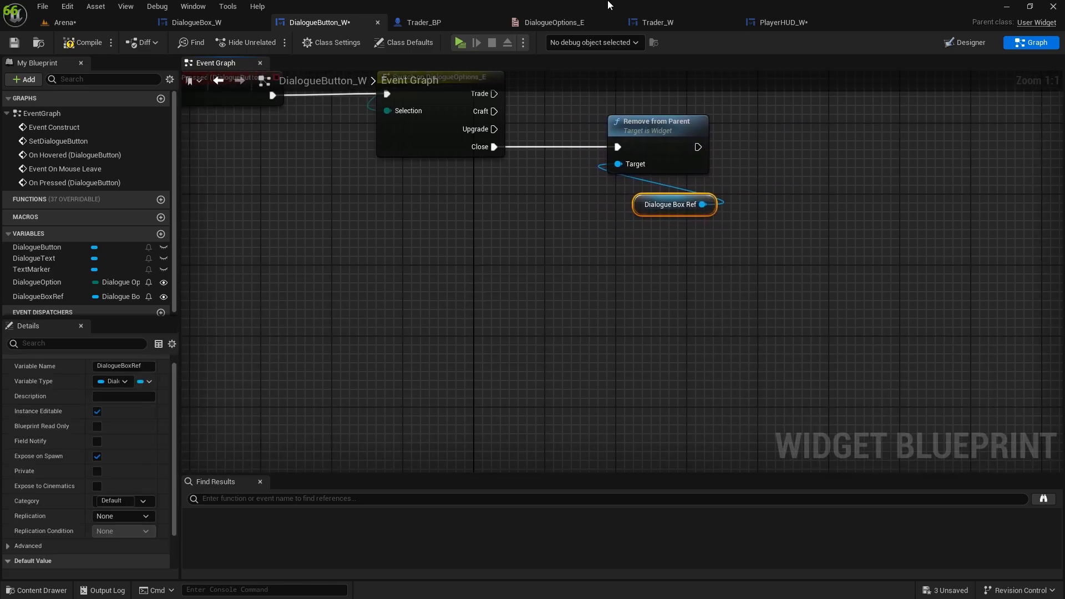
right_drag(484, 164, 518, 390)
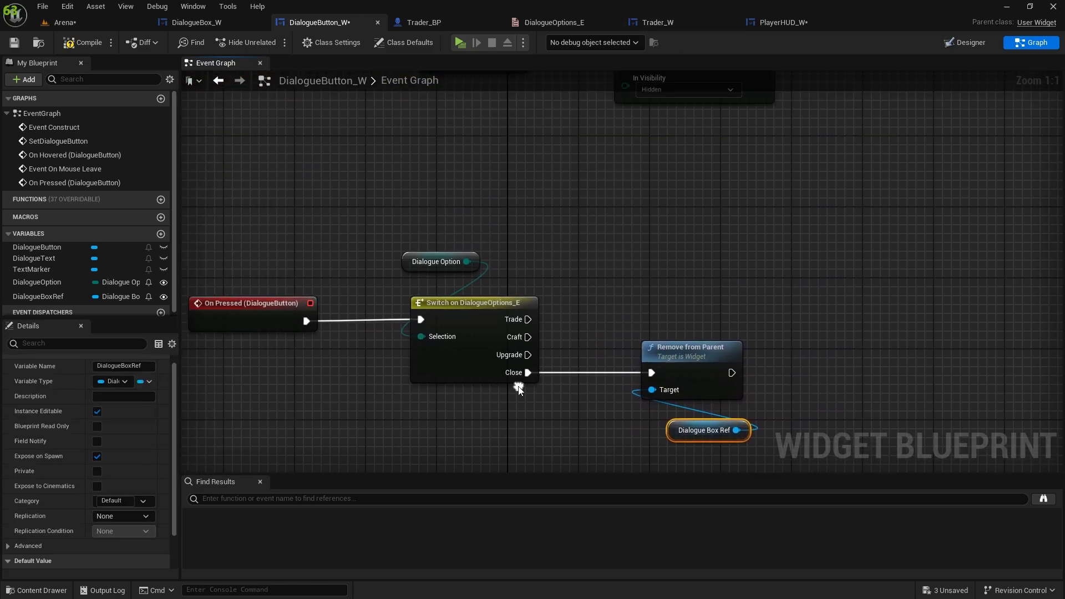
click(84, 42)
Play-test the Arena level by opening the trader's dialogue box and choosing Close, and end the play session
click(65, 23)
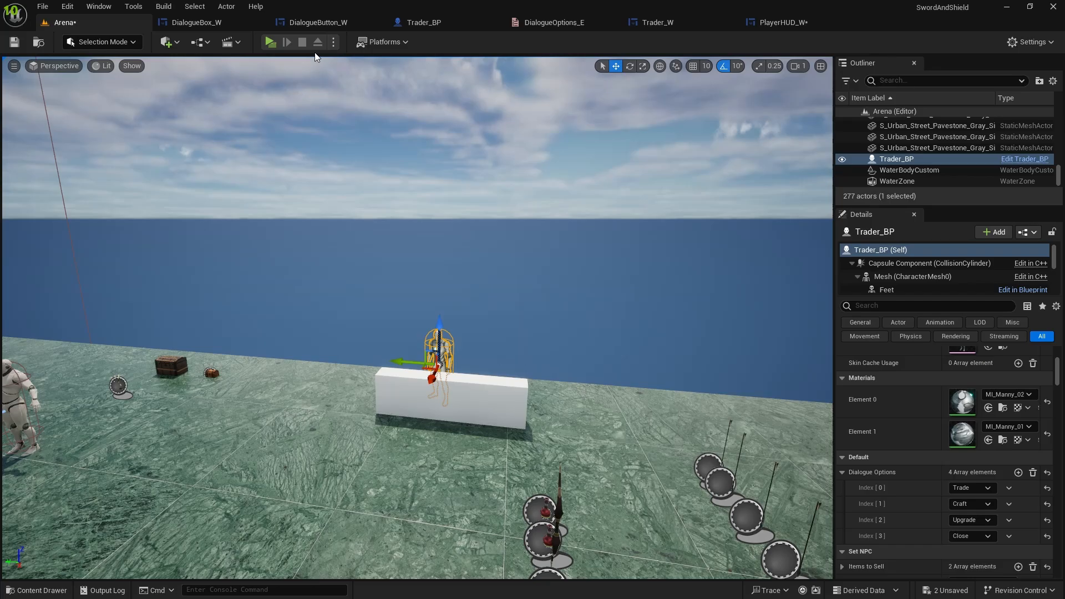
click(270, 42)
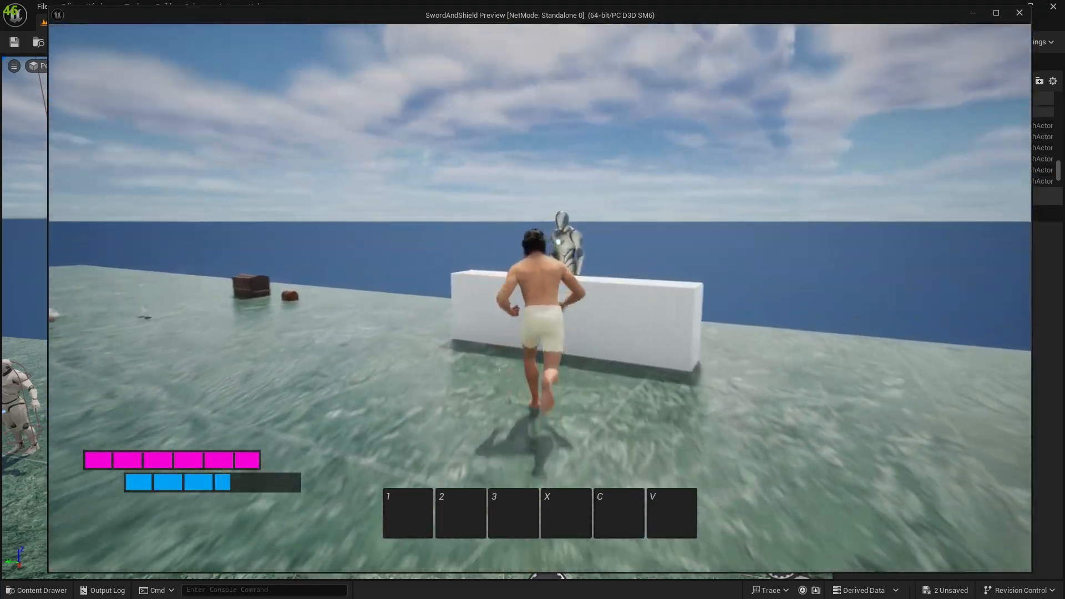
key(e)
click(481, 435)
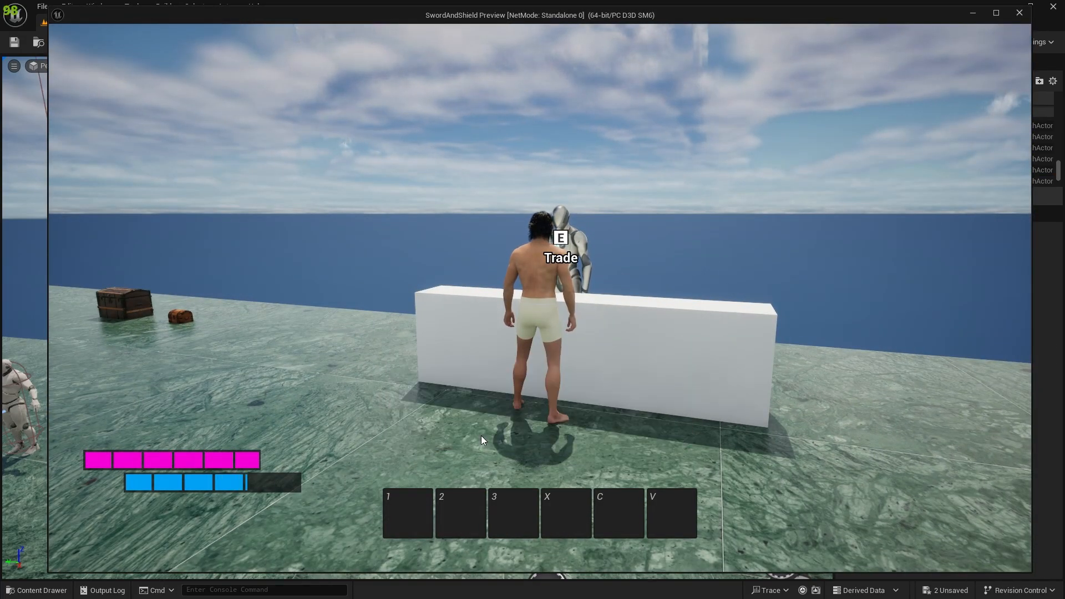
key(Escape)
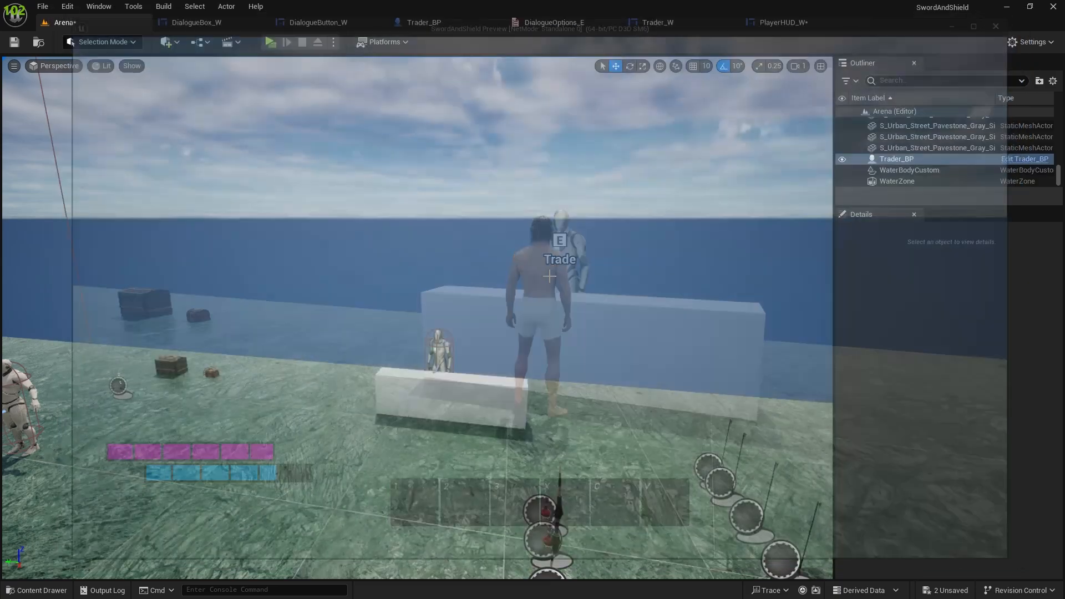
Add a Set Input Mode Game Only node after Remove from Parent in the DialogueButton_W event graph
click(205, 23)
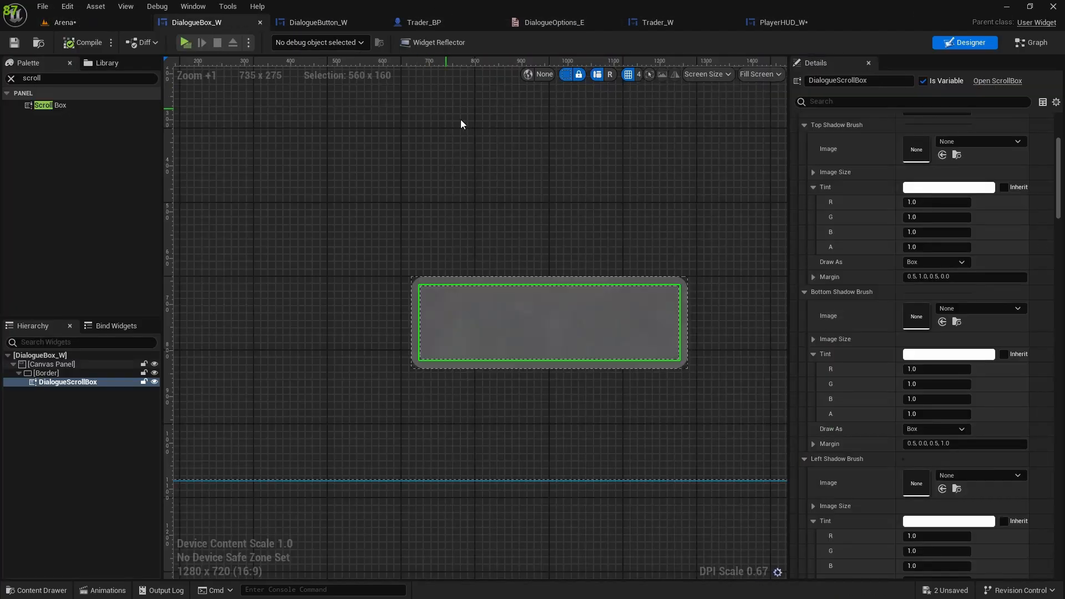
click(341, 21)
scroll(613, 234, down, 2)
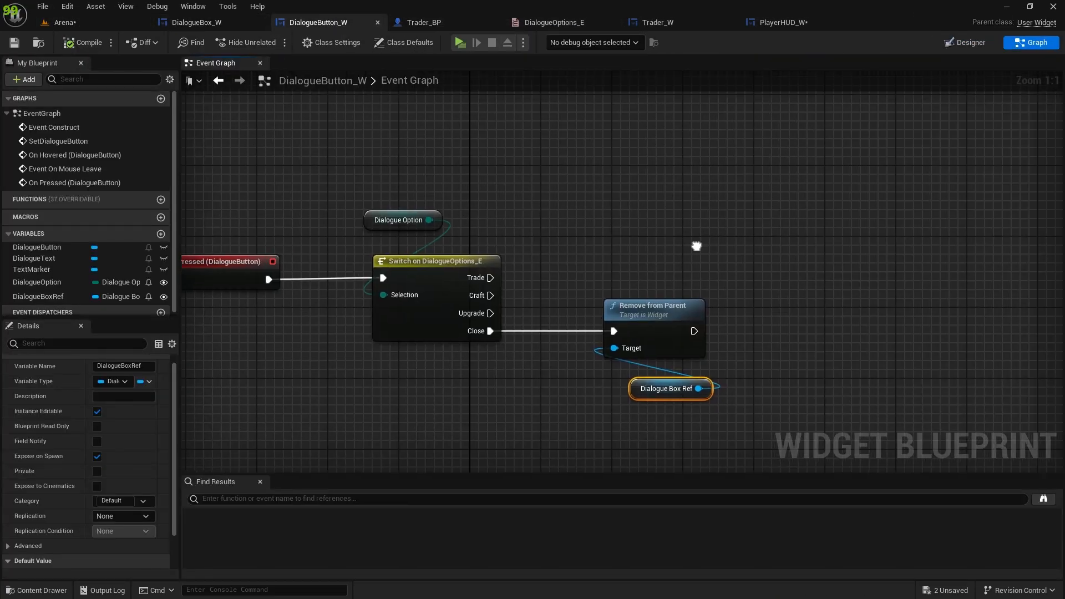
right_drag(610, 235, 700, 255)
drag(688, 251, 789, 253)
text(set in)
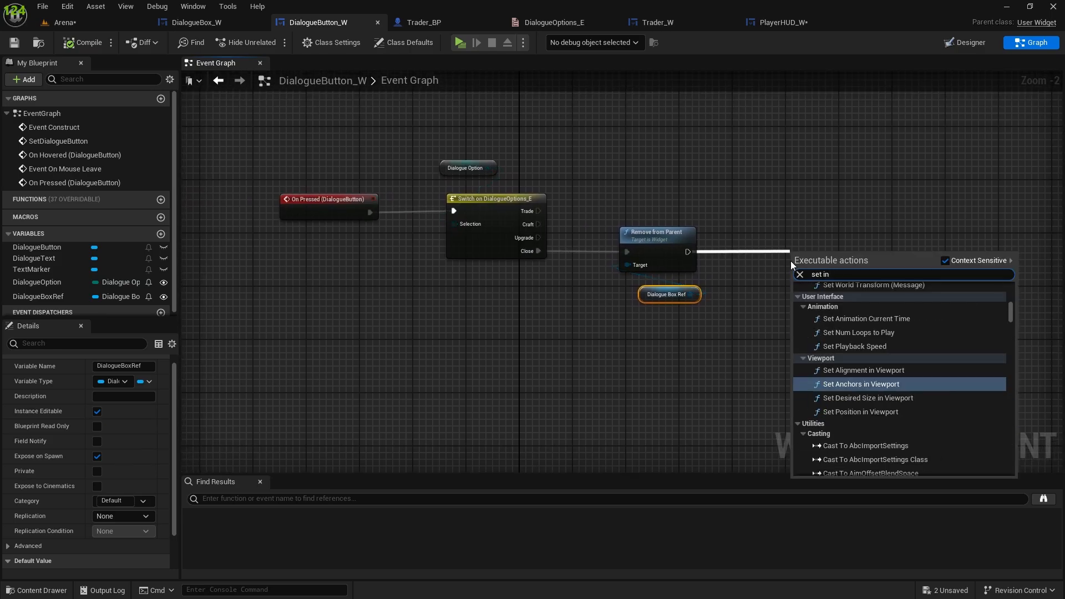
text(put mode)
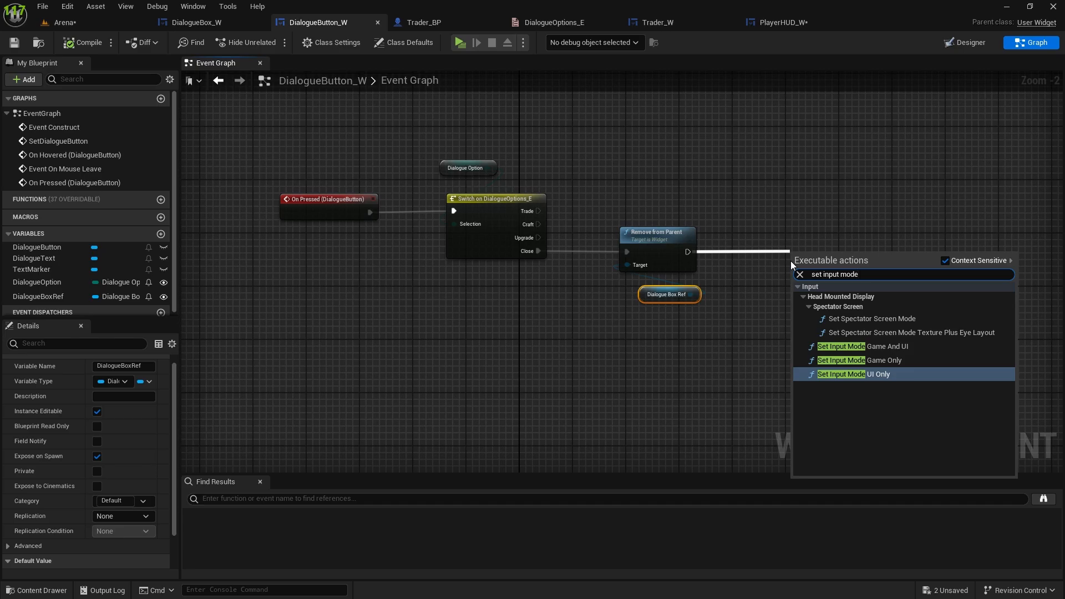
click(894, 361)
Feed the Player Controller input of Set Input Mode Game Only from a new Get Player Controller node
drag(787, 268, 733, 195)
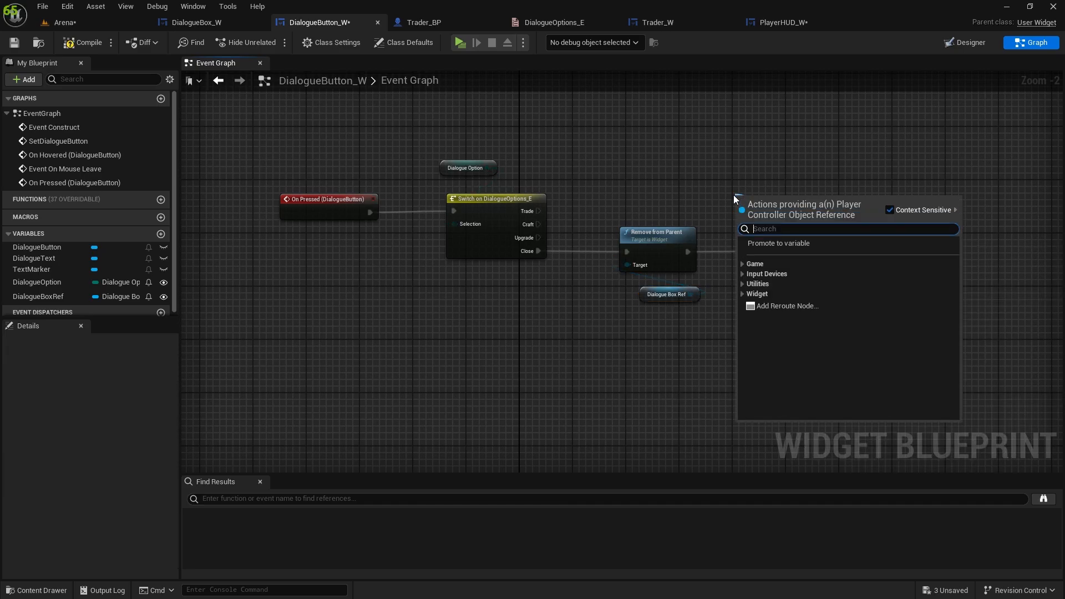
text(get play)
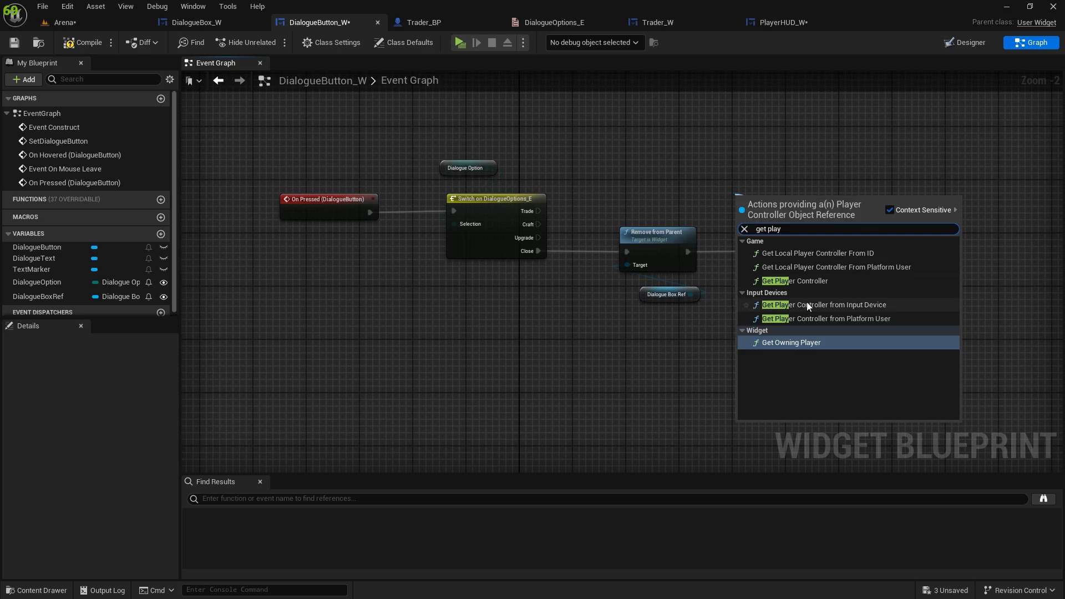
click(795, 280)
right_drag(861, 255, 684, 244)
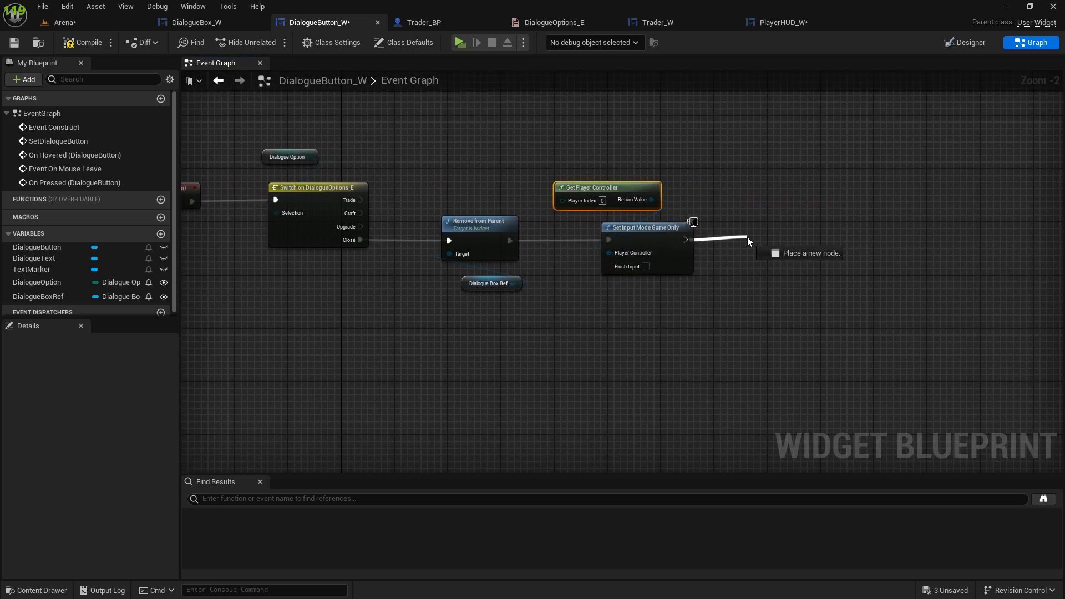
drag(747, 237, 753, 237)
text(set show)
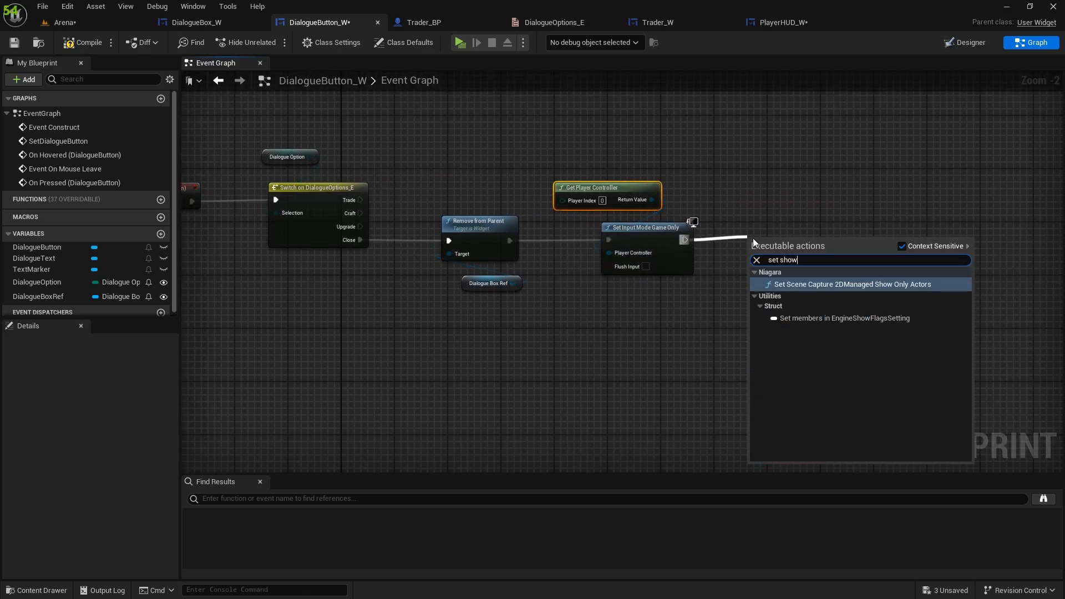
click(740, 177)
Add a Set Show Mouse Cursor node targeting the return value of Get Player Controller
drag(652, 199, 733, 238)
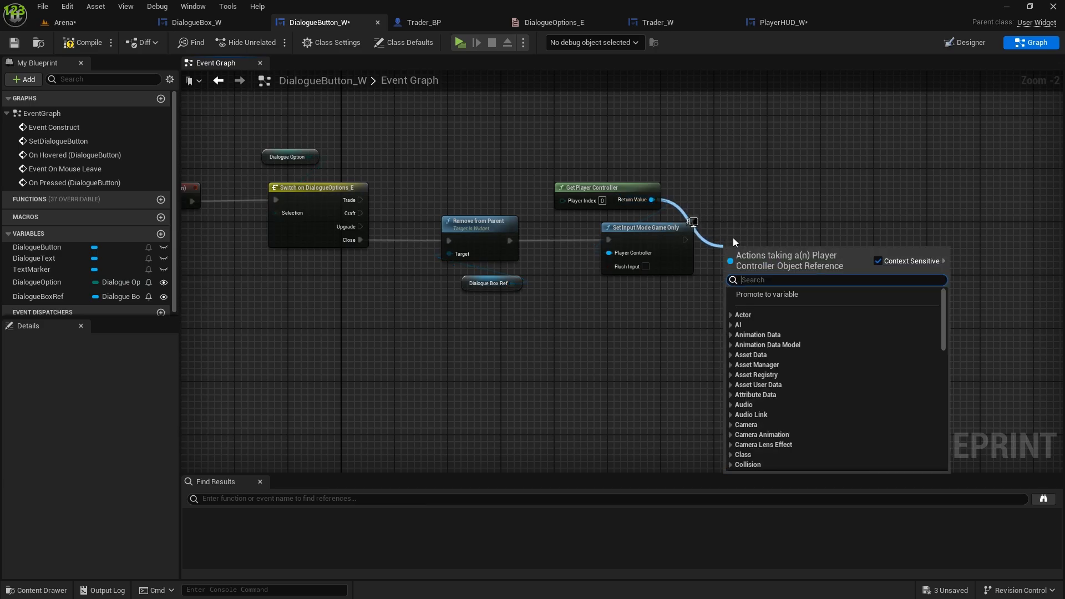
text(set show mous)
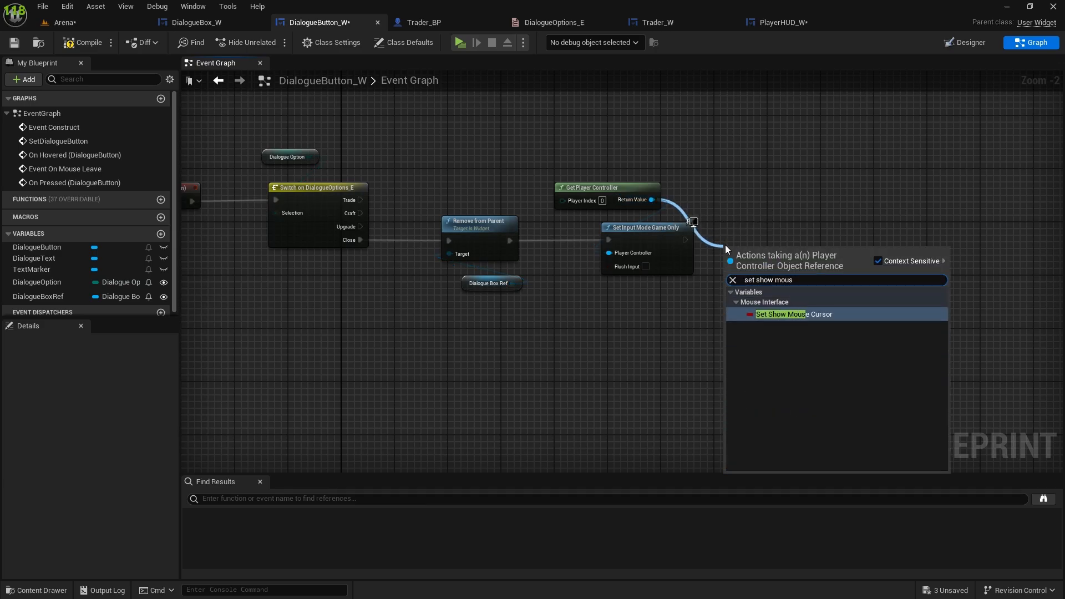
click(793, 337)
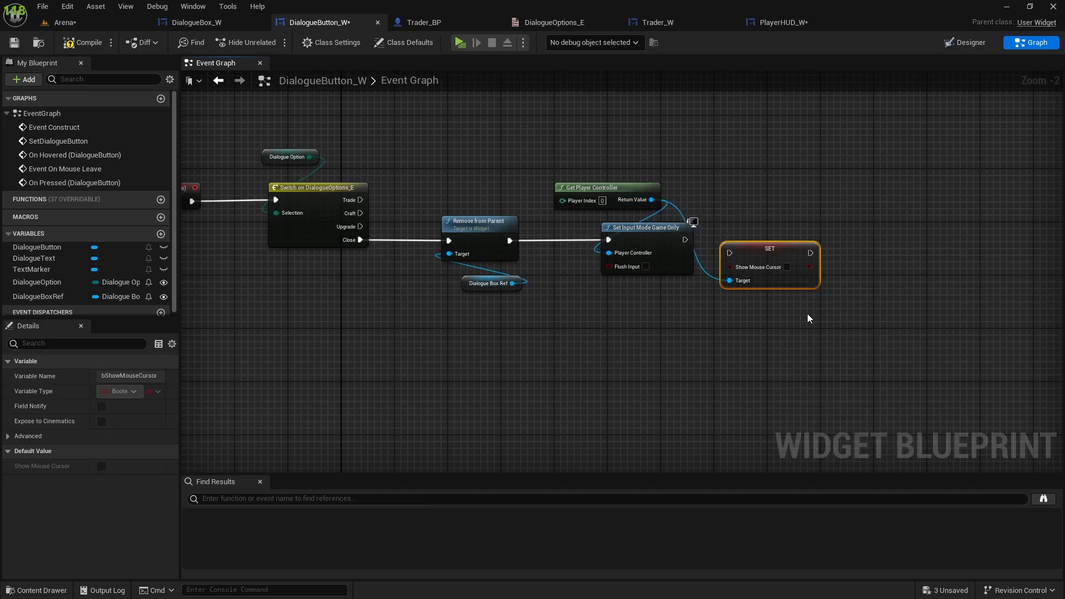
Run the Set Show Mouse Cursor node from Set Input Mode Game Only, and compile and save DialogueButton_W
drag(685, 239, 774, 245)
click(767, 314)
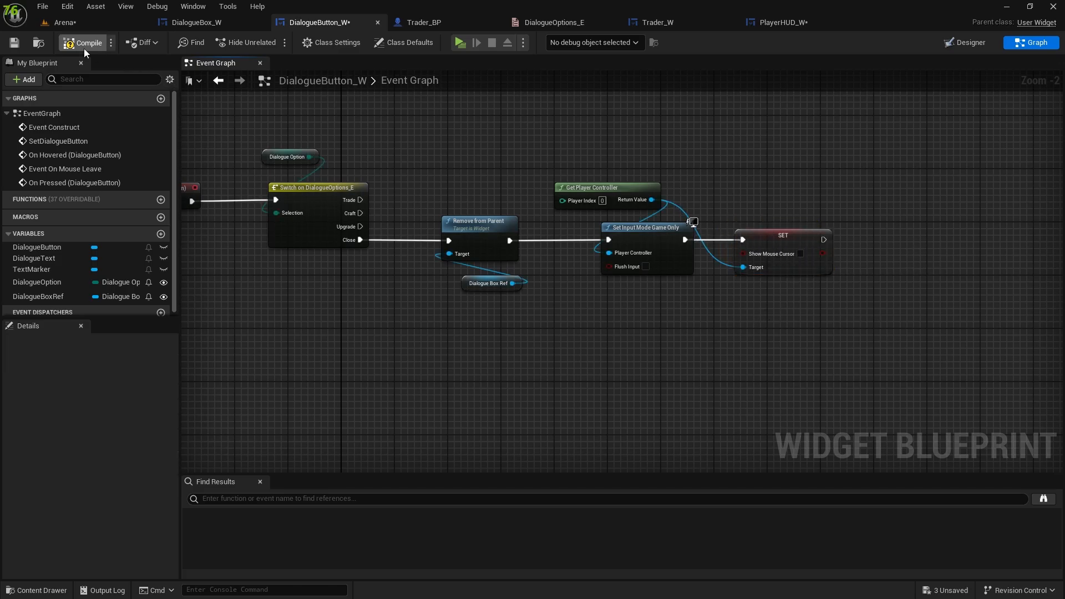
click(14, 47)
Play-test the Arena level, opening the trader's dialogue and choosing Close twice with character movement in between
click(65, 22)
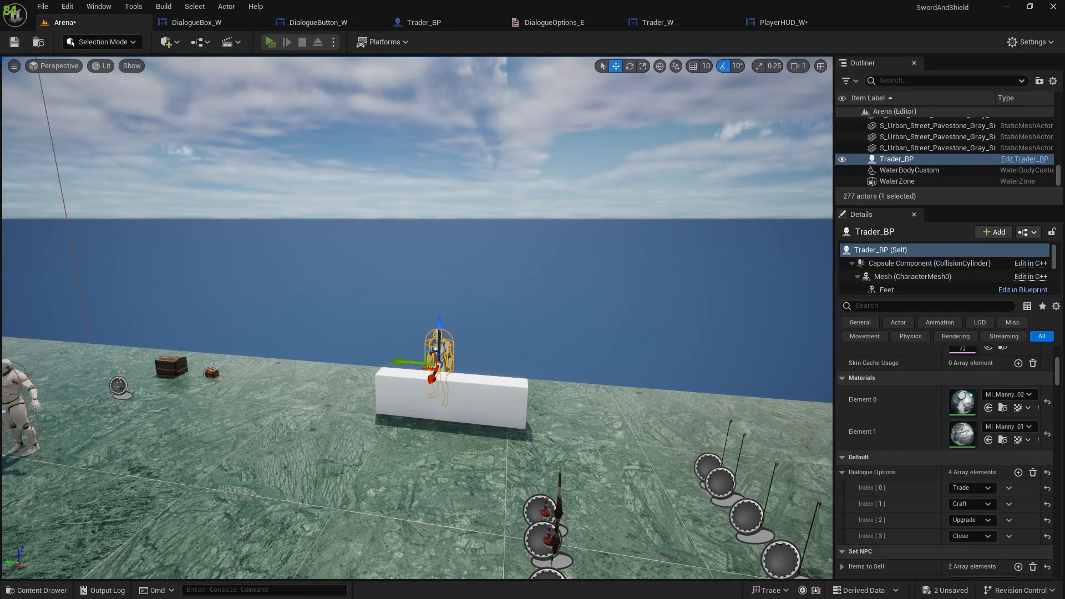
click(270, 41)
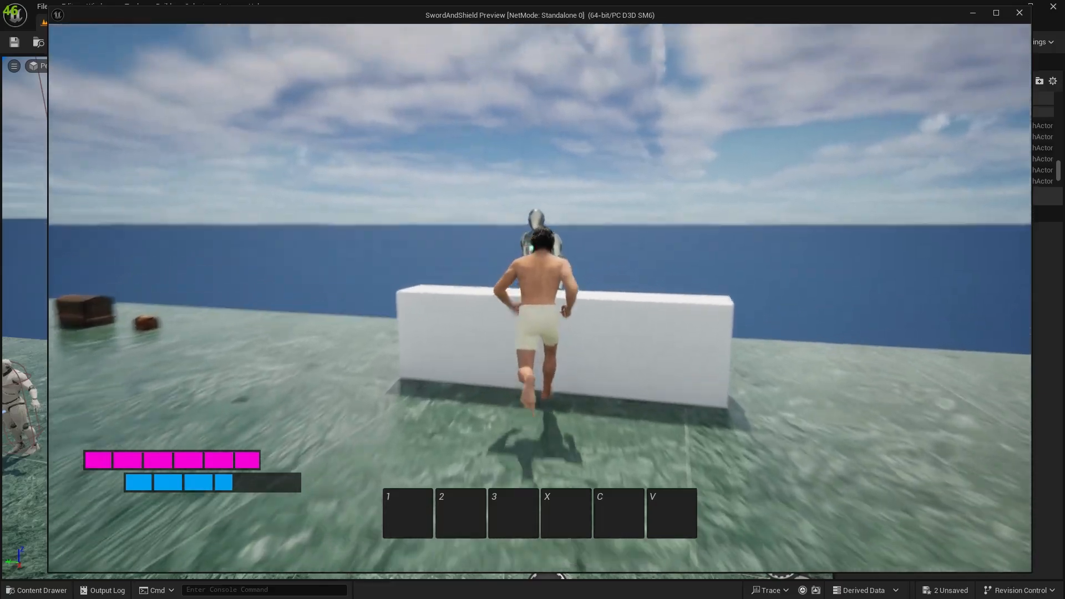
key(e)
click(491, 435)
key(w)
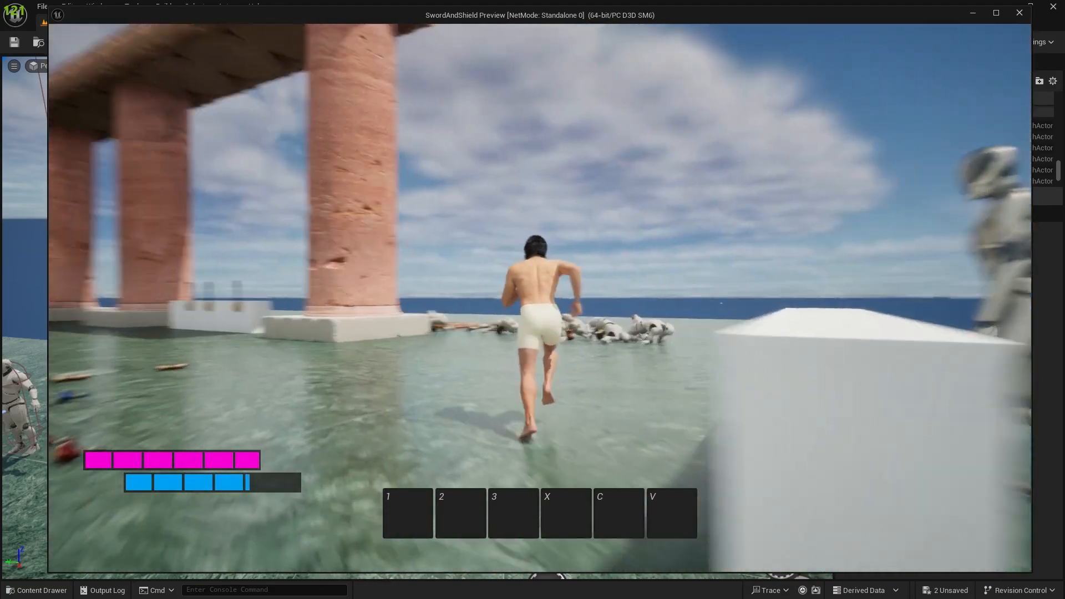
key(e)
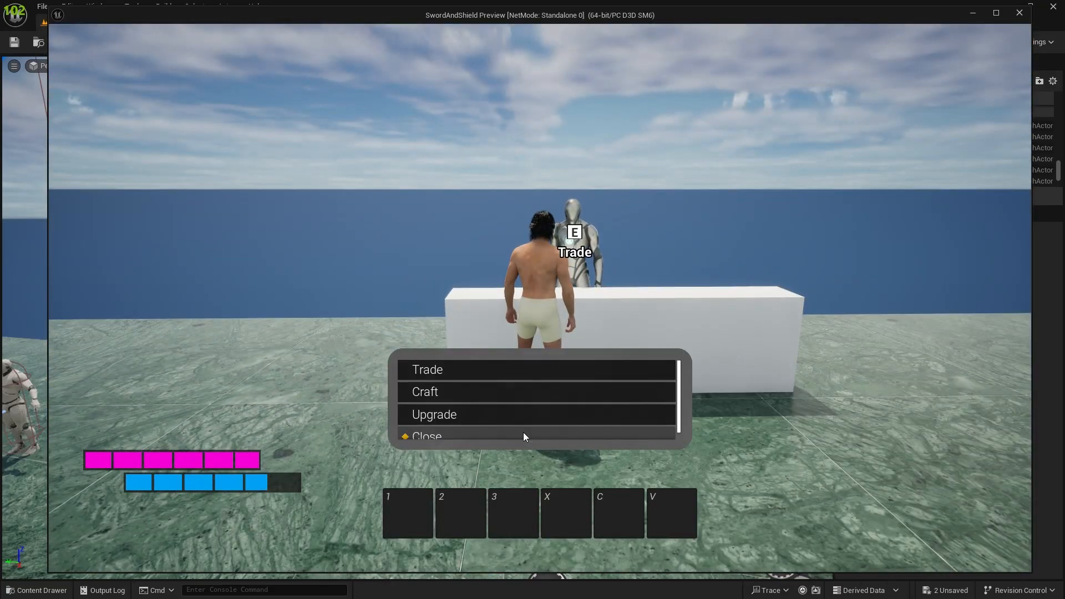
click(524, 431)
Run to the Rusty key and pick it up in the play session, and reopen the trader's dialogue
key(w)
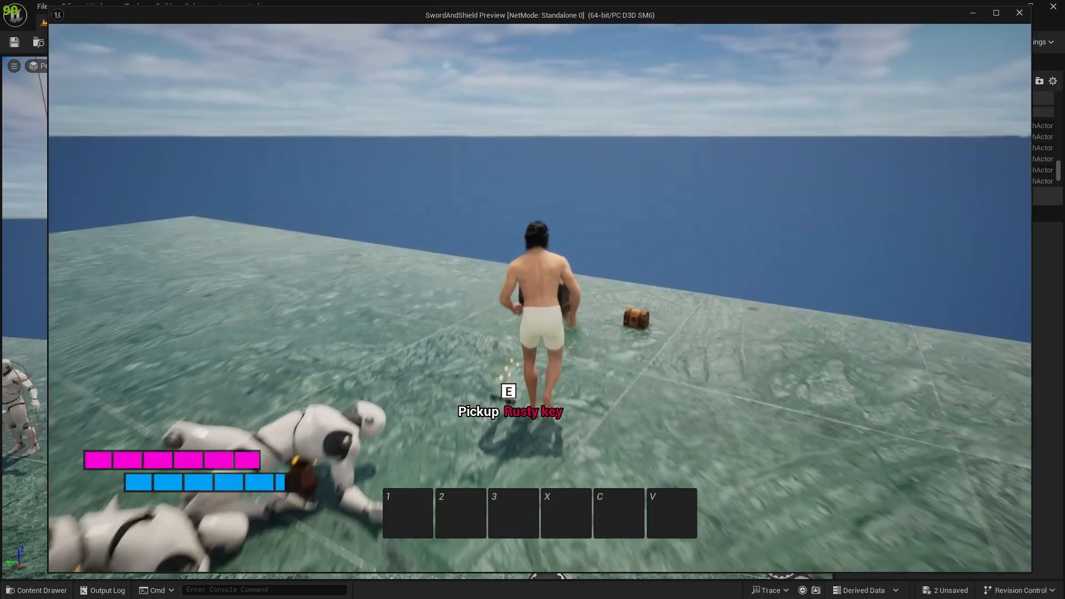
key(e)
key(w)
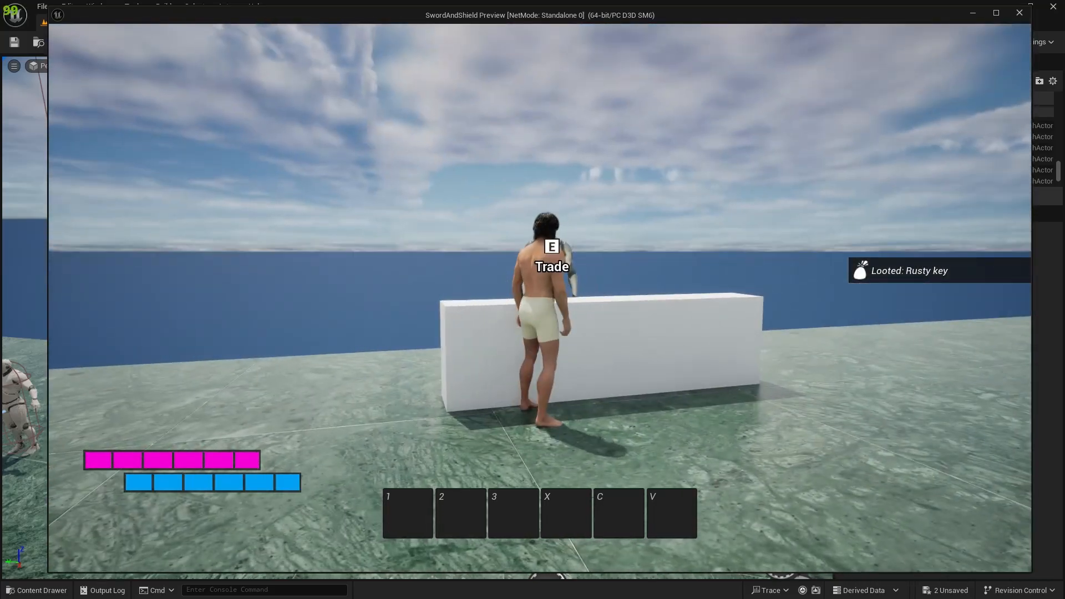
key(e)
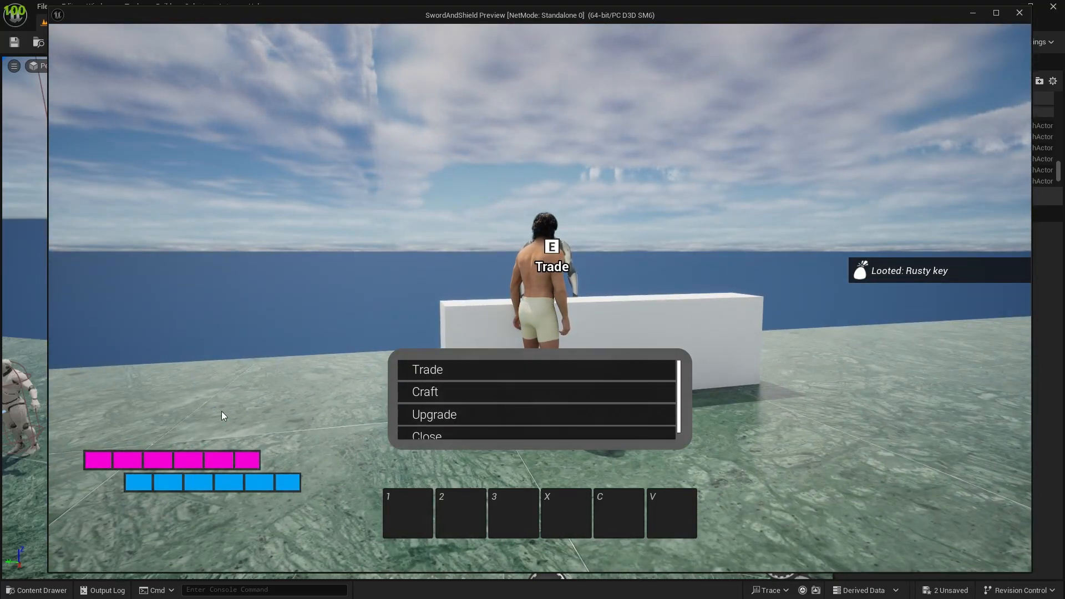